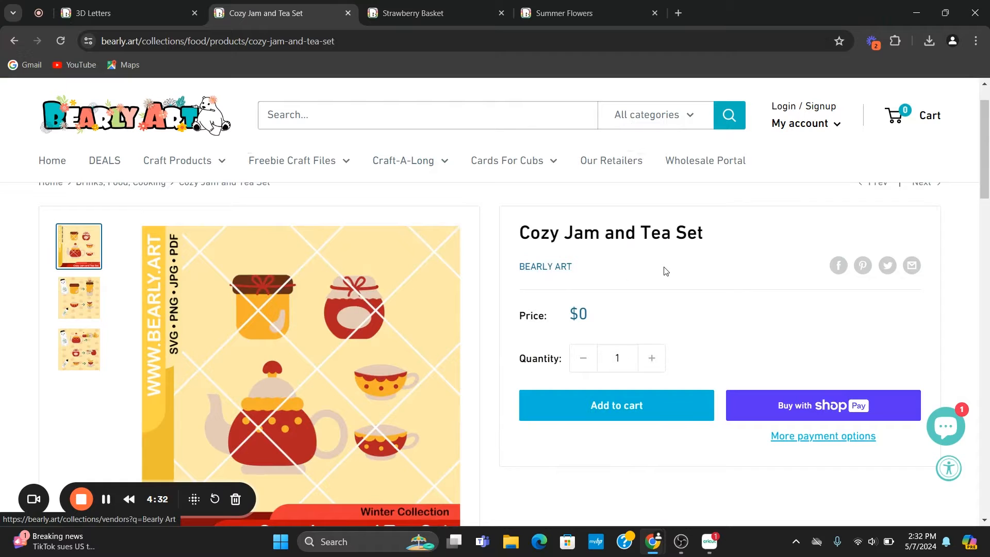
Step: Look over the product pages for the Cozy Jam and Tea Set, Strawberry Basket and Summer Flowers craft files
{"action": "scroll", "coordinate": [667, 271], "scroll_direction": "down", "scroll_amount": 1}
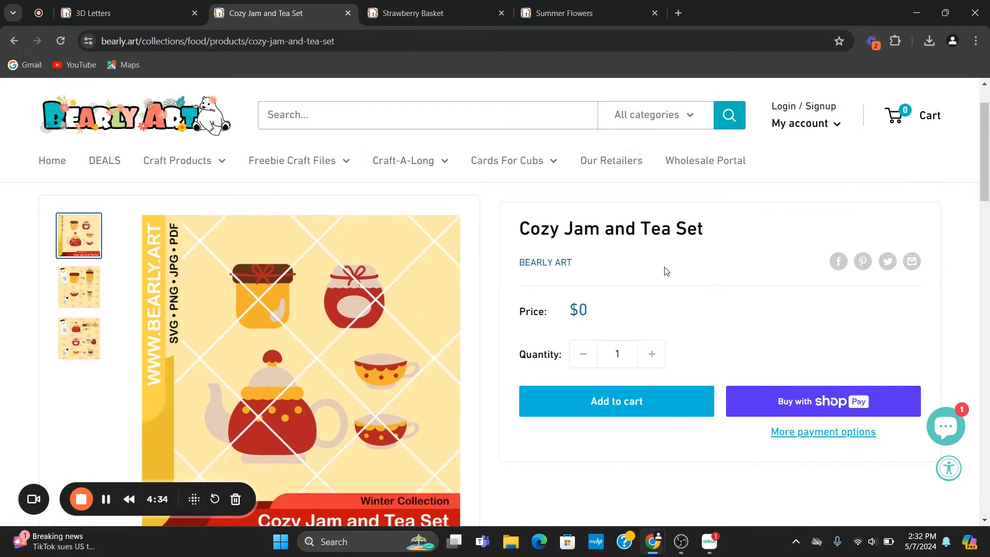
{"action": "scroll", "coordinate": [665, 271], "scroll_direction": "down", "scroll_amount": 1}
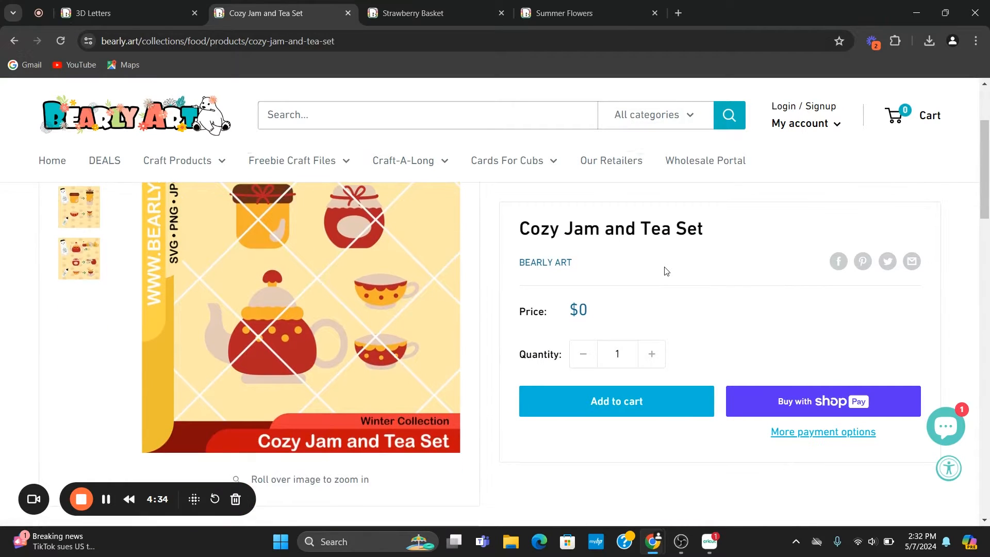
{"action": "left_click", "coordinate": [441, 11]}
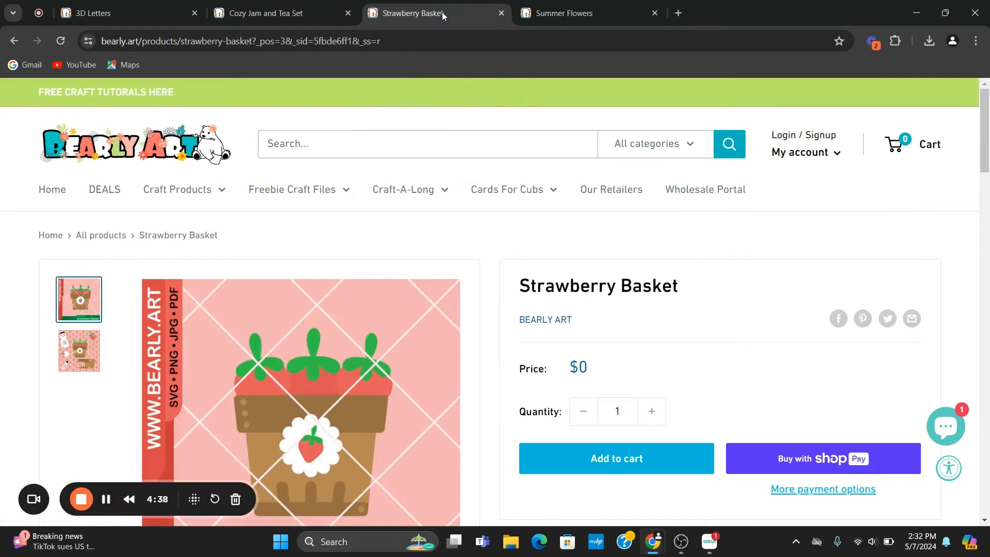
{"action": "mouse_move", "coordinate": [508, 192]}
{"action": "scroll", "coordinate": [500, 197], "scroll_direction": "down", "scroll_amount": 1}
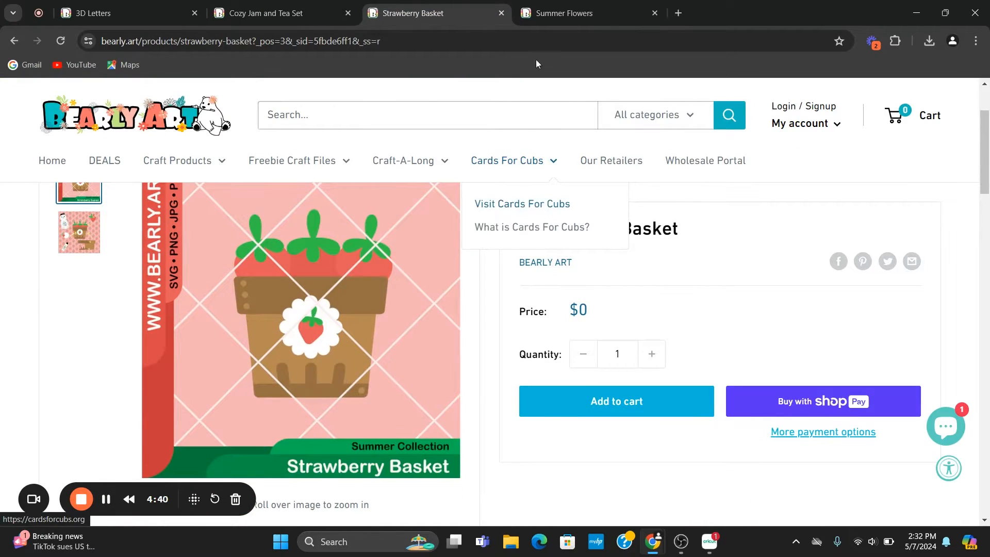
{"action": "left_click", "coordinate": [559, 15]}
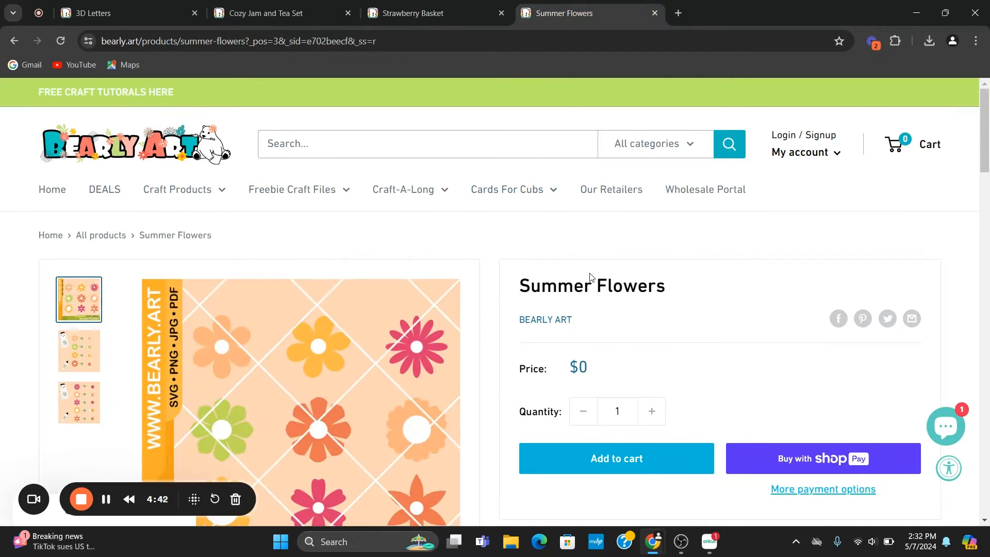
{"action": "scroll", "coordinate": [591, 277], "scroll_direction": "down", "scroll_amount": 2}
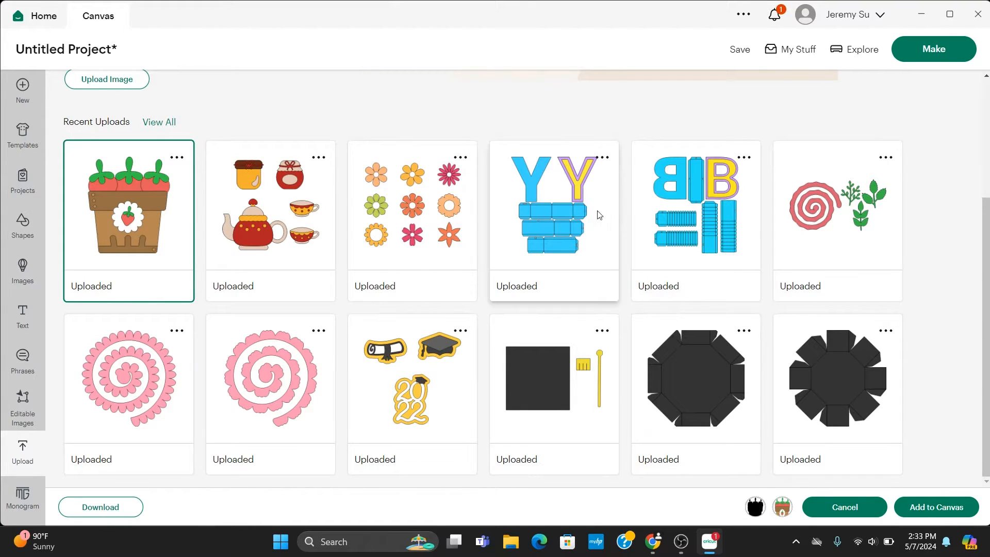
Step: In Cricut Design Space, add the uploaded 3D letters B and Y, flowers, tea set and strawberry basket to the canvas
{"action": "left_click", "coordinate": [677, 229]}
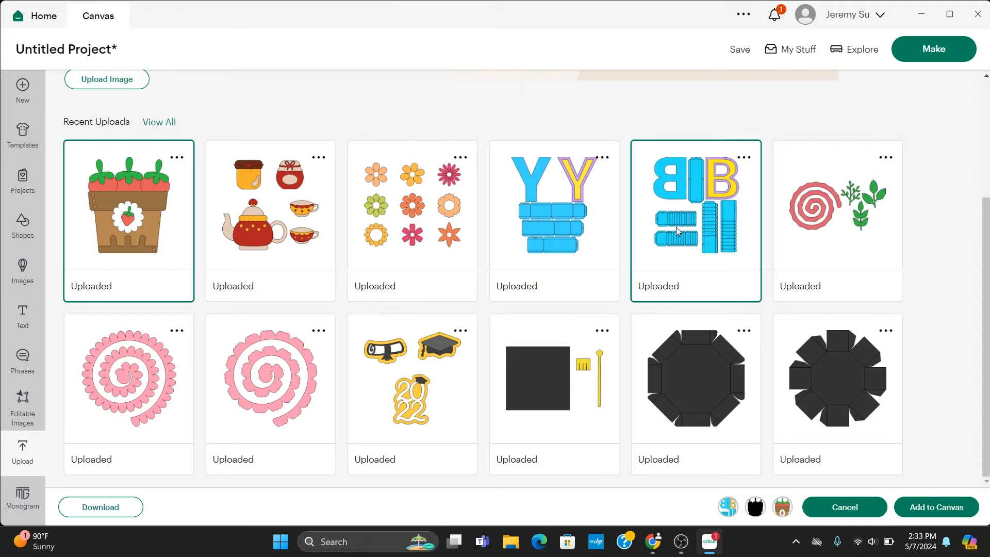
{"action": "left_click", "coordinate": [613, 221]}
{"action": "left_click", "coordinate": [469, 223]}
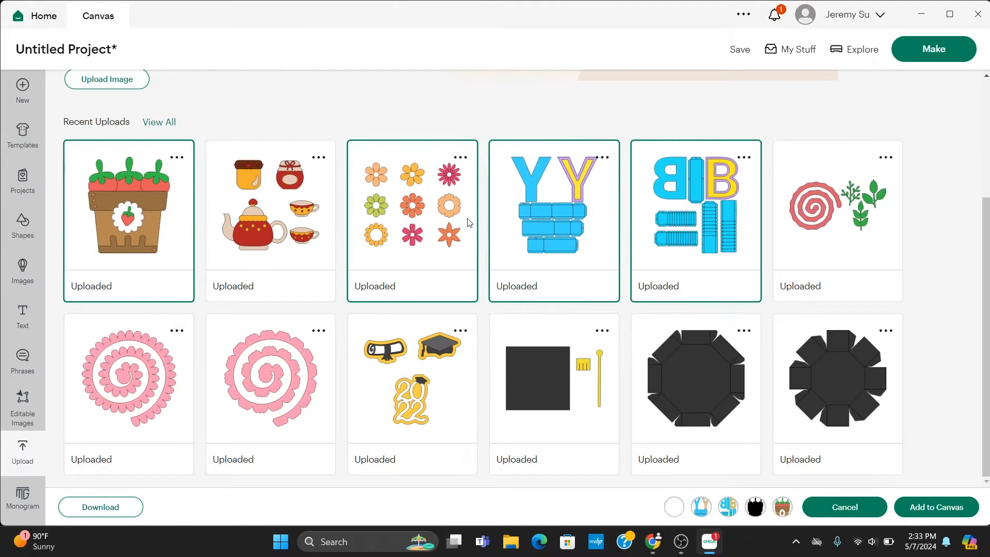
{"action": "left_click", "coordinate": [319, 219]}
{"action": "left_click", "coordinate": [178, 213]}
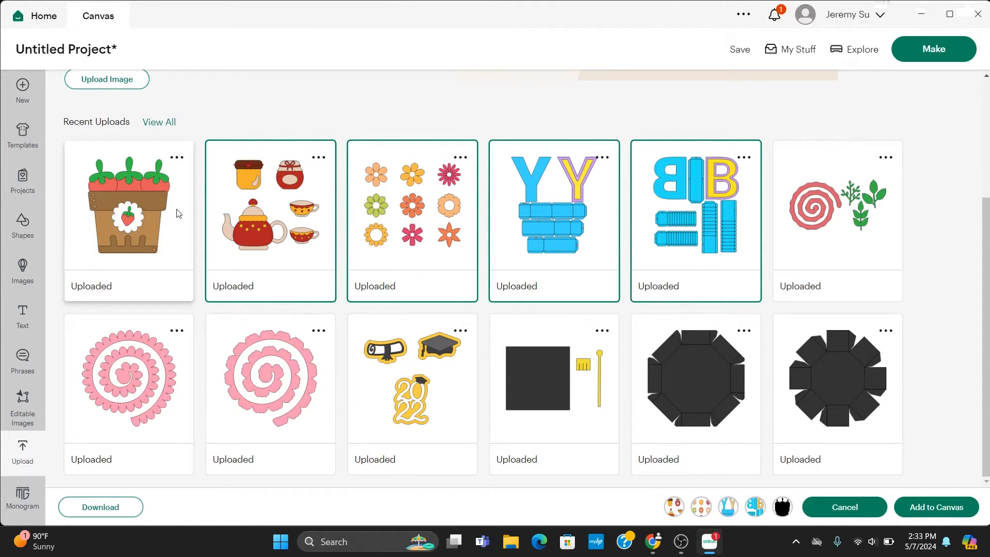
{"action": "left_click", "coordinate": [179, 213]}
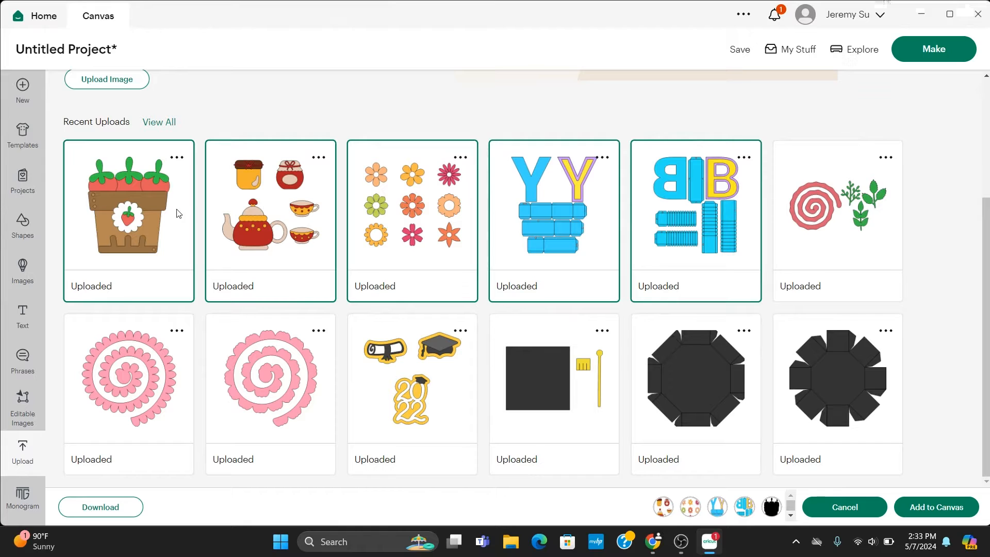
{"action": "left_click", "coordinate": [936, 508]}
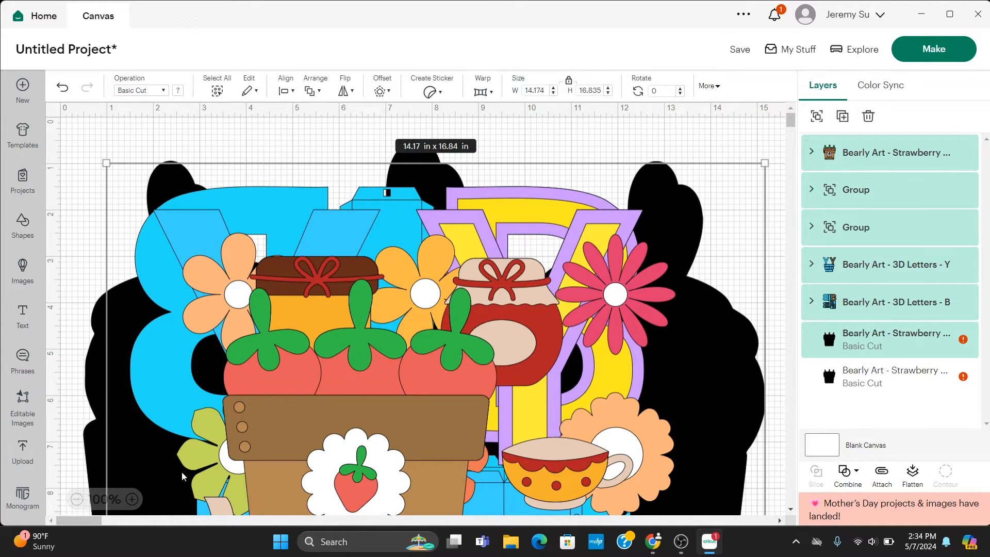
Step: Move the stack of added images away from the older black basket silhouette and delete that silhouette
{"action": "left_click", "coordinate": [76, 499]}
{"action": "left_click", "coordinate": [76, 500]}
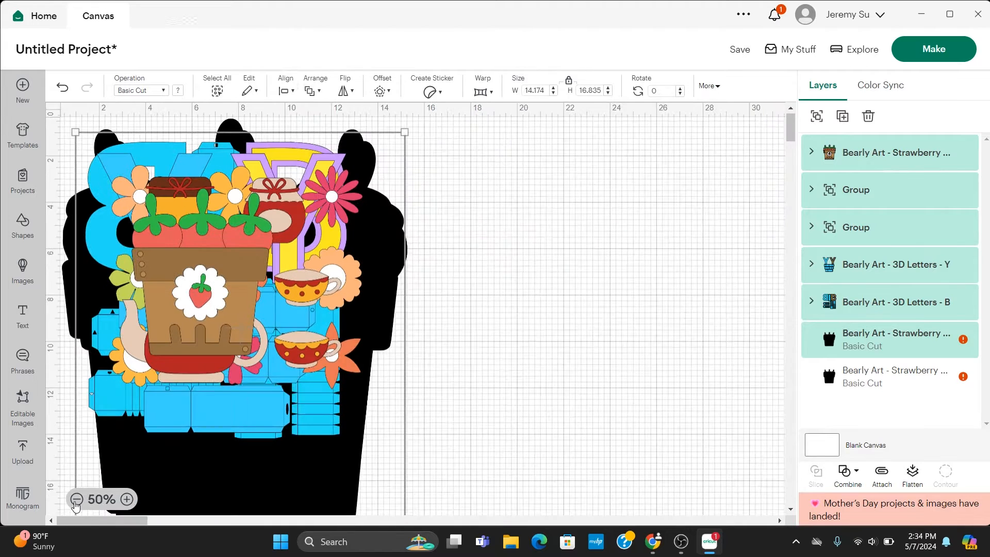
{"action": "left_click", "coordinate": [76, 499]}
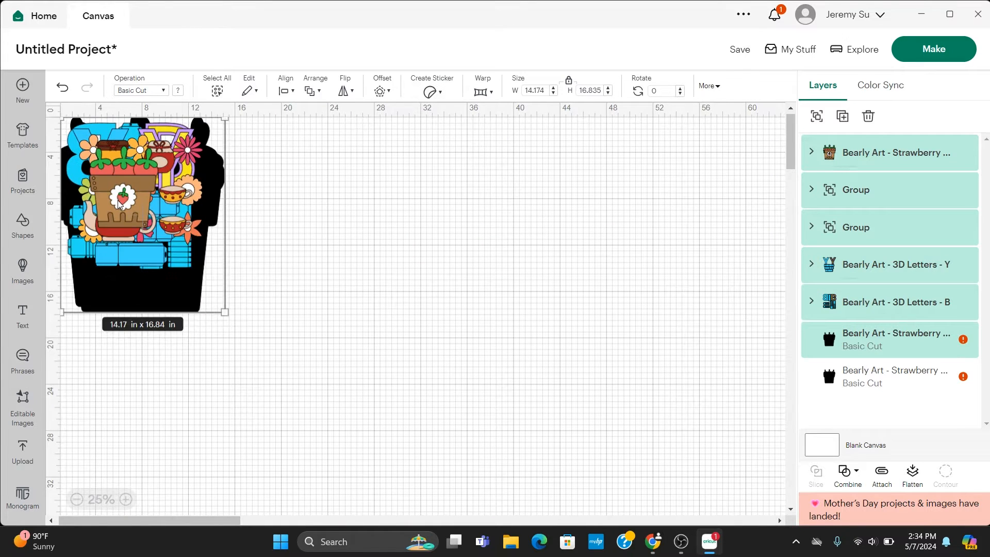
{"action": "left_click_drag", "start_coordinate": [121, 206], "coordinate": [386, 214]}
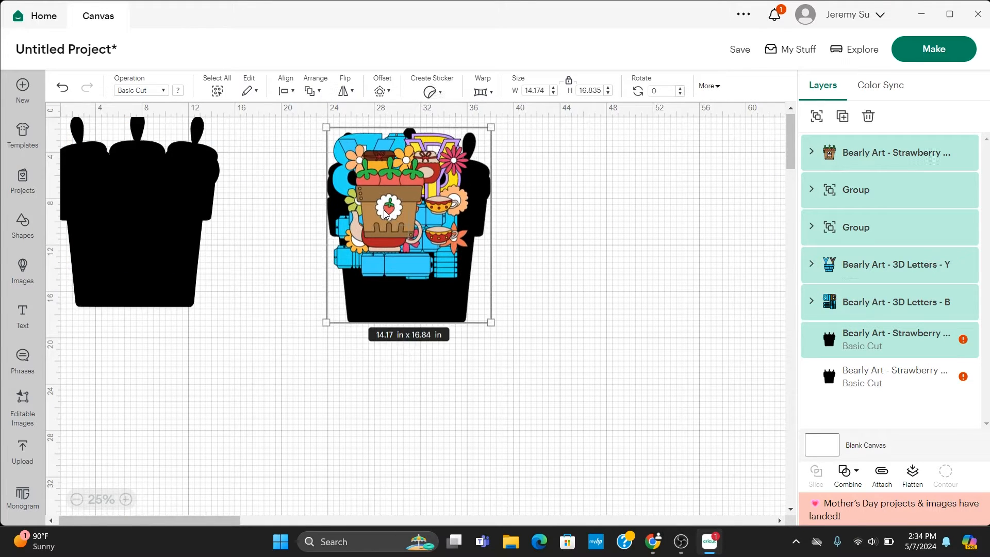
{"action": "left_click", "coordinate": [197, 196]}
{"action": "key", "text": "Delete"}
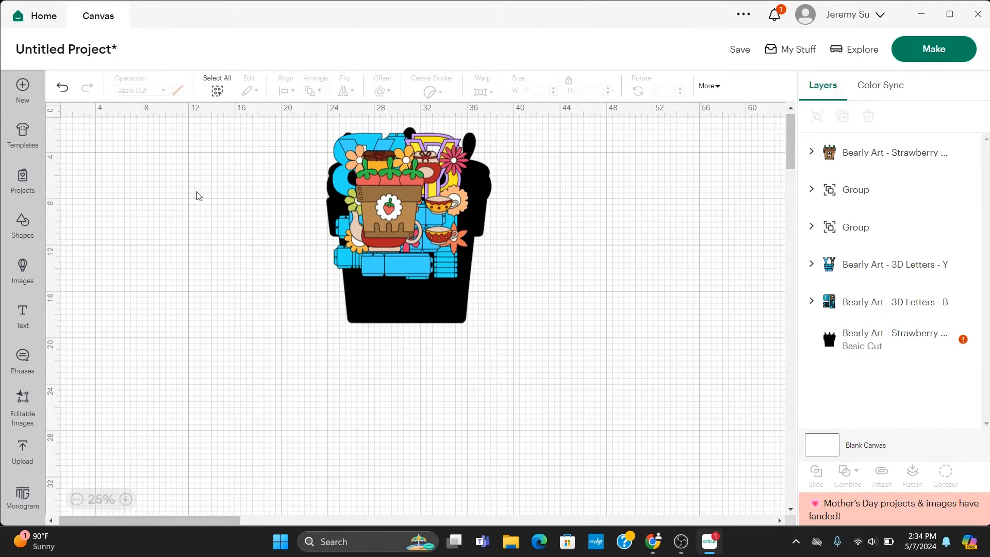
Step: Pull the remaining black basket silhouette out from behind the stacked images and delete it
{"action": "left_click", "coordinate": [367, 310]}
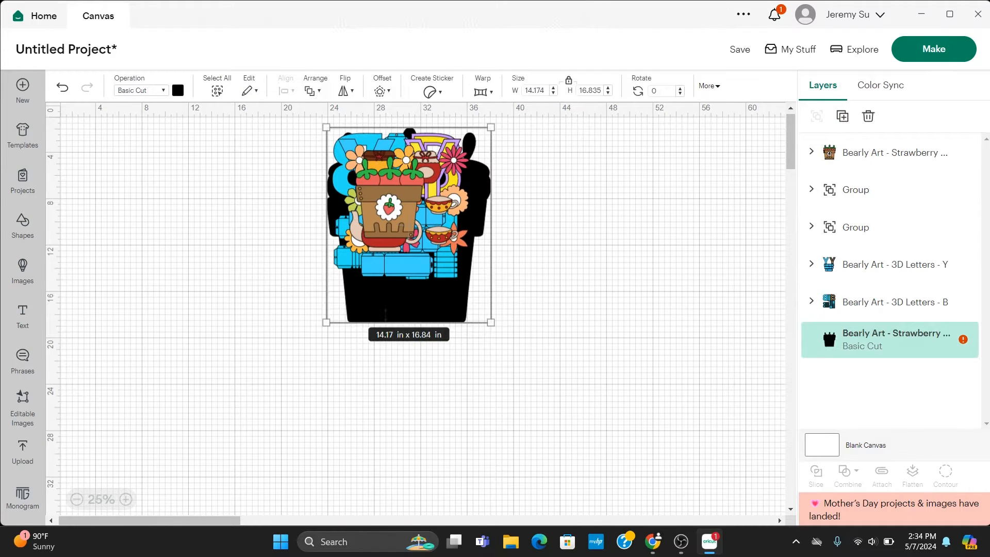
{"action": "left_click_drag", "start_coordinate": [385, 297], "coordinate": [124, 292]}
{"action": "key", "text": "Delete"}
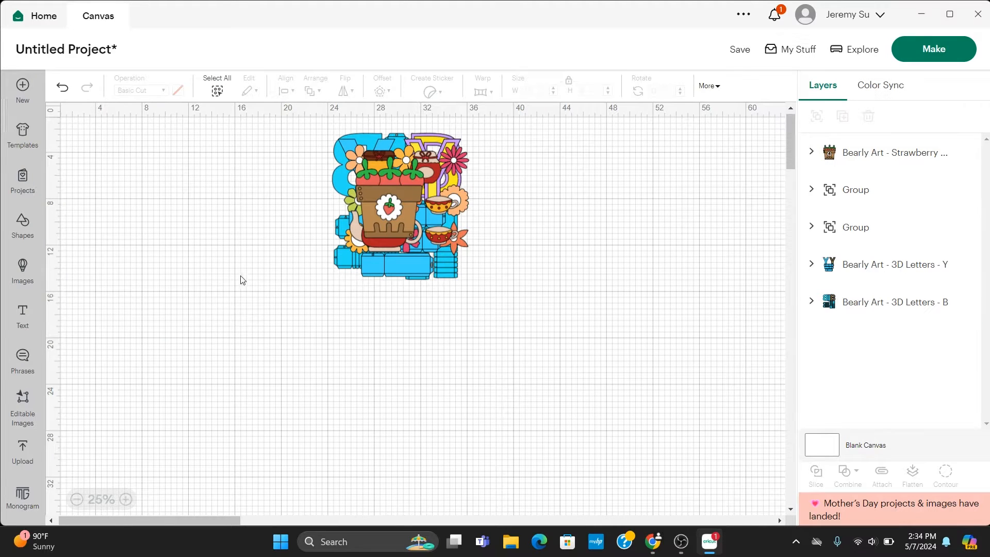
Step: Move the strawberry basket, tea set and flowers off the stack into a vertical column at the canvas's left edge
{"action": "left_click_drag", "start_coordinate": [415, 197], "coordinate": [132, 181]}
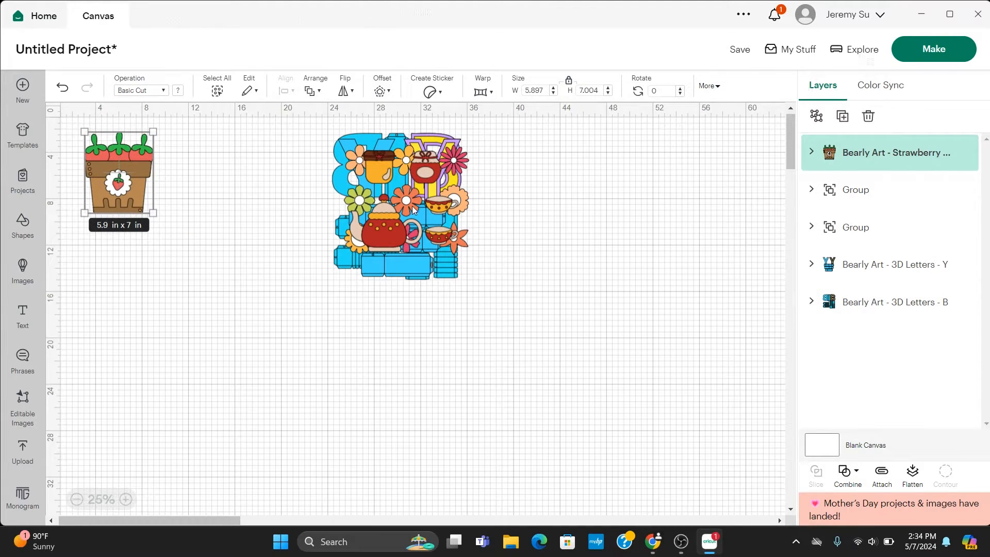
{"action": "left_click_drag", "start_coordinate": [411, 205], "coordinate": [144, 319]}
{"action": "left_click_drag", "start_coordinate": [412, 202], "coordinate": [138, 435]}
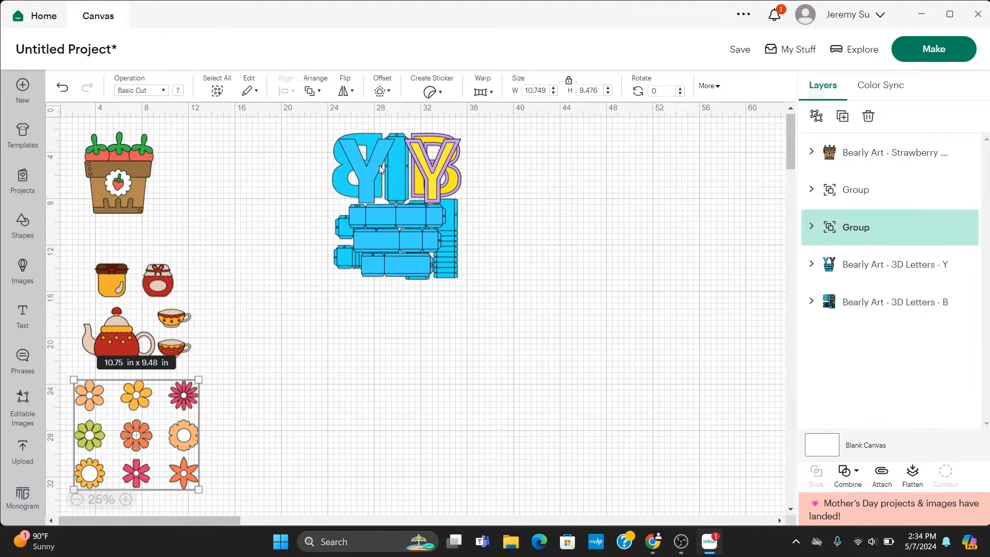
Step: Separate the two 3D letter sets so the B pieces and Y pieces sit side by side without overlapping
{"action": "left_click_drag", "start_coordinate": [369, 171], "coordinate": [551, 182]}
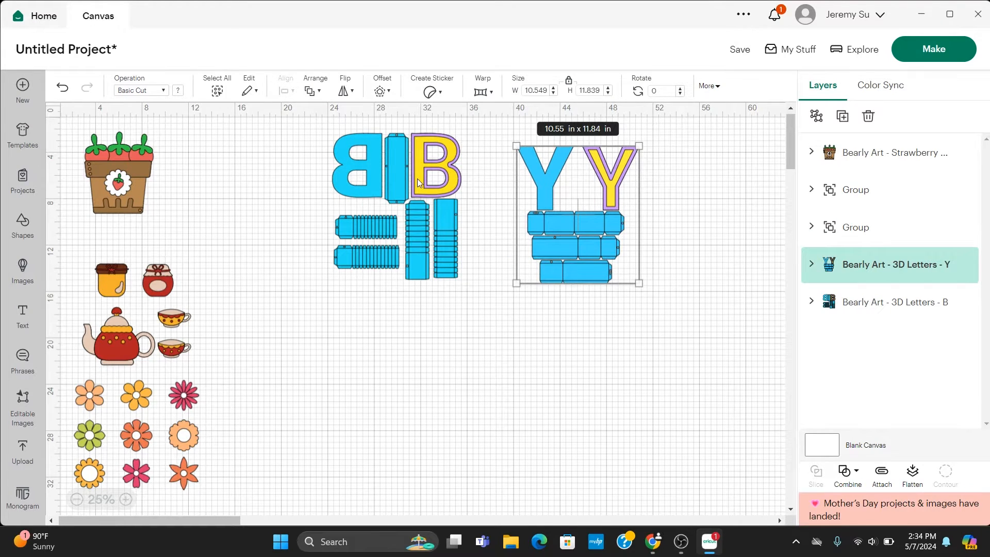
{"action": "left_click_drag", "start_coordinate": [440, 187], "coordinate": [413, 202]}
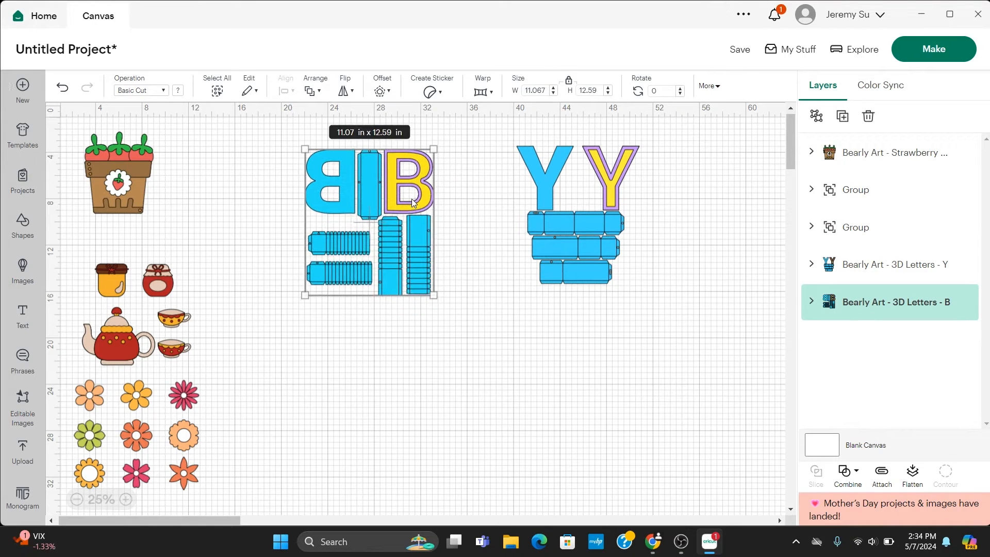
{"action": "left_click_drag", "start_coordinate": [586, 225], "coordinate": [567, 232]}
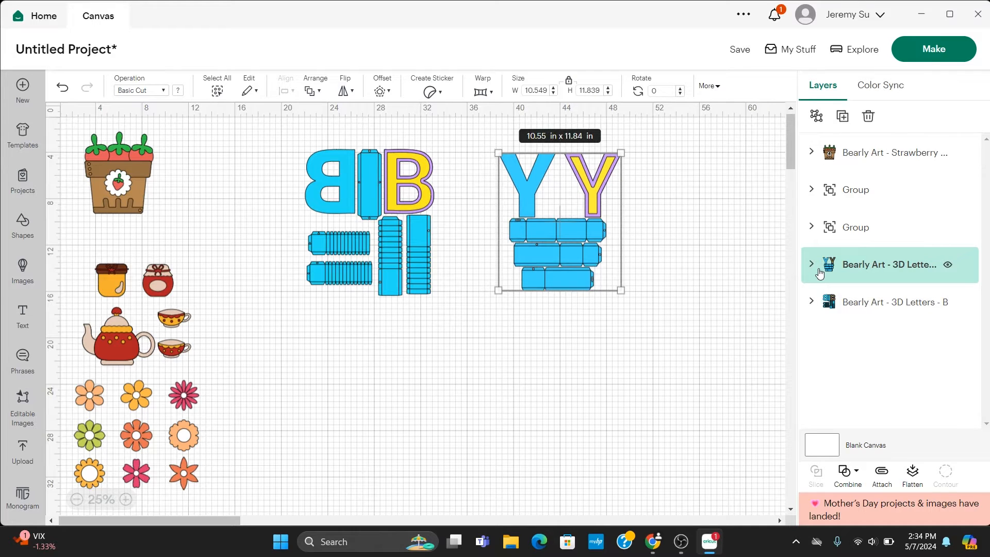
Step: Expand the 3D letter B group's layers and recolor all of its pieces dark red
{"action": "left_click", "coordinate": [811, 302]}
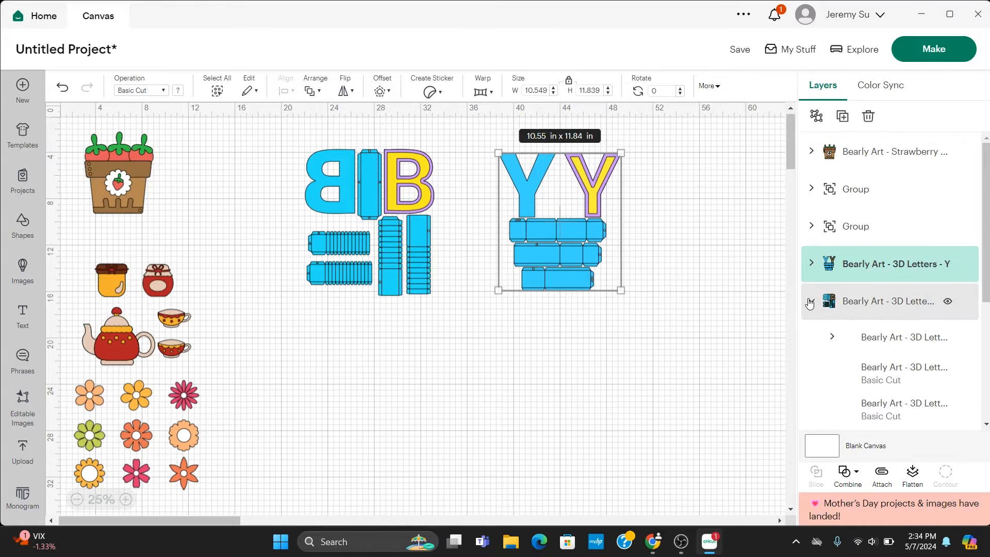
{"action": "left_click", "coordinate": [412, 191]}
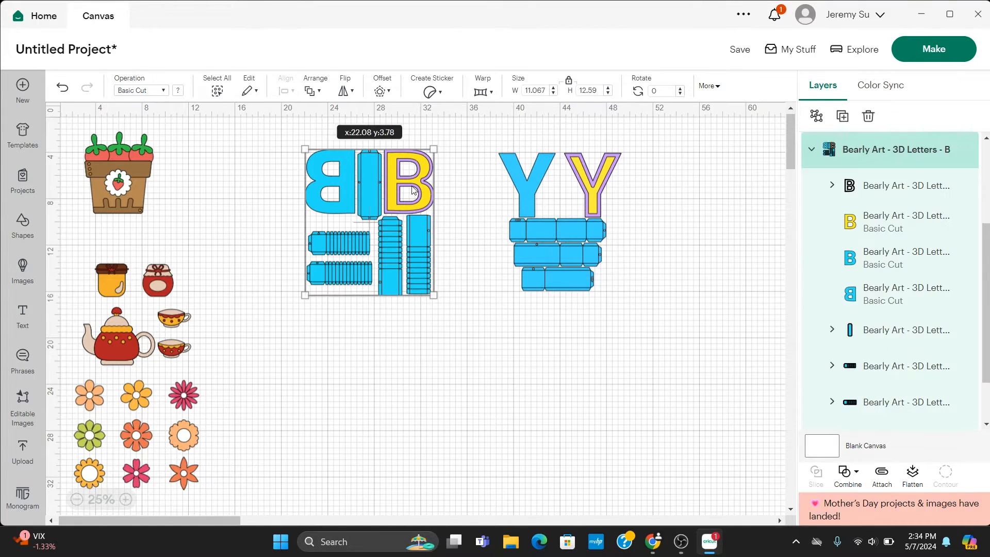
{"action": "left_click", "coordinate": [413, 191]}
{"action": "left_click", "coordinate": [451, 186]}
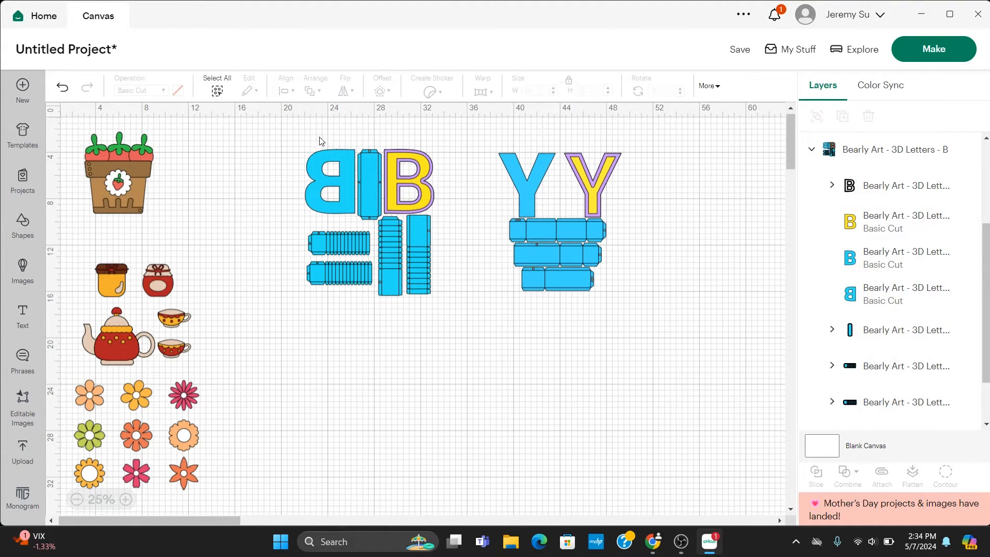
{"action": "left_click_drag", "start_coordinate": [312, 136], "coordinate": [450, 324]}
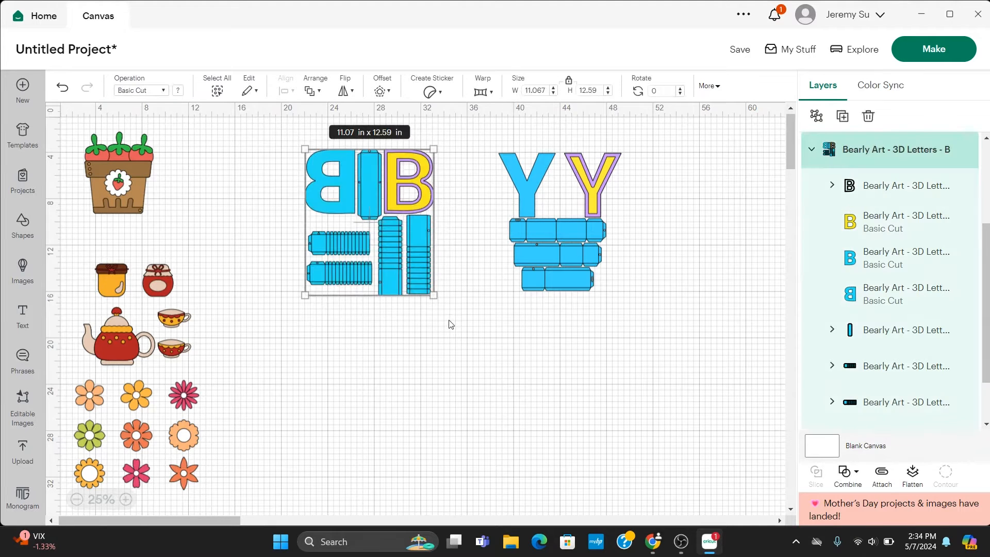
{"action": "left_click", "coordinate": [177, 90]}
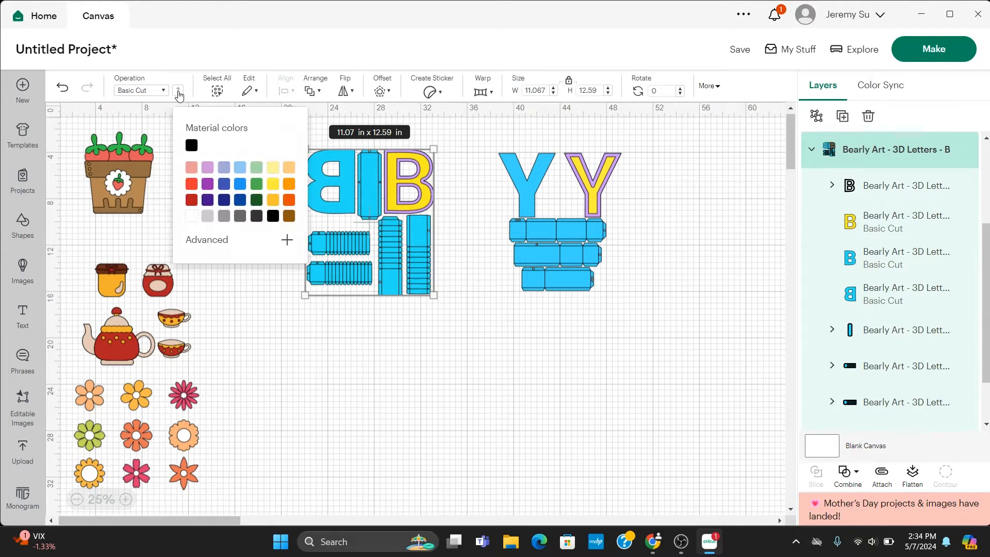
{"action": "left_click", "coordinate": [191, 202]}
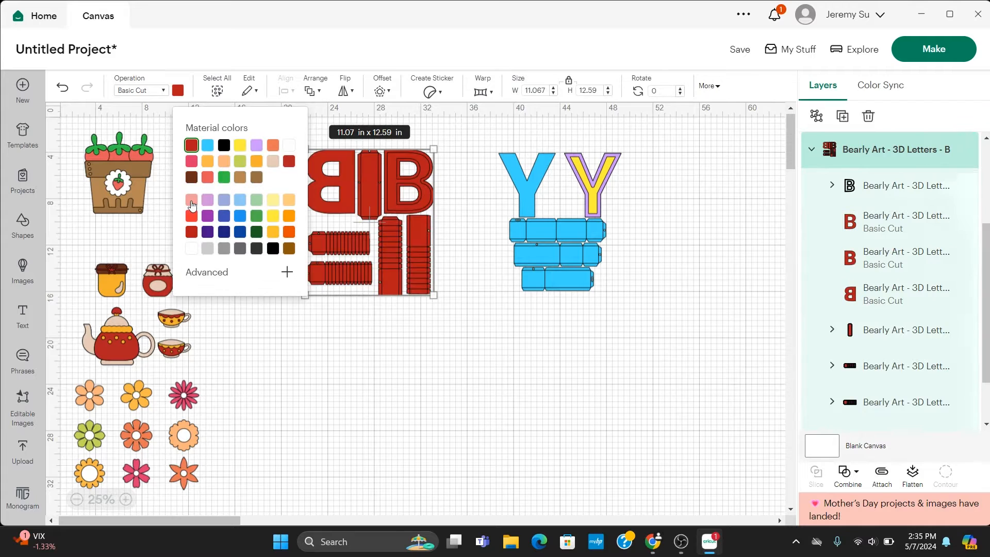
Step: Recolor all pieces of the 3D letter Y group the same dark red as the B
{"action": "left_click_drag", "start_coordinate": [487, 136], "coordinate": [651, 298]}
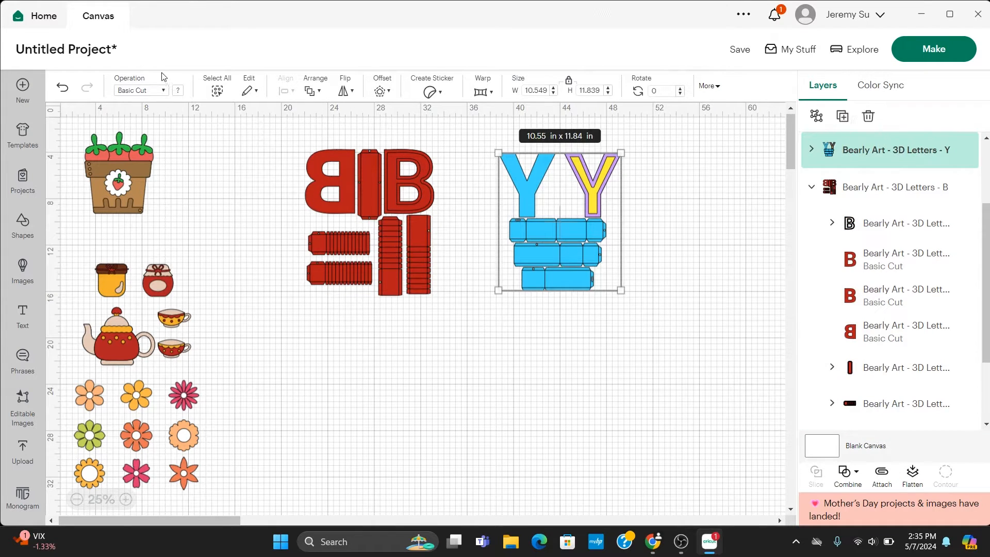
{"action": "left_click", "coordinate": [179, 92]}
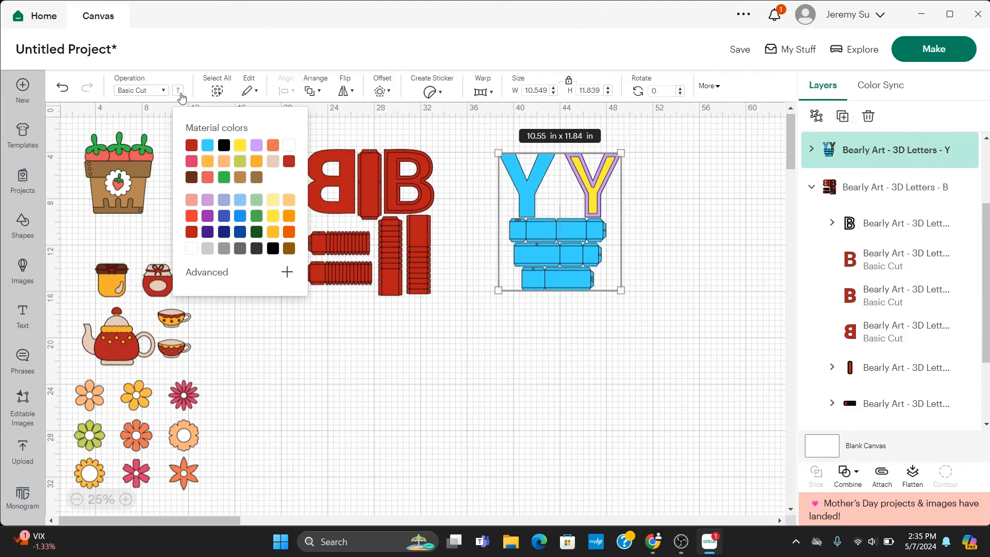
{"action": "left_click", "coordinate": [191, 146]}
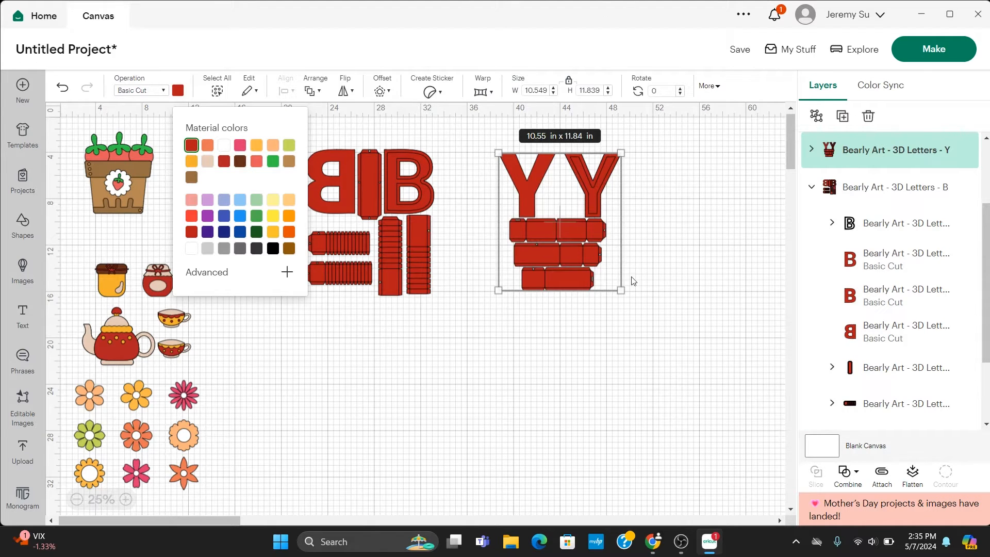
{"action": "left_click", "coordinate": [670, 266]}
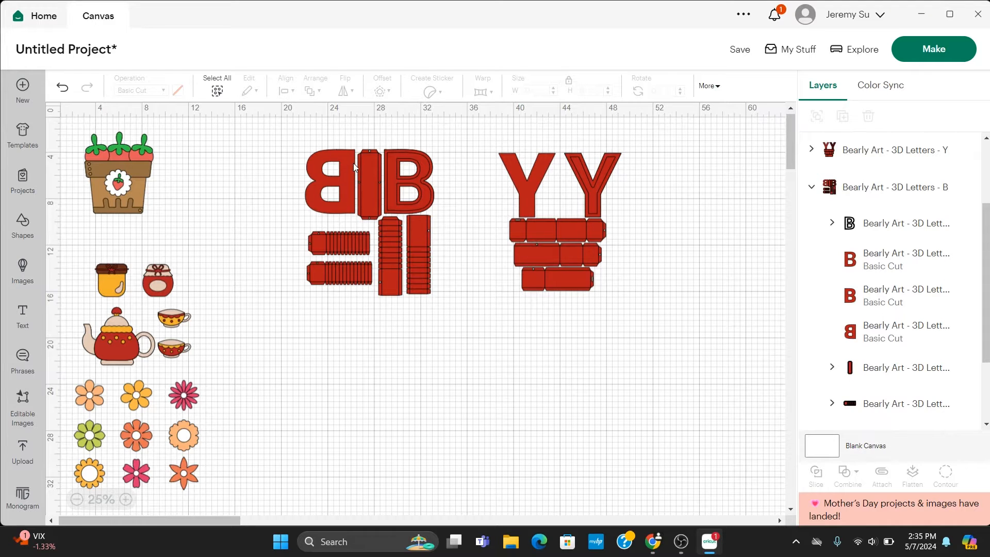
Step: Try to move the top layer of the layered front B aside, and undo the move
{"action": "left_click", "coordinate": [427, 166]}
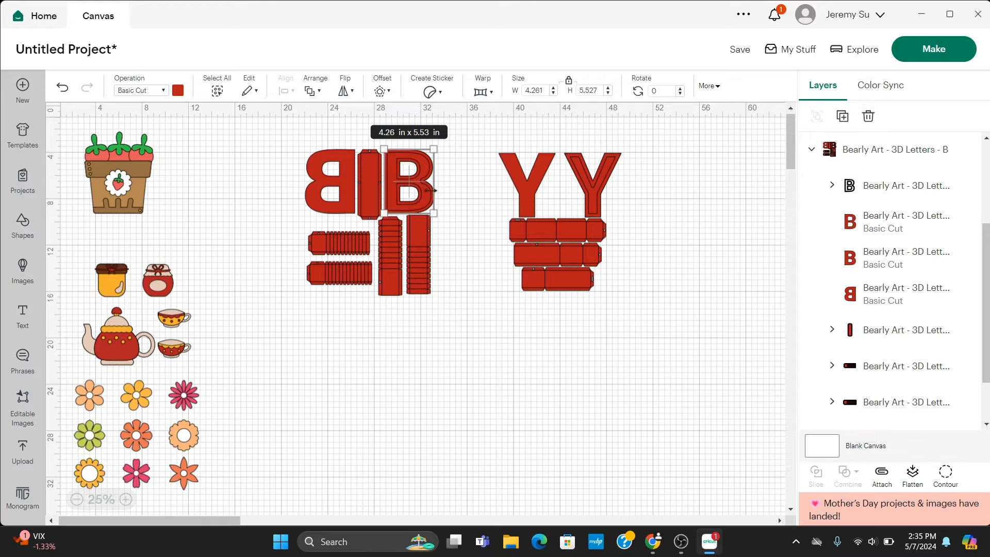
{"action": "left_click", "coordinate": [462, 208]}
{"action": "left_click", "coordinate": [423, 165]}
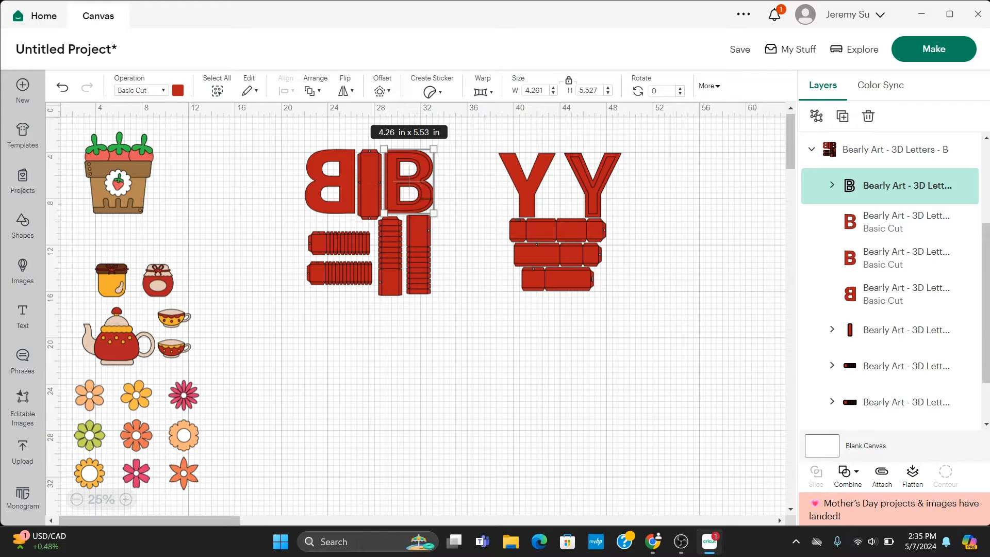
{"action": "left_click", "coordinate": [421, 187]}
{"action": "left_click_drag", "start_coordinate": [417, 186], "coordinate": [464, 192]}
{"action": "key", "text": "ctrl+z"}
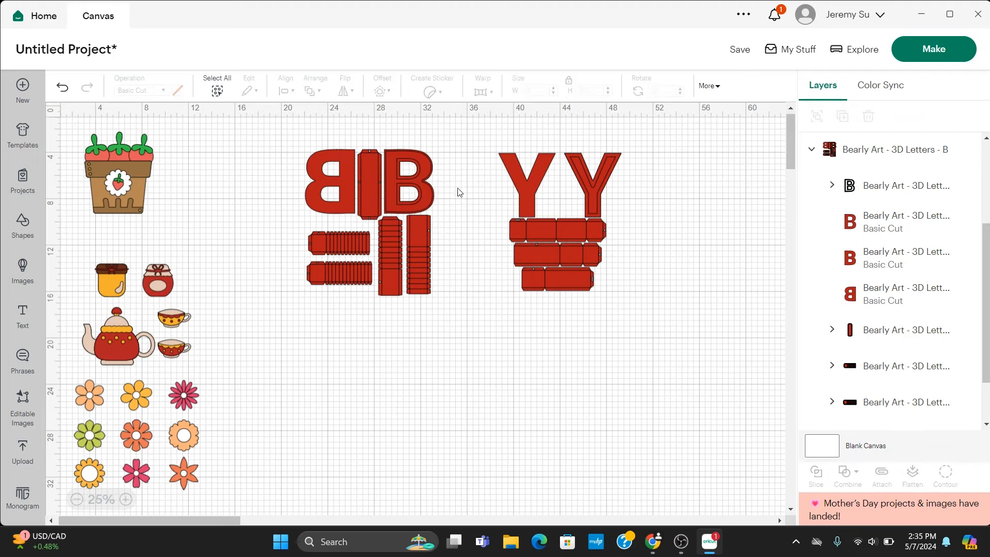
Step: Try to pull the smaller inner B layer away from the front B, and undo the resulting stretch
{"action": "left_click", "coordinate": [422, 163]}
{"action": "left_click", "coordinate": [422, 161]}
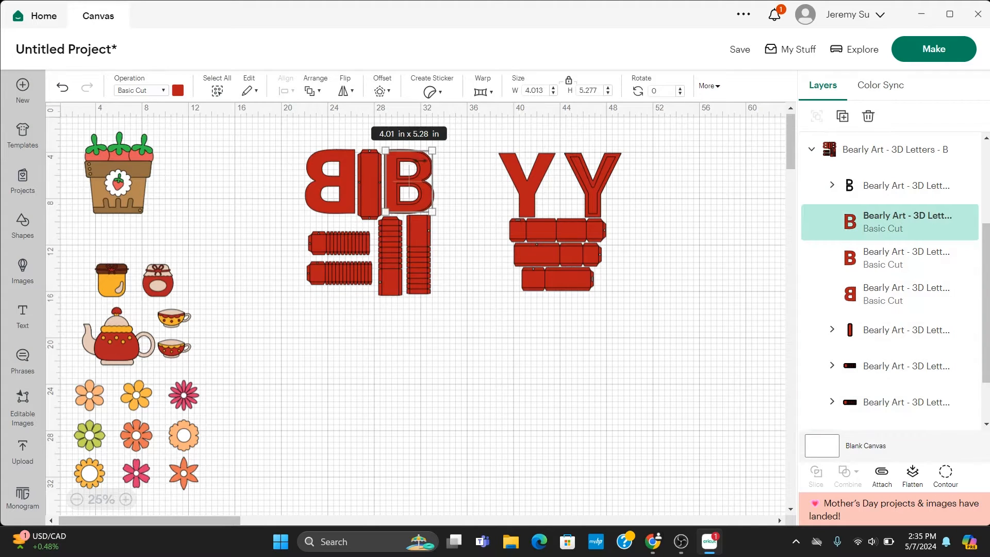
{"action": "left_click", "coordinate": [470, 180]}
{"action": "left_click", "coordinate": [427, 166]}
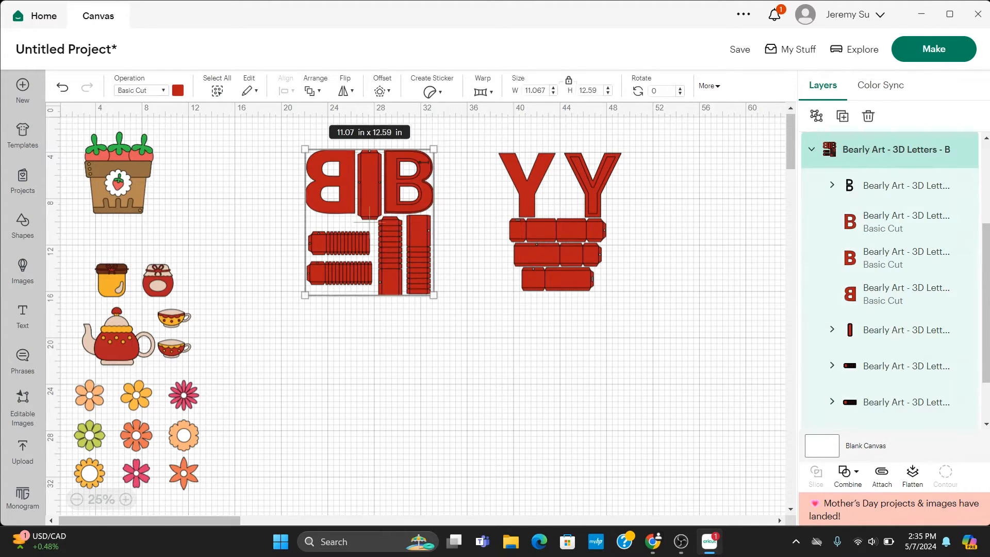
{"action": "left_click", "coordinate": [424, 162]}
{"action": "left_click_drag", "start_coordinate": [423, 162], "coordinate": [464, 150]}
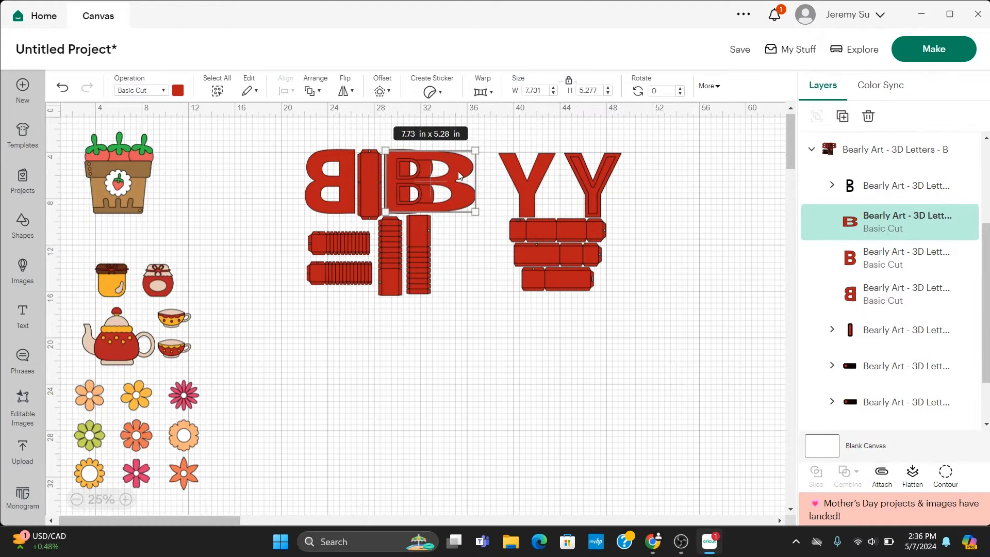
{"action": "key", "text": "ctrl+z"}
{"action": "key", "text": "ctrl+z"}
{"action": "key", "text": "ctrl+z"}
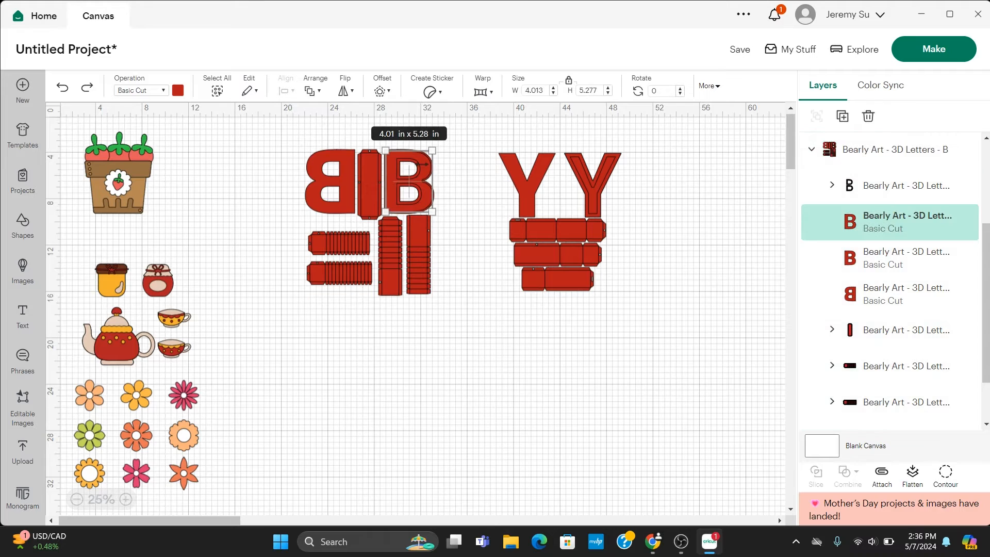
Step: Delete the smaller inner B layer of the front B, and move the remaining larger B off its inner outlines
{"action": "key", "text": "Delete"}
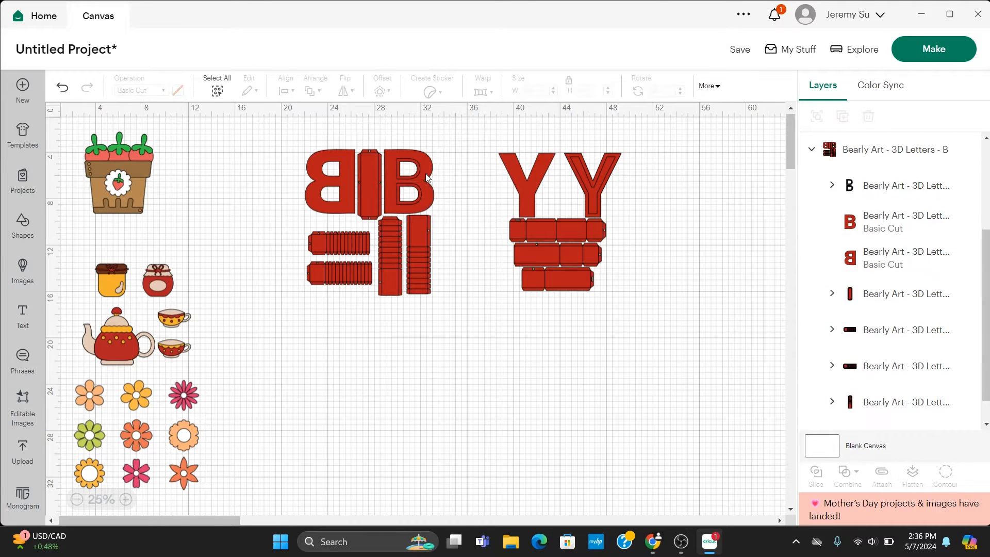
{"action": "left_click_drag", "start_coordinate": [429, 175], "coordinate": [395, 194]}
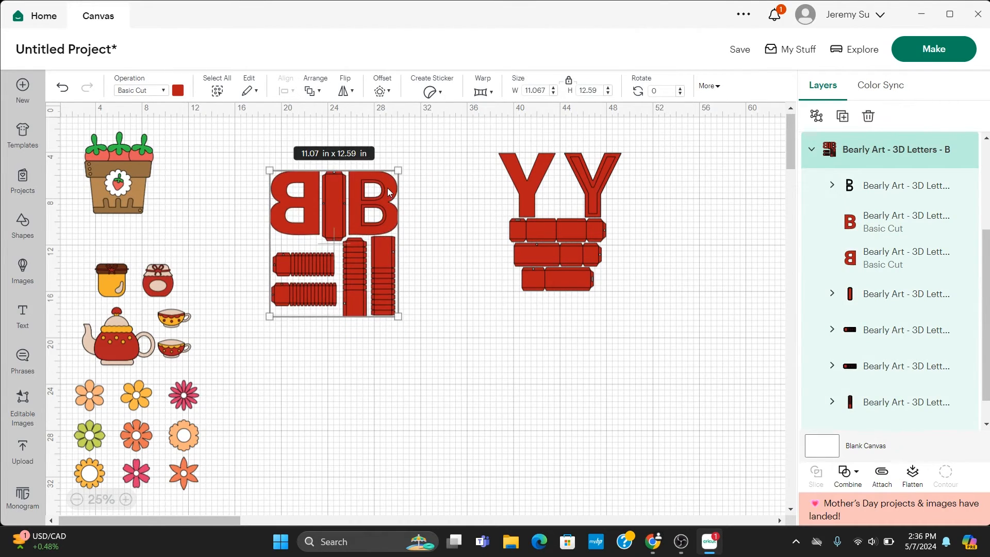
{"action": "left_click", "coordinate": [389, 192]}
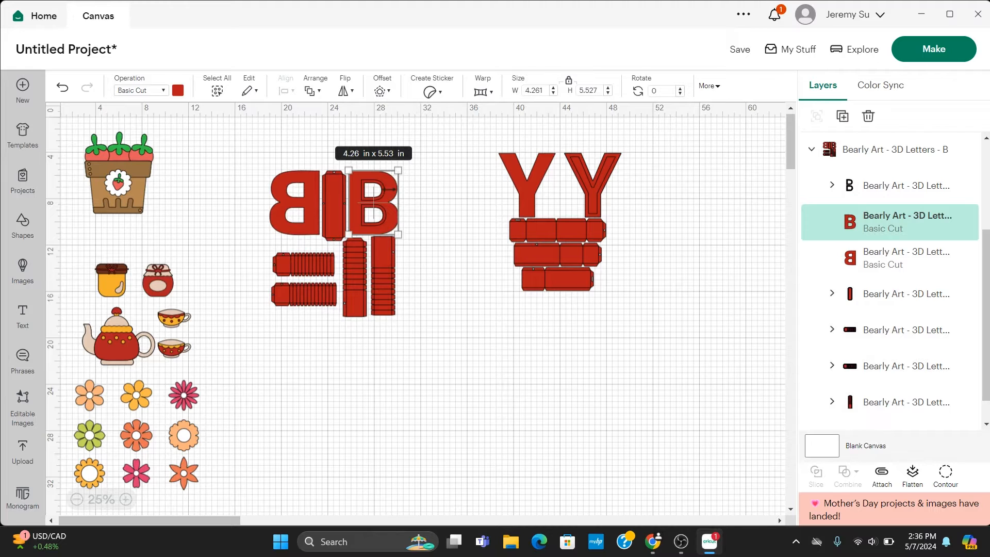
{"action": "left_click", "coordinate": [433, 184]}
{"action": "left_click", "coordinate": [389, 190]}
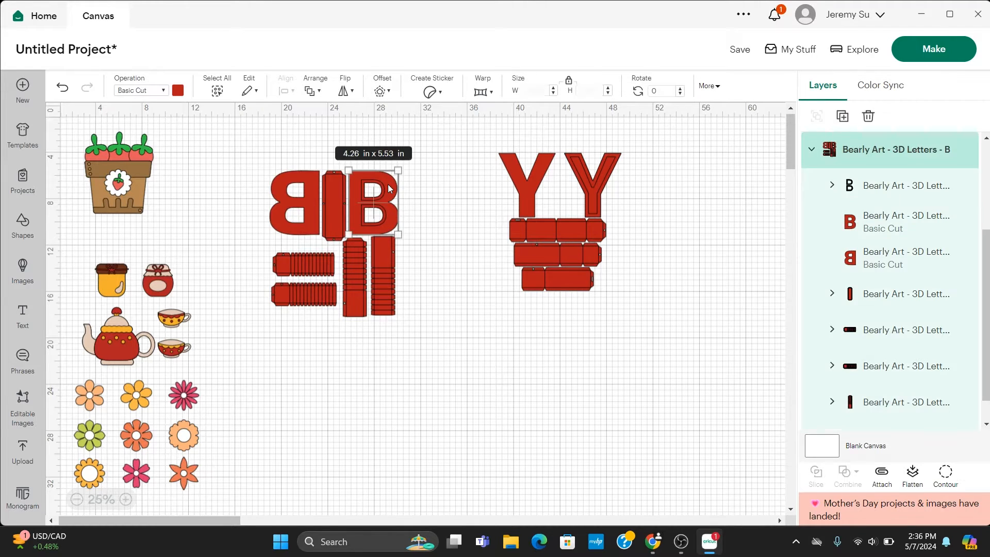
{"action": "left_click", "coordinate": [390, 189]}
{"action": "left_click_drag", "start_coordinate": [389, 188], "coordinate": [438, 176]}
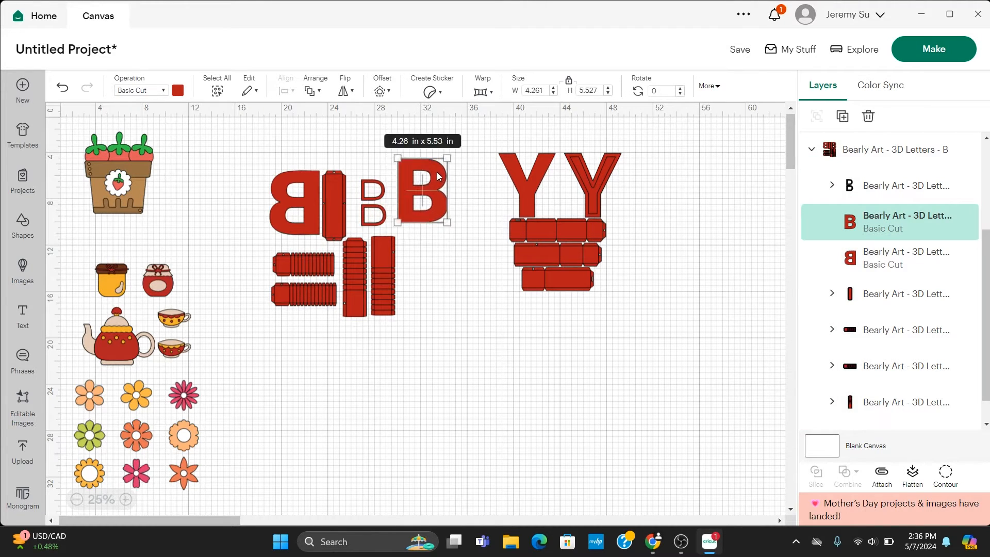
Step: Delete the leftover inner outline shapes that belonged to the front B
{"action": "left_click", "coordinate": [370, 176]}
{"action": "left_click_drag", "start_coordinate": [369, 175], "coordinate": [351, 146]}
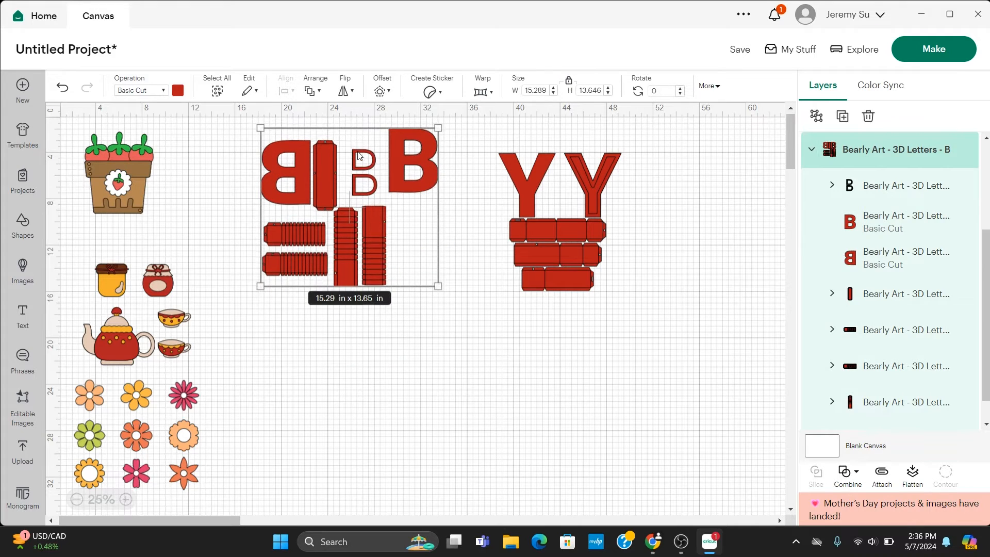
{"action": "left_click", "coordinate": [352, 146]}
{"action": "key", "text": "Delete"}
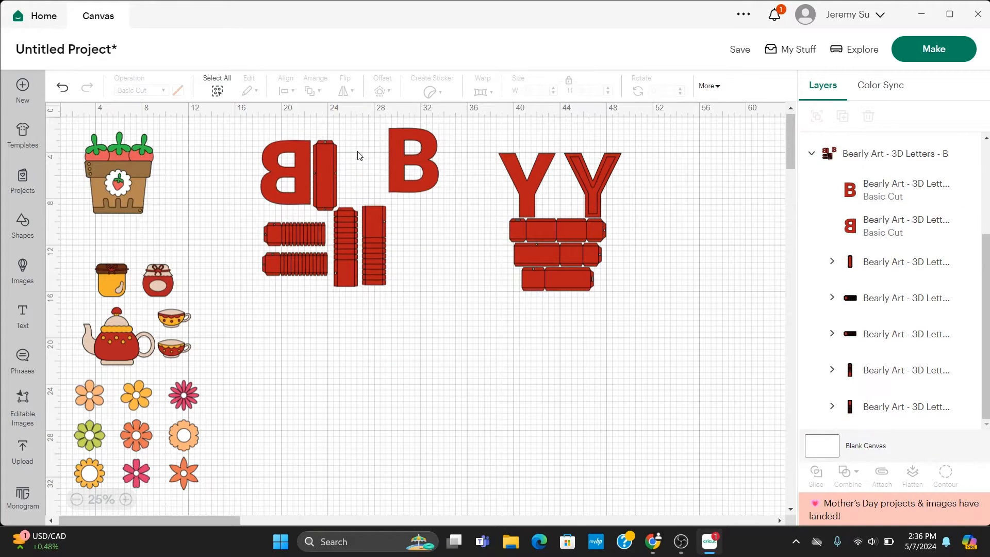
Step: Move the 3D letter Y group farther away from the B pieces to free up canvas space
{"action": "left_click", "coordinate": [423, 144]}
{"action": "left_click", "coordinate": [464, 214]}
{"action": "left_click", "coordinate": [426, 171]}
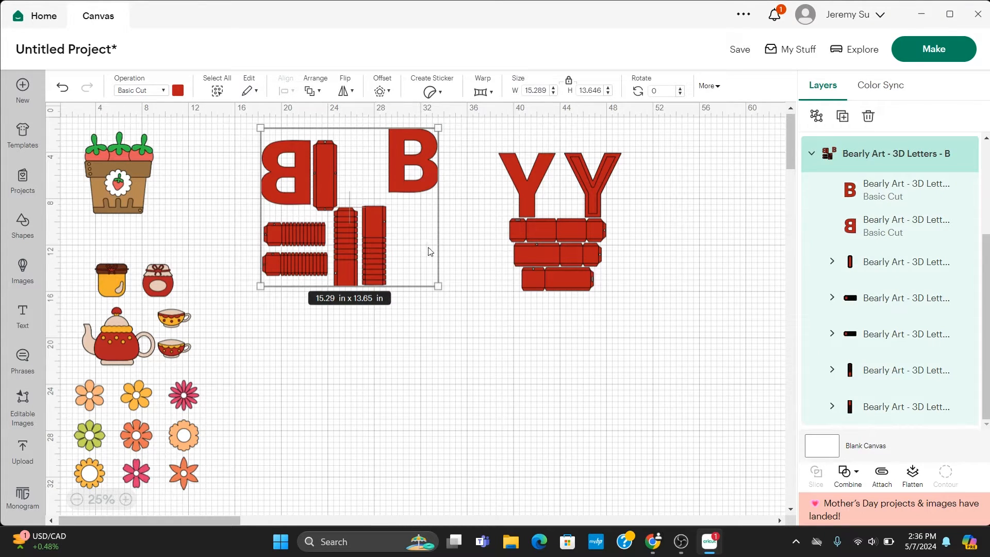
{"action": "left_click_drag", "start_coordinate": [499, 143], "coordinate": [696, 308]}
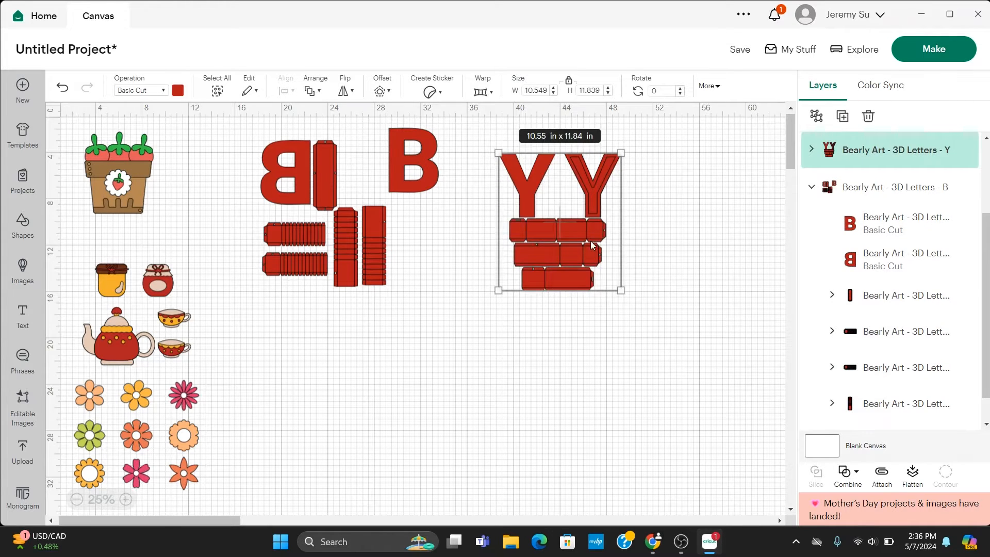
{"action": "left_click_drag", "start_coordinate": [590, 240], "coordinate": [719, 224]}
Step: Set the front B's width to 5.44 in with its proportions locked
{"action": "left_click", "coordinate": [409, 148]}
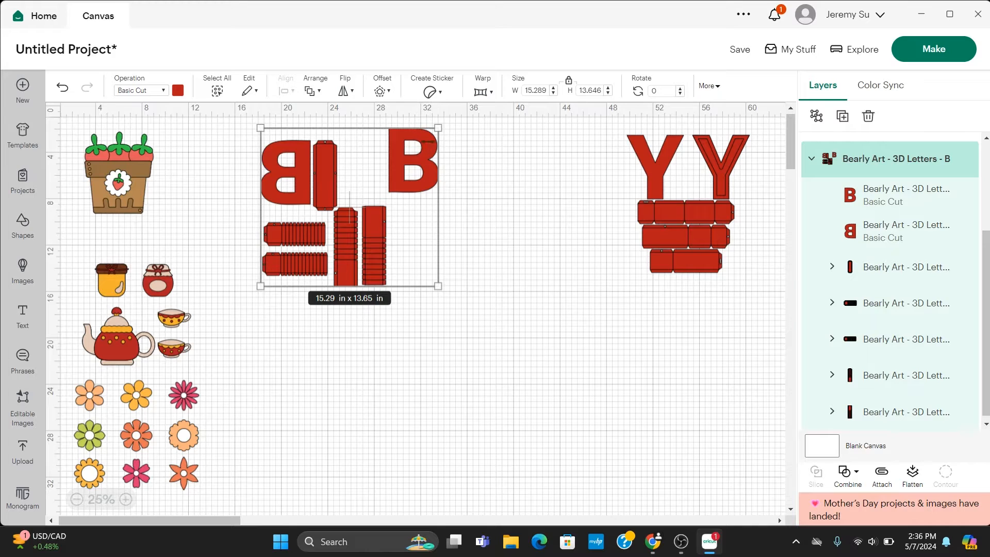
{"action": "double_click", "coordinate": [426, 153]}
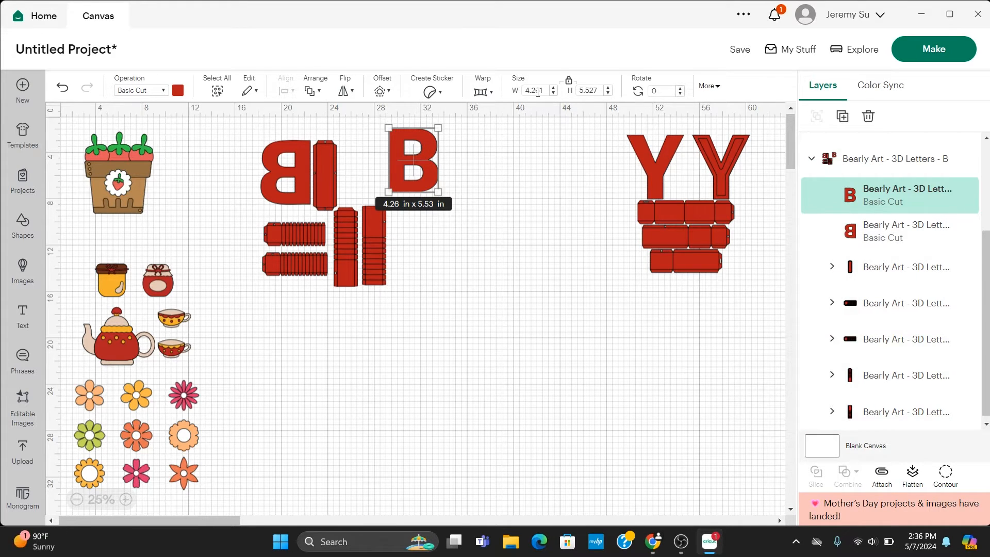
{"action": "left_click_drag", "start_coordinate": [546, 91], "coordinate": [513, 93]}
{"action": "type", "text": "5.44"}
{"action": "key", "text": "Return"}
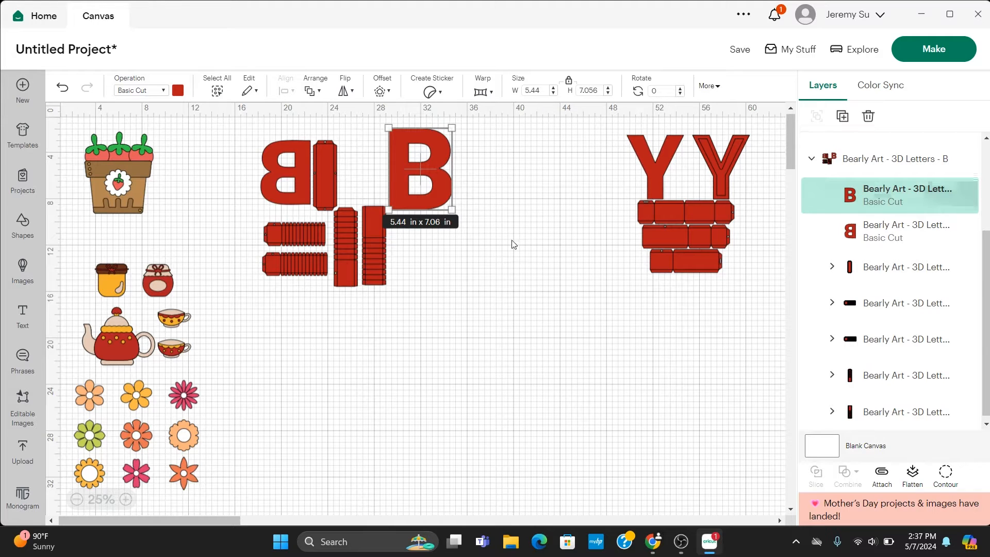
Step: Set the mirrored back B's width to 5.44 in with its proportions locked
{"action": "left_click", "coordinate": [290, 168]}
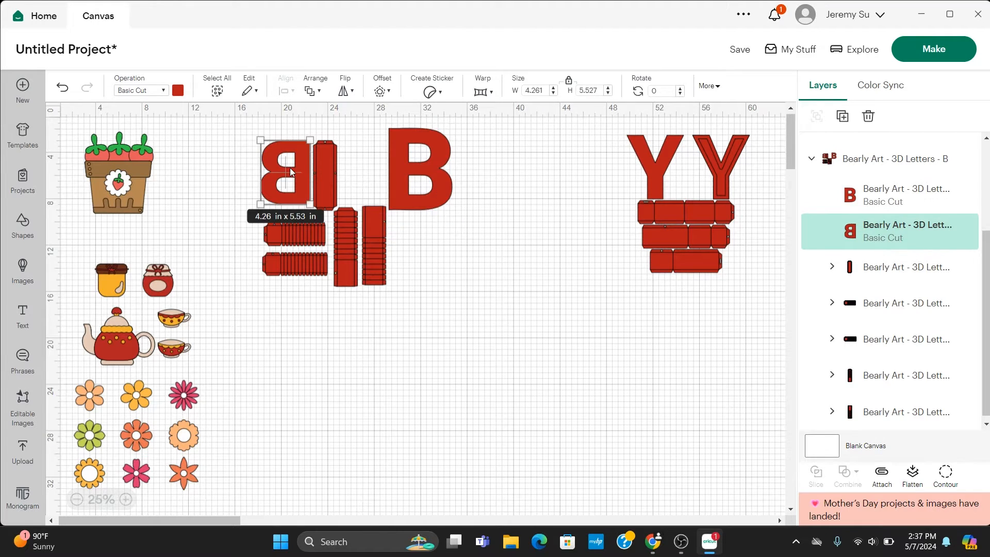
{"action": "left_click", "coordinate": [548, 91]}
{"action": "type", "text": "5.44"}
{"action": "key", "text": "Return"}
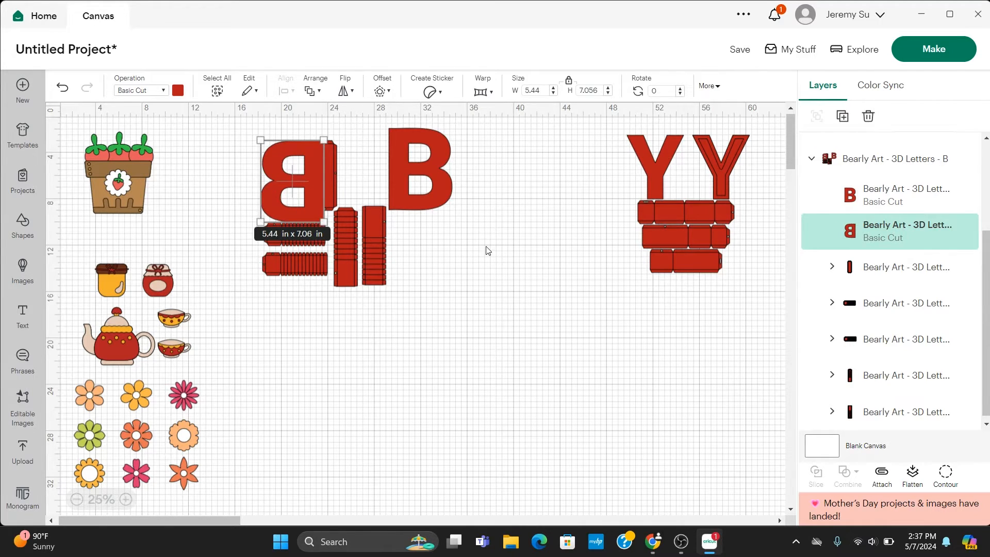
Step: Separate the mirrored B and the short upright side piece so they no longer overlap each other or the strips
{"action": "left_click", "coordinate": [365, 171]}
{"action": "left_click", "coordinate": [330, 177]}
{"action": "left_click_drag", "start_coordinate": [330, 177], "coordinate": [343, 178]}
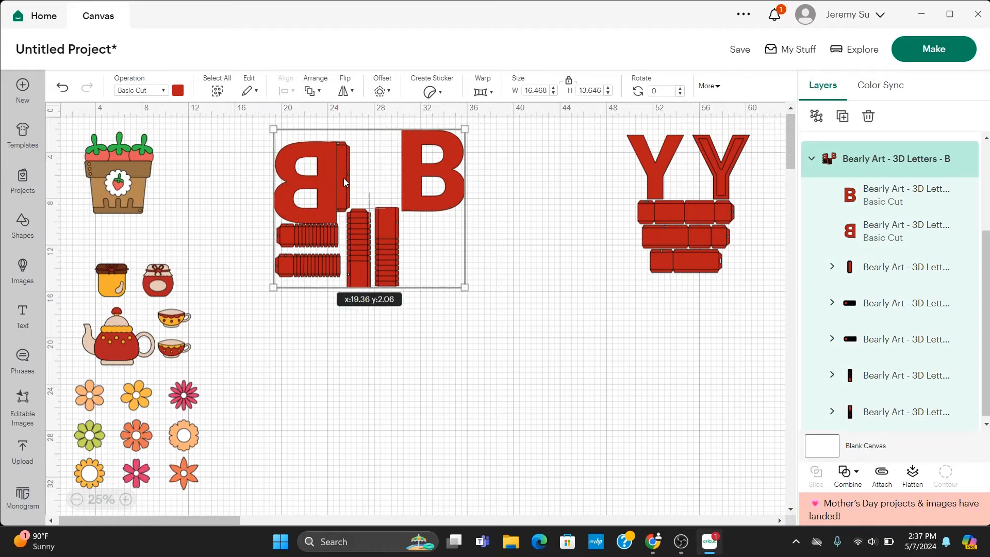
{"action": "left_click", "coordinate": [343, 178]}
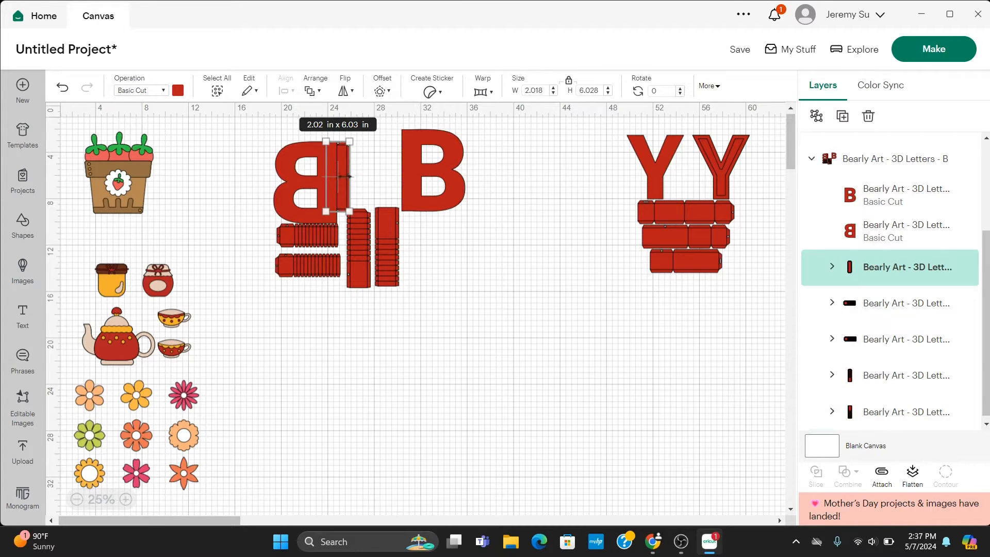
{"action": "left_click_drag", "start_coordinate": [339, 180], "coordinate": [316, 163]}
{"action": "left_click", "coordinate": [316, 169]}
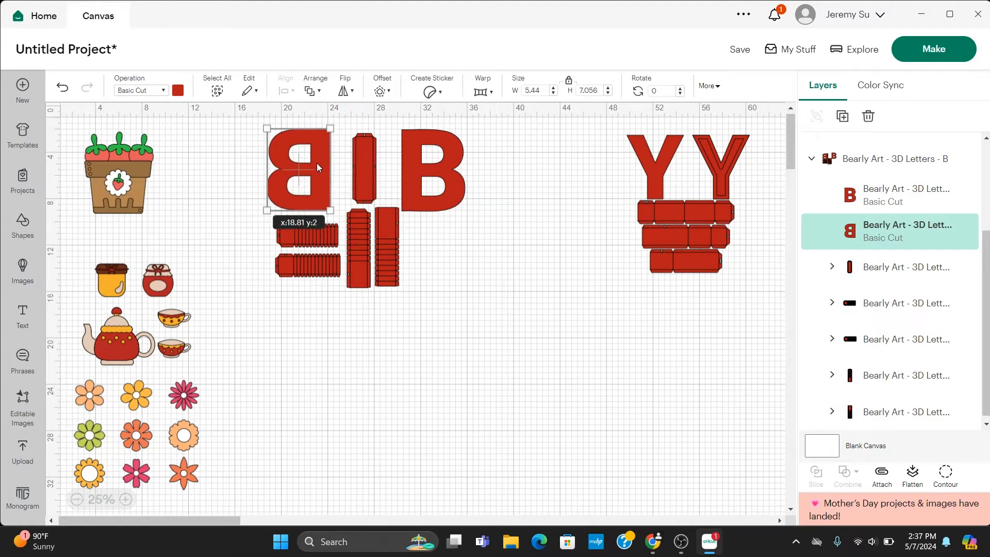
Step: Move the outer upright tabbed strip away from its neighbour into the free space below the front B
{"action": "left_click", "coordinate": [248, 228]}
{"action": "left_click_drag", "start_coordinate": [252, 231], "coordinate": [426, 318]}
{"action": "left_click", "coordinate": [529, 252]}
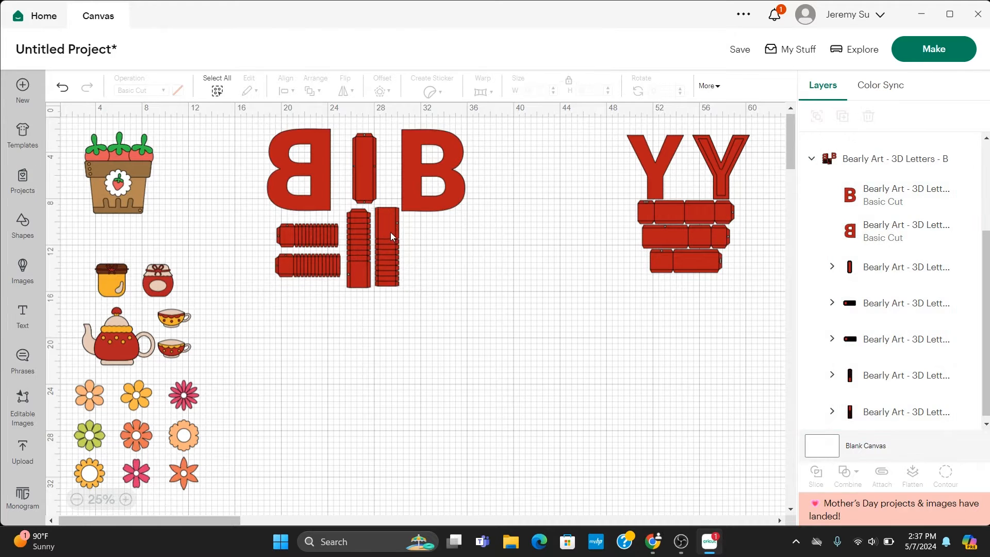
{"action": "left_click_drag", "start_coordinate": [391, 233], "coordinate": [447, 276]}
{"action": "left_click", "coordinate": [394, 256]}
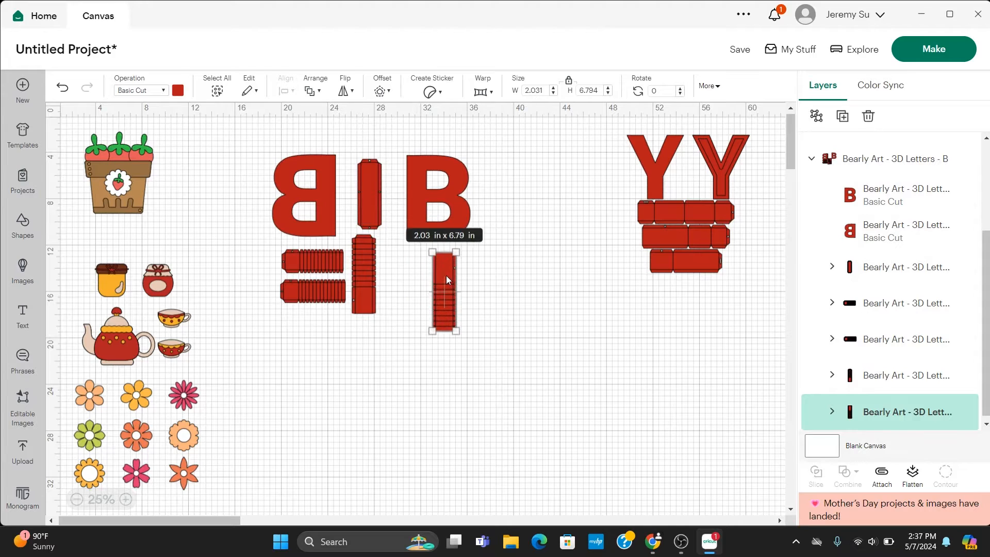
{"action": "left_click", "coordinate": [364, 256]}
{"action": "mouse_move", "coordinate": [363, 254]}
{"action": "left_mouse_down"}
{"action": "mouse_move", "coordinate": [391, 292]}
{"action": "mouse_move", "coordinate": [406, 274]}
{"action": "mouse_move", "coordinate": [368, 262]}
{"action": "left_mouse_up"}
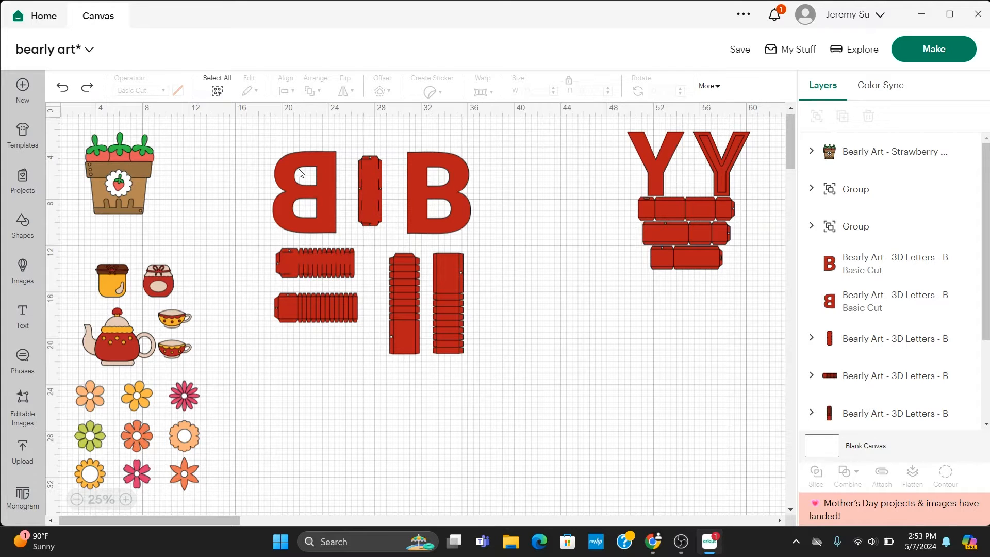
Step: Change the fold-line layer of the lower horizontal B strip to Score, and attach the lines to the strip's base
{"action": "left_click", "coordinate": [379, 191]}
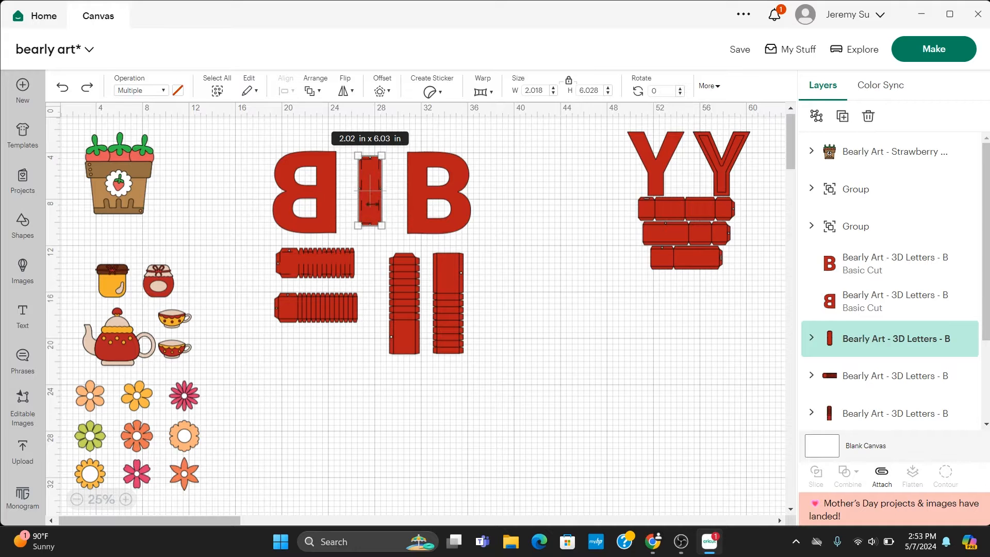
{"action": "left_click", "coordinate": [336, 264]}
{"action": "left_click", "coordinate": [322, 307]}
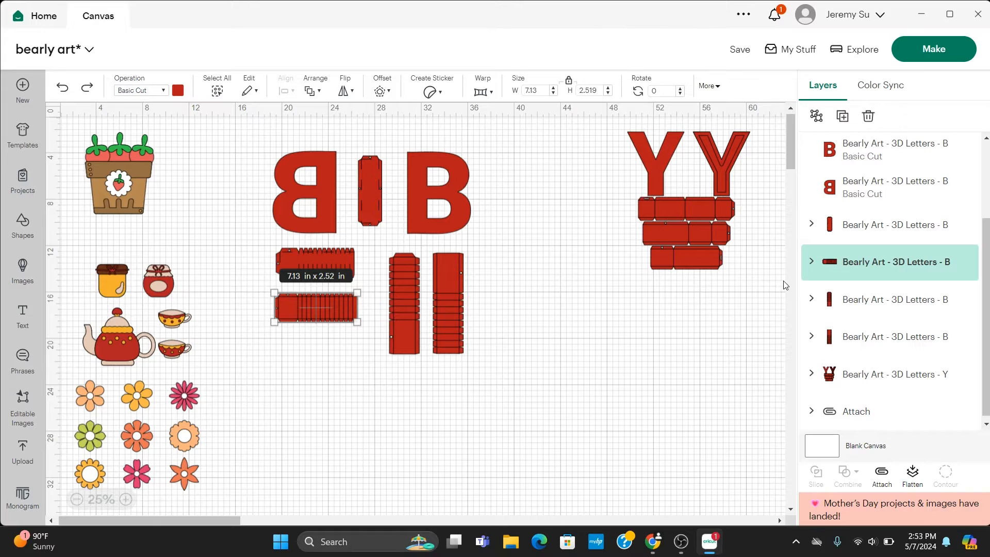
{"action": "left_click", "coordinate": [811, 262]}
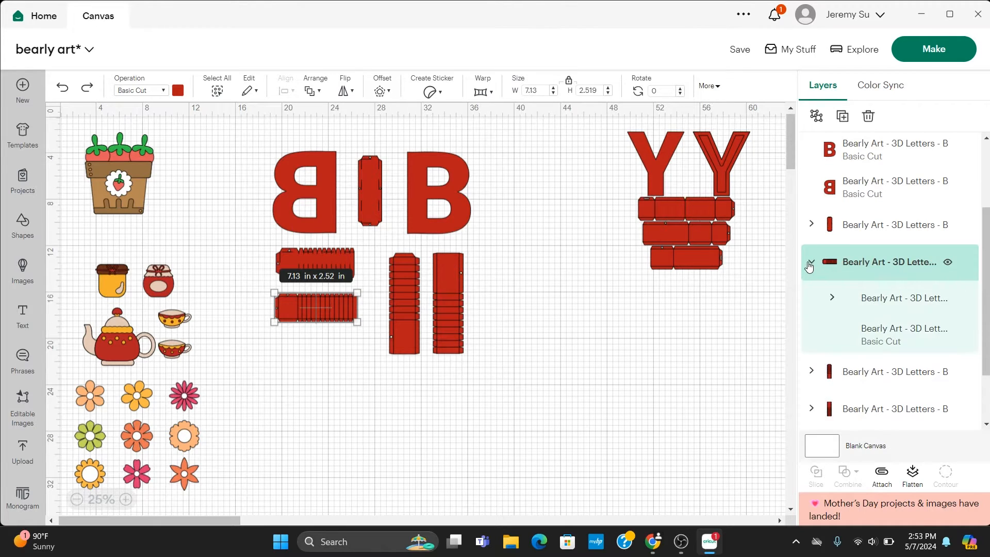
{"action": "left_click", "coordinate": [869, 303]}
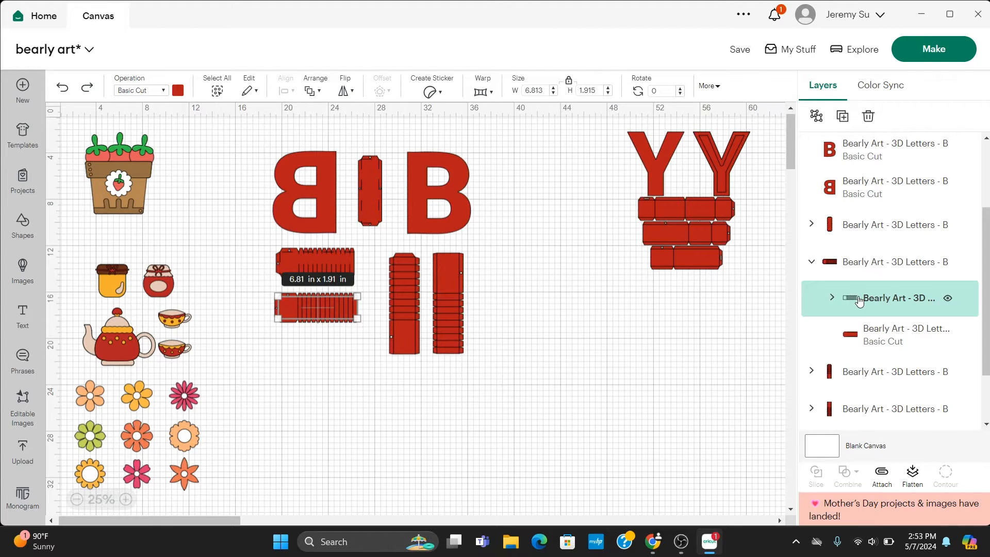
{"action": "left_click", "coordinate": [162, 91]}
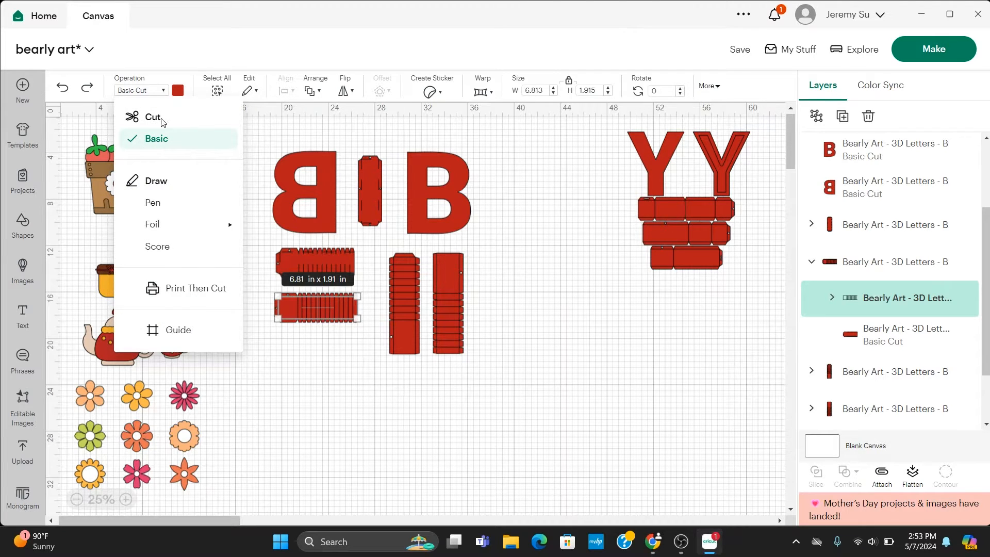
{"action": "left_click", "coordinate": [157, 247]}
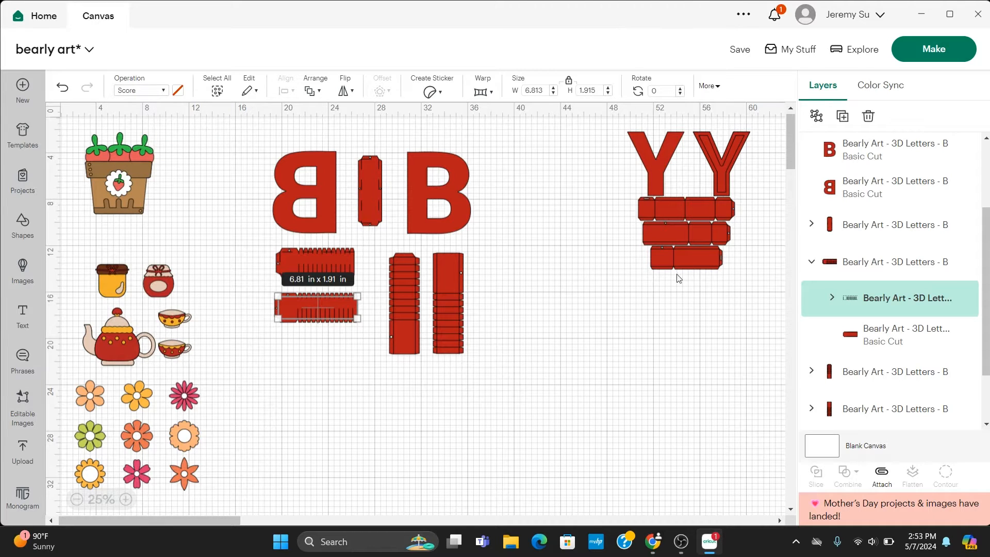
{"action": "left_click", "coordinate": [866, 269]}
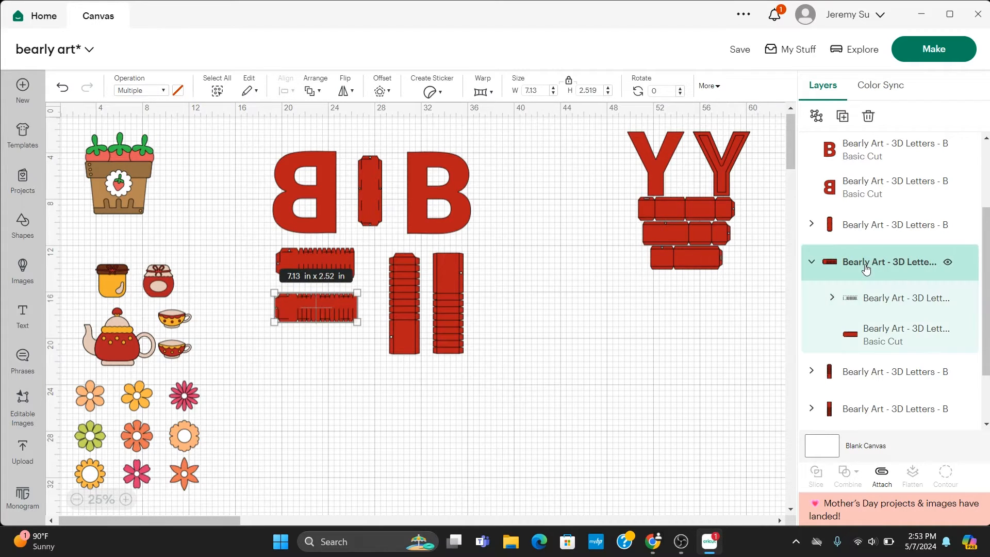
{"action": "left_click", "coordinate": [882, 477]}
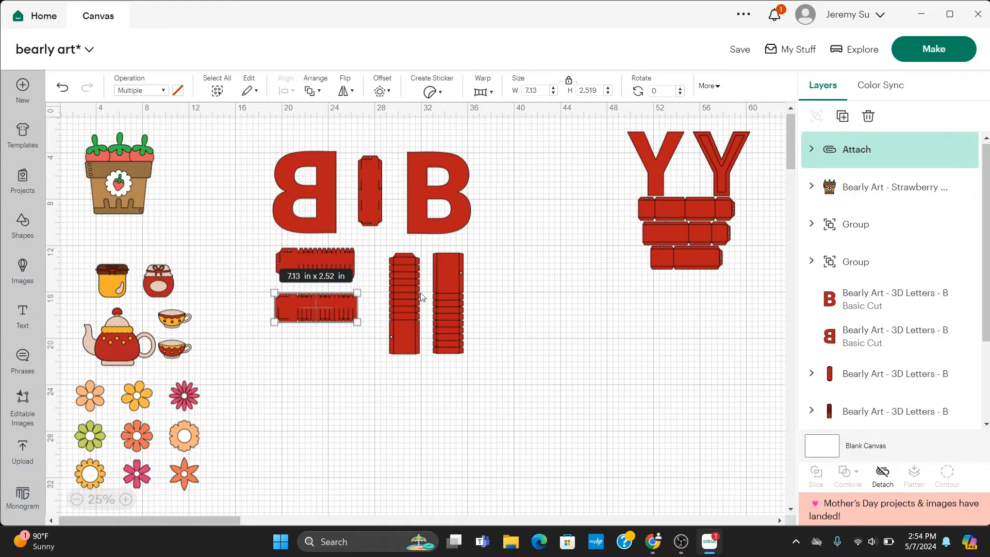
Step: Change the fold-line layer of the inner upright B strip to Score, and attach the lines to the strip's base
{"action": "left_click", "coordinate": [412, 265]}
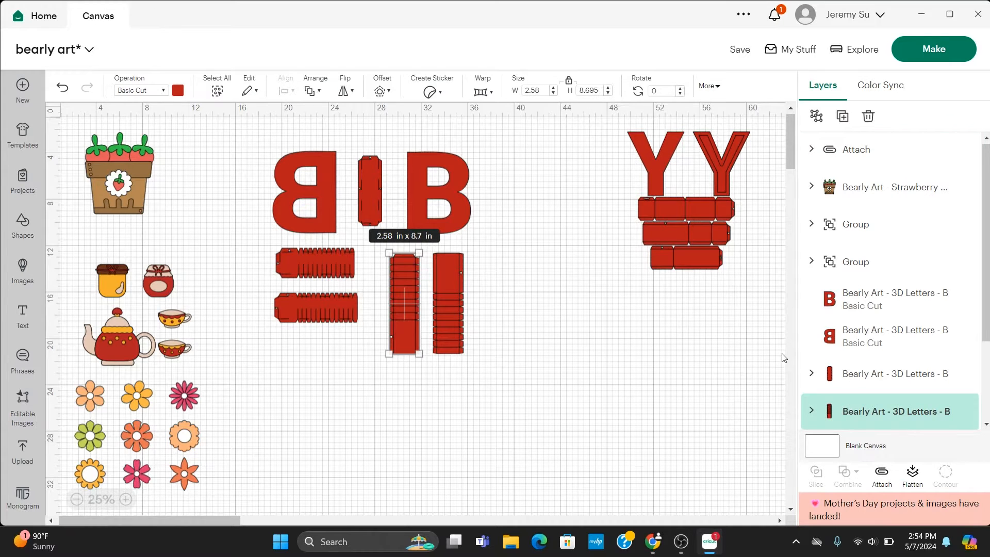
{"action": "scroll", "coordinate": [784, 358], "scroll_direction": "down", "scroll_amount": 4}
{"action": "scroll", "coordinate": [648, 246], "scroll_direction": "up", "scroll_amount": 4}
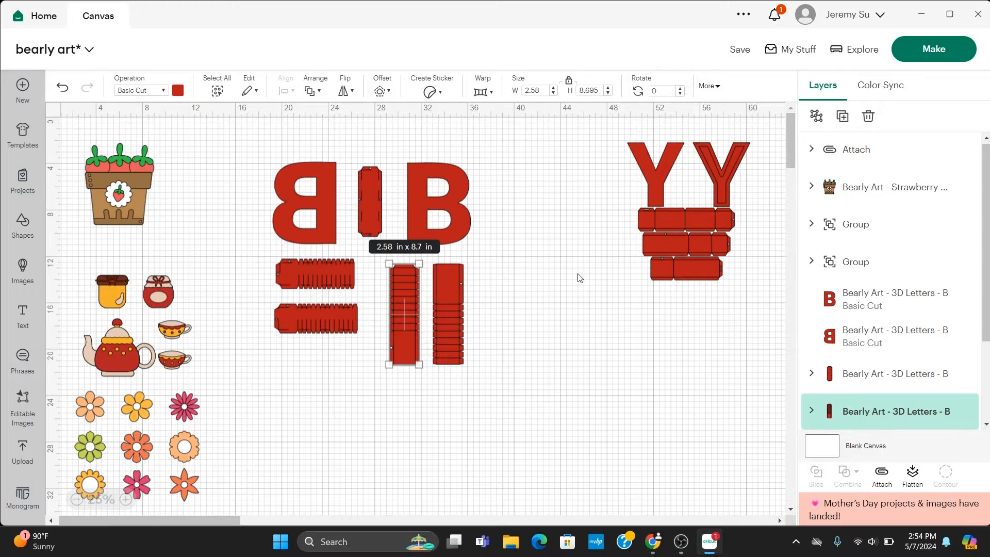
{"action": "scroll", "coordinate": [819, 280], "scroll_direction": "down", "scroll_amount": 3}
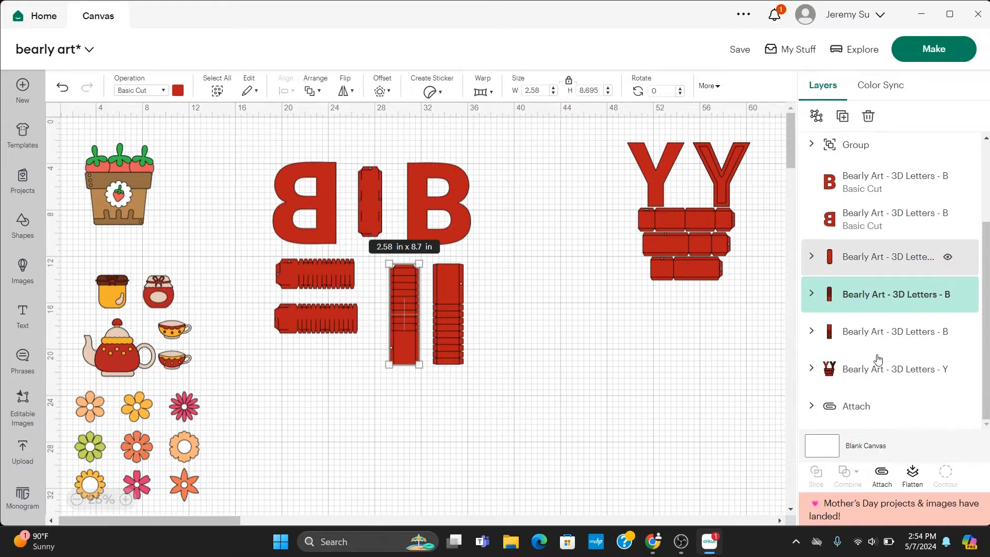
{"action": "left_click", "coordinate": [811, 293]}
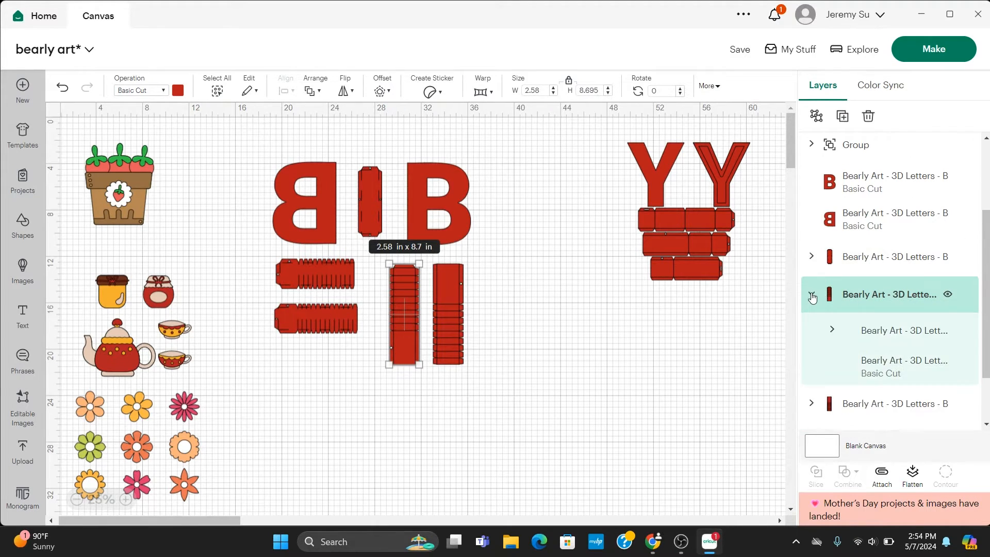
{"action": "left_click", "coordinate": [881, 333]}
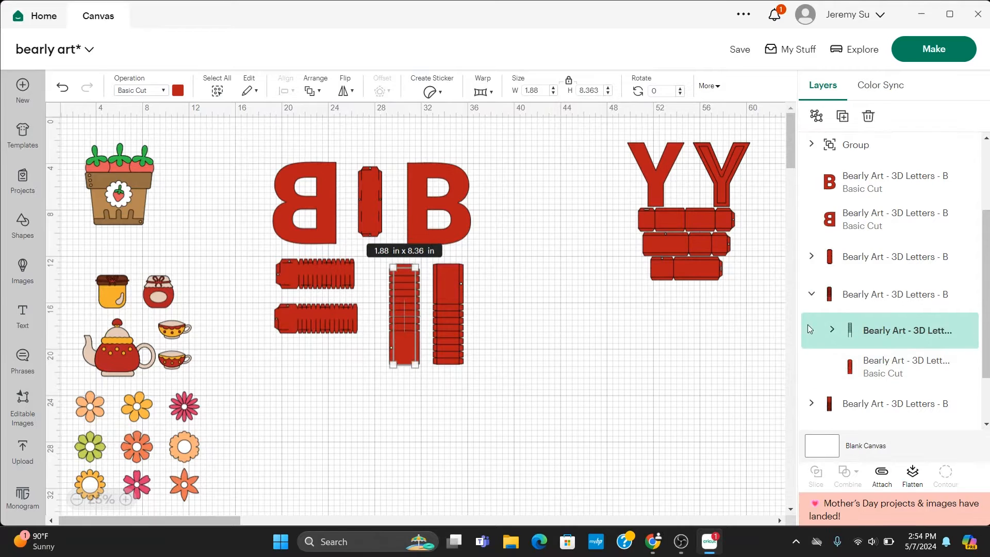
{"action": "left_click", "coordinate": [831, 330]}
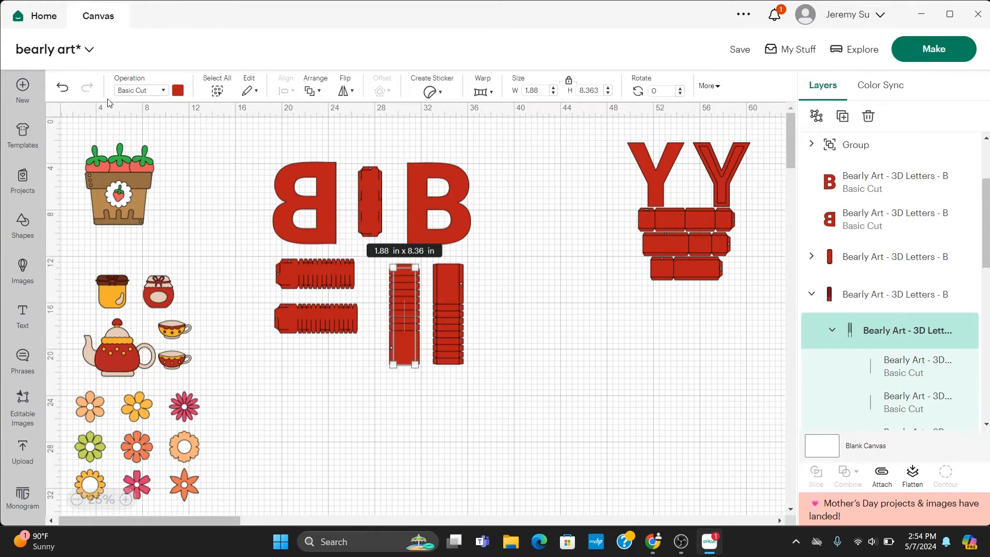
{"action": "left_click", "coordinate": [154, 91]}
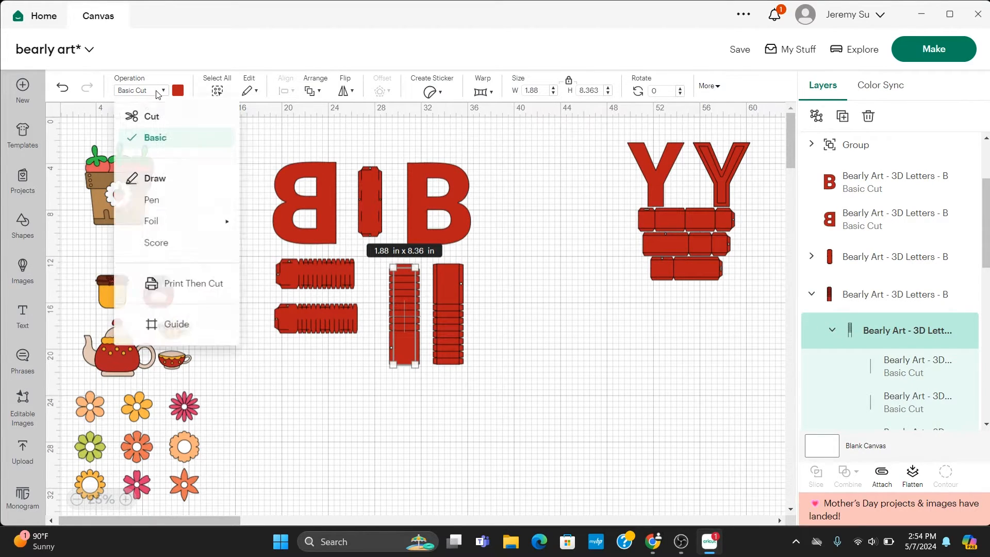
{"action": "left_click", "coordinate": [160, 248]}
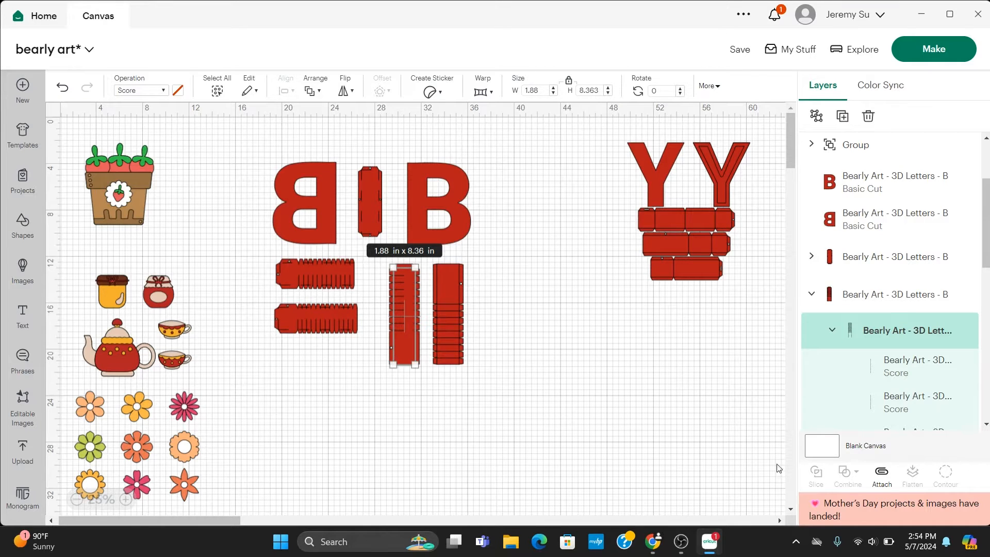
{"action": "left_click", "coordinate": [882, 475]}
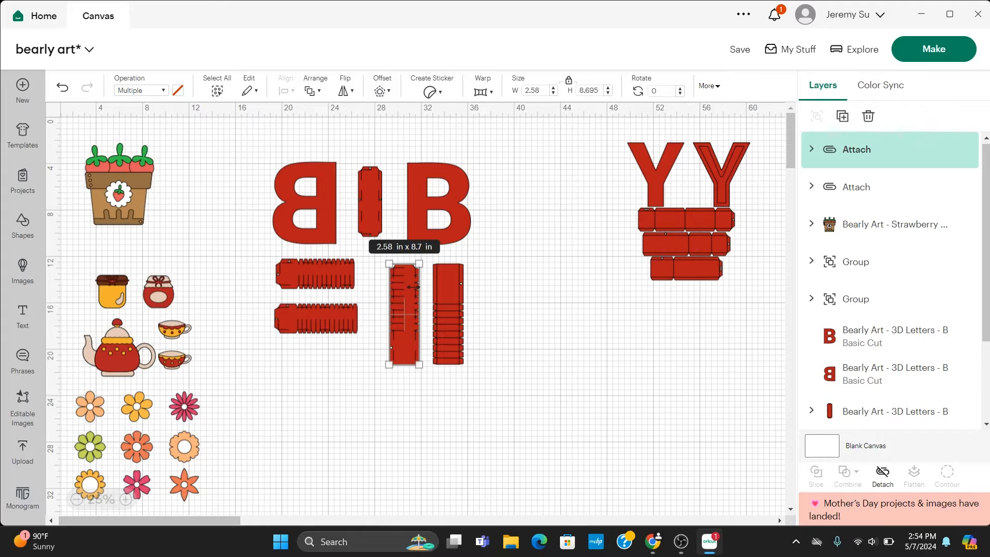
Step: Convert the outer upright B strip's fold lines to Score and attach them to that strip's base
{"action": "left_click", "coordinate": [447, 283]}
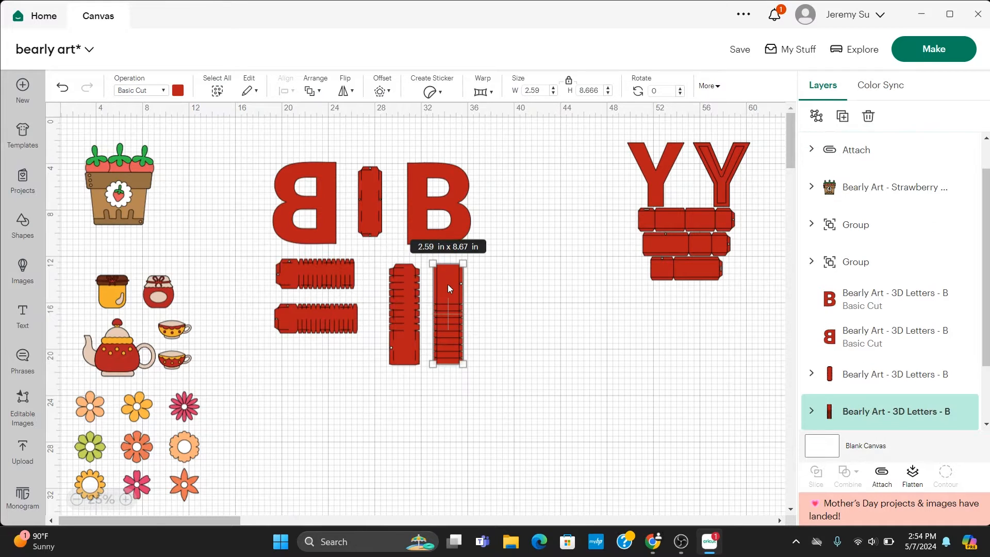
{"action": "scroll", "coordinate": [865, 407], "scroll_direction": "down", "scroll_amount": 2}
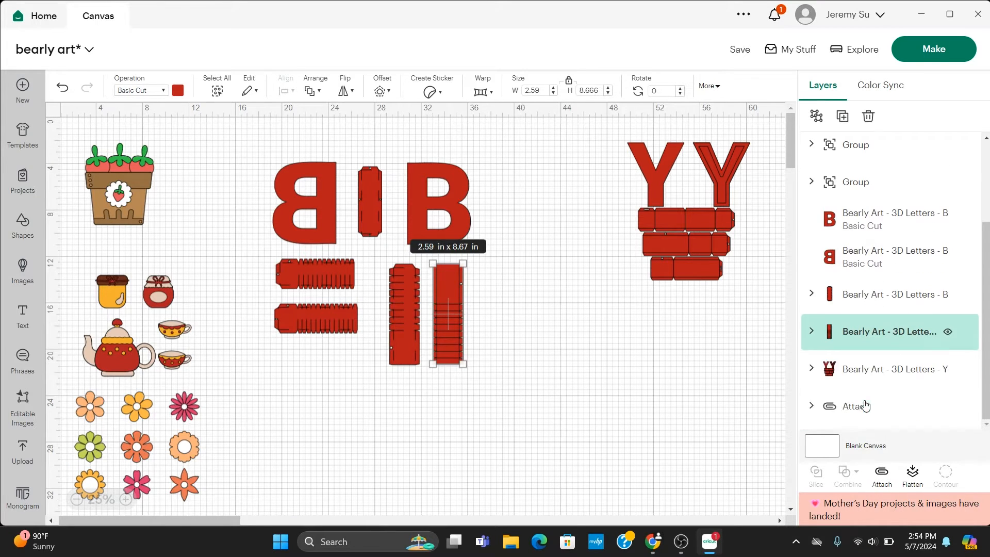
{"action": "left_click", "coordinate": [812, 331]}
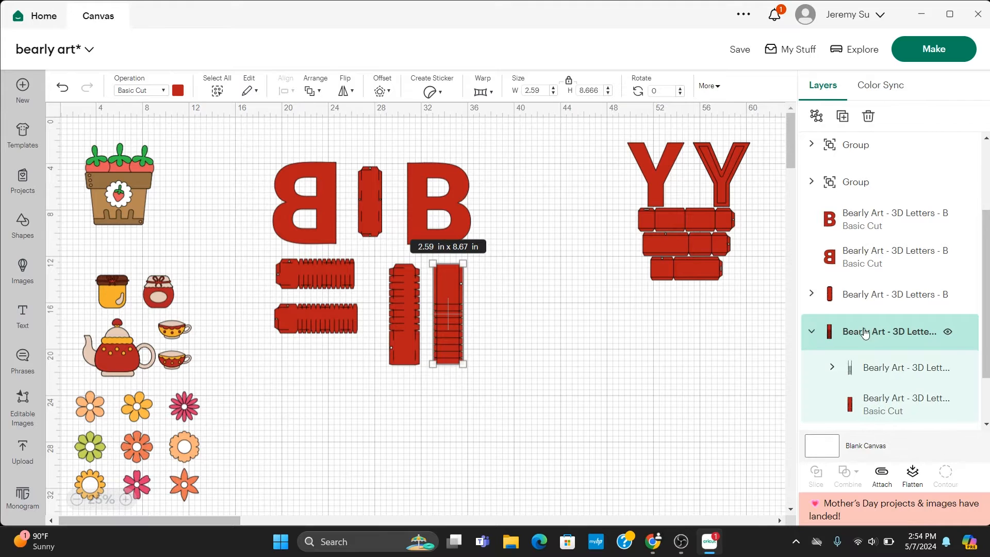
{"action": "left_click", "coordinate": [848, 367]}
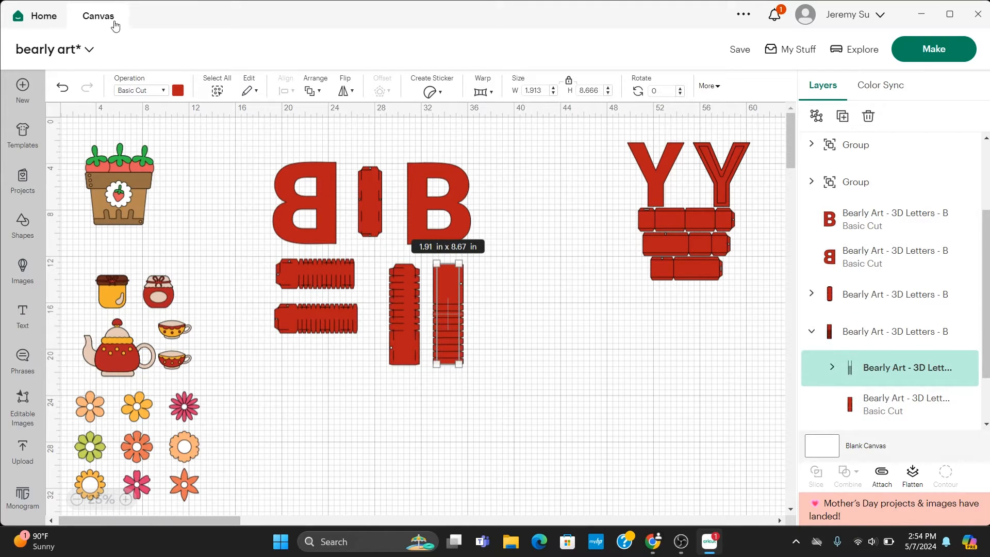
{"action": "left_click", "coordinate": [160, 91]}
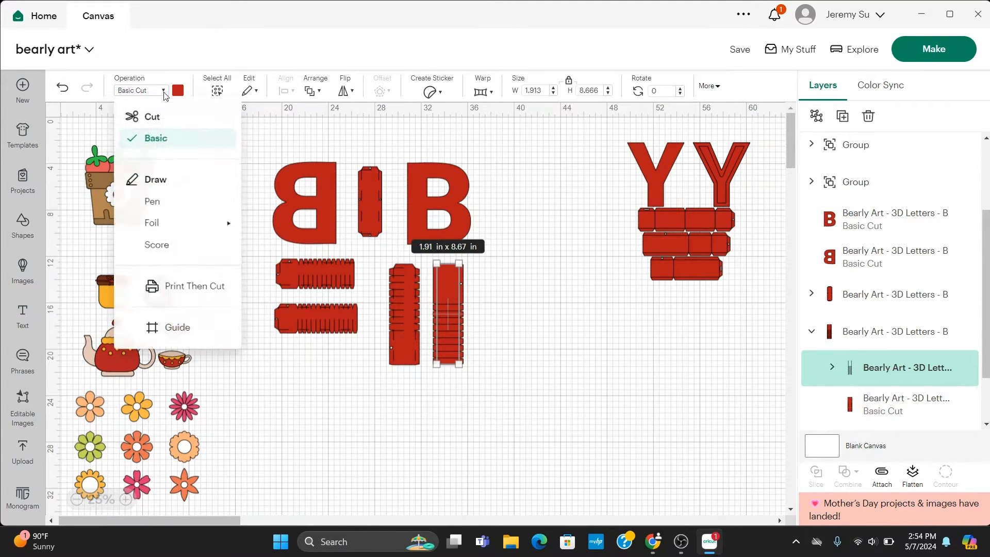
{"action": "left_click", "coordinate": [170, 248]}
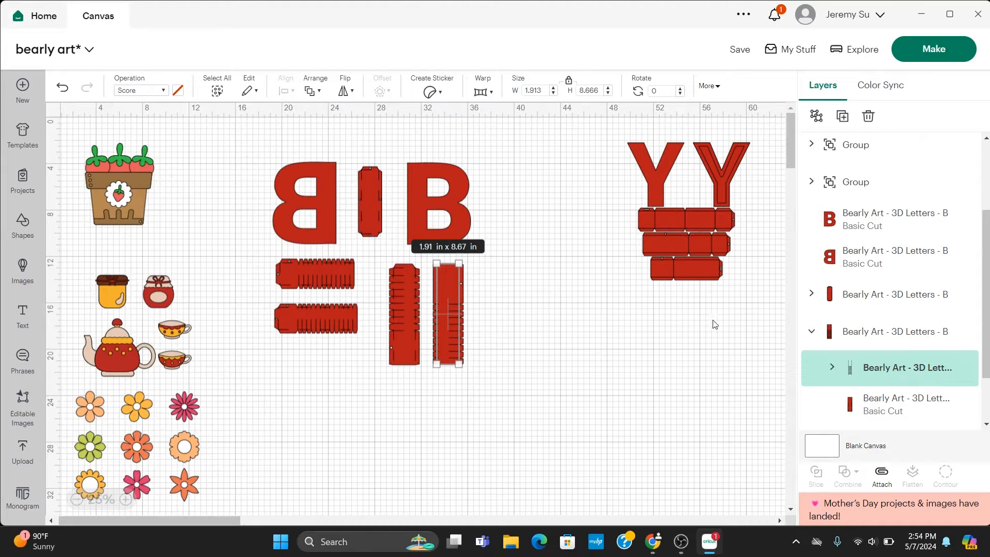
{"action": "left_click", "coordinate": [856, 333]}
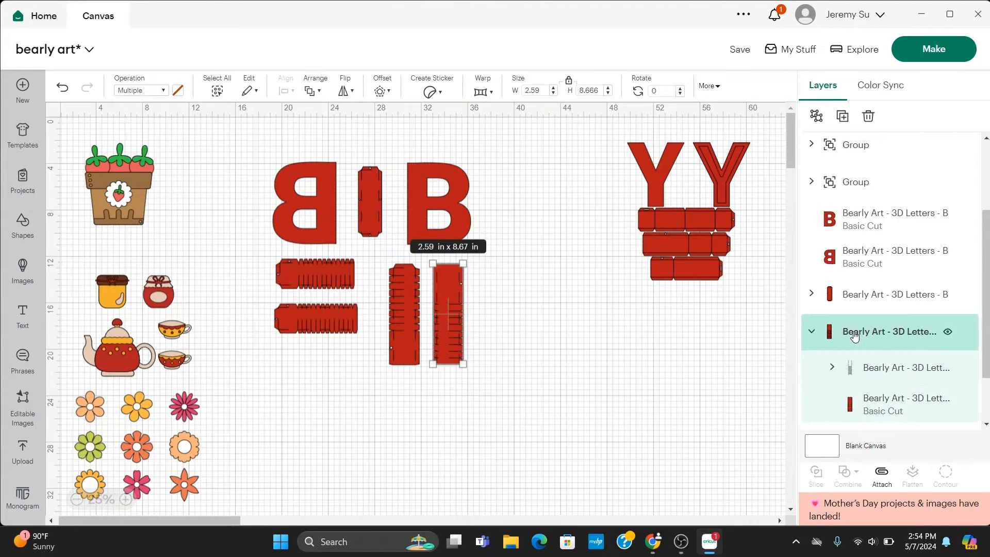
{"action": "left_click", "coordinate": [881, 481]}
{"action": "left_click", "coordinate": [548, 319]}
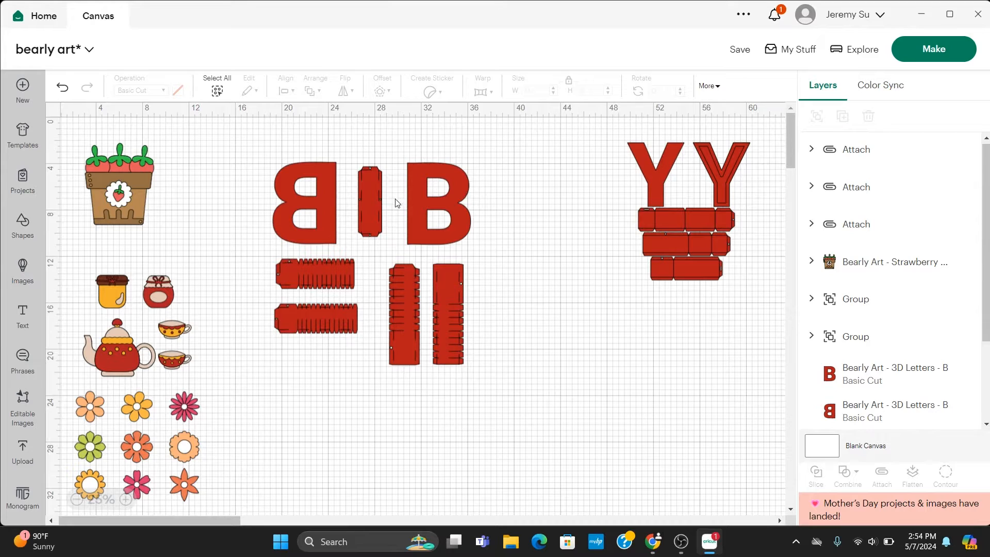
Step: Try widths of 2.56 in and 2.58 in on the score lines of the short upright side piece, and undo the resizing
{"action": "left_click", "coordinate": [366, 196]}
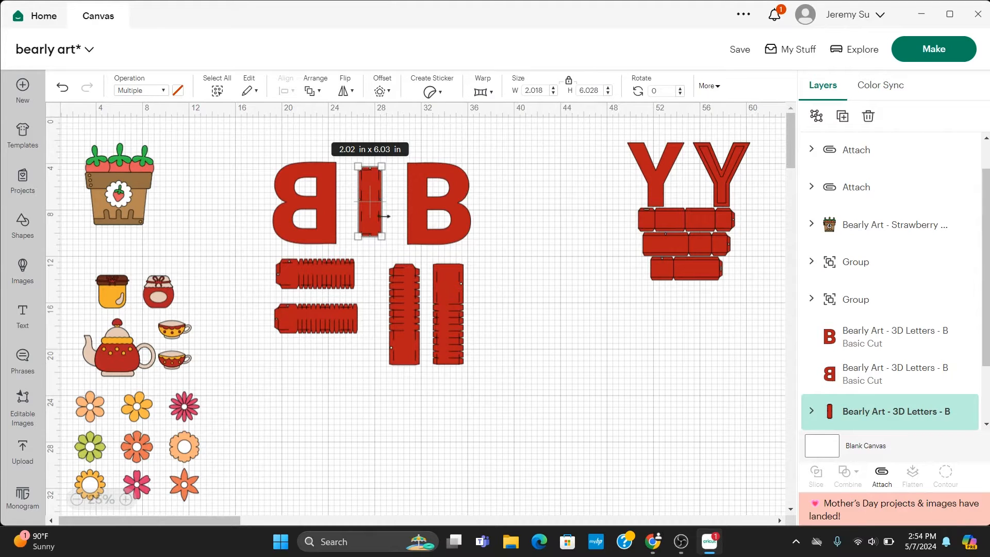
{"action": "left_click", "coordinate": [370, 191]}
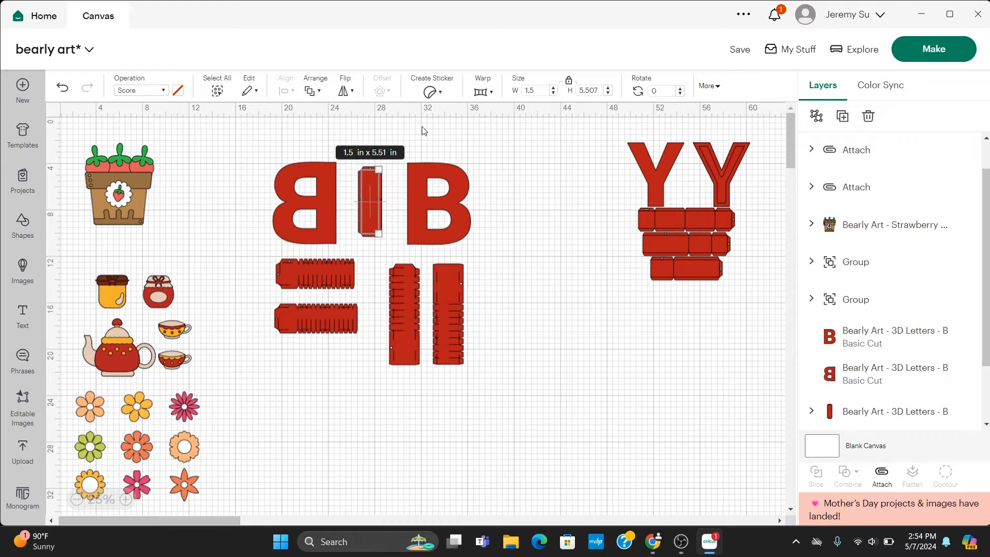
{"action": "left_click", "coordinate": [540, 91]}
{"action": "type", "text": "2.56"}
{"action": "key", "text": "Return"}
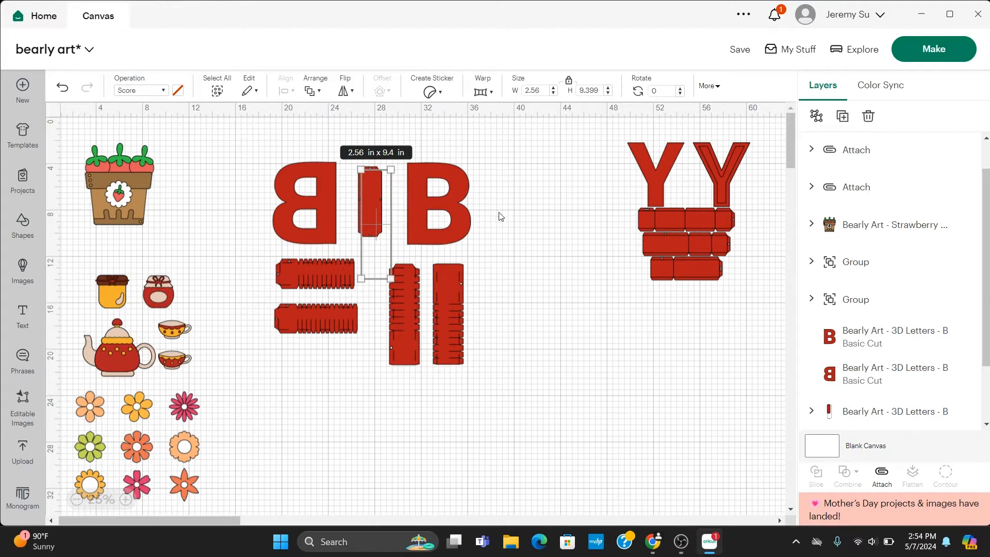
{"action": "left_click", "coordinate": [542, 91]}
{"action": "key", "text": "Return"}
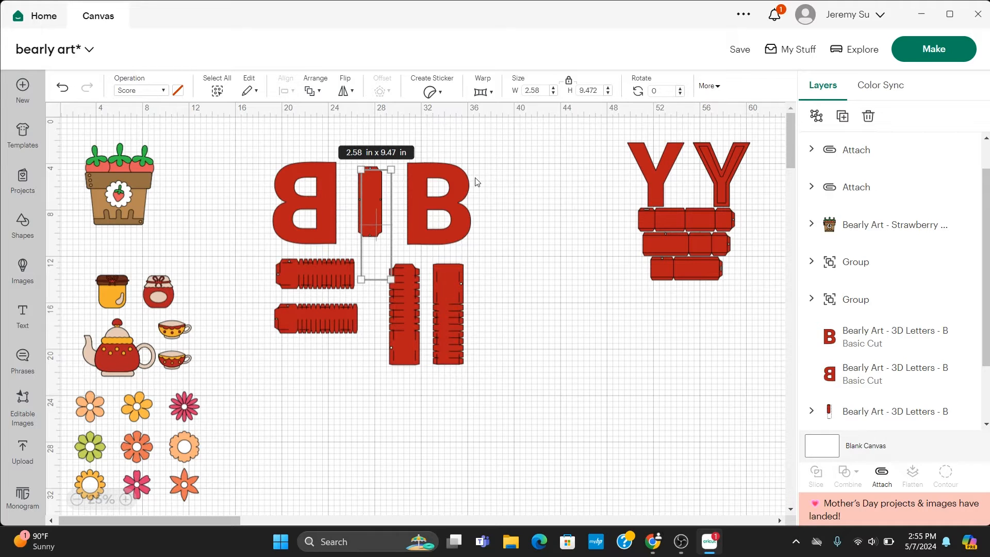
{"action": "key", "text": "ctrl+z"}
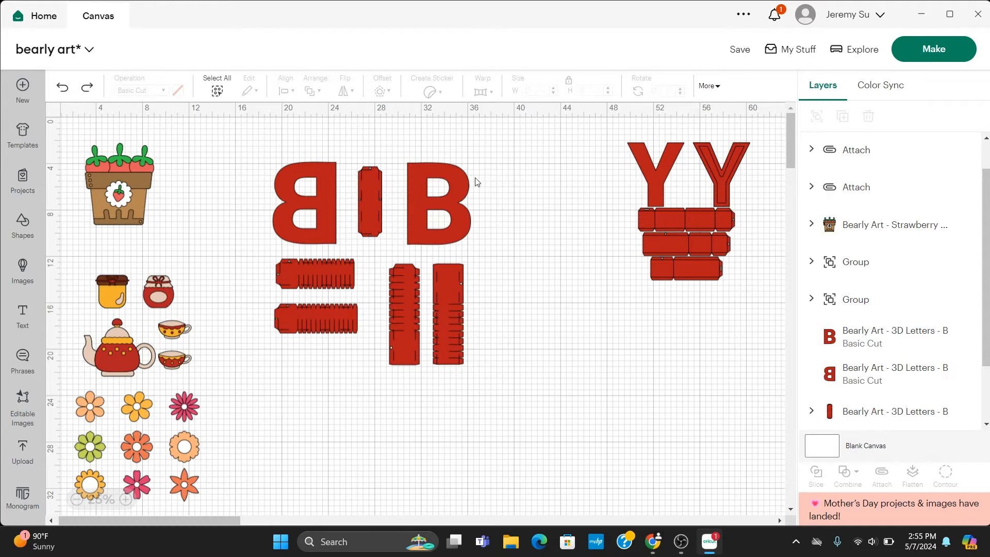
Step: Set the width of the whole short upright side piece between the two Bs to 2.58 in, keeping its proportions
{"action": "left_click", "coordinate": [361, 189]}
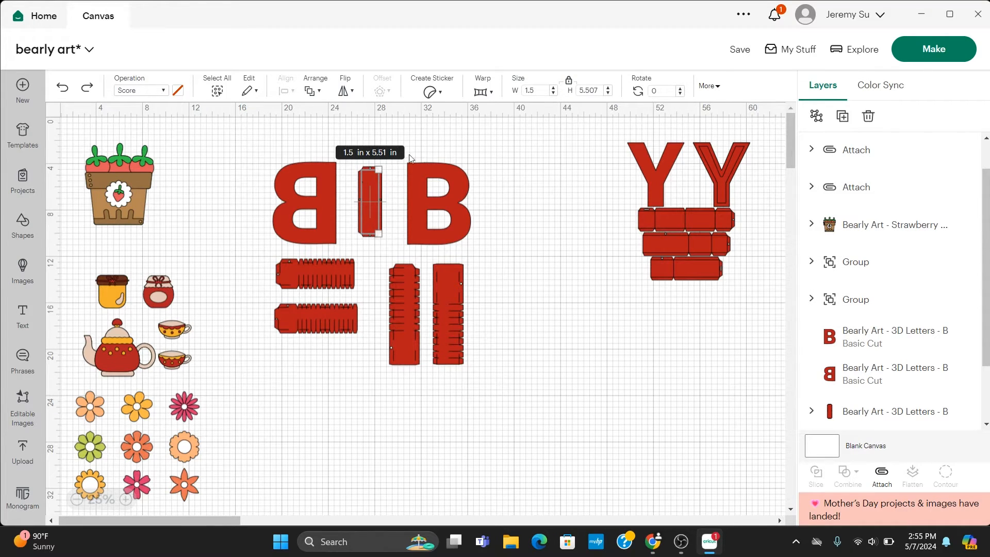
{"action": "left_click", "coordinate": [437, 149]}
{"action": "left_click_drag", "start_coordinate": [364, 163], "coordinate": [385, 237]}
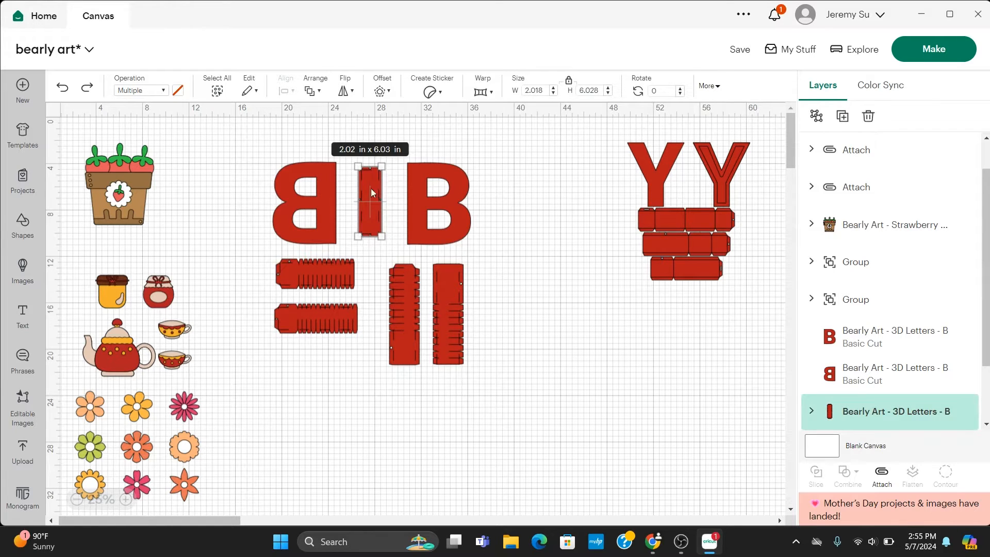
{"action": "left_click", "coordinate": [541, 91]}
{"action": "type", "text": "58"}
{"action": "key", "text": "Return"}
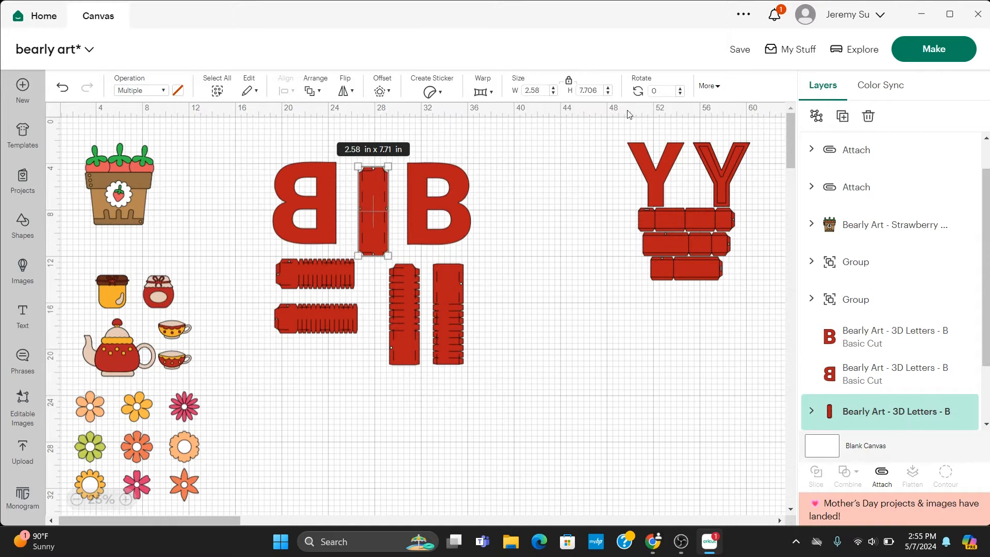
{"action": "left_click", "coordinate": [526, 272]}
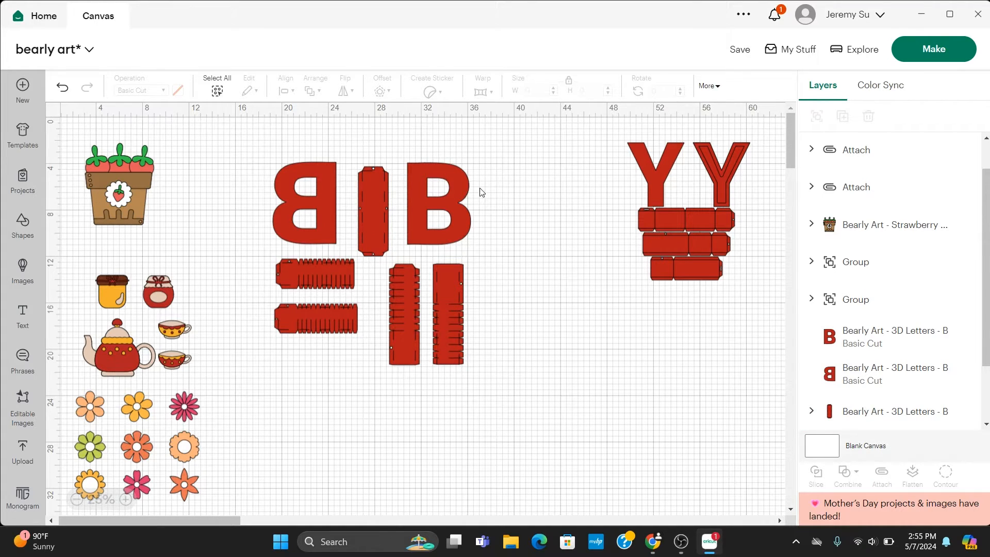
Step: Create an inward offset of the front B with a distance of -.167 in and color it white
{"action": "left_click", "coordinate": [460, 183]}
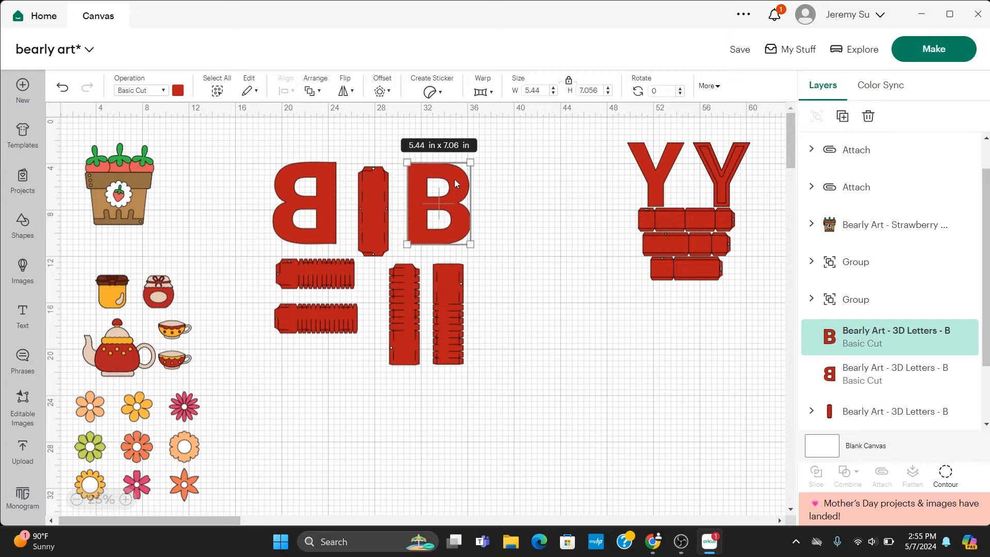
{"action": "left_click", "coordinate": [383, 92]}
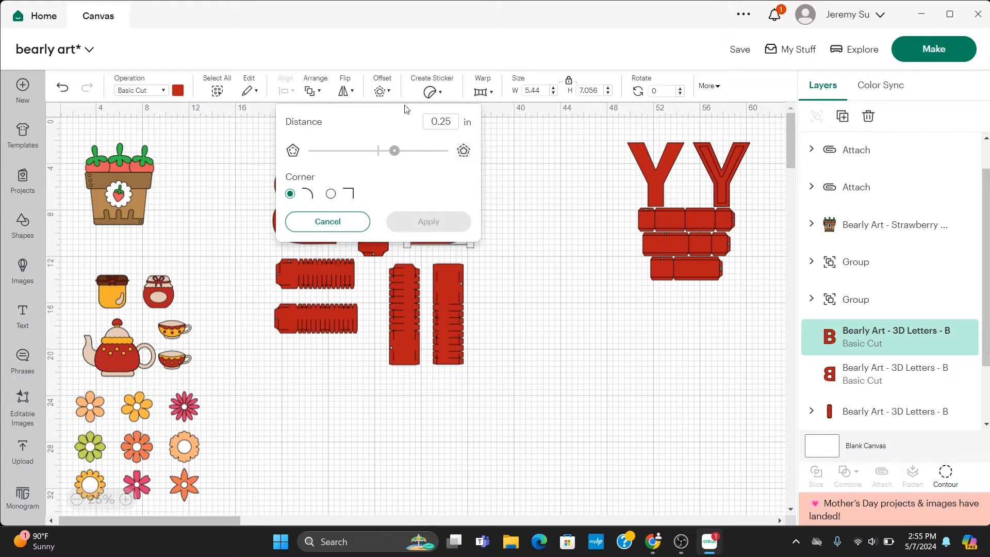
{"action": "key", "text": "BackSpace"}
{"action": "key", "text": "BackSpace"}
{"action": "key", "text": "BackSpace"}
{"action": "key", "text": "BackSpace"}
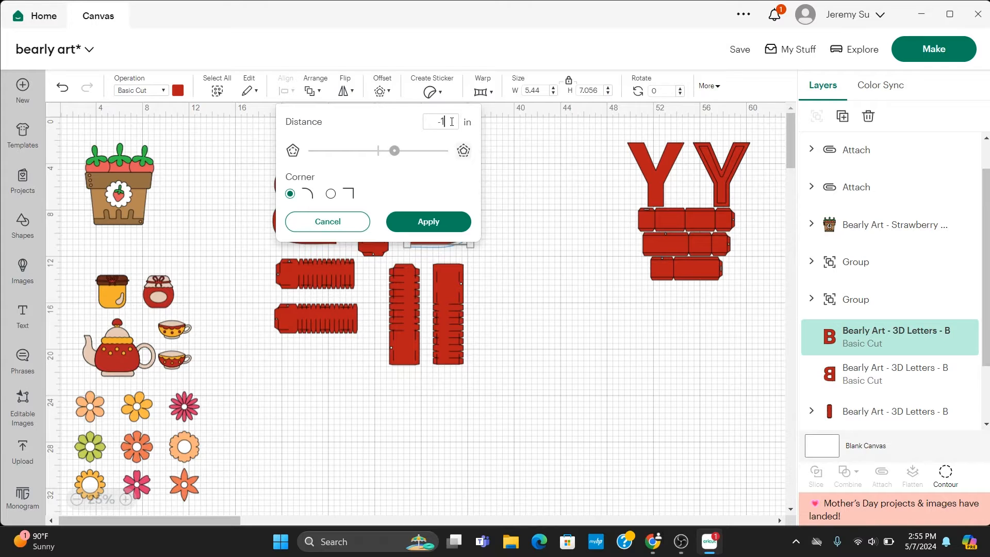
{"action": "type", "text": "-.167"}
{"action": "left_click", "coordinate": [428, 222]}
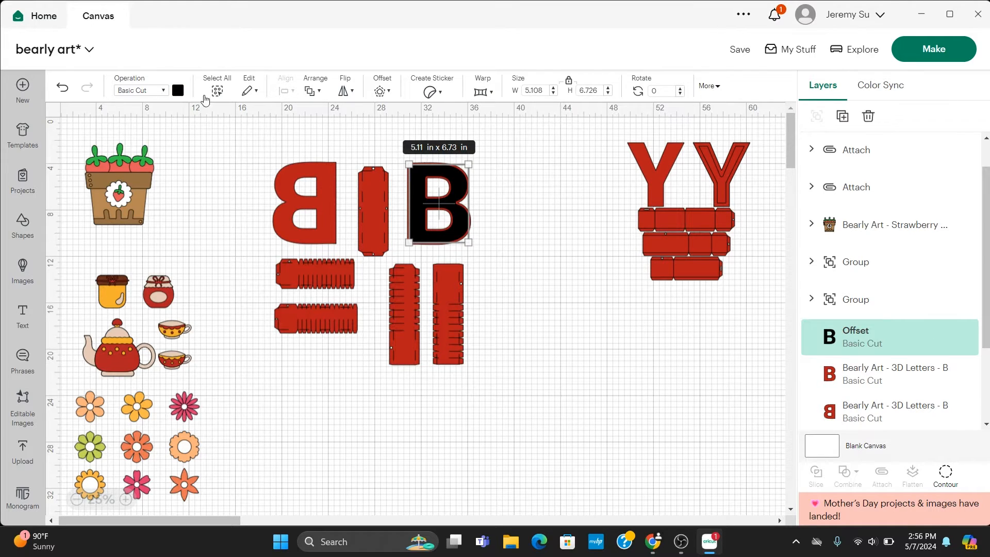
{"action": "left_click", "coordinate": [177, 91]}
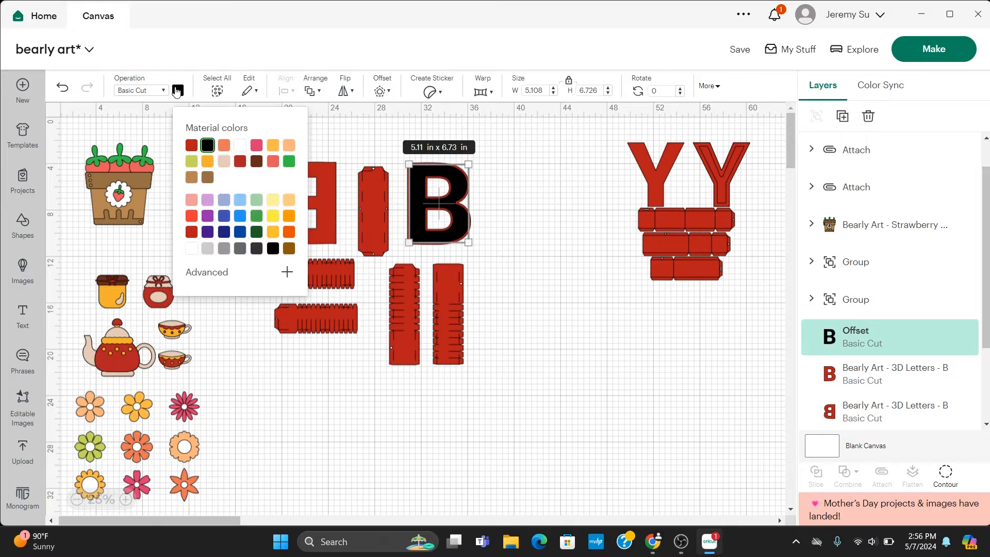
{"action": "left_click", "coordinate": [242, 147]}
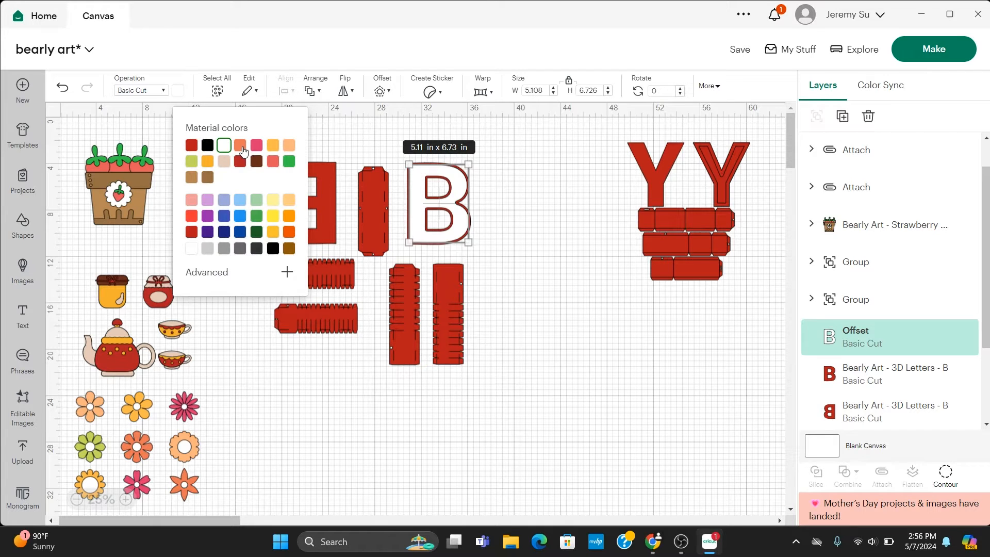
Step: Create a second inward offset of -.167 in inside the white B and set its operation to Print Then Cut
{"action": "left_click", "coordinate": [388, 96]}
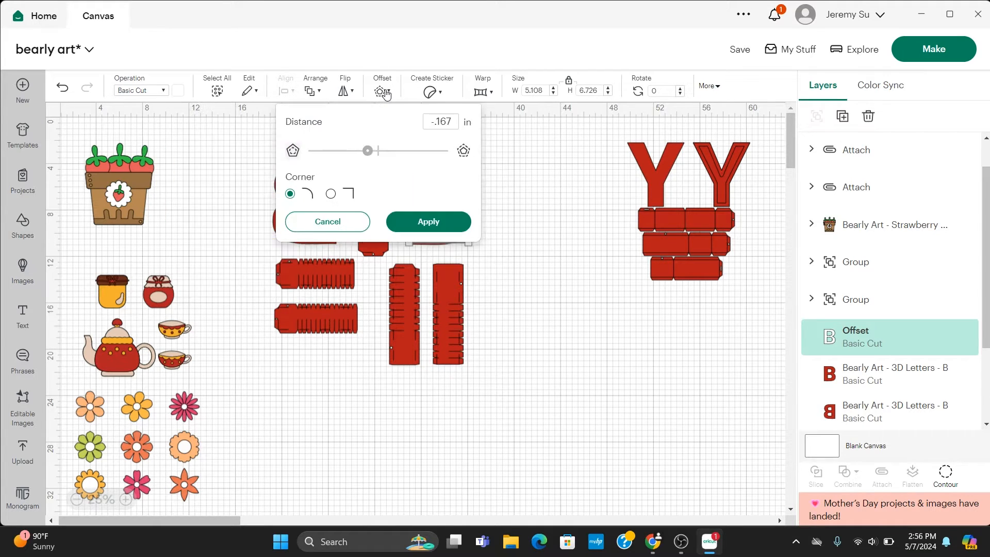
{"action": "left_click", "coordinate": [422, 225]}
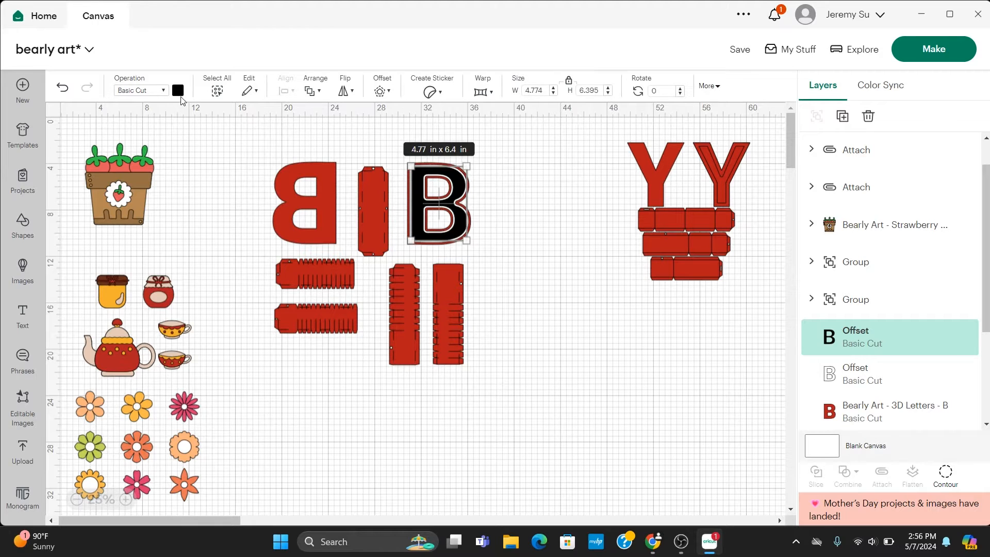
{"action": "left_click", "coordinate": [164, 90]}
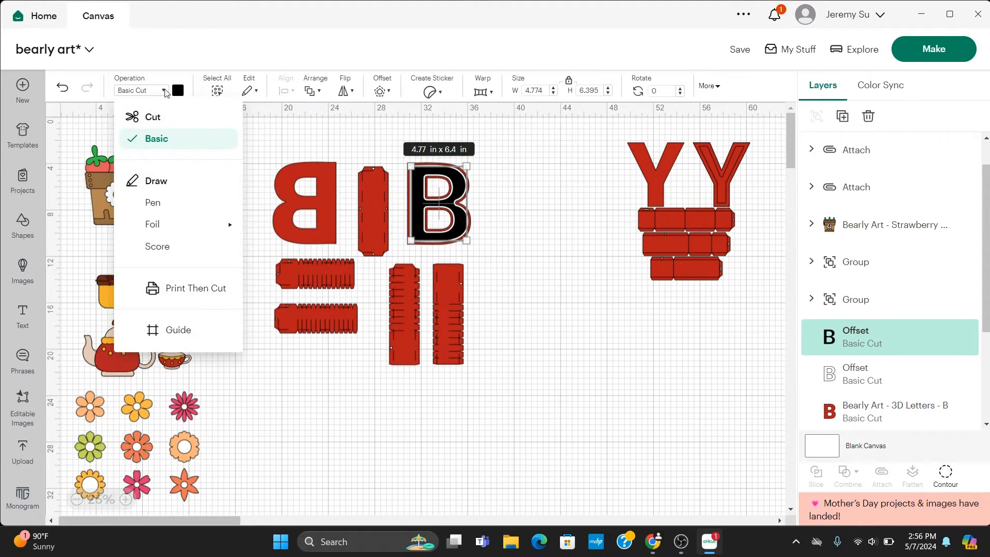
{"action": "left_click", "coordinate": [196, 291]}
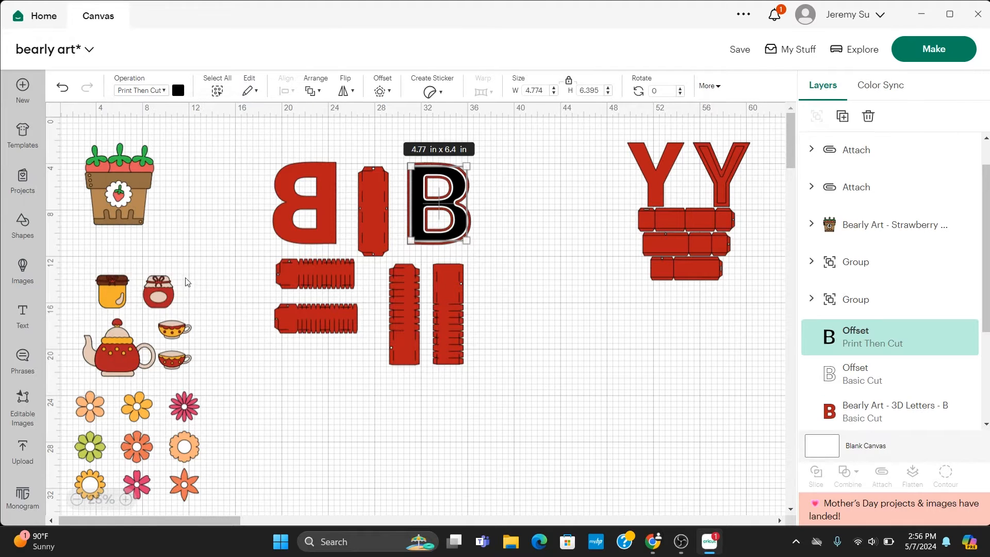
Step: Fill the innermost B offset with the red and white diagonal gingham print pattern
{"action": "left_click", "coordinate": [179, 90]}
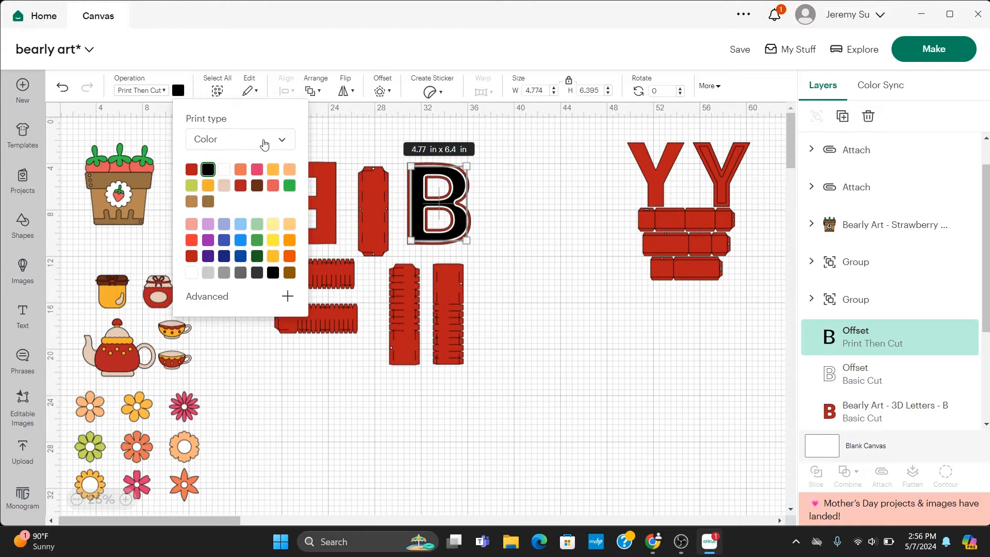
{"action": "left_click", "coordinate": [280, 142]}
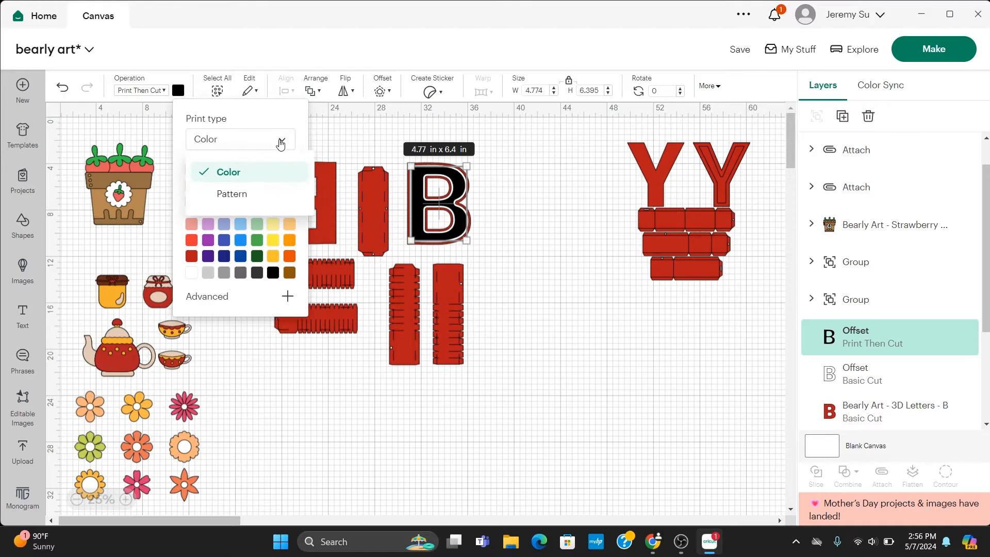
{"action": "left_click", "coordinate": [235, 195]}
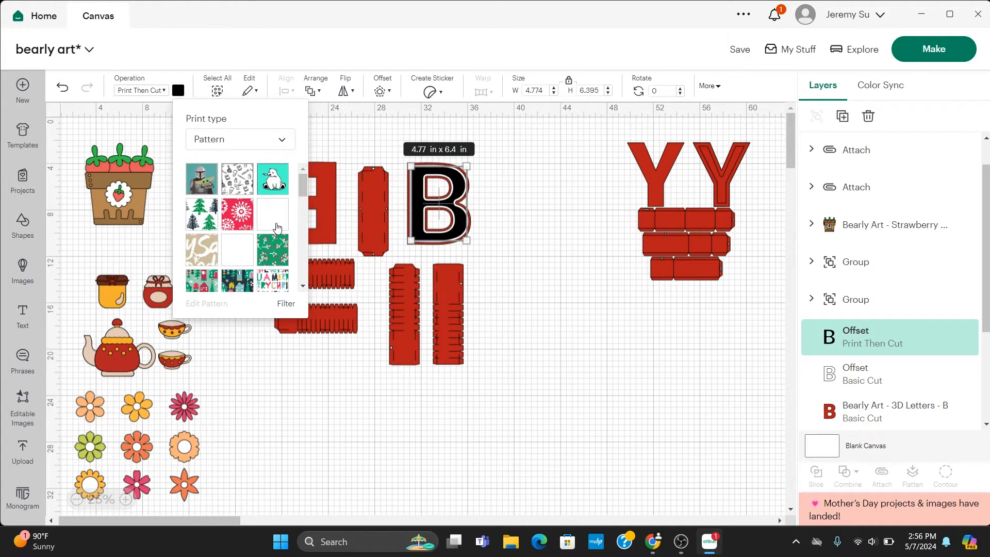
{"action": "scroll", "coordinate": [235, 231], "scroll_direction": "down", "scroll_amount": 5}
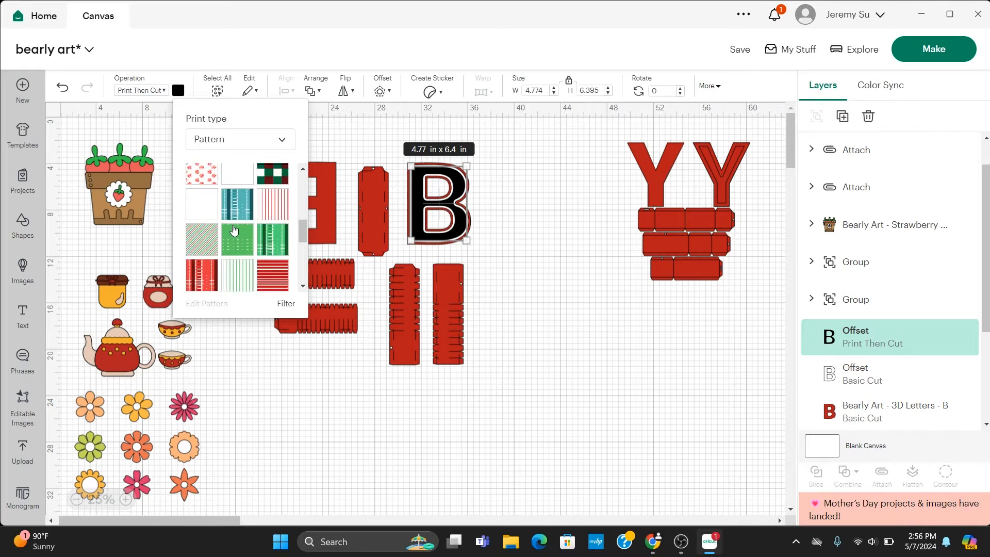
{"action": "scroll", "coordinate": [234, 231], "scroll_direction": "up", "scroll_amount": 3}
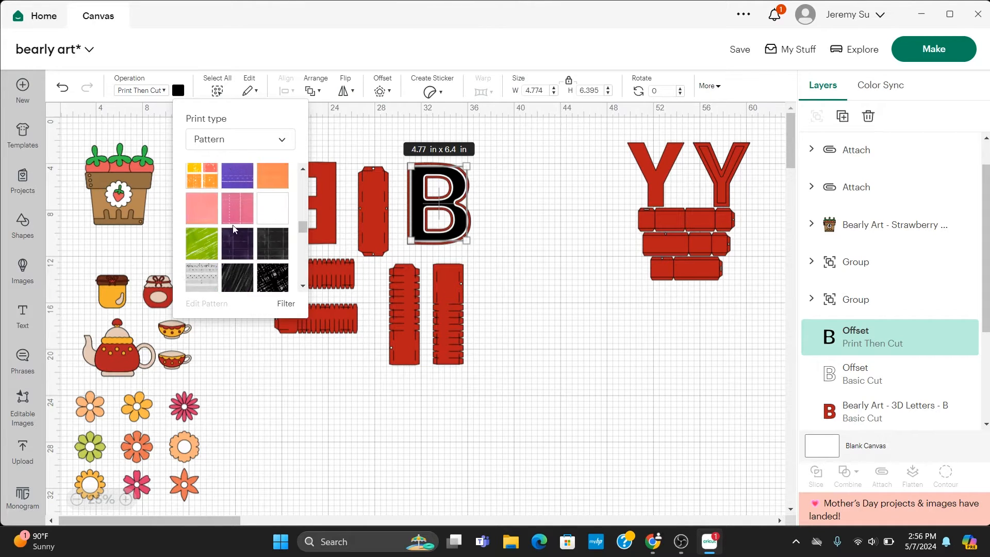
{"action": "scroll", "coordinate": [233, 225], "scroll_direction": "down", "scroll_amount": 8}
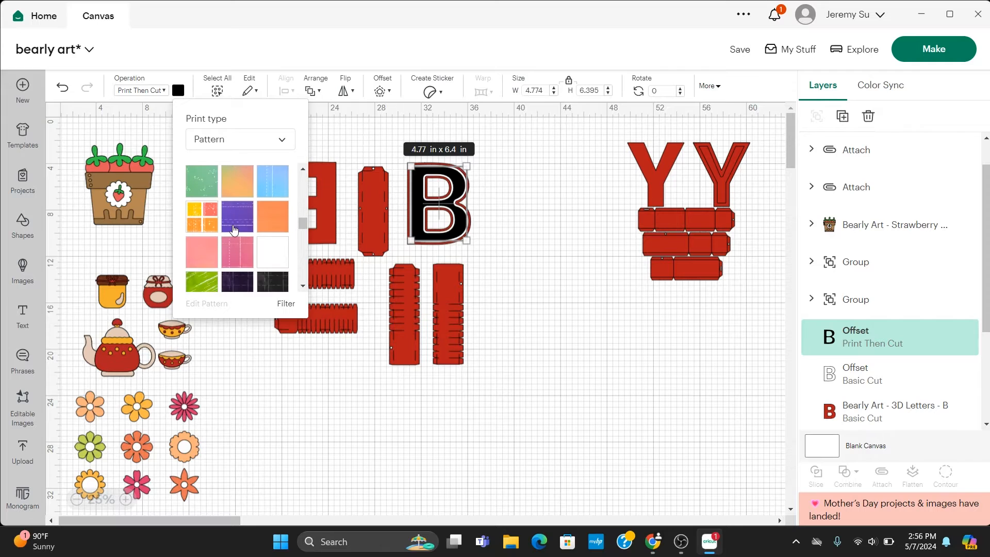
{"action": "scroll", "coordinate": [233, 226], "scroll_direction": "up", "scroll_amount": 4}
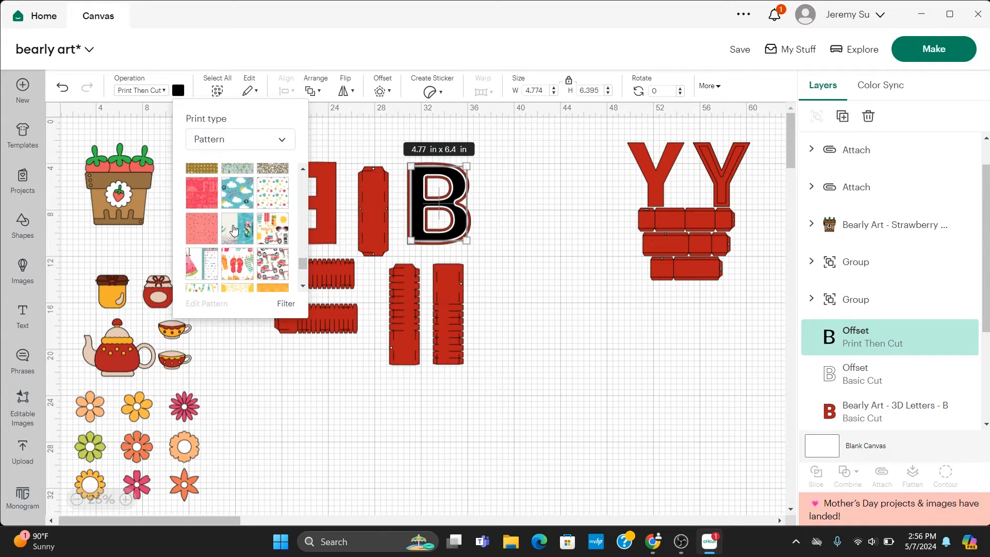
{"action": "scroll", "coordinate": [235, 227], "scroll_direction": "down", "scroll_amount": 3}
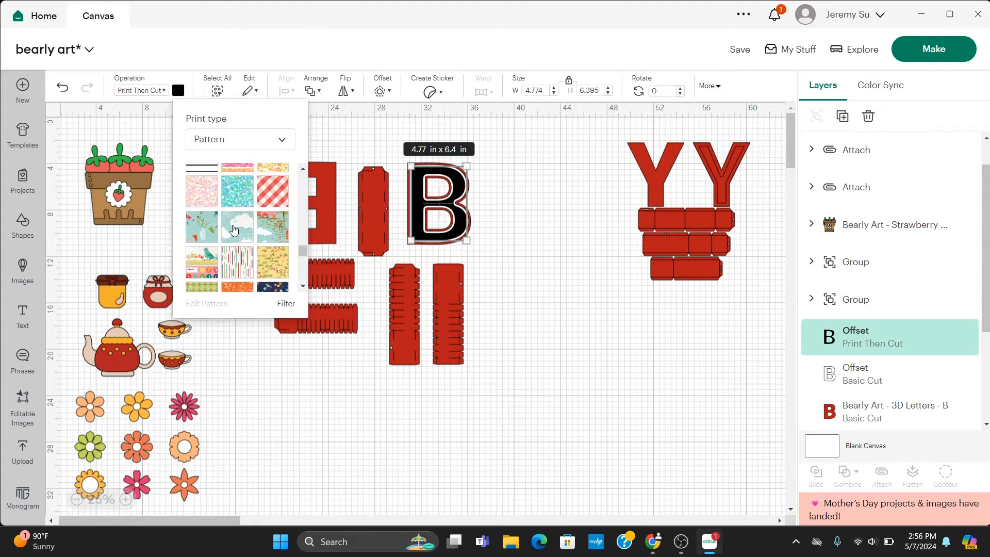
{"action": "left_click", "coordinate": [271, 191]}
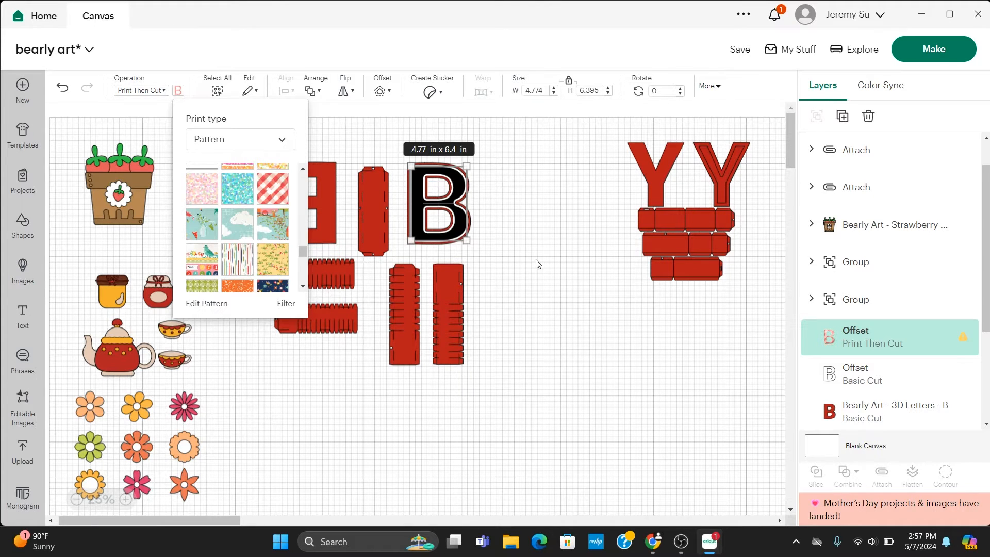
{"action": "left_click", "coordinate": [632, 353]}
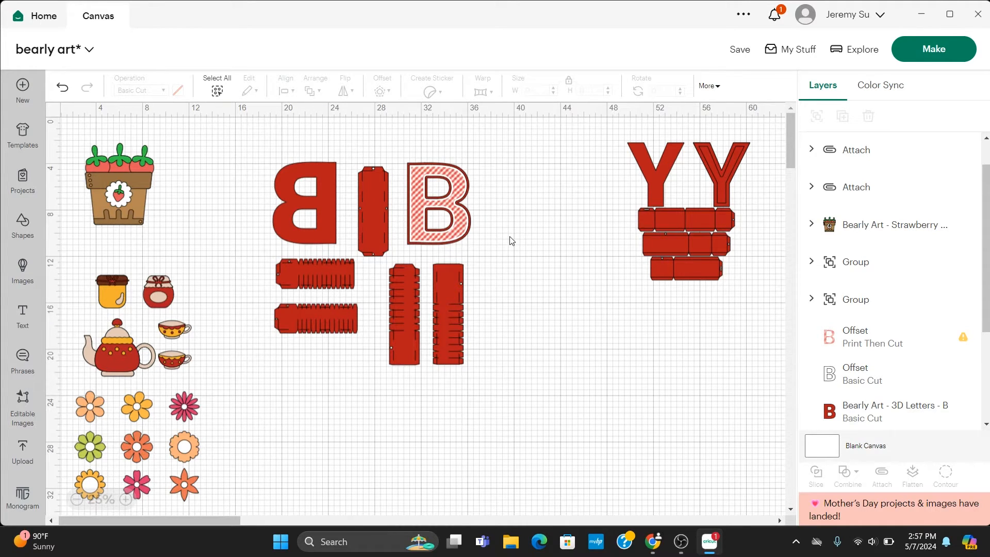
Step: Group the front B with its white and patterned offset layers
{"action": "left_click_drag", "start_coordinate": [407, 144], "coordinate": [483, 260]}
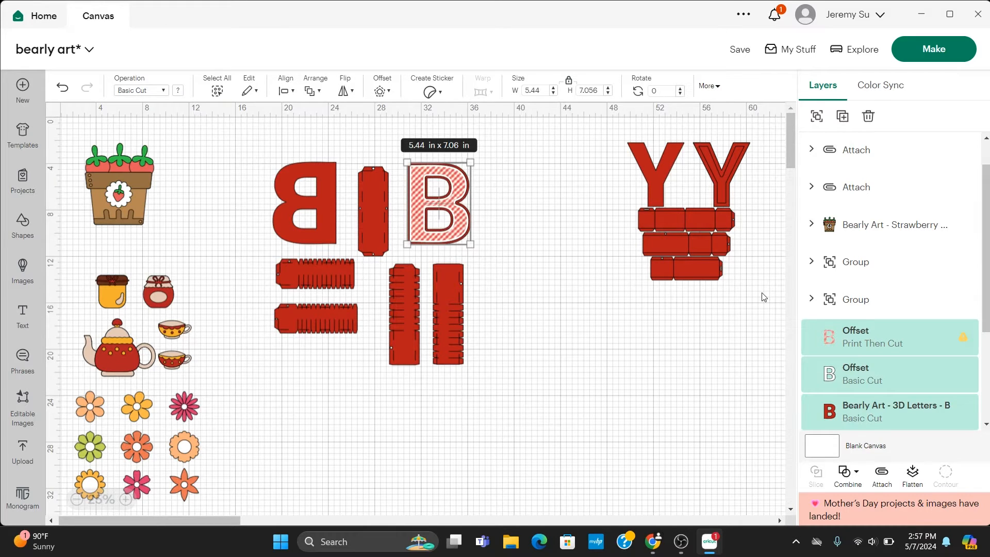
{"action": "left_click", "coordinate": [817, 117]}
{"action": "left_click", "coordinate": [589, 206]}
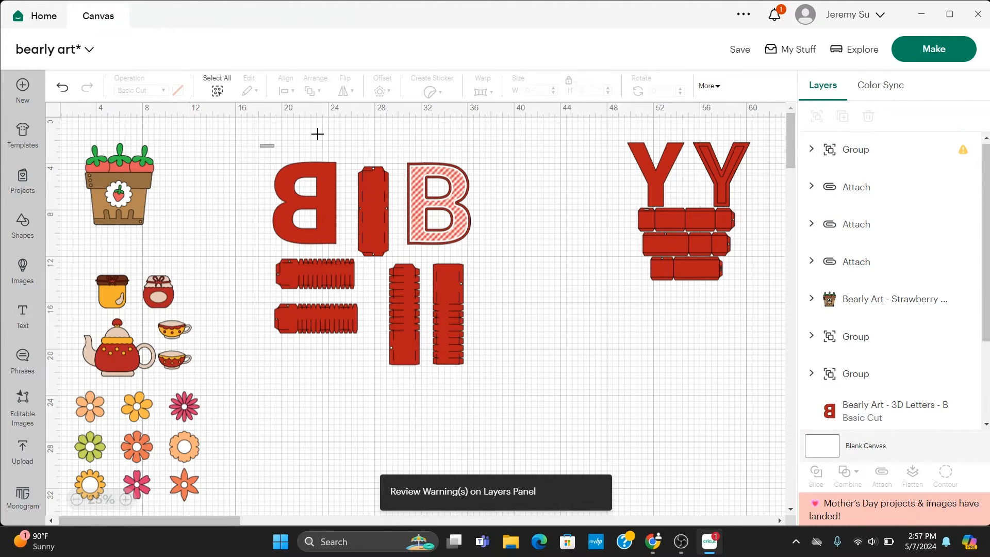
Step: Move all the B letter pieces together closer to the strawberry basket and tea set
{"action": "left_click_drag", "start_coordinate": [260, 146], "coordinate": [487, 400]}
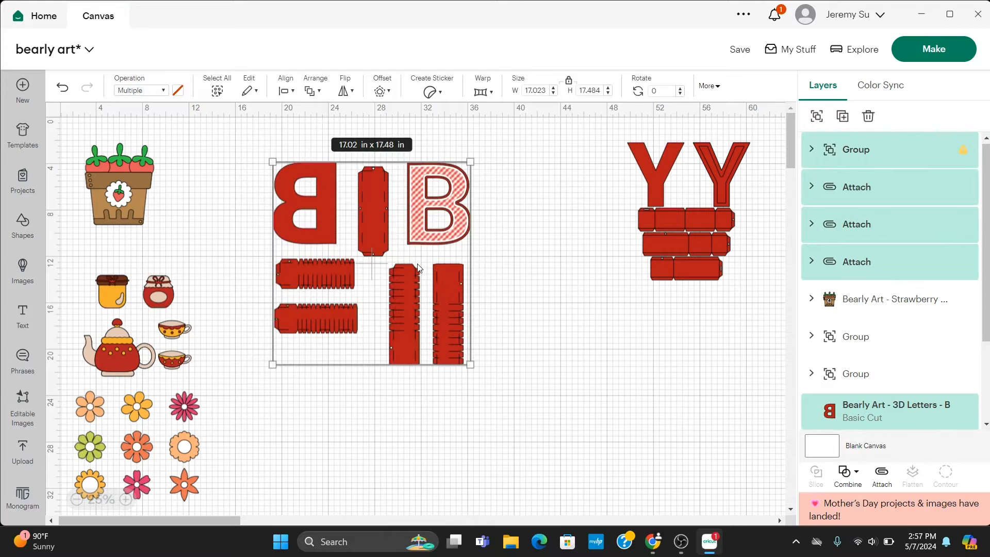
{"action": "left_click_drag", "start_coordinate": [417, 264], "coordinate": [385, 216]}
{"action": "left_click", "coordinate": [531, 238]}
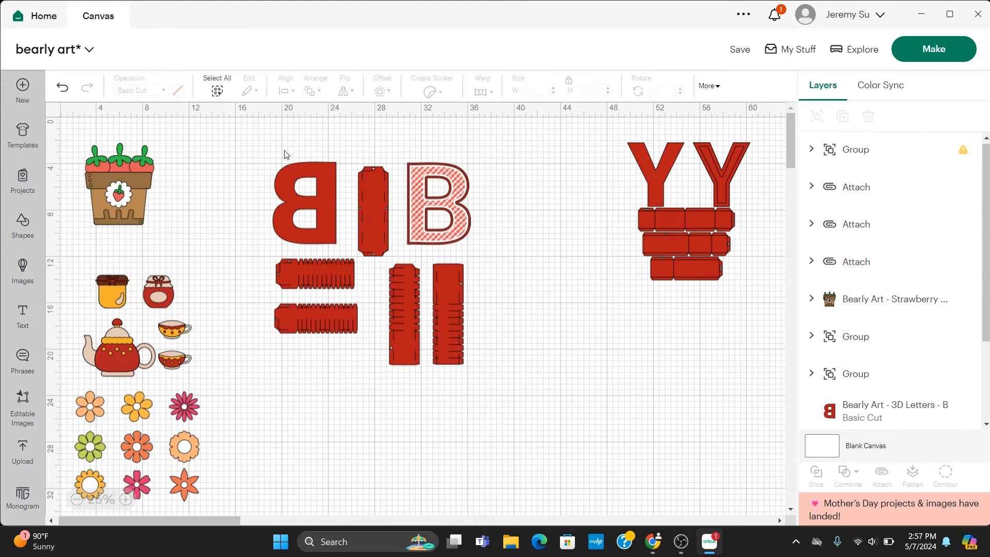
{"action": "left_click_drag", "start_coordinate": [266, 150], "coordinate": [502, 397]}
{"action": "left_click_drag", "start_coordinate": [375, 243], "coordinate": [327, 213]}
{"action": "left_click", "coordinate": [486, 254]}
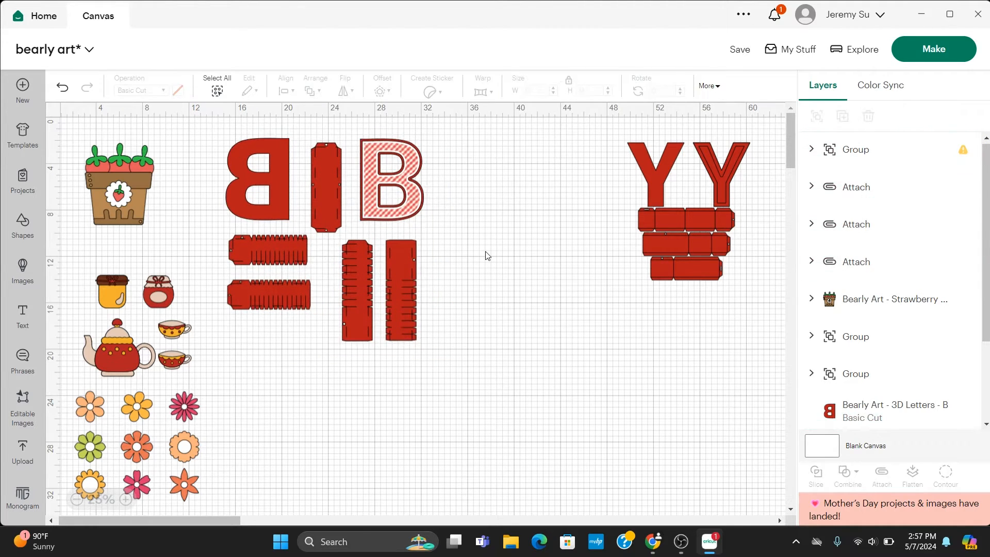
Step: Move the complete Y letter set closer to the B pieces
{"action": "scroll", "coordinate": [488, 255], "scroll_direction": "right", "scroll_amount": 1}
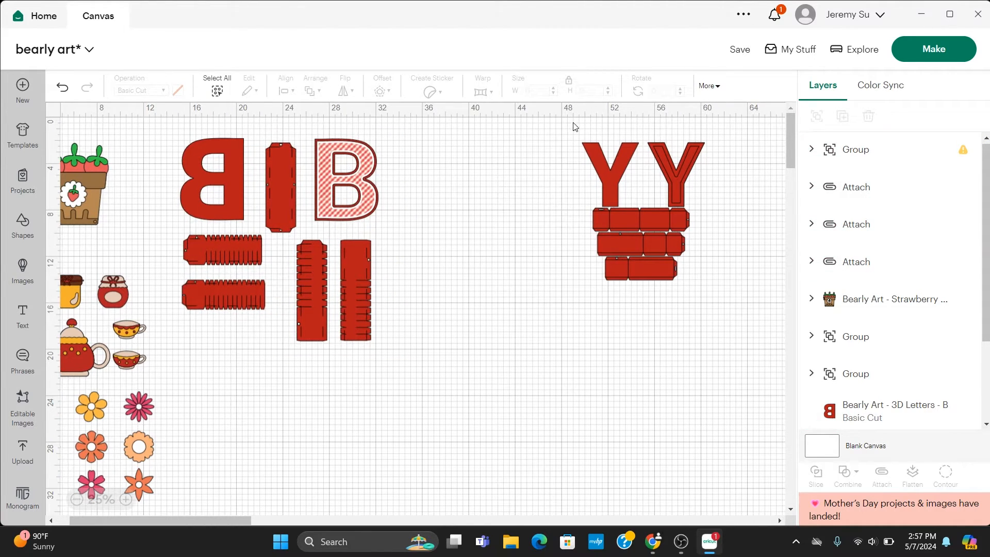
{"action": "left_click_drag", "start_coordinate": [561, 128], "coordinate": [752, 334]}
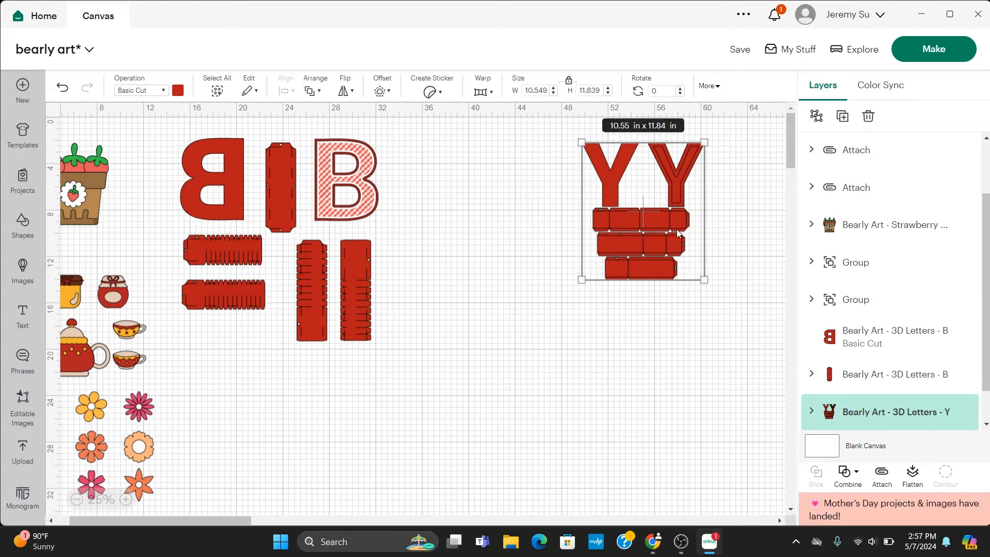
{"action": "left_click_drag", "start_coordinate": [651, 220], "coordinate": [567, 244]}
{"action": "left_click", "coordinate": [657, 272]}
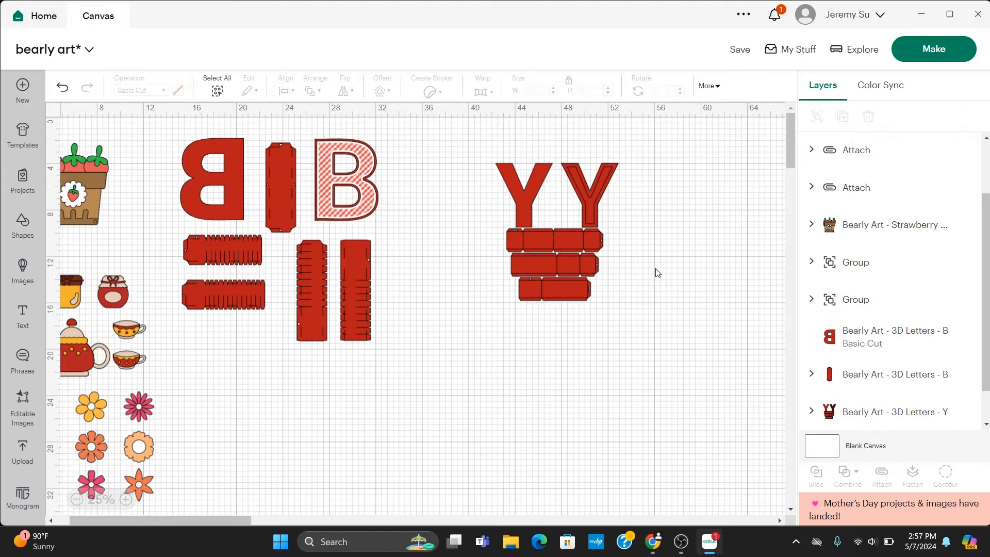
Step: Move the layered front Y slightly up and away from the plain Y and its side strips
{"action": "left_click", "coordinate": [604, 192]}
{"action": "left_click", "coordinate": [604, 192]}
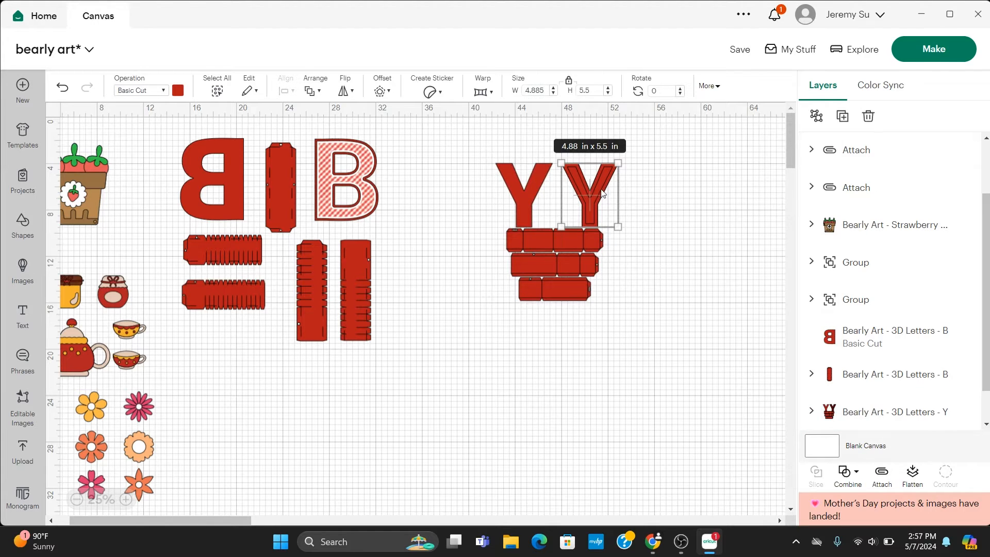
{"action": "mouse_move", "coordinate": [602, 193]}
{"action": "left_mouse_down"}
{"action": "mouse_move", "coordinate": [648, 184]}
{"action": "mouse_move", "coordinate": [607, 186]}
{"action": "mouse_move", "coordinate": [619, 190]}
{"action": "left_mouse_up"}
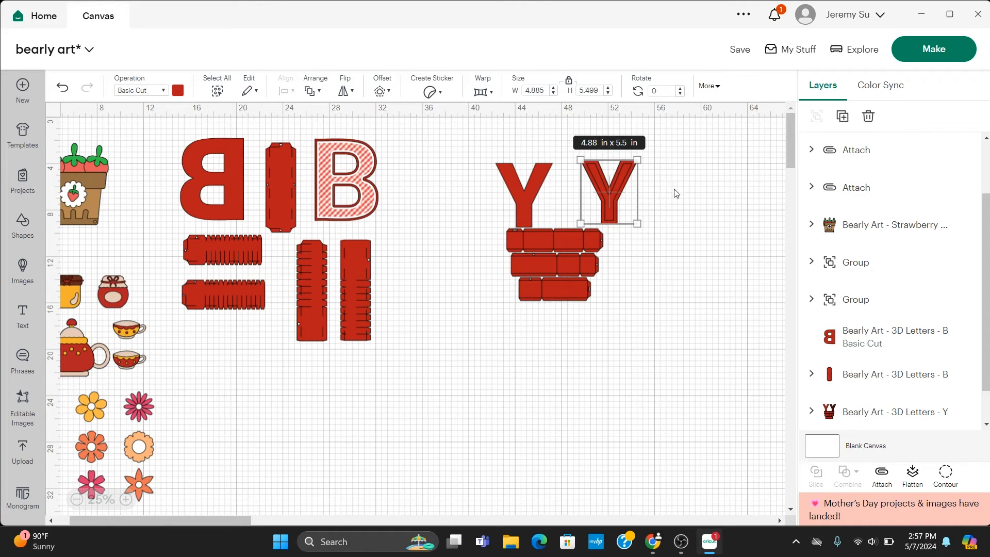
{"action": "left_click", "coordinate": [675, 193]}
{"action": "left_click", "coordinate": [616, 180]}
{"action": "left_click", "coordinate": [615, 179]}
{"action": "mouse_move", "coordinate": [615, 178]}
{"action": "left_mouse_down"}
{"action": "mouse_move", "coordinate": [681, 179]}
{"action": "mouse_move", "coordinate": [604, 178]}
{"action": "left_mouse_up"}
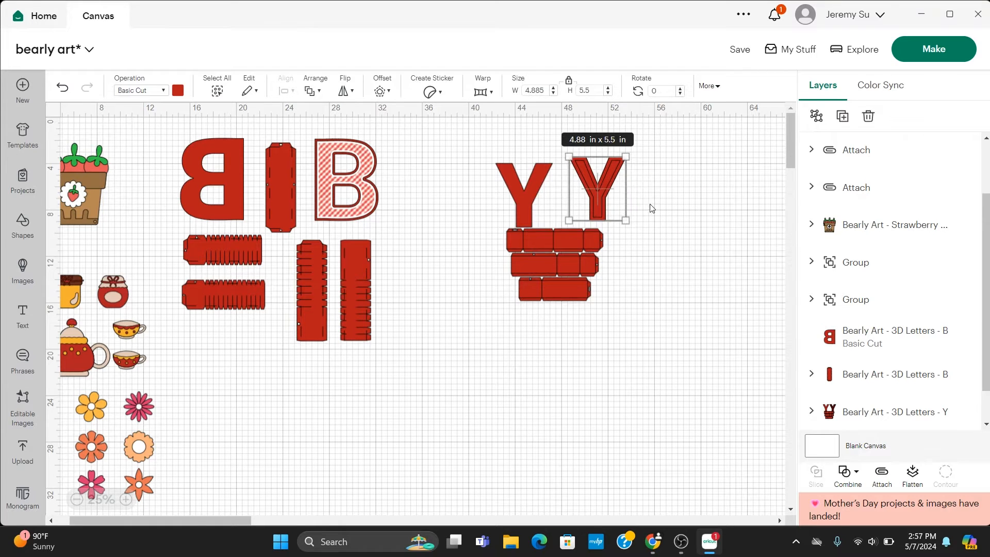
Step: Expand the layered front Y in the Y letter set and delete its topmost outline layer
{"action": "scroll", "coordinate": [886, 382], "scroll_direction": "down", "scroll_amount": 1}
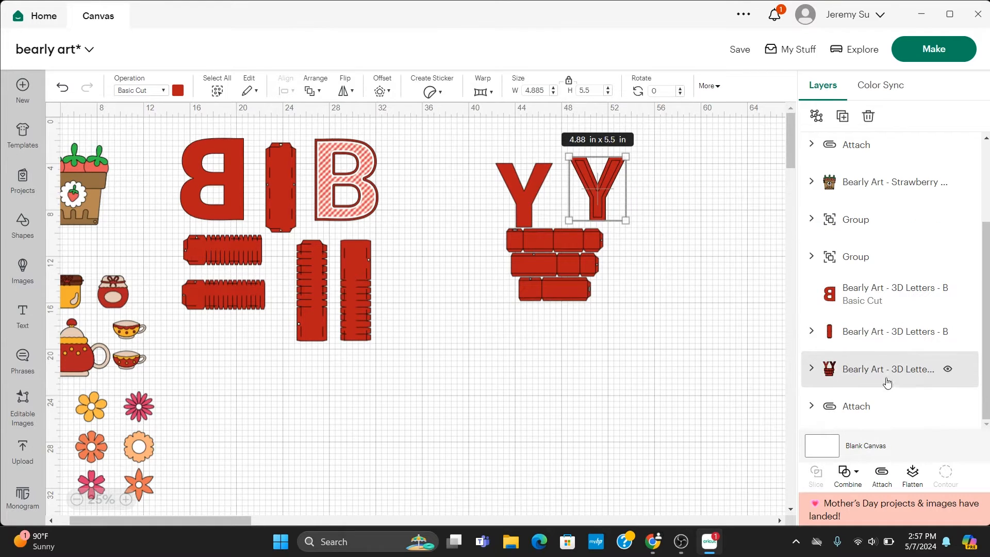
{"action": "left_click", "coordinate": [812, 369]}
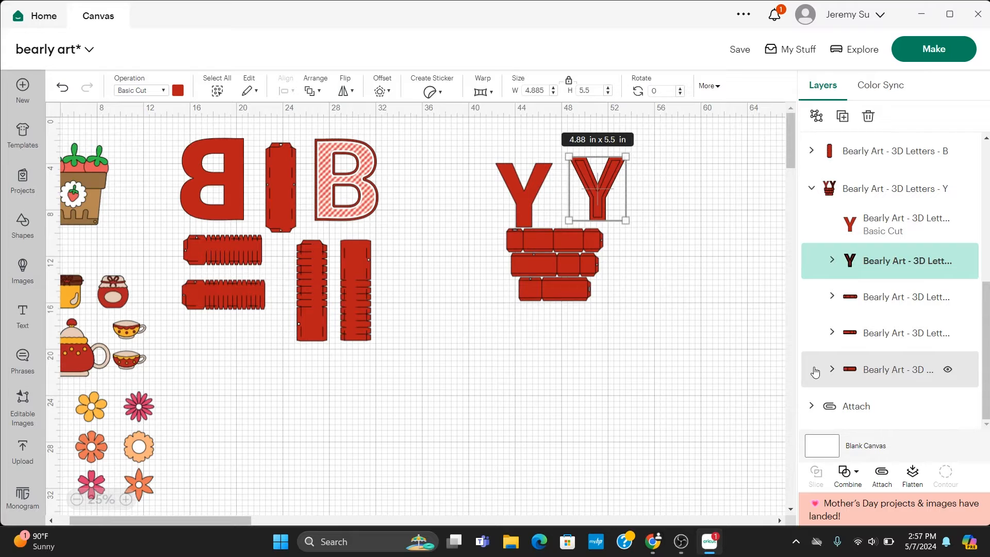
{"action": "left_click", "coordinate": [868, 227]}
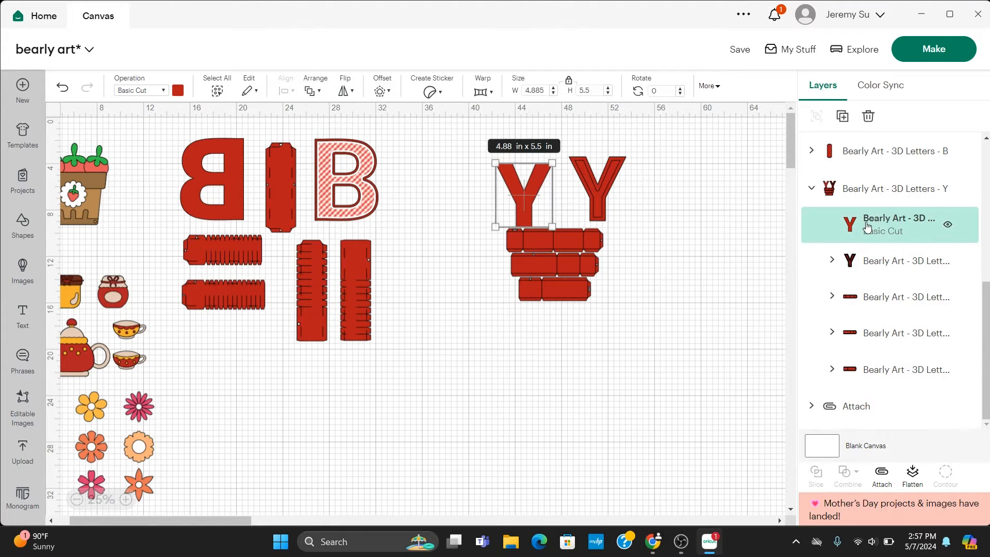
{"action": "left_click", "coordinate": [880, 259]}
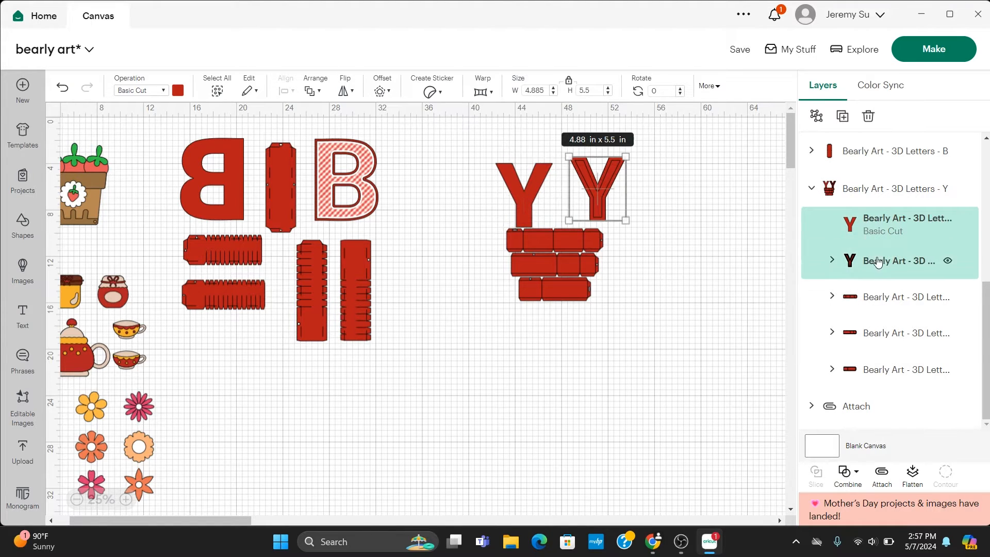
{"action": "left_click", "coordinate": [832, 260]}
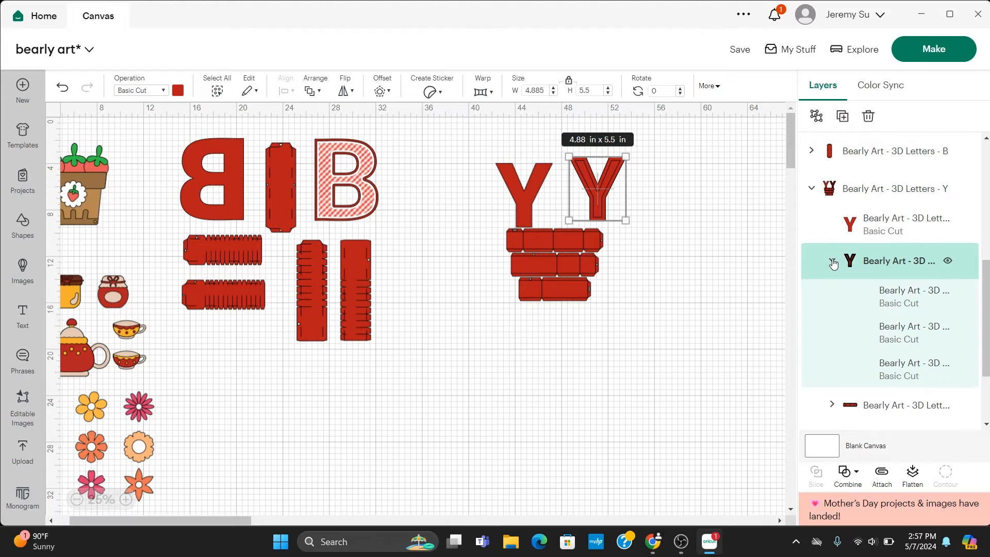
{"action": "left_click", "coordinate": [848, 299]}
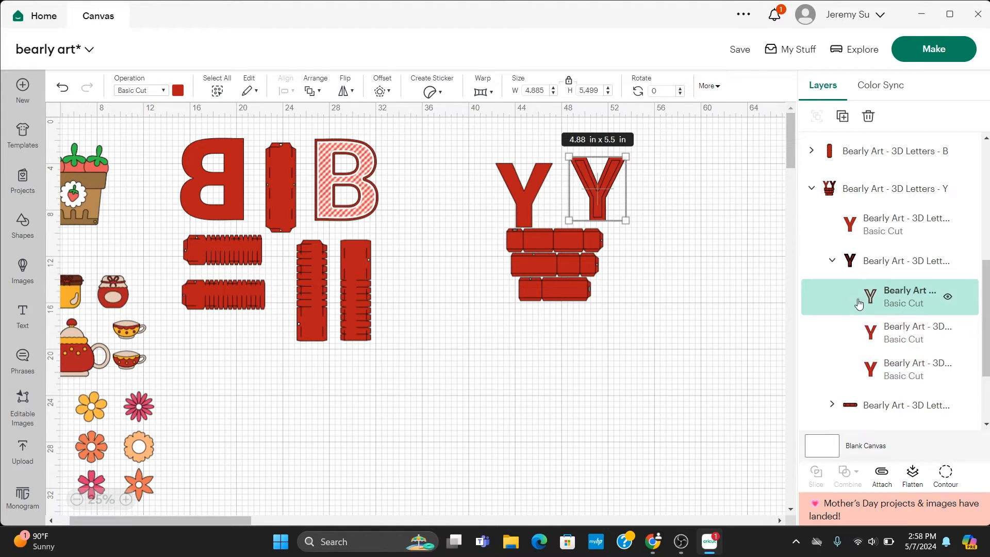
{"action": "key", "text": "Delete"}
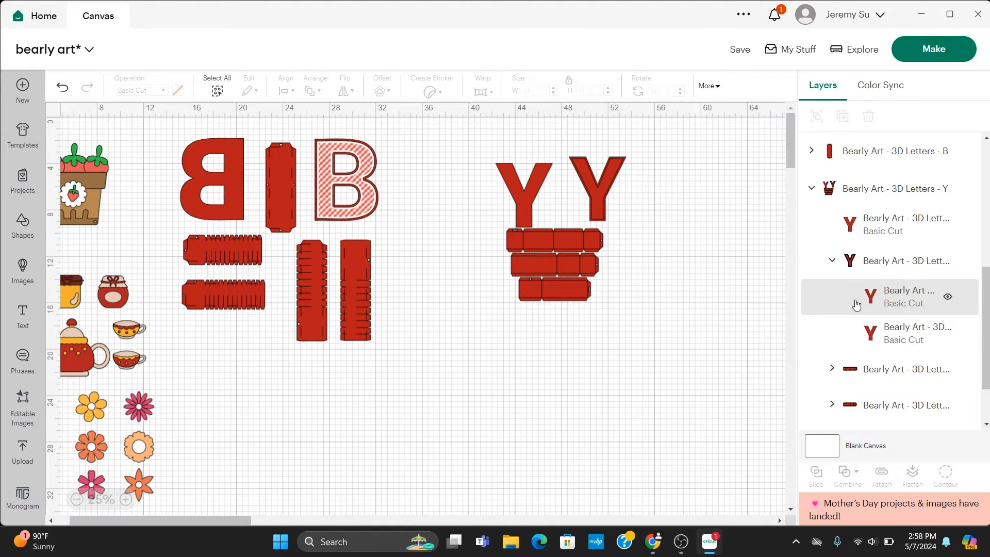
Step: Delete the smaller inset layer from the front Y and select the whole Y letter set
{"action": "left_click", "coordinate": [887, 300]}
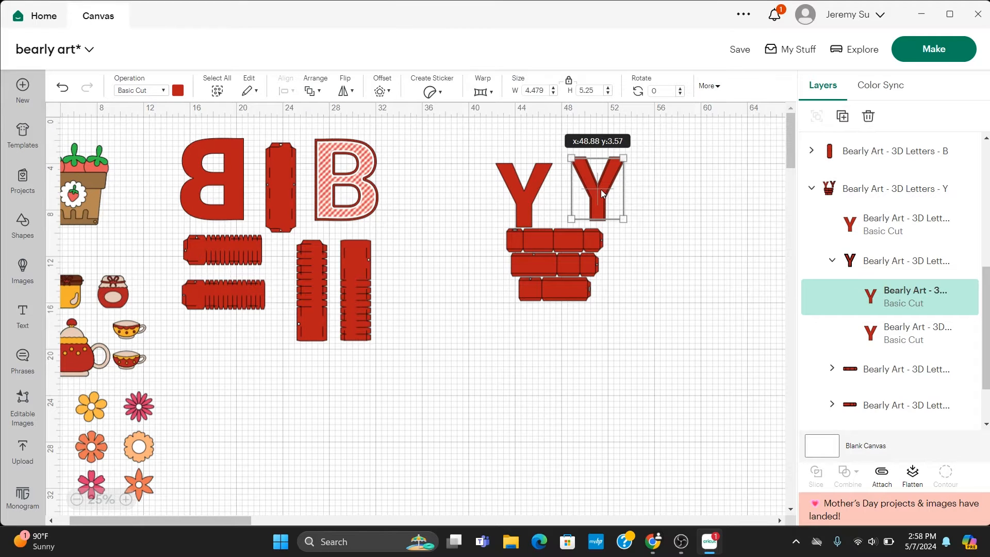
{"action": "left_click_drag", "start_coordinate": [601, 190], "coordinate": [671, 193]}
{"action": "key", "text": "Delete"}
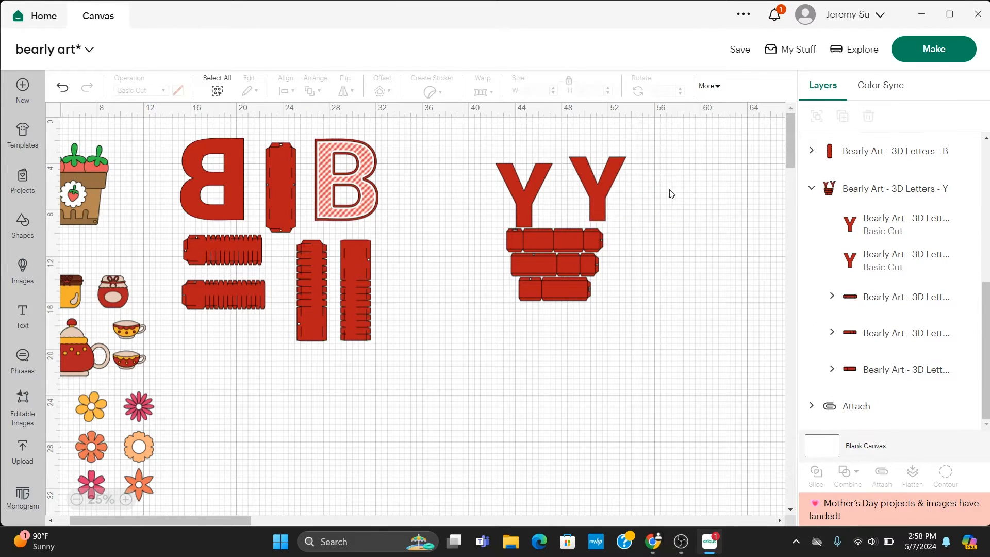
{"action": "left_click", "coordinate": [606, 192]}
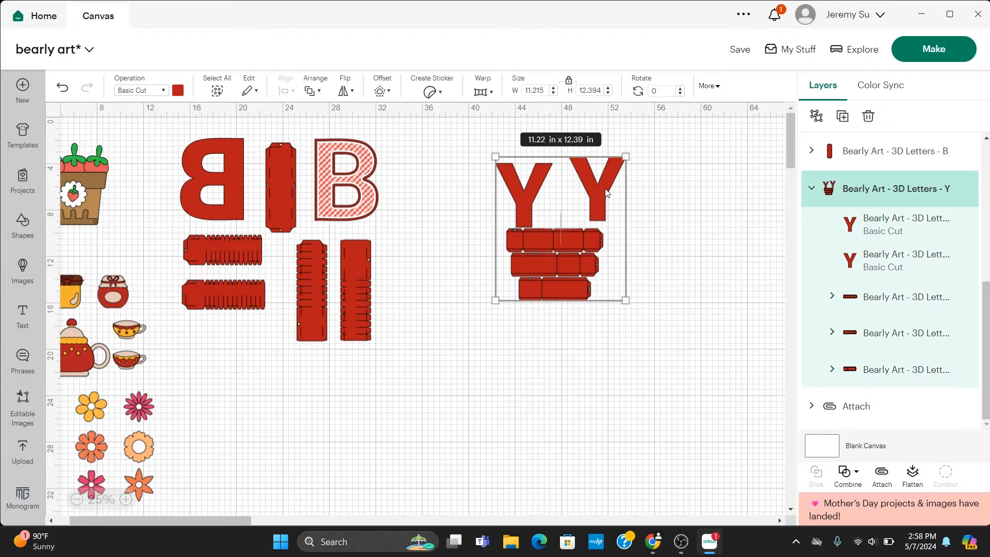
Step: Set the width of both Y letter faces to 6.27 in with proportions kept
{"action": "left_click", "coordinate": [668, 182]}
{"action": "left_click", "coordinate": [623, 167]}
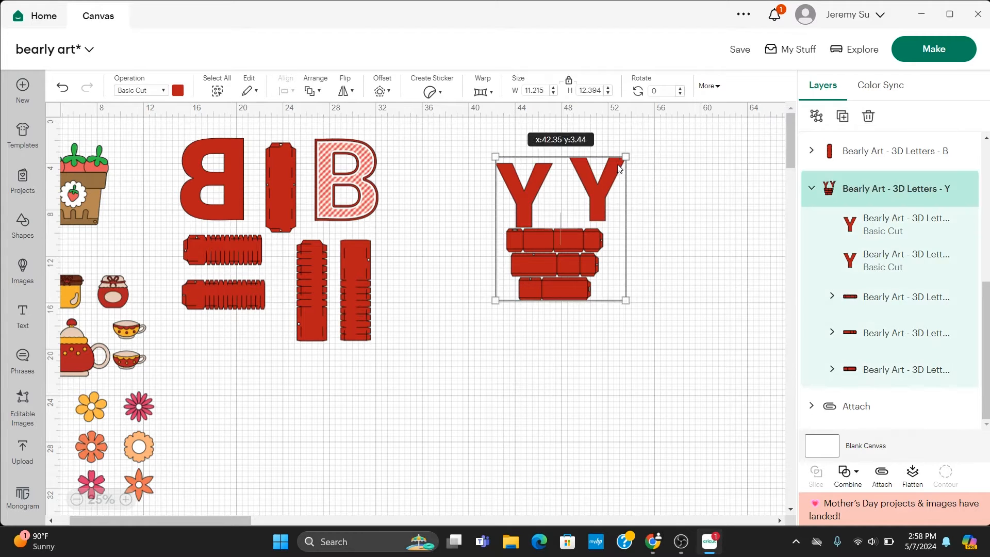
{"action": "left_click", "coordinate": [617, 164]}
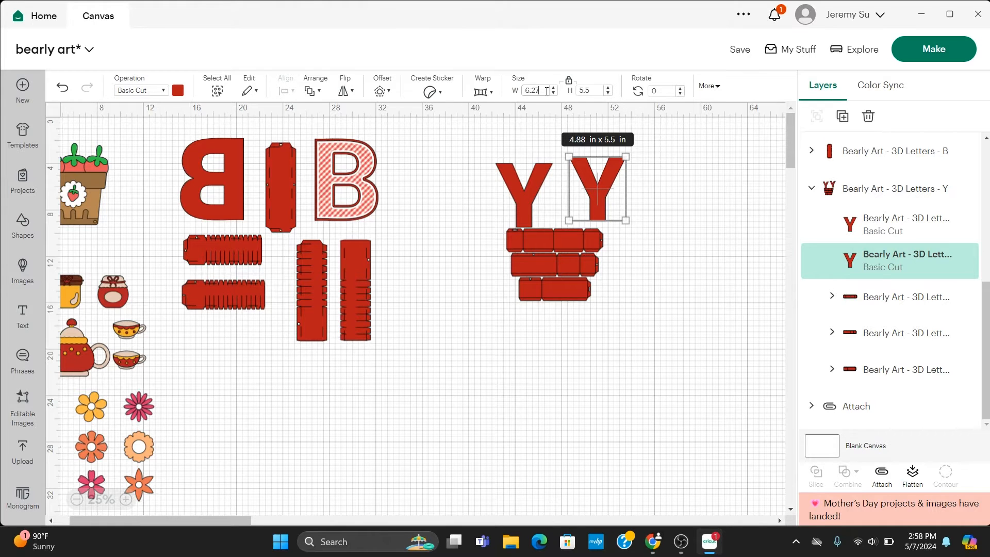
{"action": "key", "text": "Return"}
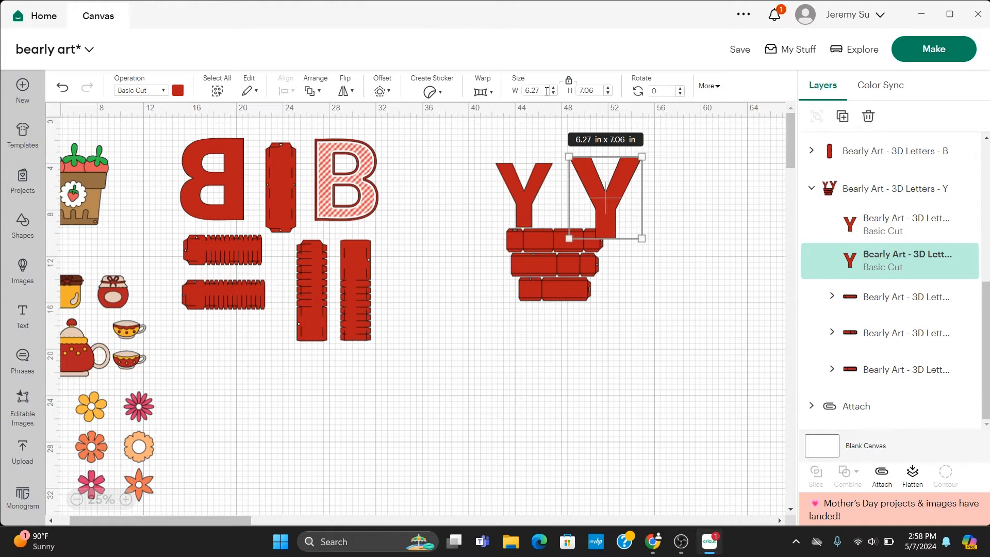
{"action": "left_click", "coordinate": [539, 193]}
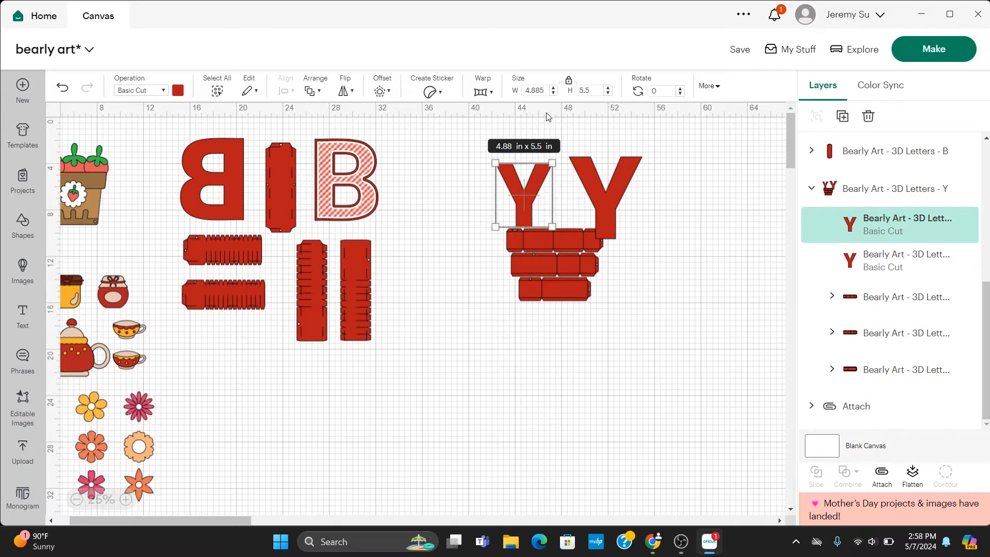
{"action": "left_click", "coordinate": [543, 92]}
{"action": "type", "text": "6.27"}
{"action": "key", "text": "Return"}
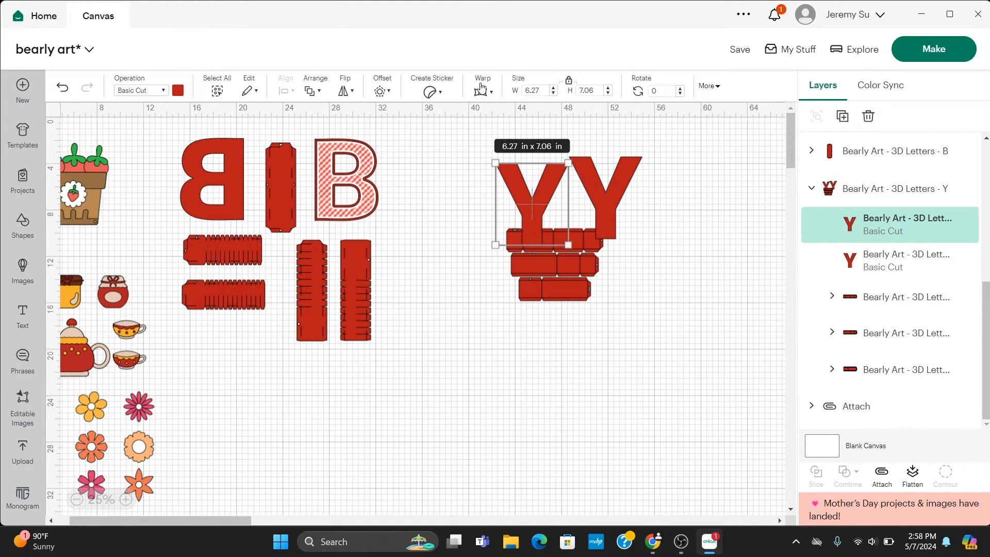
{"action": "left_click", "coordinate": [664, 196]}
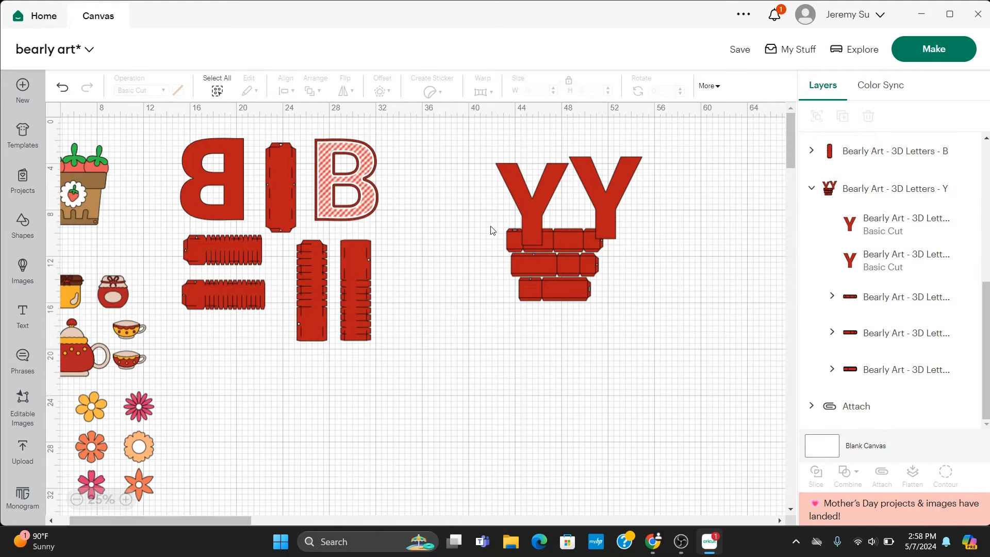
Step: Ungroup the Y letter set into separate faces and side strips
{"action": "left_click_drag", "start_coordinate": [487, 224], "coordinate": [628, 319]}
{"action": "left_click", "coordinate": [695, 300]}
{"action": "left_click", "coordinate": [577, 238]}
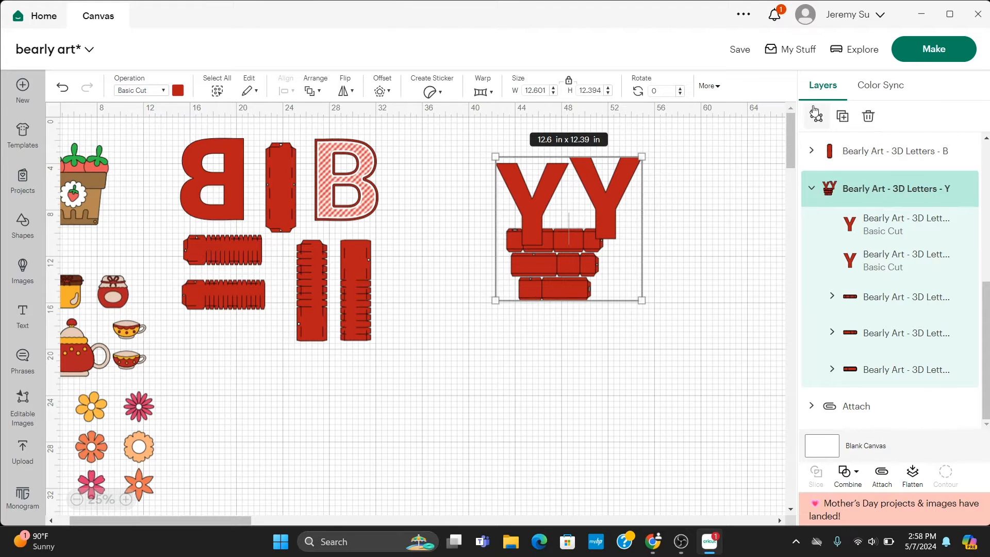
{"action": "left_click", "coordinate": [811, 151]}
{"action": "left_click", "coordinate": [701, 212]}
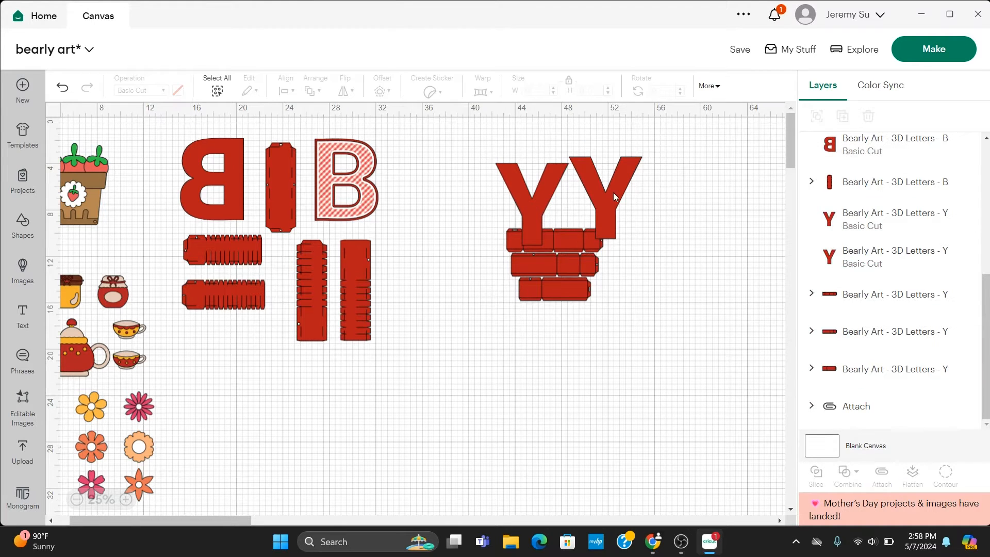
Step: Space the two Y faces apart in a row and move the three side strips down below them
{"action": "left_click_drag", "start_coordinate": [614, 193], "coordinate": [665, 195]}
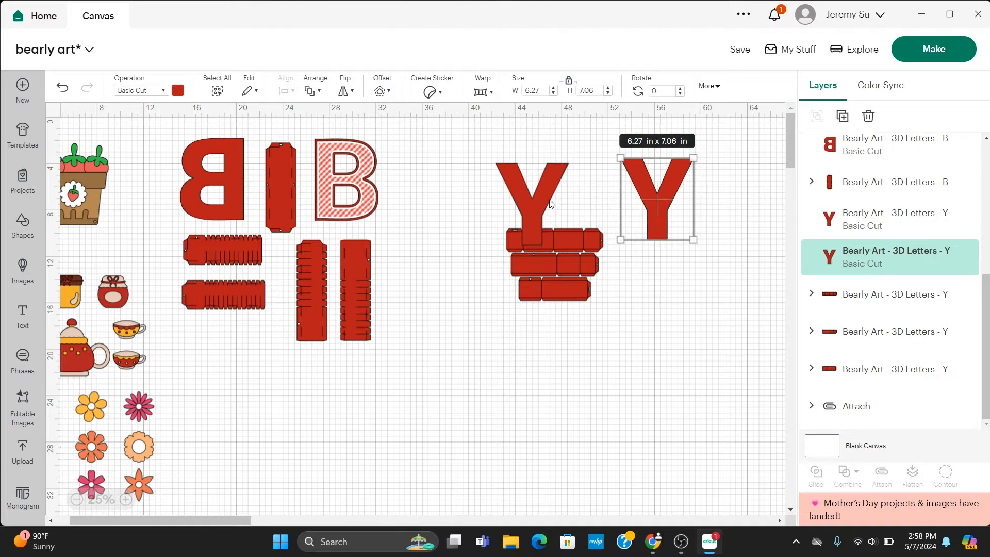
{"action": "left_click_drag", "start_coordinate": [551, 204], "coordinate": [542, 185]}
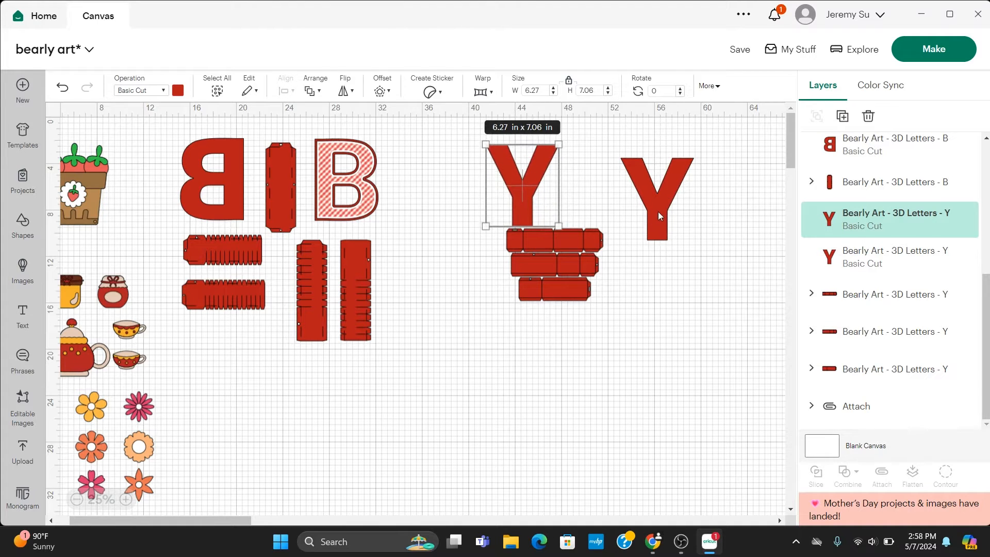
{"action": "left_click_drag", "start_coordinate": [660, 216], "coordinate": [627, 195]}
{"action": "mouse_move", "coordinate": [490, 227]}
{"action": "left_mouse_down"}
{"action": "mouse_move", "coordinate": [528, 229]}
{"action": "mouse_move", "coordinate": [487, 227]}
{"action": "left_mouse_up"}
{"action": "left_click", "coordinate": [487, 249]}
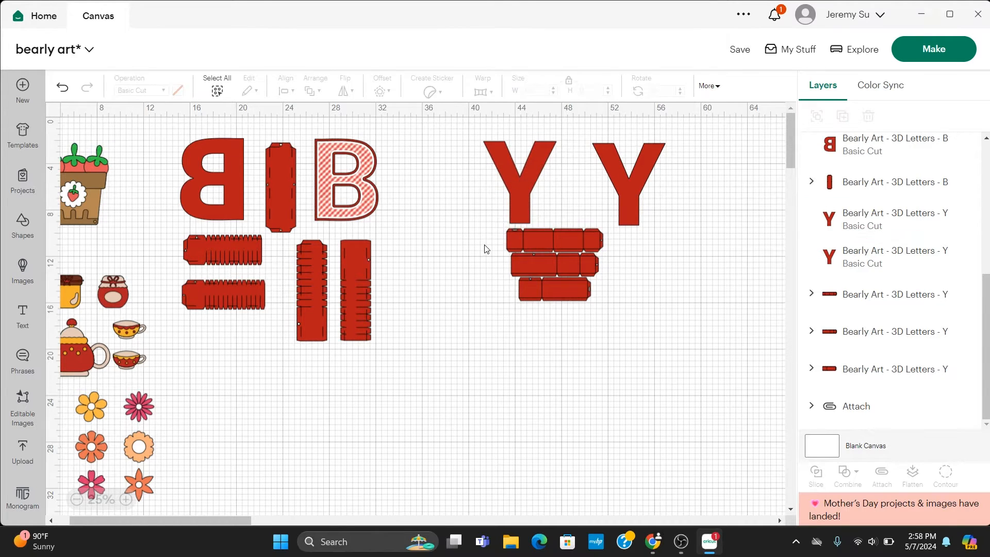
{"action": "left_click_drag", "start_coordinate": [601, 301], "coordinate": [482, 226]}
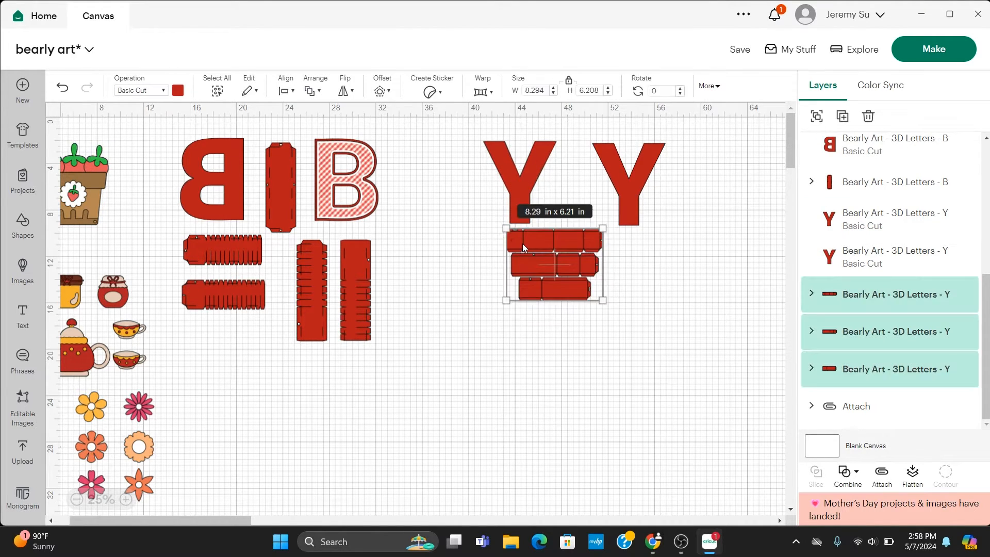
{"action": "left_click_drag", "start_coordinate": [547, 248], "coordinate": [573, 294]}
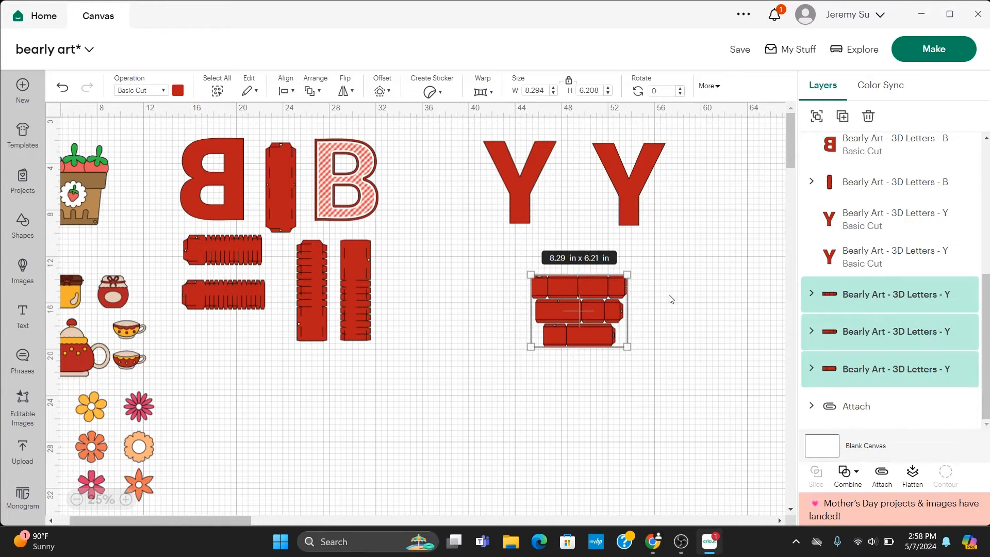
Step: Set the uppermost Y side strip's width to 10.65 in and move it up clear of the other strips
{"action": "left_click", "coordinate": [628, 277]}
{"action": "left_click", "coordinate": [601, 290]}
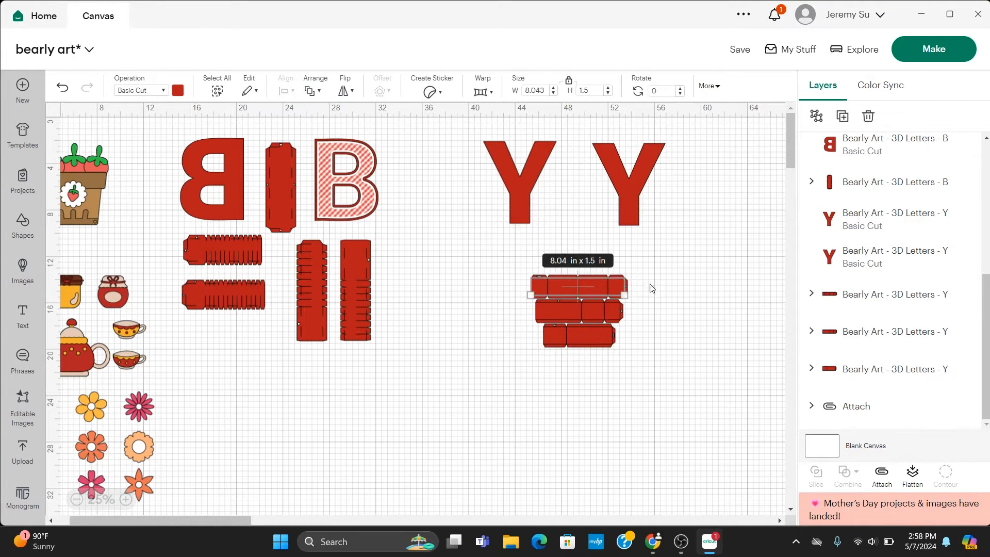
{"action": "left_click", "coordinate": [639, 285]}
{"action": "left_click", "coordinate": [577, 281]}
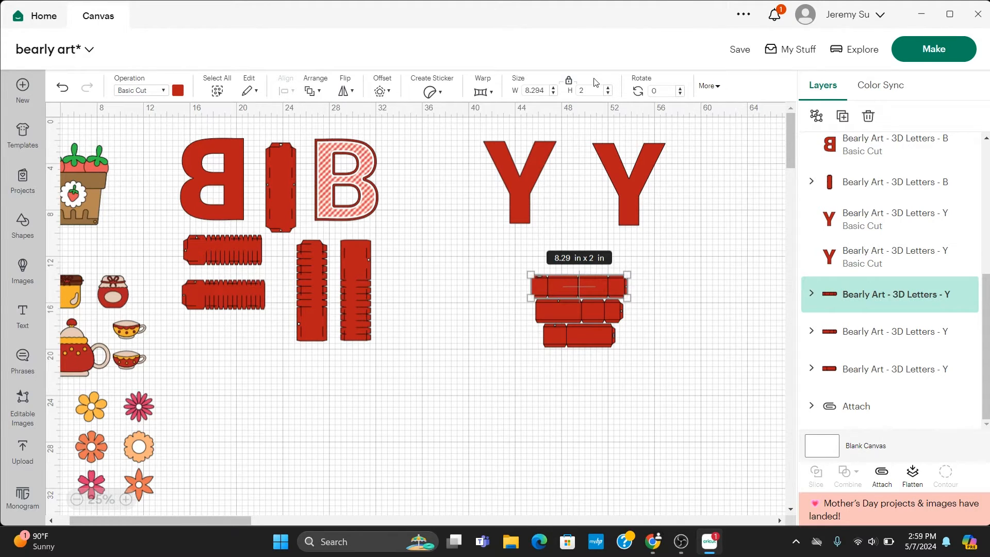
{"action": "left_click", "coordinate": [540, 89]}
{"action": "type", "text": "10.65"}
{"action": "key", "text": "Return"}
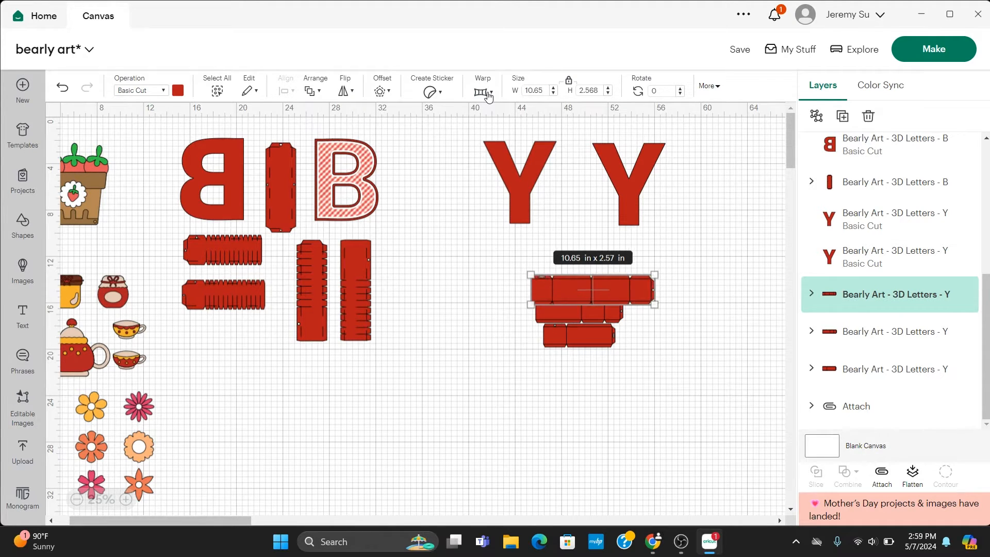
{"action": "left_click", "coordinate": [687, 305]}
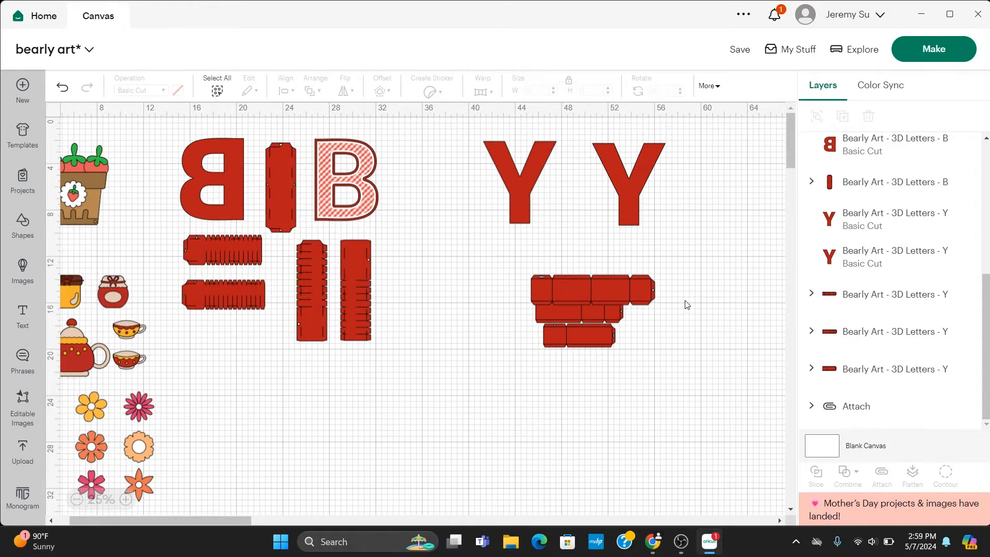
{"action": "left_click_drag", "start_coordinate": [620, 293], "coordinate": [602, 262]}
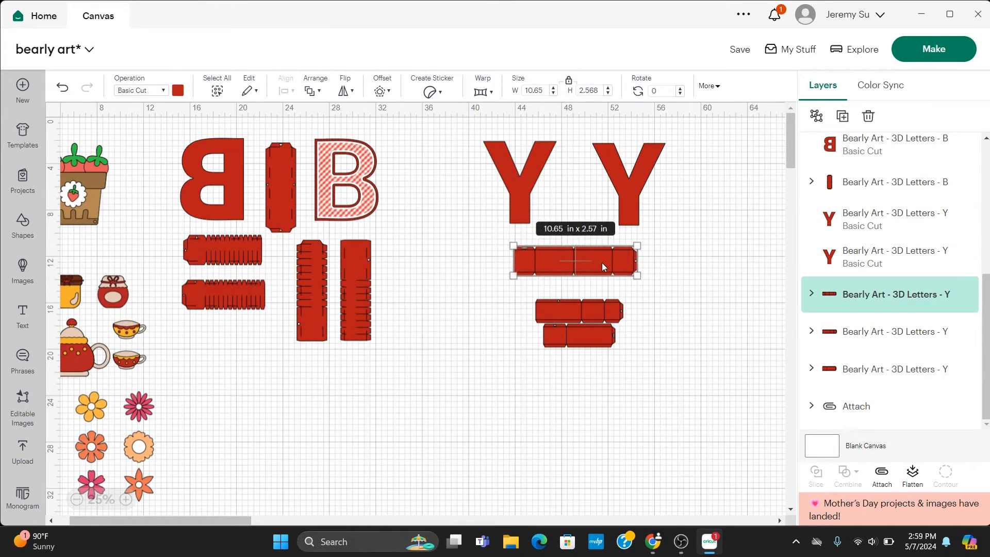
Step: Set the middle Y side strip's width to 9.65 in and place it between the other two strips without overlap
{"action": "left_click", "coordinate": [599, 314]}
{"action": "left_click", "coordinate": [659, 318]}
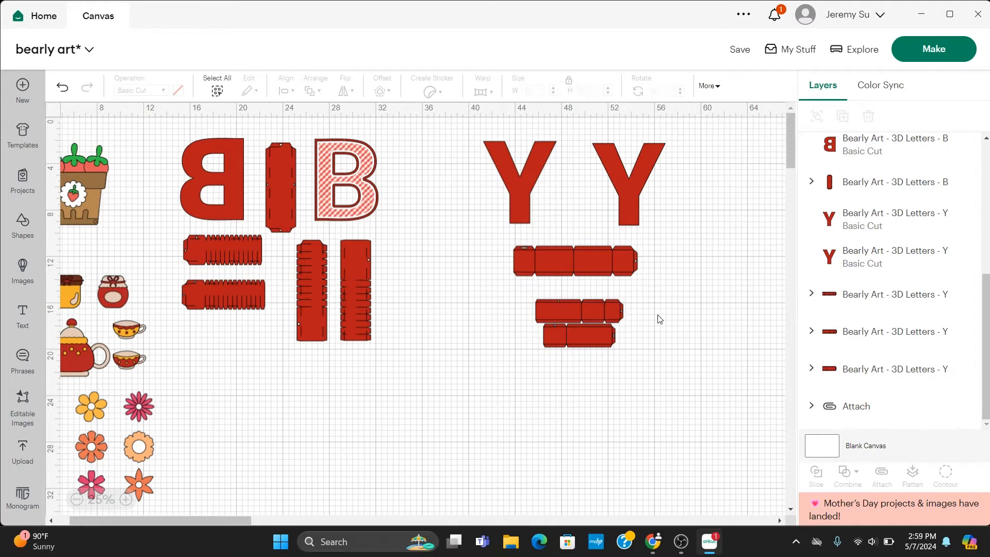
{"action": "left_click", "coordinate": [592, 312]}
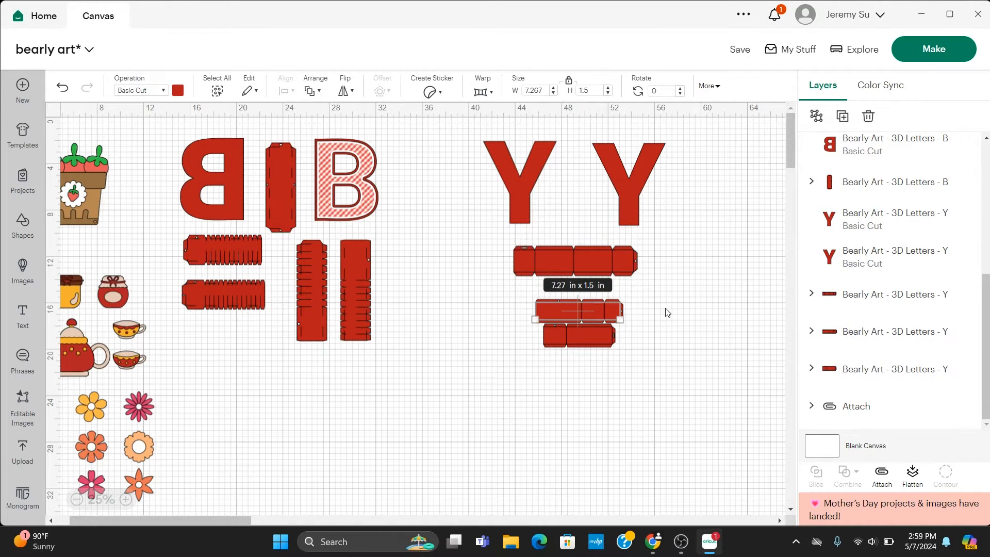
{"action": "left_click", "coordinate": [578, 314]}
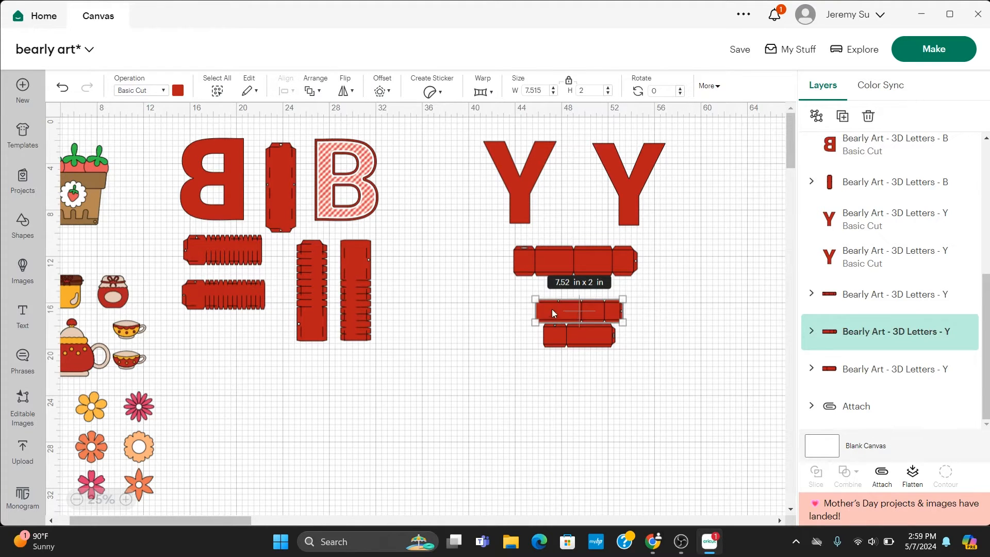
{"action": "left_click", "coordinate": [658, 314]}
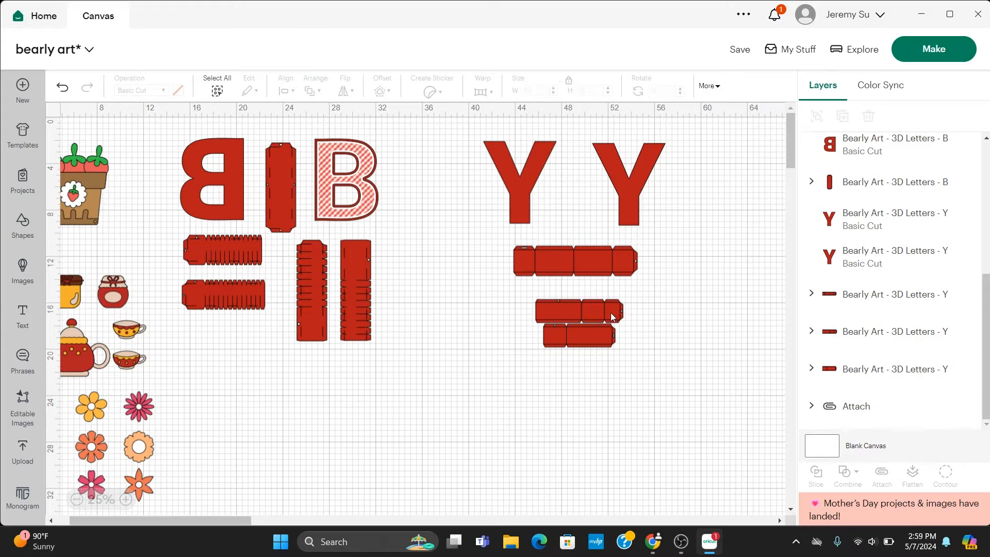
{"action": "left_click", "coordinate": [614, 312]}
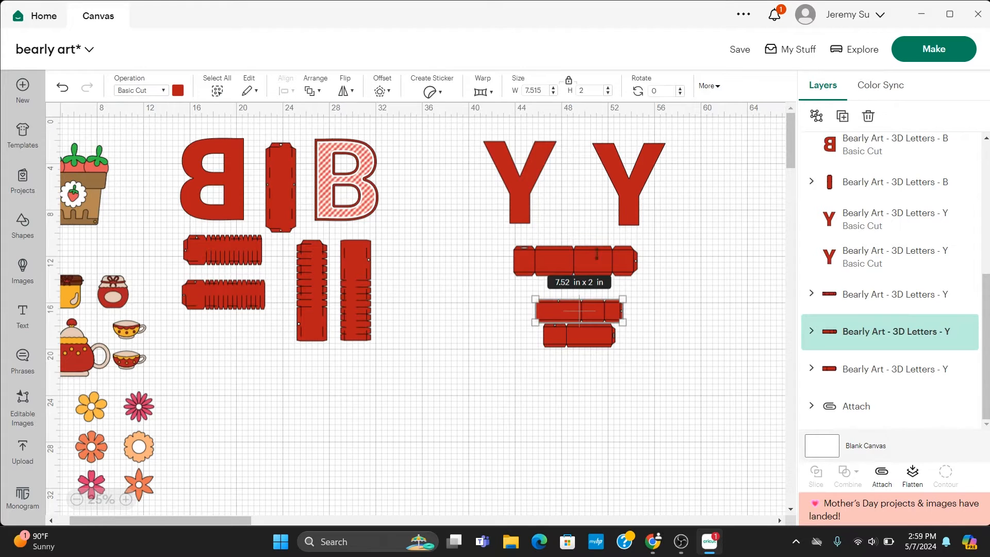
{"action": "left_click", "coordinate": [534, 89]}
{"action": "left_click_drag", "start_coordinate": [545, 92], "coordinate": [498, 91]}
{"action": "type", "text": "9.65"}
{"action": "key", "text": "Return"}
{"action": "left_click", "coordinate": [665, 252]}
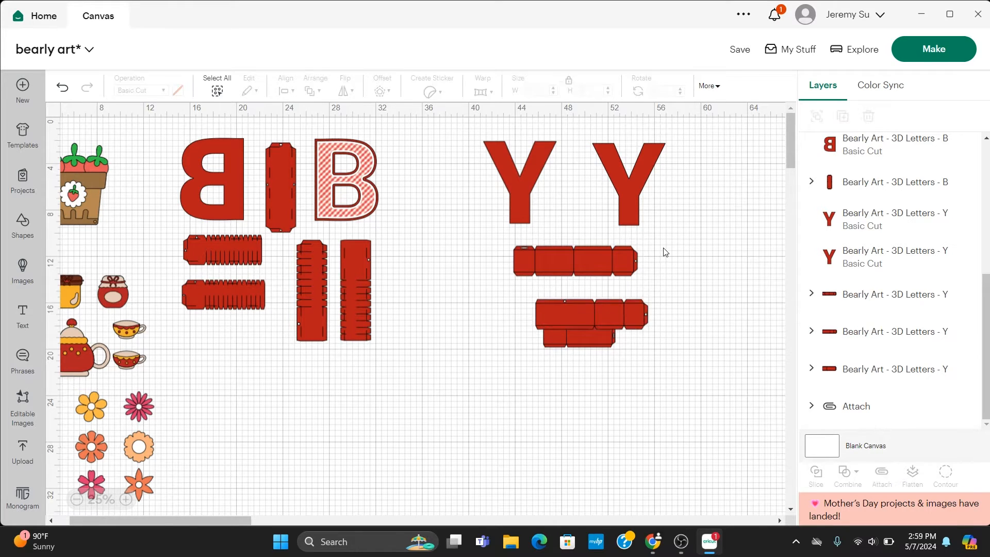
{"action": "left_click_drag", "start_coordinate": [618, 319], "coordinate": [608, 310]}
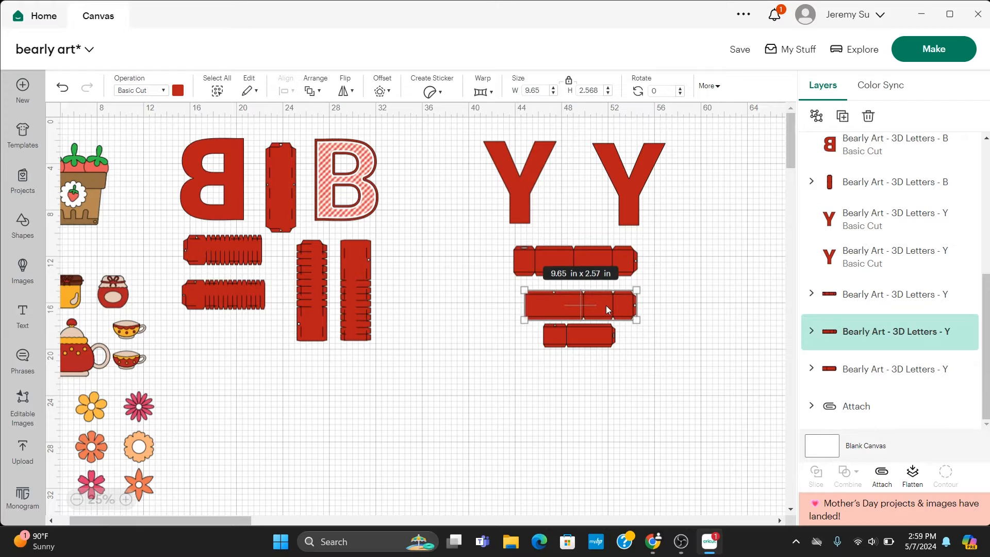
Step: Set the lowest Y side strip's width to 7.92 in and move it down clear of the middle strip
{"action": "left_click", "coordinate": [595, 342]}
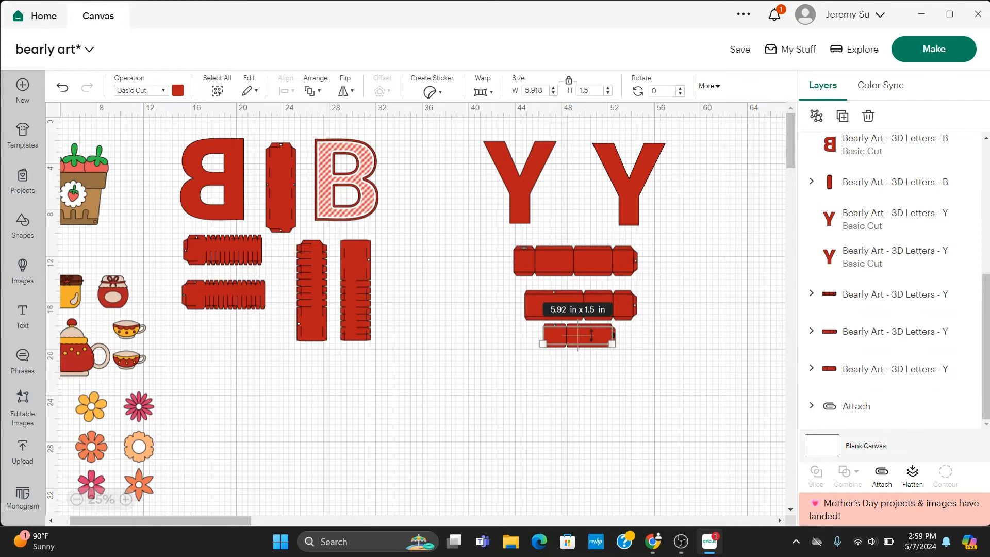
{"action": "double_click", "coordinate": [547, 91]}
{"action": "left_click", "coordinate": [604, 336]}
{"action": "left_click_drag", "start_coordinate": [601, 332], "coordinate": [598, 335]}
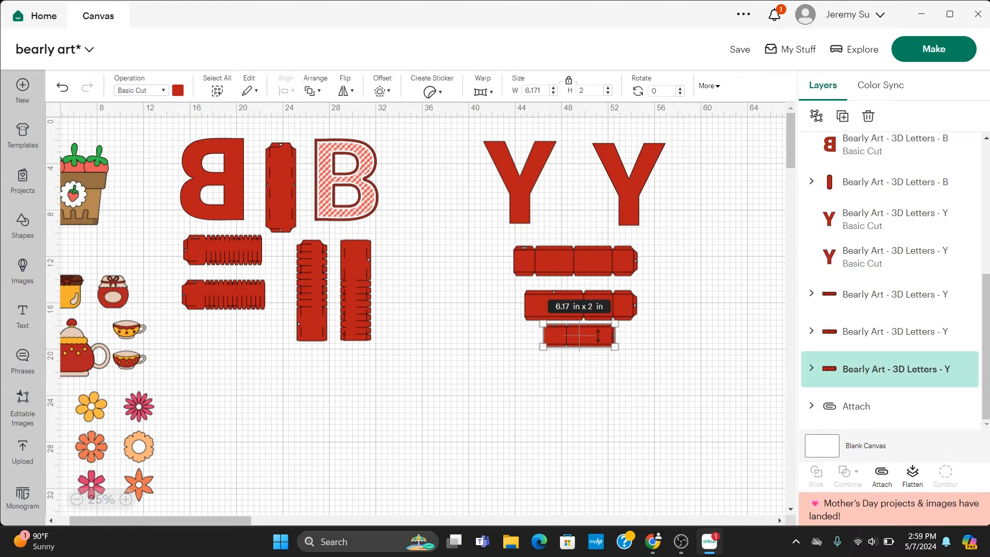
{"action": "left_click", "coordinate": [534, 90]}
{"action": "left_click_drag", "start_coordinate": [542, 91], "coordinate": [501, 94]}
{"action": "type", "text": "7.92"}
{"action": "key", "text": "Return"}
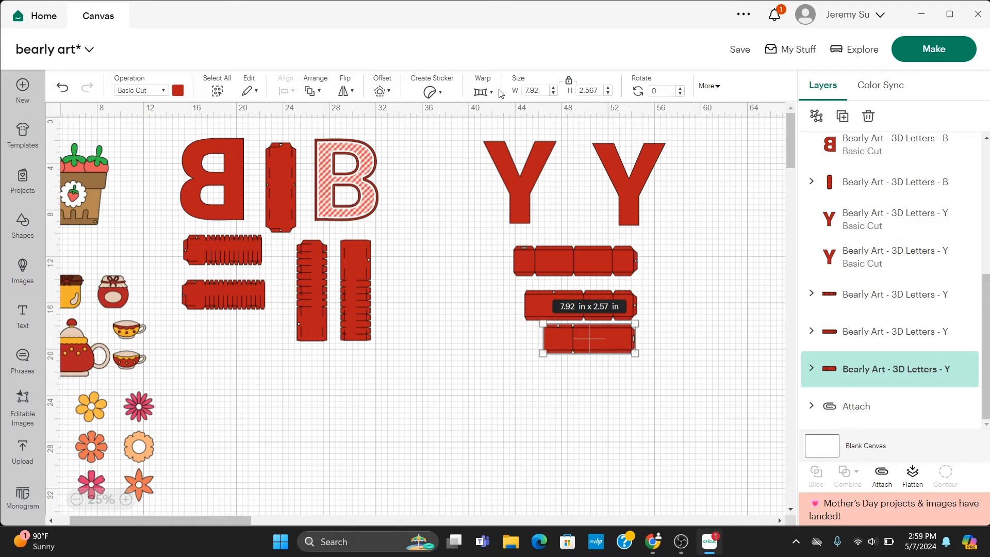
{"action": "left_click", "coordinate": [708, 341]}
{"action": "mouse_move", "coordinate": [619, 338]}
{"action": "left_mouse_down"}
{"action": "mouse_move", "coordinate": [599, 346]}
{"action": "mouse_move", "coordinate": [607, 348]}
{"action": "left_mouse_up"}
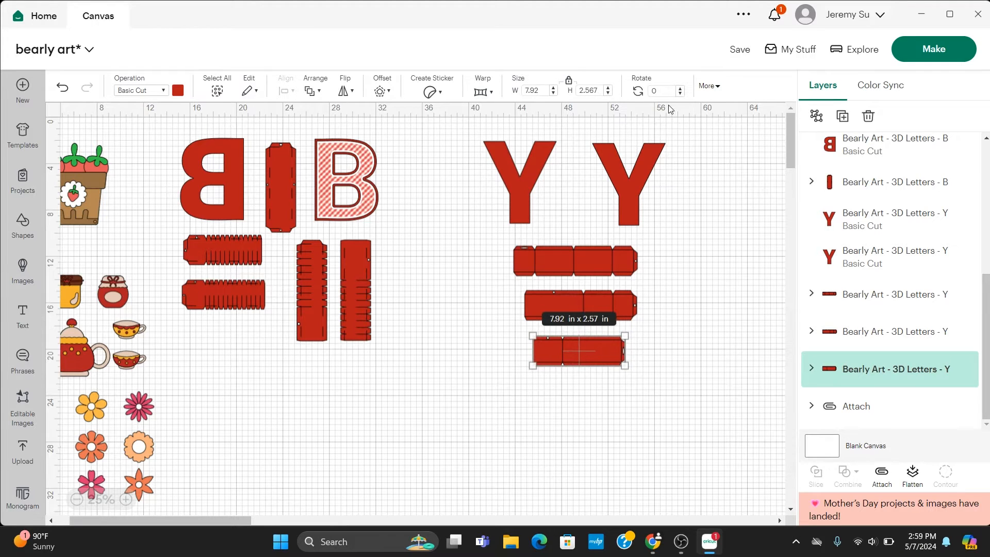
Step: Change the fold lines of the 10.65 in Y side strip to Score and attach them to the strip
{"action": "left_click", "coordinate": [654, 267]}
{"action": "left_click", "coordinate": [589, 262]}
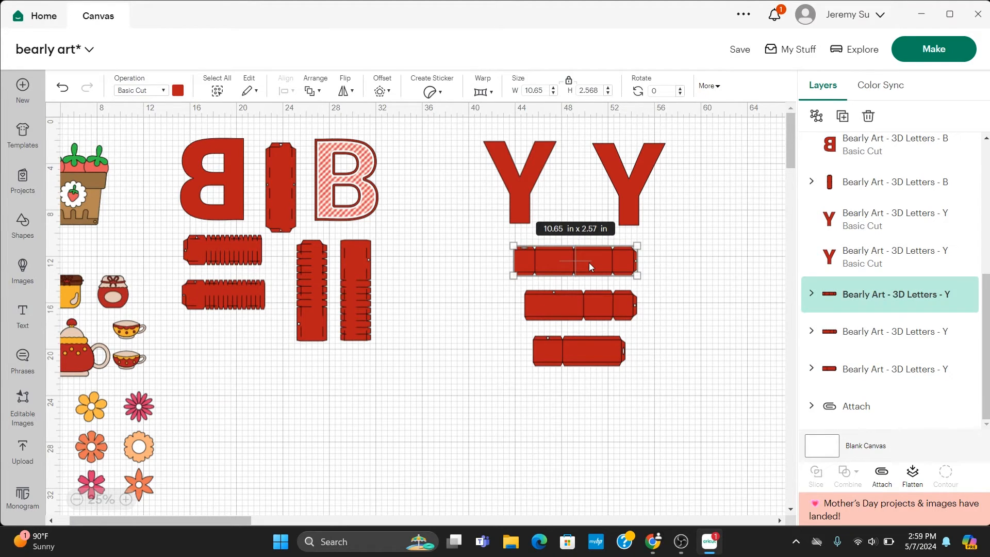
{"action": "left_click", "coordinate": [811, 292]}
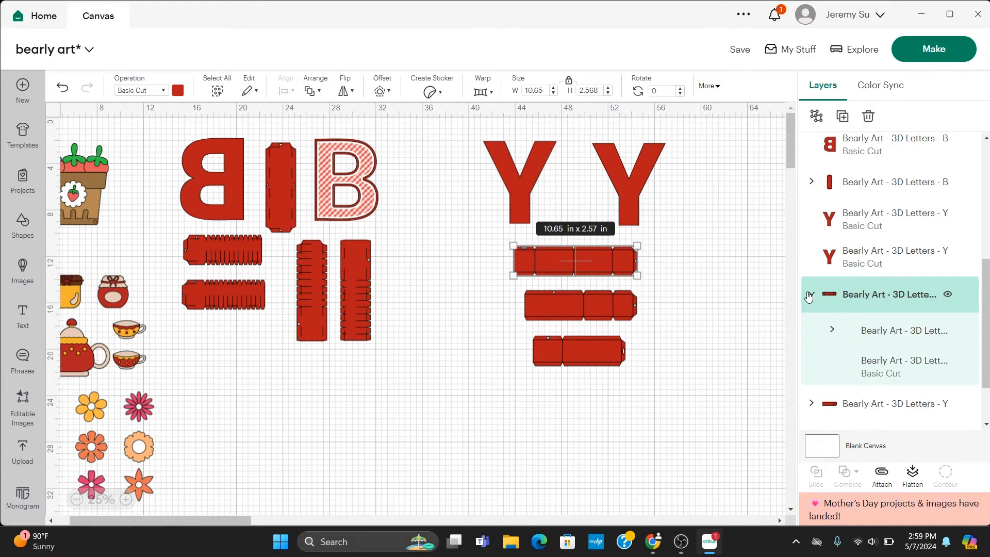
{"action": "left_click", "coordinate": [887, 335]}
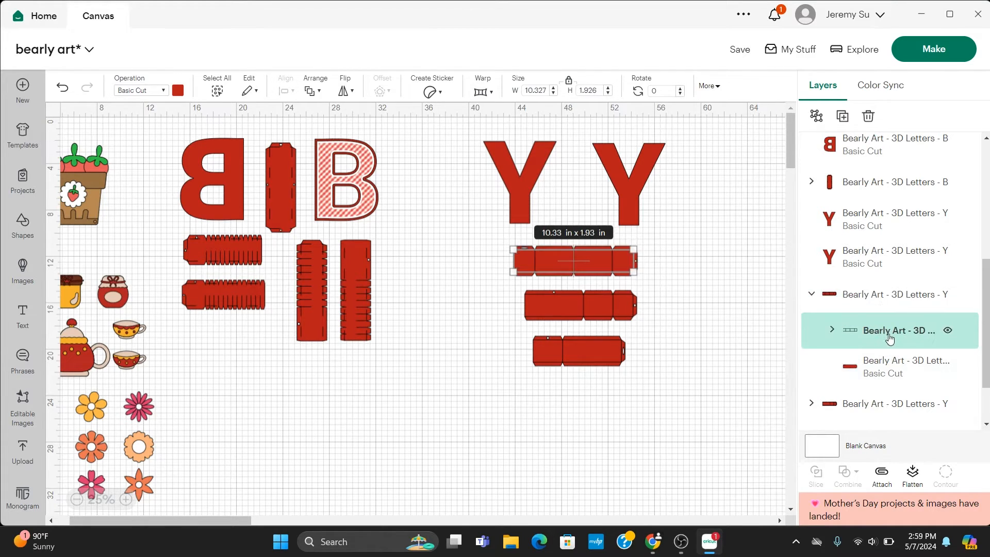
{"action": "left_click", "coordinate": [163, 90]}
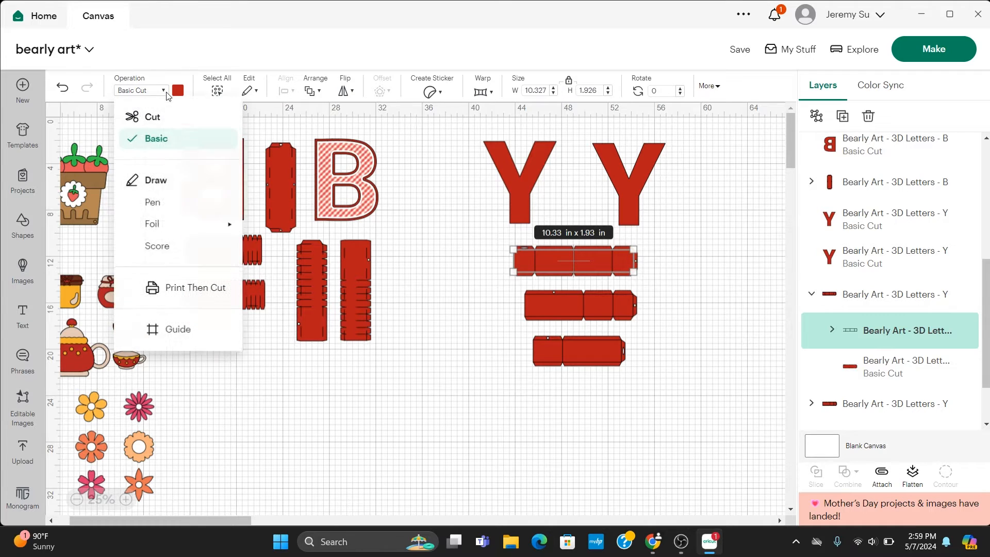
{"action": "left_click", "coordinate": [171, 251]}
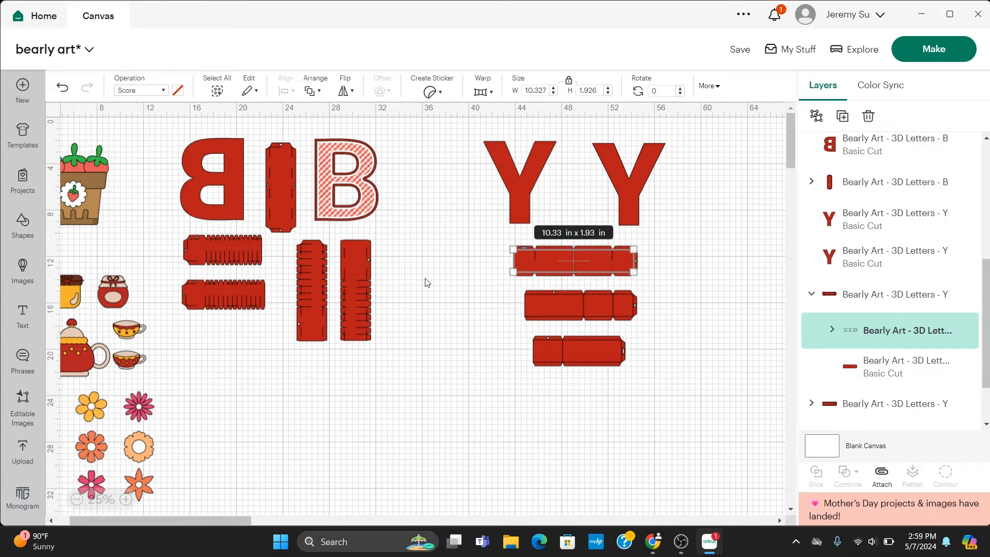
{"action": "left_click", "coordinate": [882, 479]}
{"action": "left_click", "coordinate": [605, 310]}
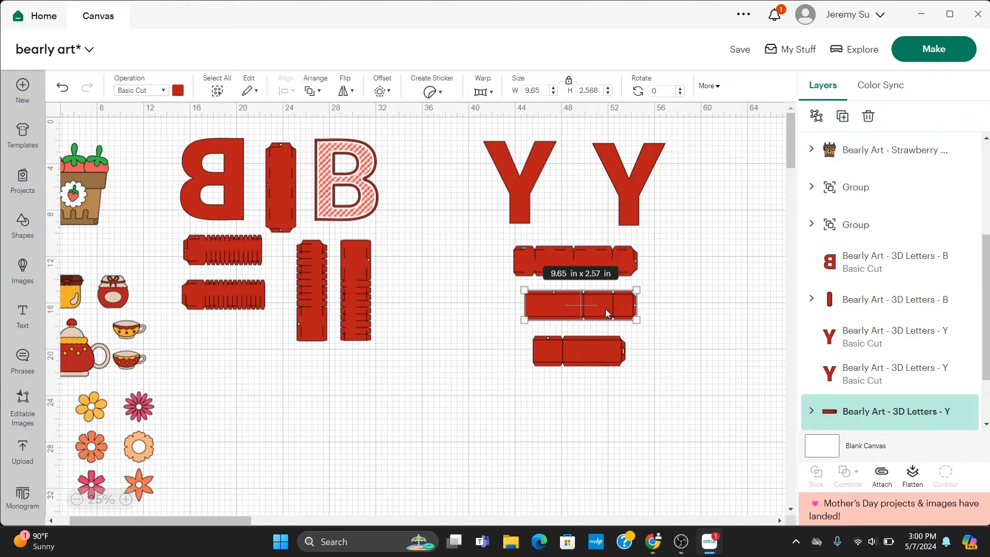
{"action": "scroll", "coordinate": [811, 330], "scroll_direction": "down", "scroll_amount": 2}
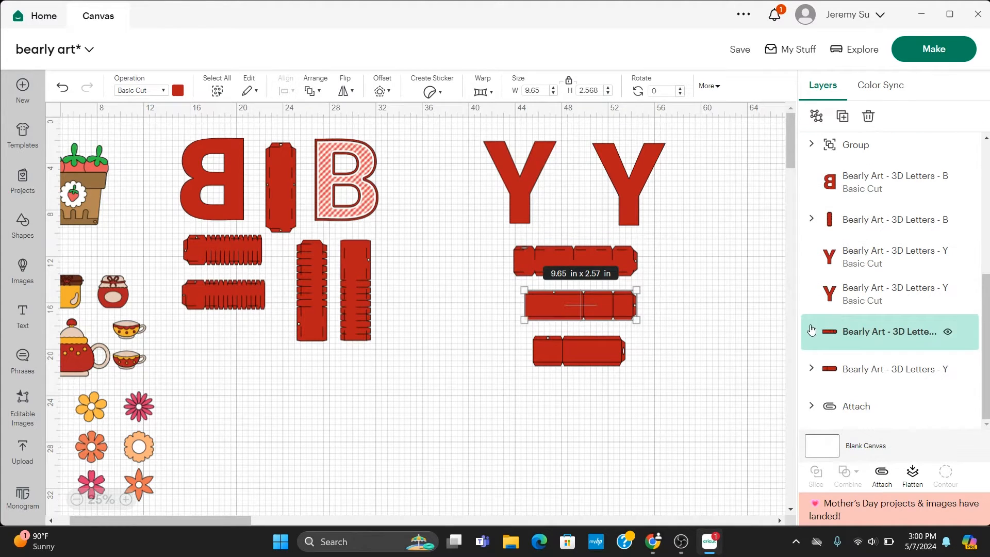
{"action": "left_click", "coordinate": [163, 92]}
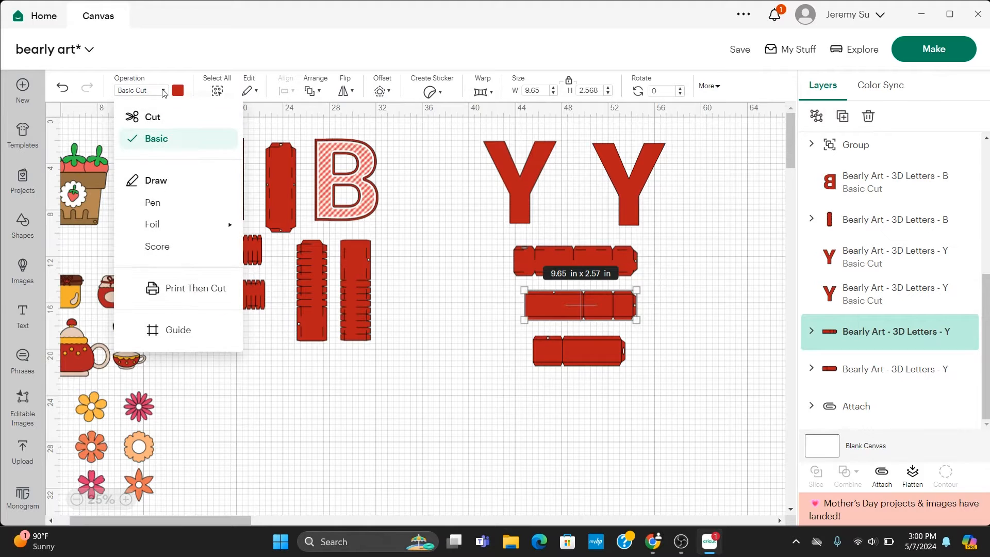
{"action": "left_click", "coordinate": [172, 246]}
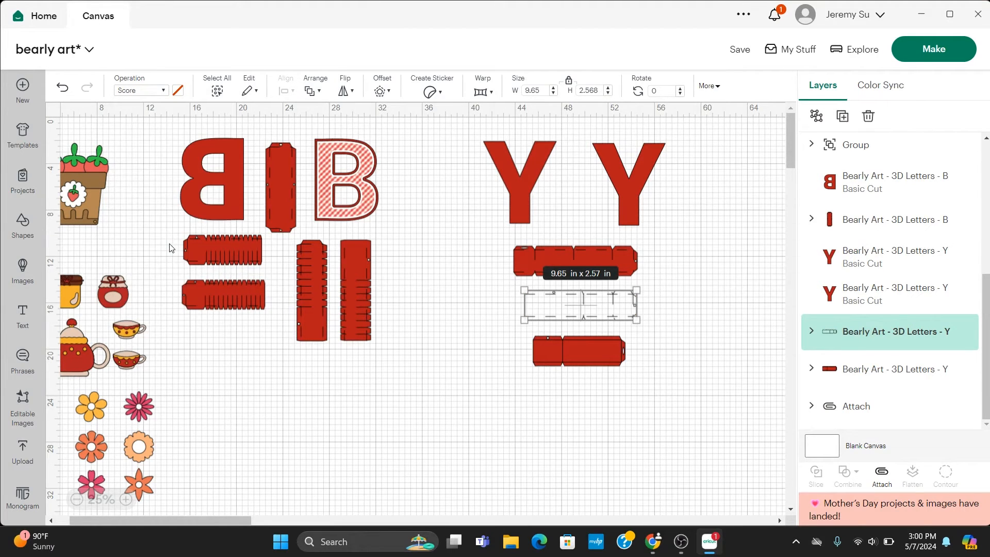
{"action": "key", "text": "ctrl+z"}
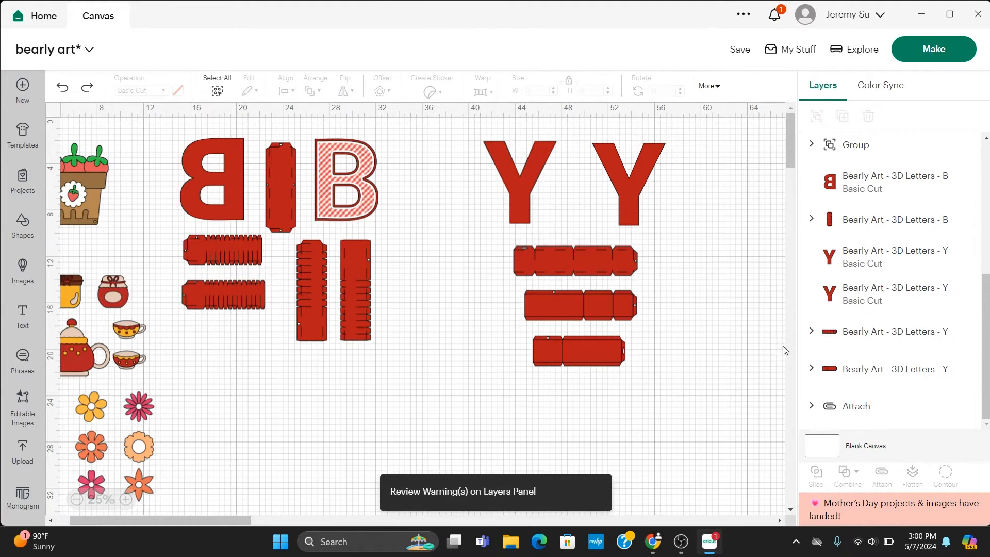
Step: Change only the fold lines of the 9.65 in Y side strip to Score and attach them to the strip
{"action": "left_click", "coordinate": [811, 331]}
{"action": "left_click", "coordinate": [867, 368]}
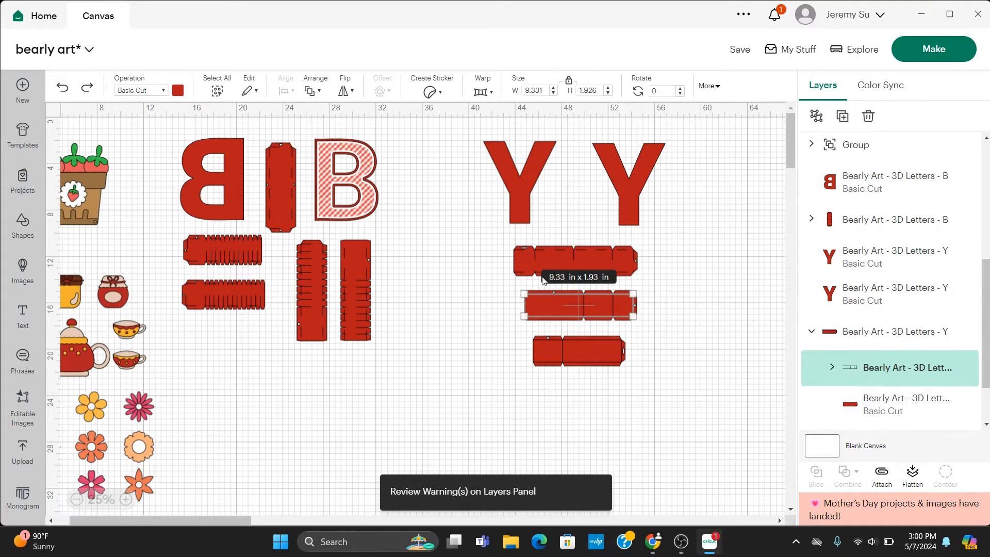
{"action": "left_click", "coordinate": [160, 91]}
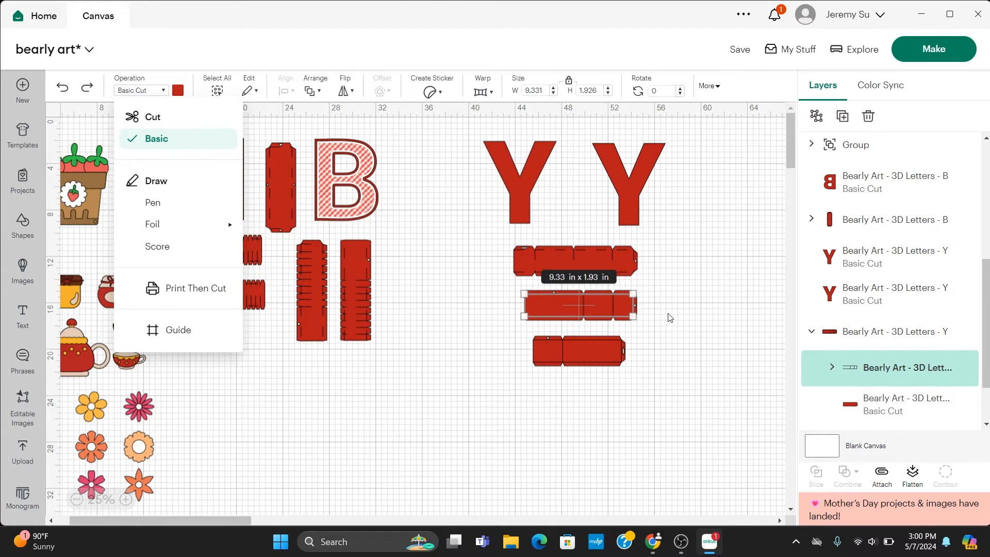
{"action": "left_click", "coordinate": [886, 480]}
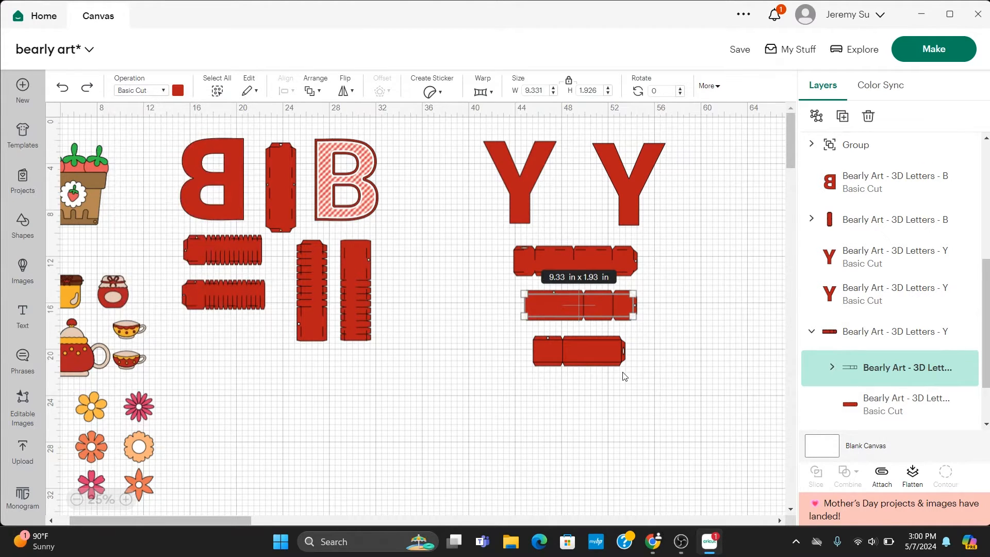
{"action": "left_click", "coordinate": [607, 342]}
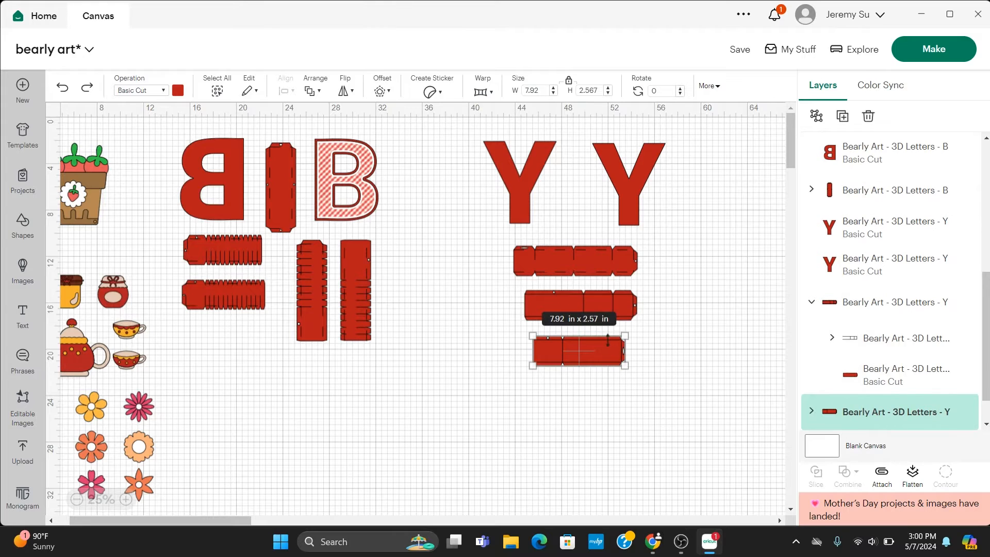
{"action": "left_click", "coordinate": [636, 309]}
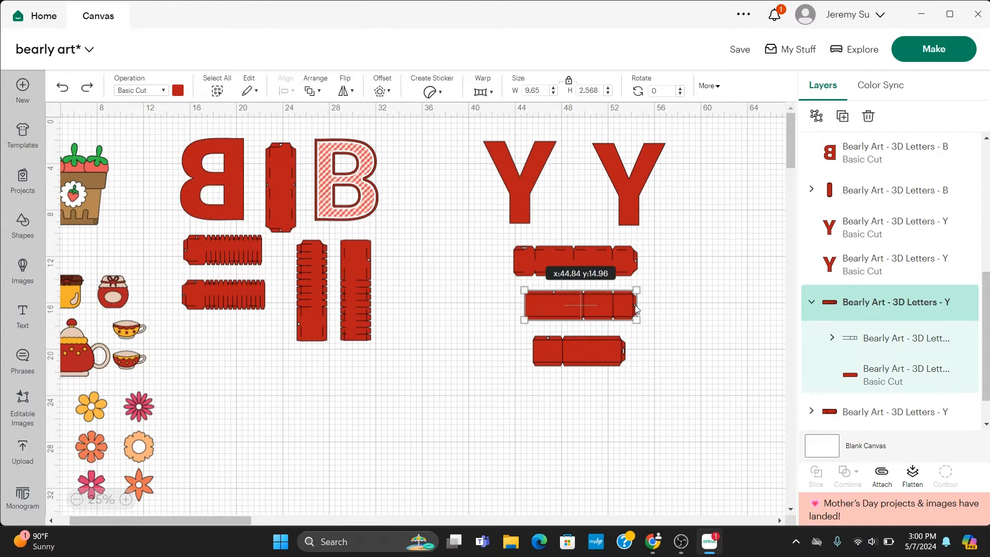
{"action": "left_click", "coordinate": [854, 331]}
{"action": "left_click", "coordinate": [831, 337]}
{"action": "left_click", "coordinate": [831, 339]}
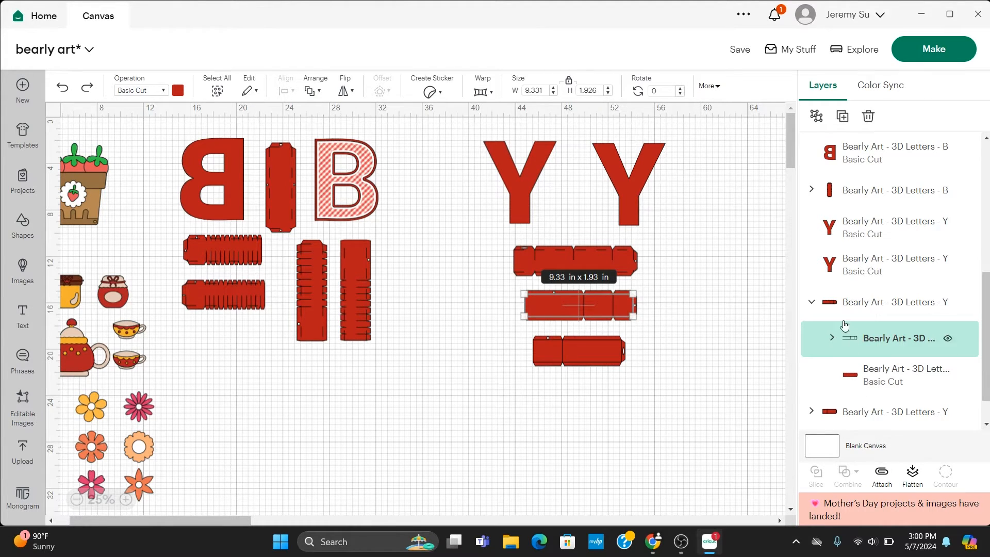
{"action": "left_click", "coordinate": [834, 339]}
{"action": "left_click", "coordinate": [833, 339]}
{"action": "left_click", "coordinate": [154, 90]}
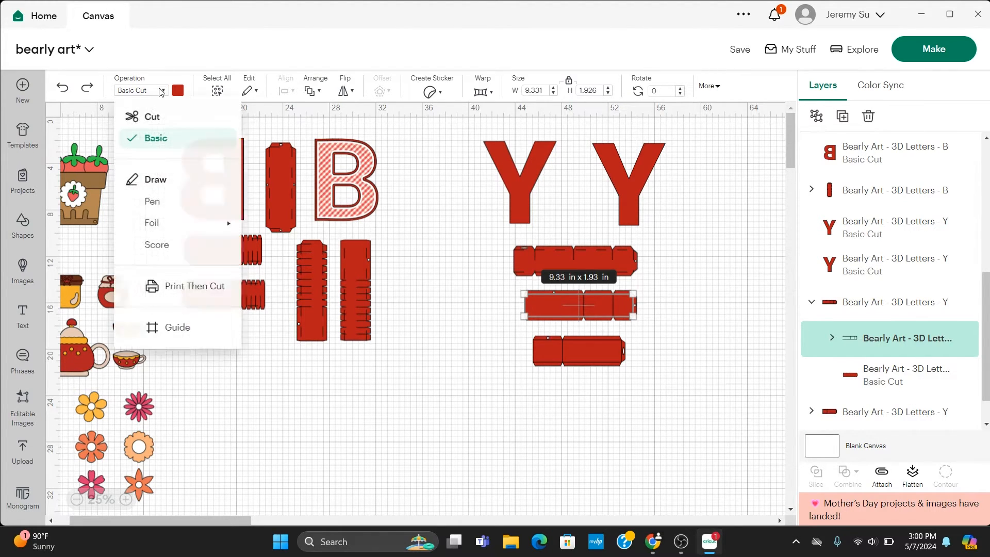
{"action": "left_click", "coordinate": [159, 245]}
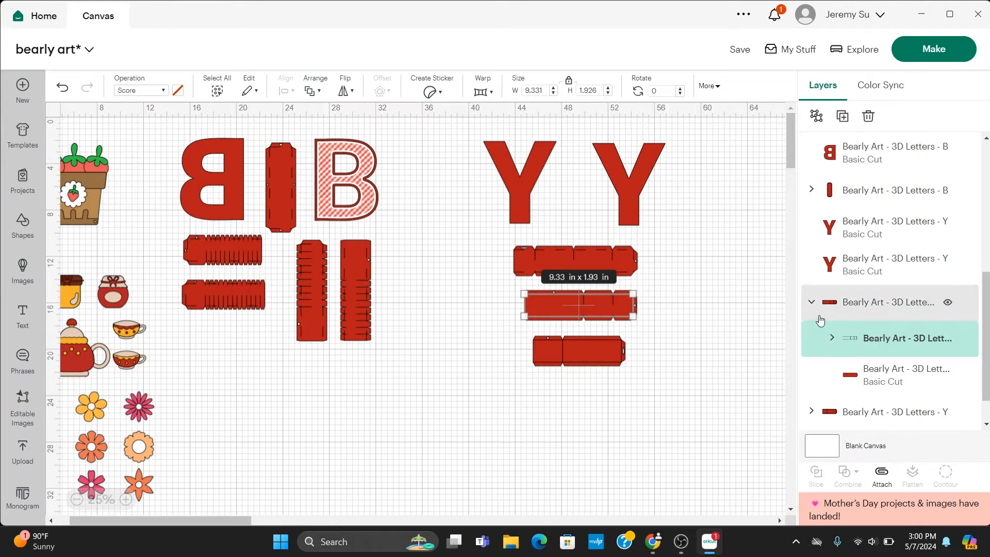
{"action": "left_click", "coordinate": [883, 471]}
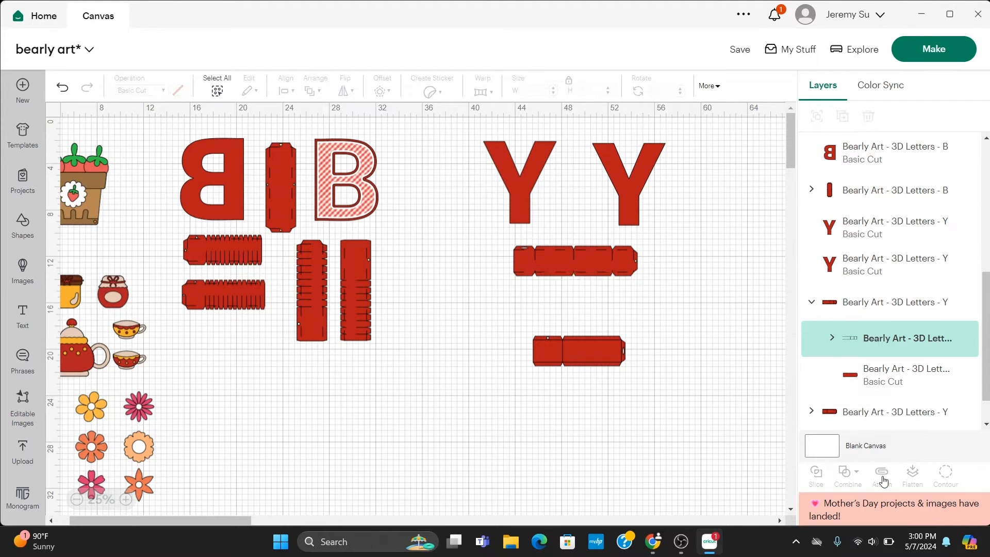
Step: Set the fold lines of the 7.92 in Y side strip to Score and attach them to that strip
{"action": "scroll", "coordinate": [851, 337], "scroll_direction": "down", "scroll_amount": 3}
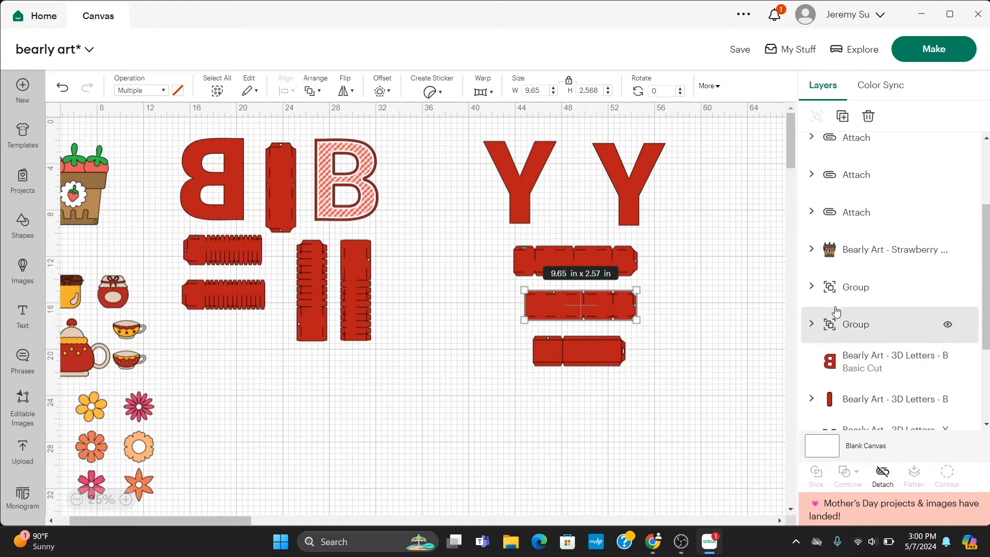
{"action": "left_click", "coordinate": [607, 354]}
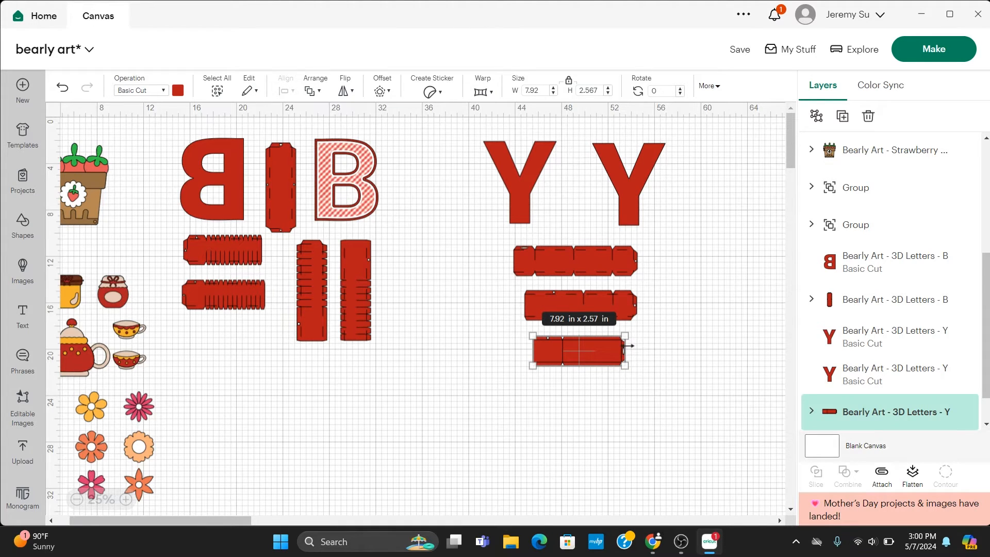
{"action": "scroll", "coordinate": [868, 418], "scroll_direction": "down", "scroll_amount": 1}
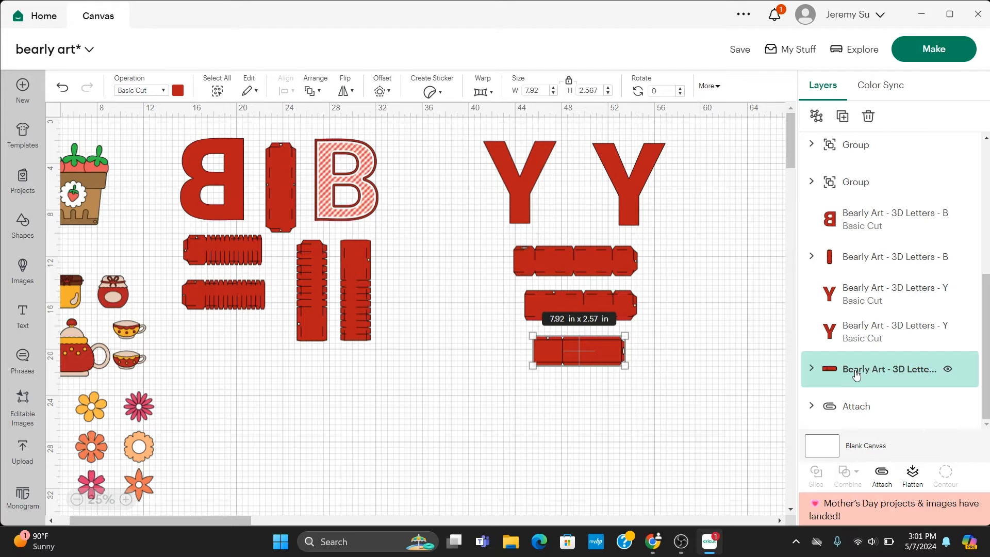
{"action": "left_click", "coordinate": [811, 368]}
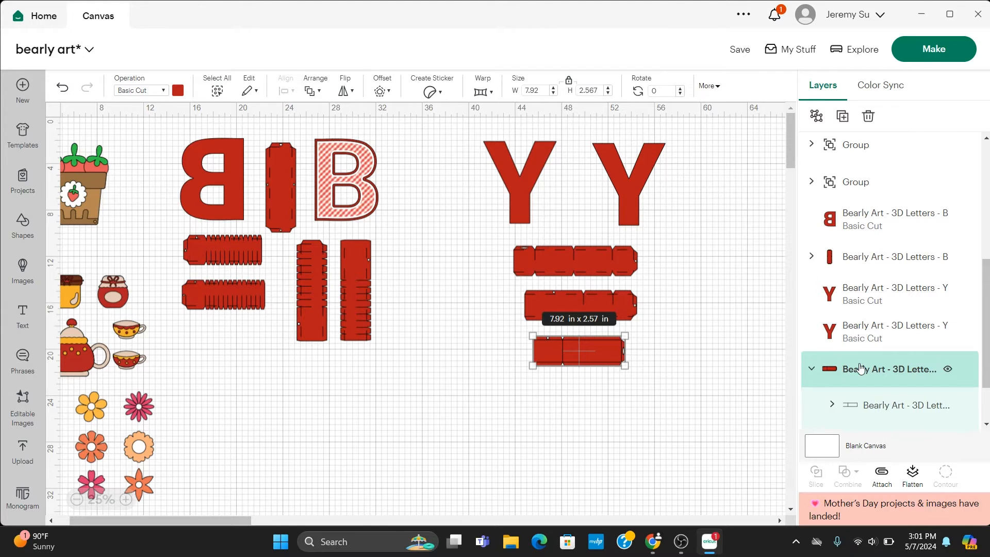
{"action": "scroll", "coordinate": [860, 368], "scroll_direction": "down", "scroll_amount": 2}
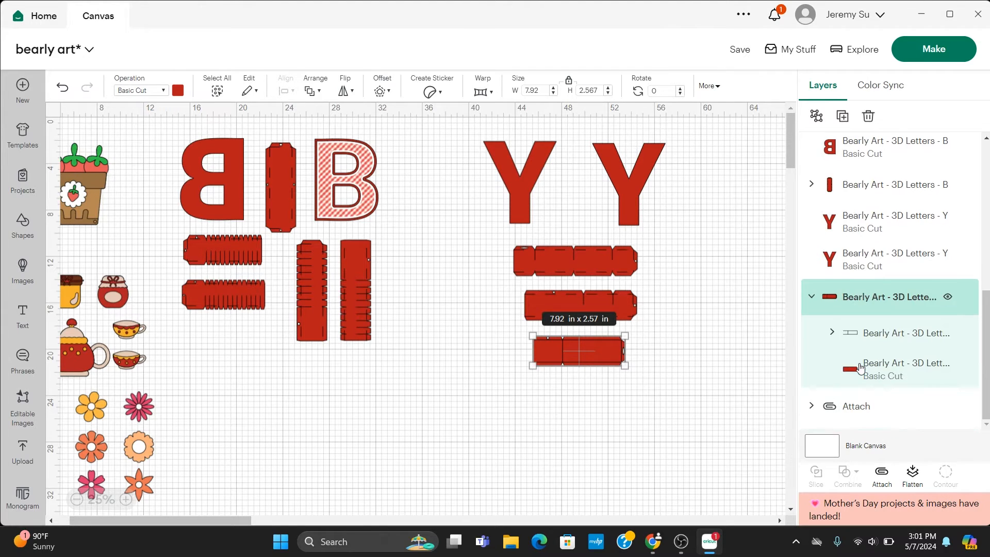
{"action": "left_click", "coordinate": [865, 334]}
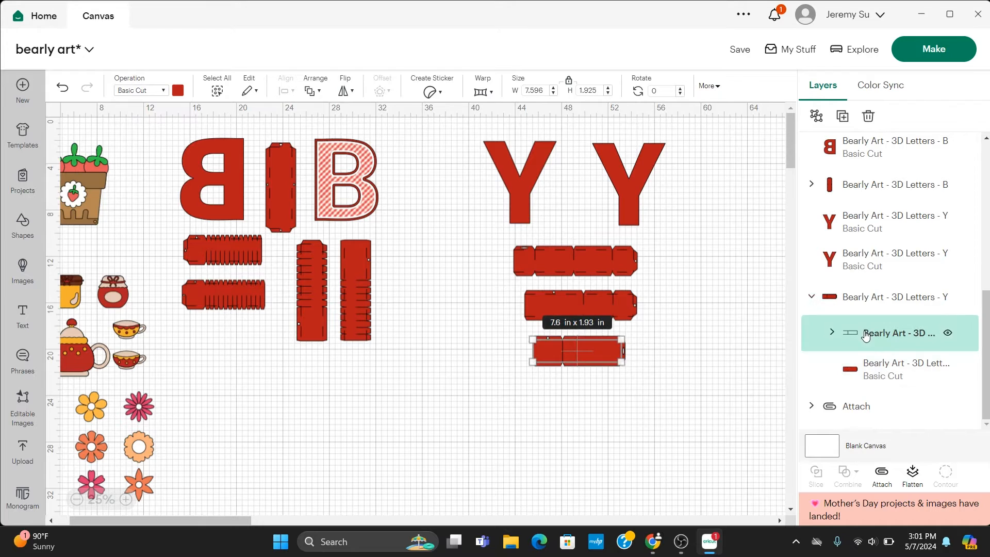
{"action": "left_click", "coordinate": [165, 91]}
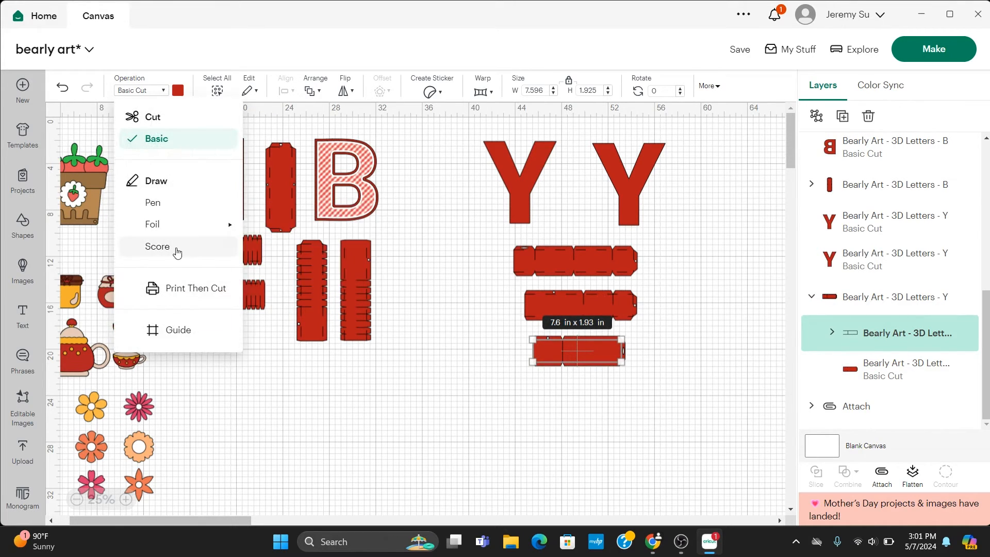
{"action": "left_click", "coordinate": [157, 247]}
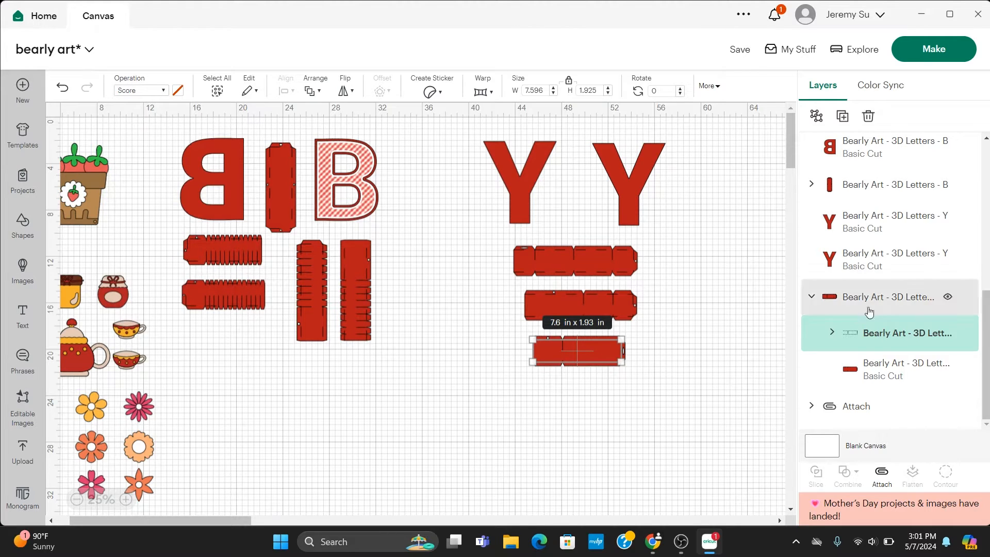
{"action": "left_click", "coordinate": [883, 474]}
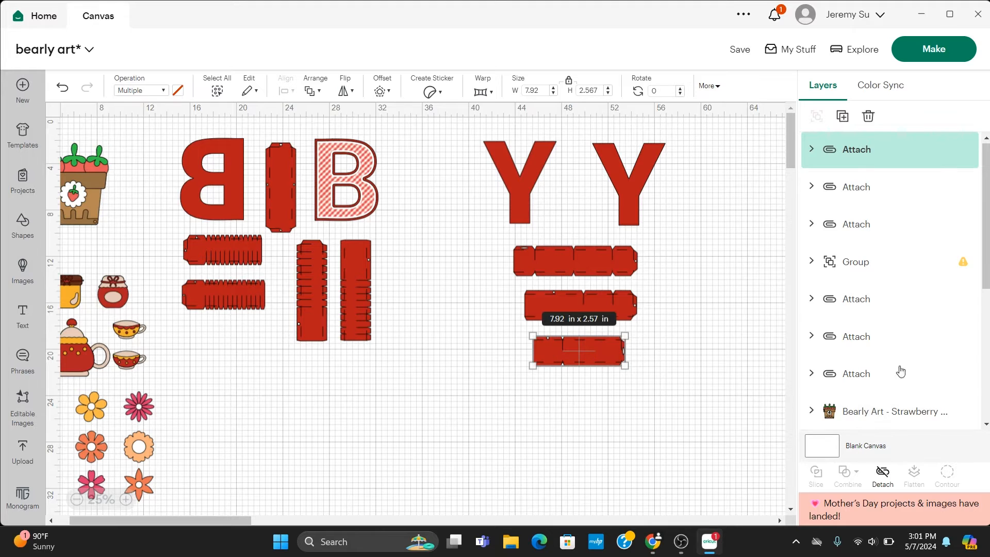
Step: Check the layer contents of the attached Y side strips for their score-line and cut layers
{"action": "scroll", "coordinate": [897, 361], "scroll_direction": "down", "scroll_amount": 5}
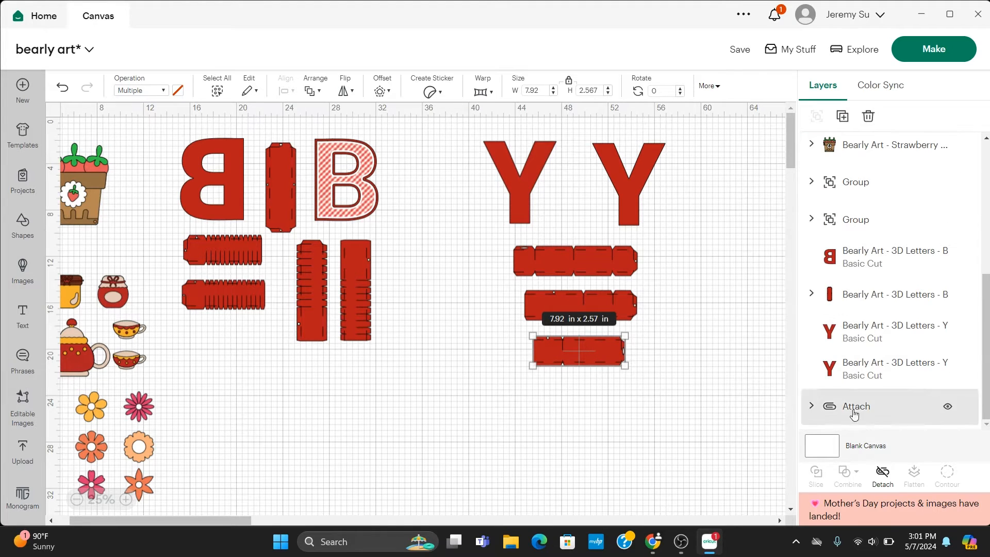
{"action": "left_click", "coordinate": [651, 341]}
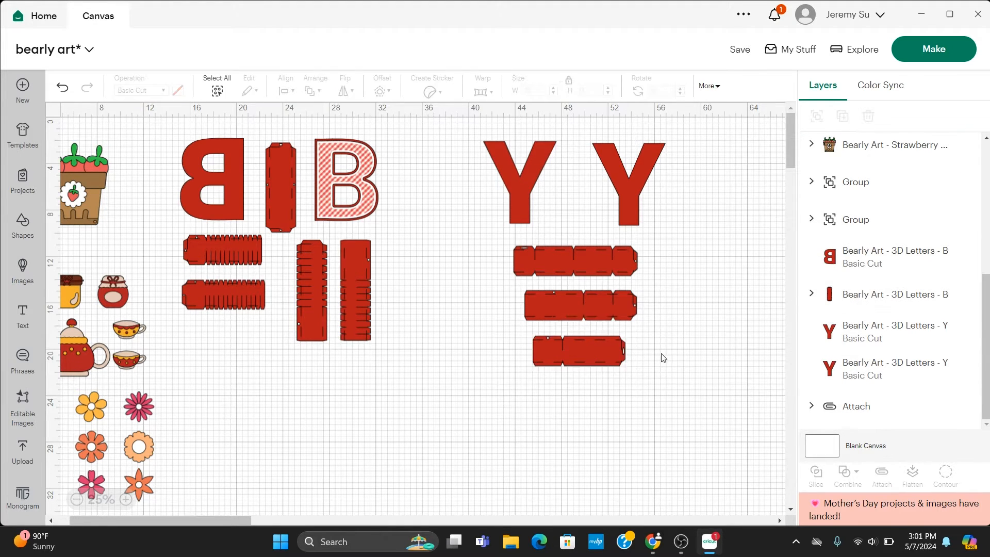
{"action": "left_click", "coordinate": [606, 359]}
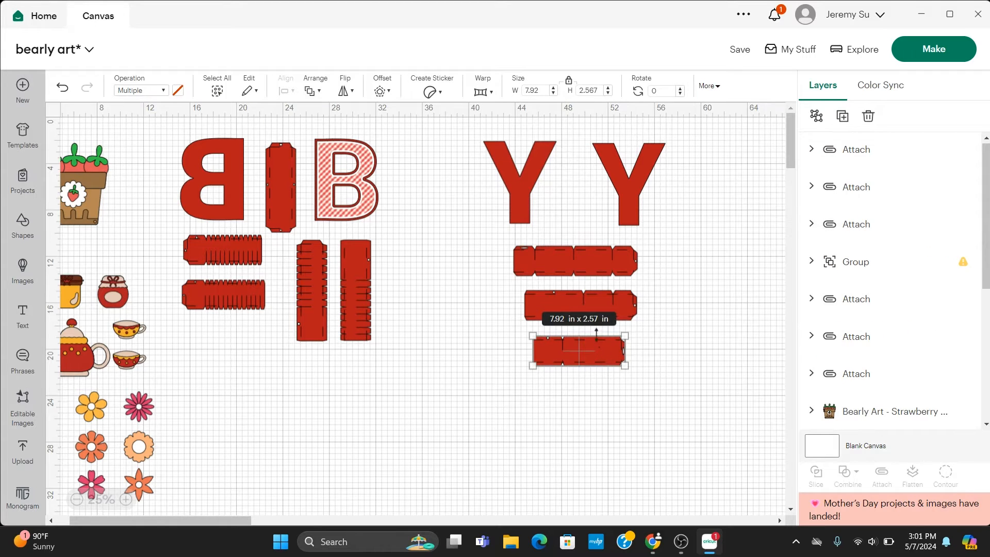
{"action": "left_click", "coordinate": [741, 358]}
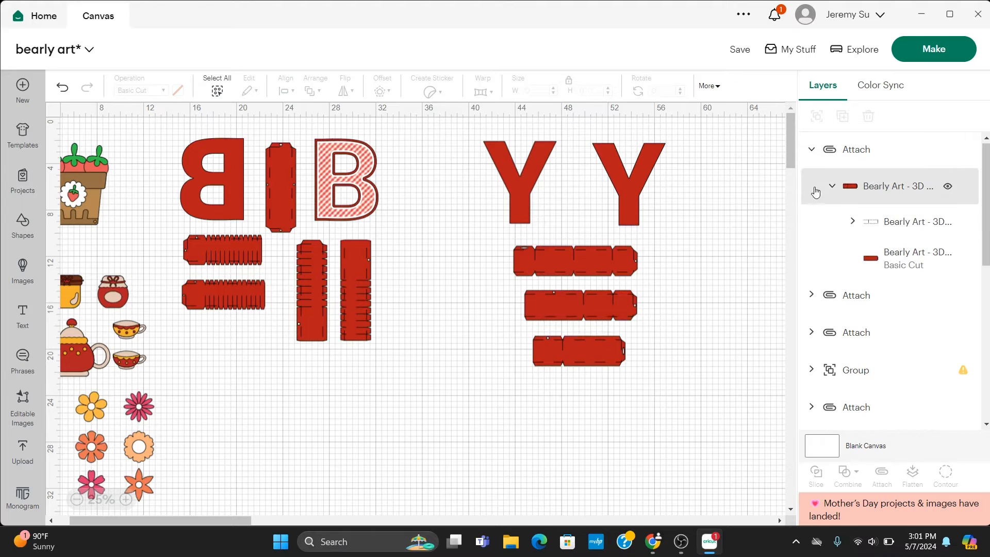
{"action": "left_click", "coordinate": [813, 295]}
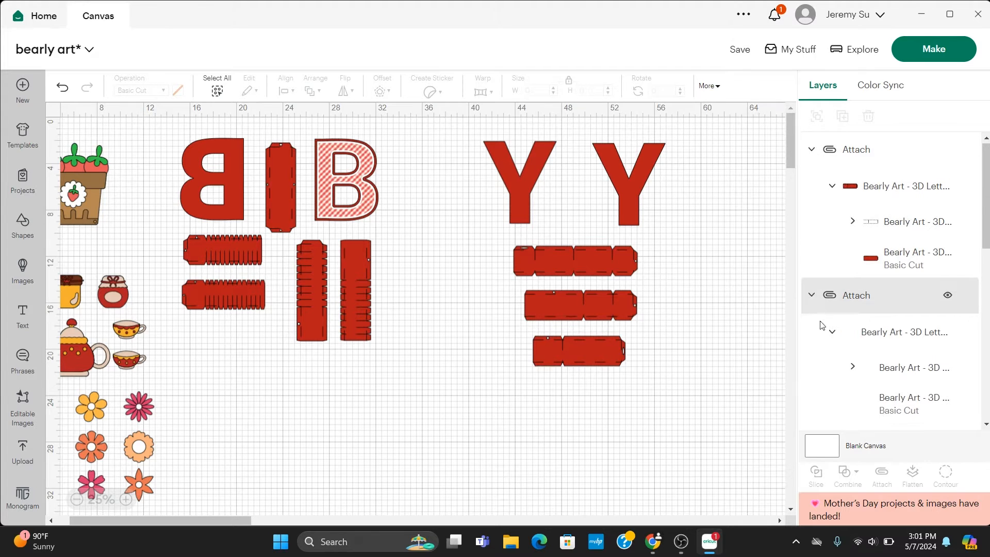
{"action": "scroll", "coordinate": [816, 347], "scroll_direction": "down", "scroll_amount": 3}
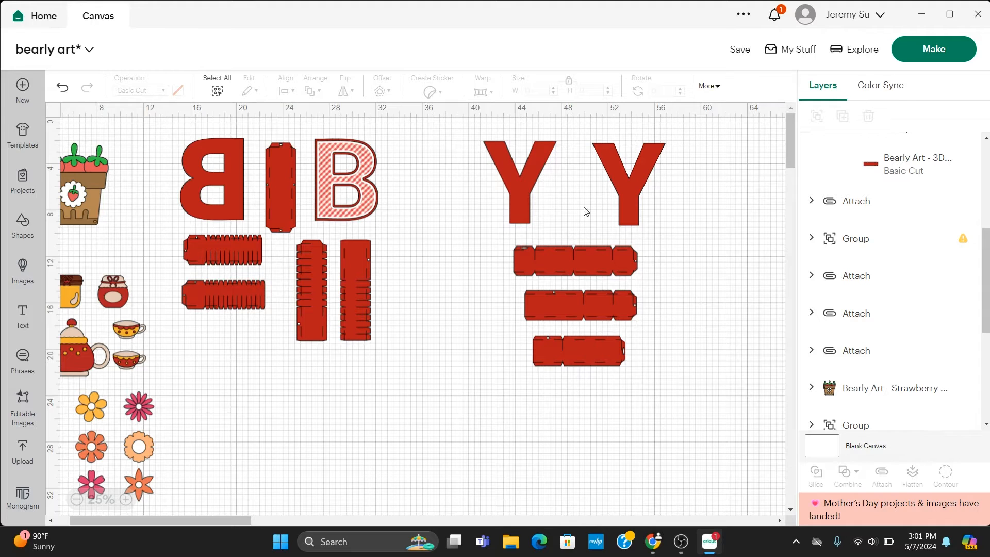
{"action": "left_click", "coordinate": [597, 356]}
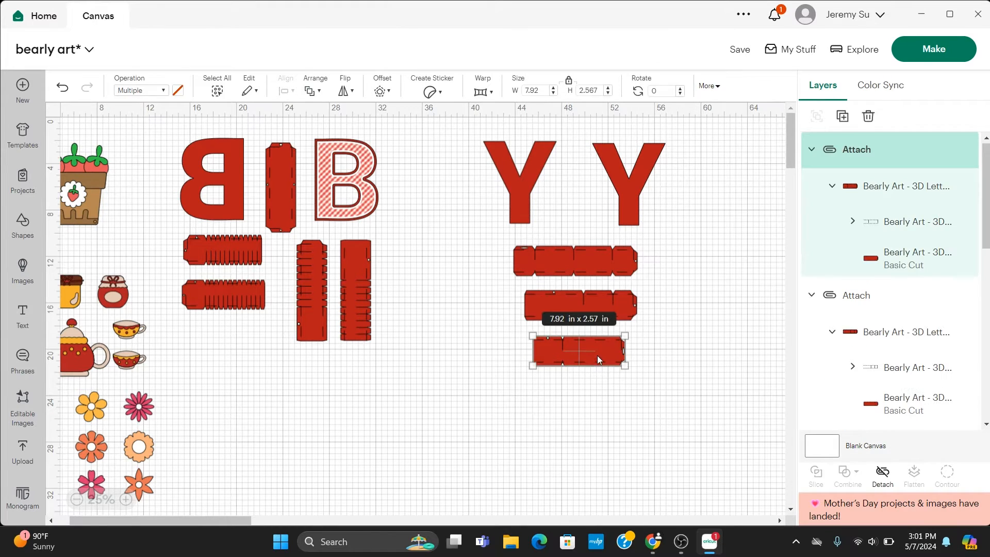
{"action": "left_click", "coordinate": [733, 274]}
Step: Create an inward offset of -.167 in with rounded corners on the right-hand Y and color it light pink
{"action": "left_click", "coordinate": [643, 196]}
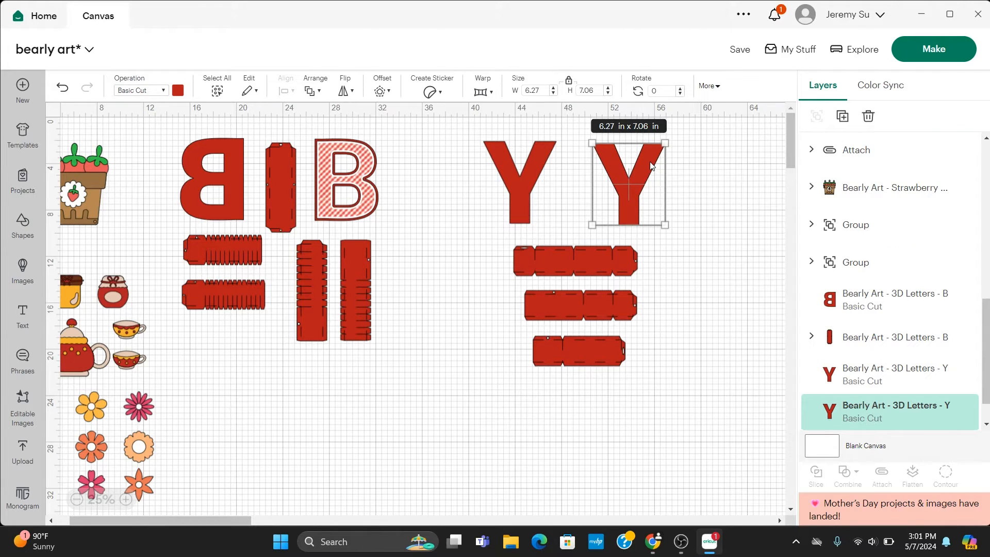
{"action": "left_click", "coordinate": [391, 93]}
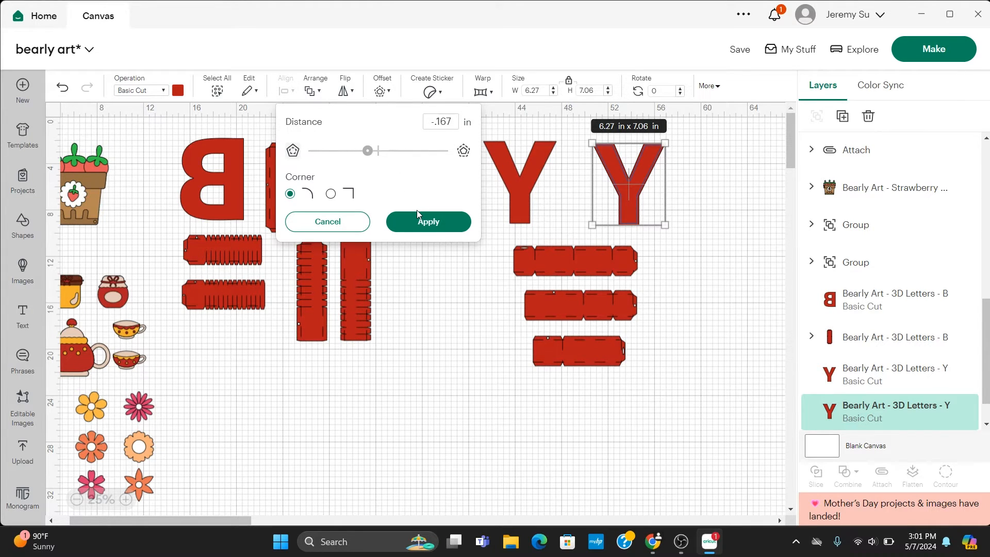
{"action": "left_click", "coordinate": [418, 214]}
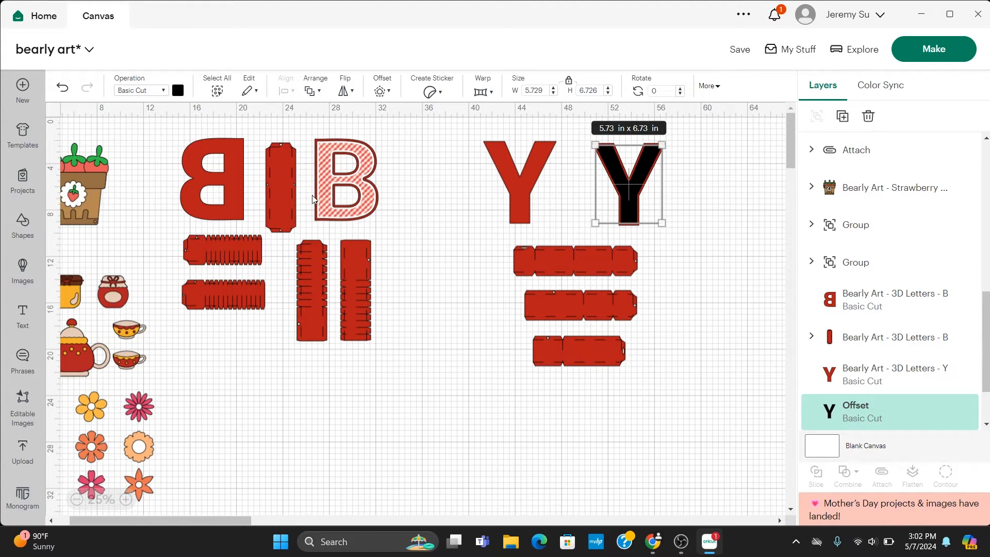
{"action": "left_click", "coordinate": [178, 92]}
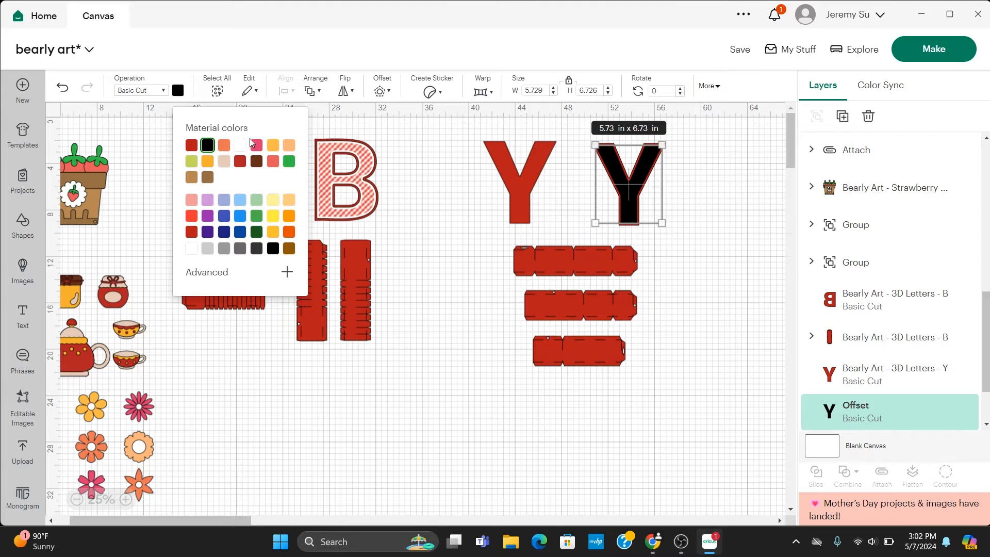
{"action": "left_click", "coordinate": [191, 201]}
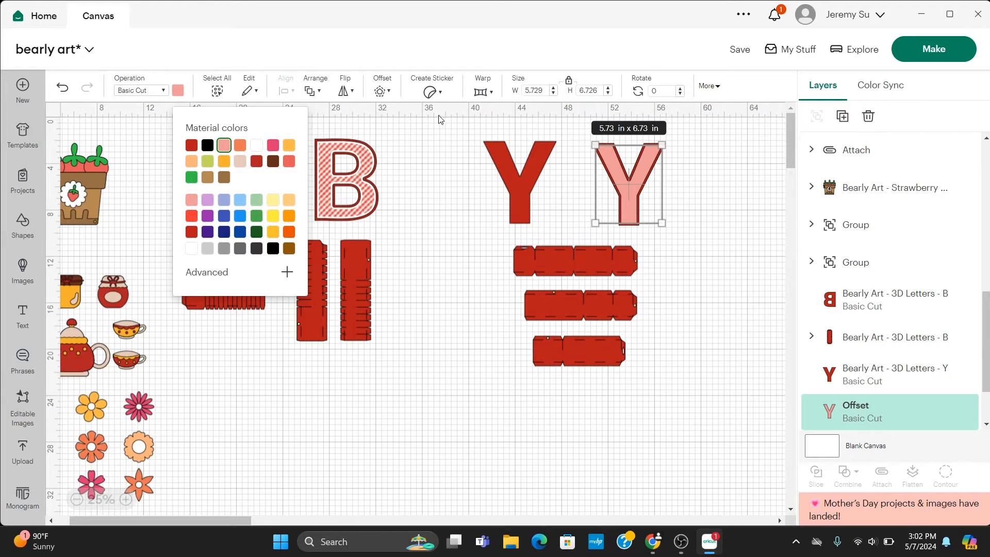
Step: Create an inward offset of -.167 in with rounded corners from the light pink Y and set it to Print Then Cut
{"action": "left_click", "coordinate": [380, 91]}
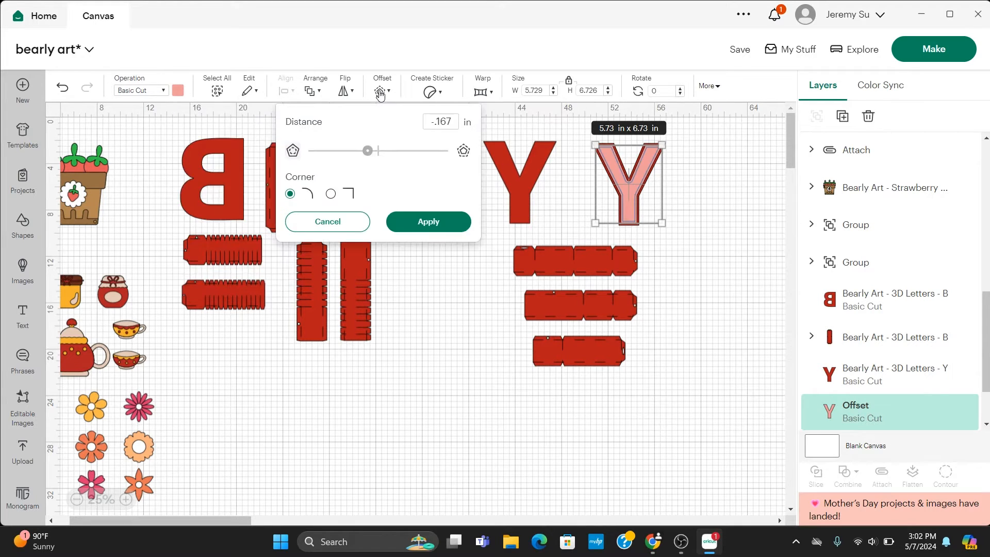
{"action": "left_click", "coordinate": [434, 221]}
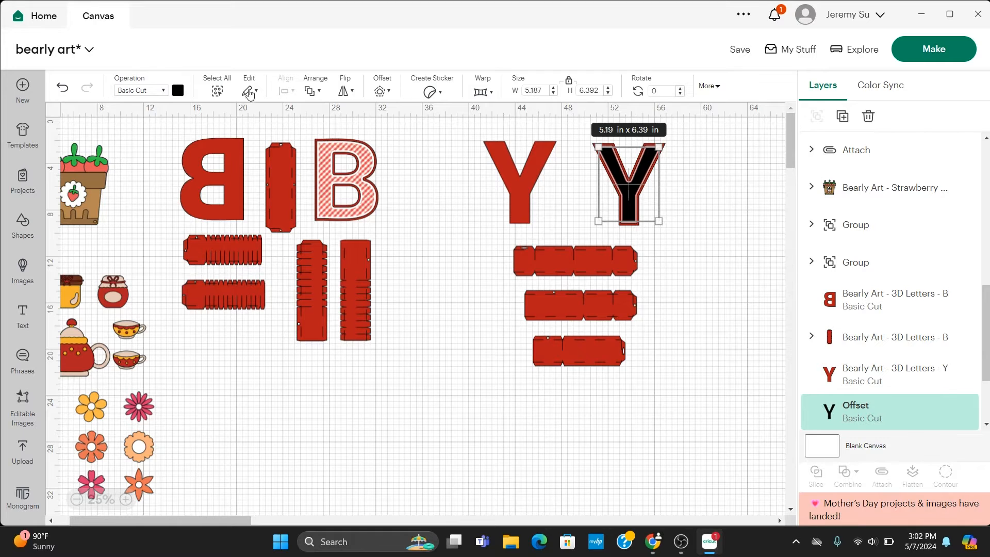
{"action": "left_click", "coordinate": [160, 92]}
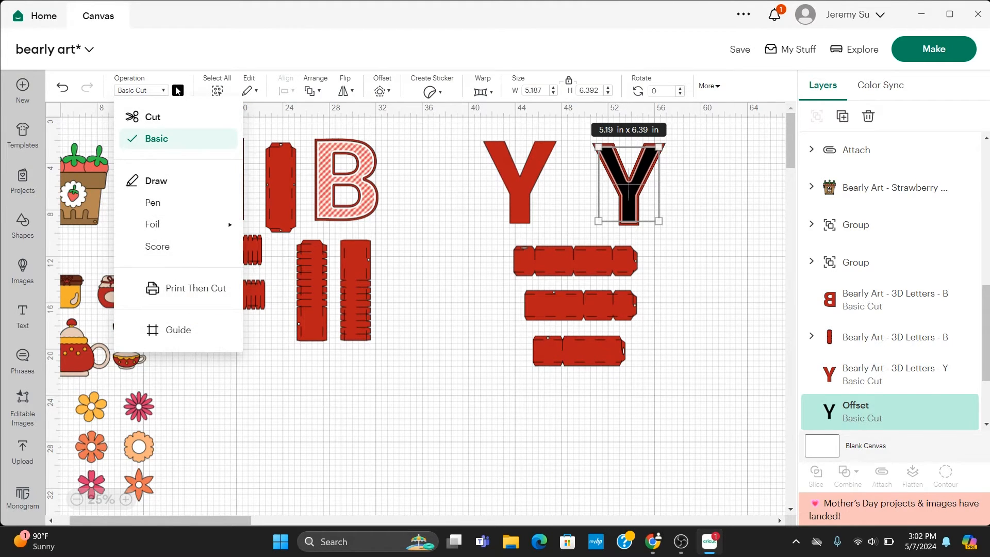
{"action": "left_click", "coordinate": [172, 294]}
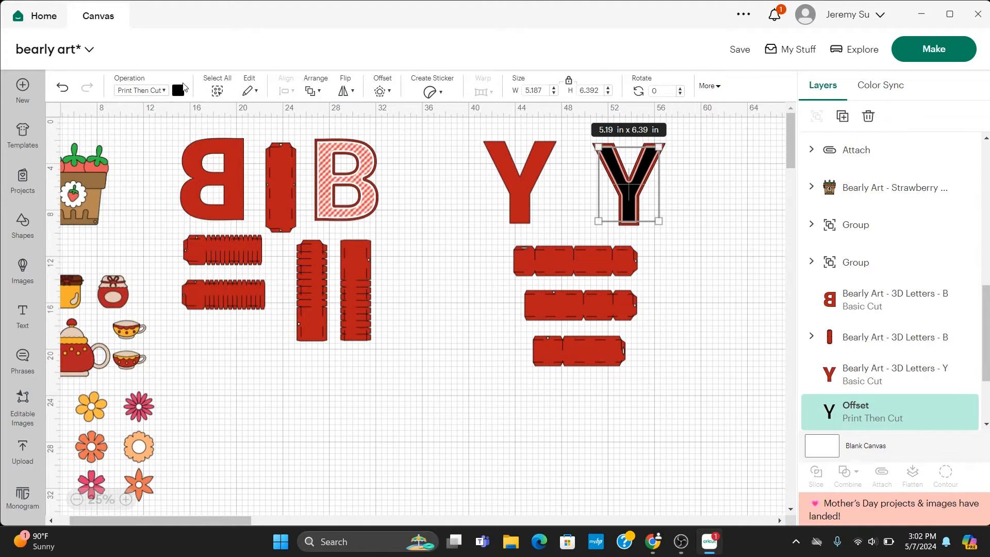
Step: Set the print type of the innermost Y offset to Pattern
{"action": "left_click", "coordinate": [179, 91]}
{"action": "left_click", "coordinate": [246, 143]}
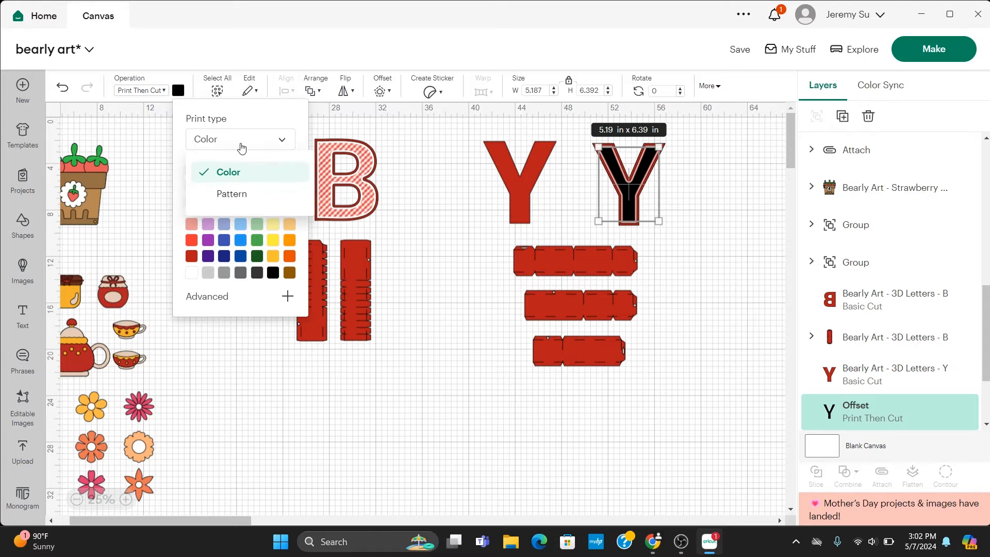
{"action": "left_click", "coordinate": [243, 196]}
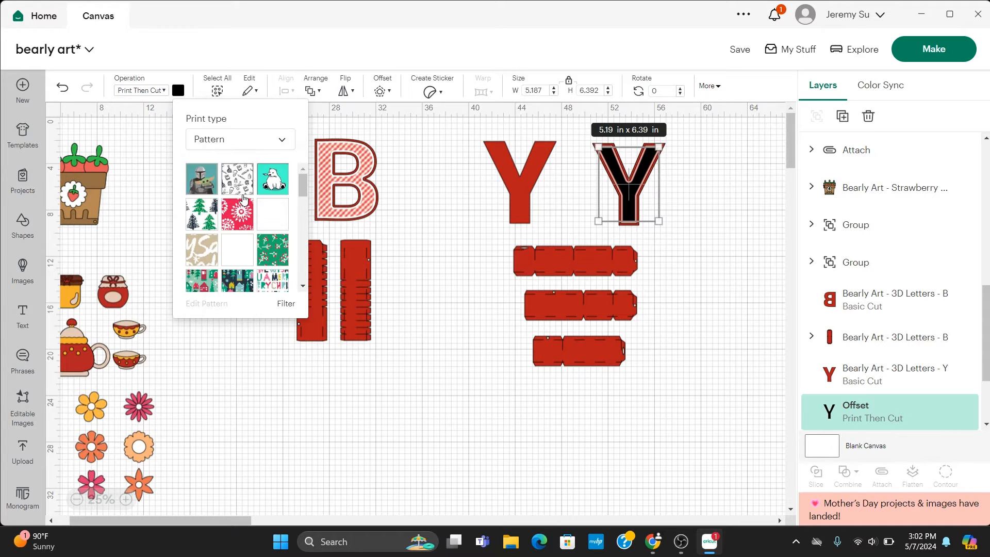
Step: Look through the available patterns for a fill that suits the innermost Y offset and matches the striped B
{"action": "scroll", "coordinate": [244, 198], "scroll_direction": "down", "scroll_amount": 2}
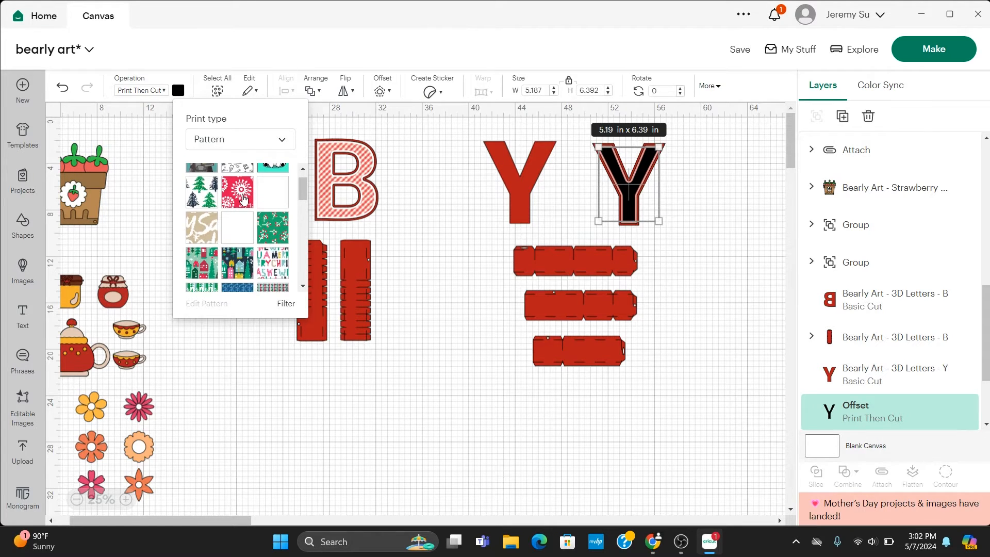
{"action": "scroll", "coordinate": [250, 238], "scroll_direction": "down", "scroll_amount": 3}
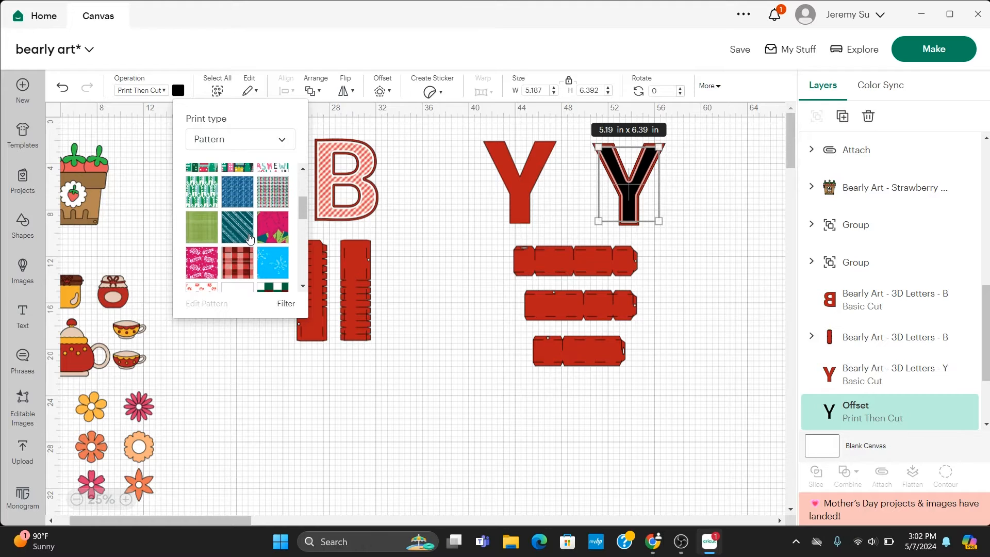
{"action": "scroll", "coordinate": [250, 239], "scroll_direction": "down", "scroll_amount": 3}
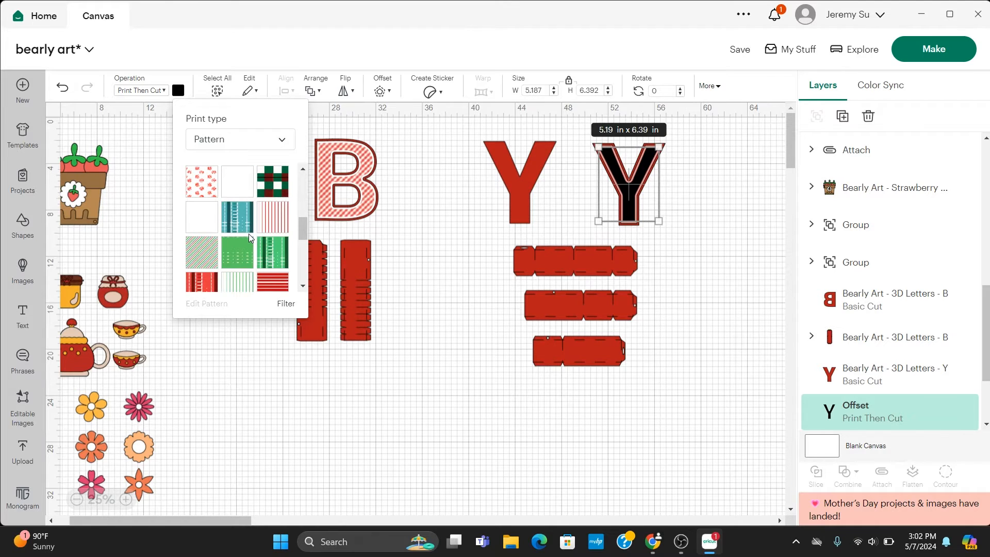
{"action": "scroll", "coordinate": [248, 233], "scroll_direction": "down", "scroll_amount": 5}
{"action": "scroll", "coordinate": [249, 238], "scroll_direction": "down", "scroll_amount": 8}
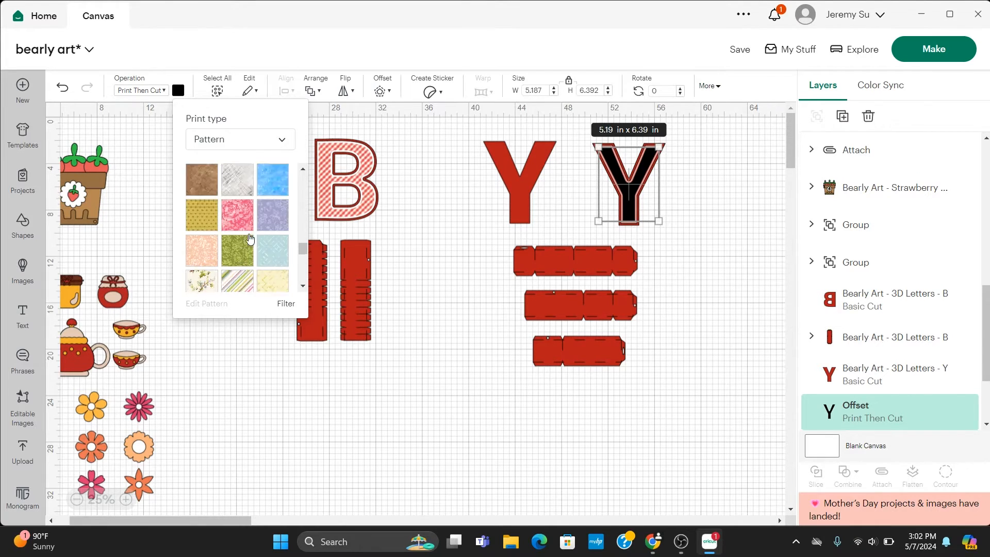
{"action": "scroll", "coordinate": [250, 238], "scroll_direction": "down", "scroll_amount": 8}
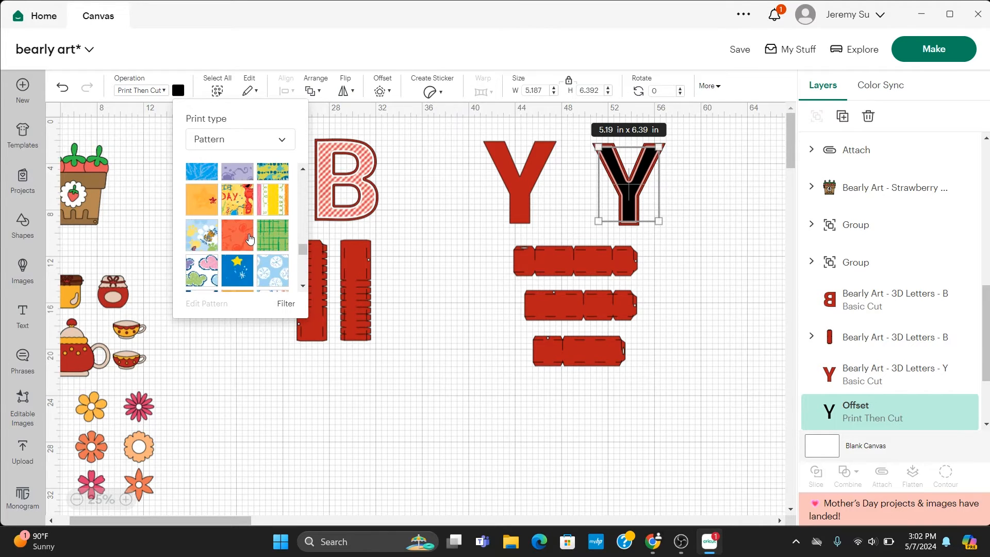
{"action": "scroll", "coordinate": [250, 239], "scroll_direction": "down", "scroll_amount": 1}
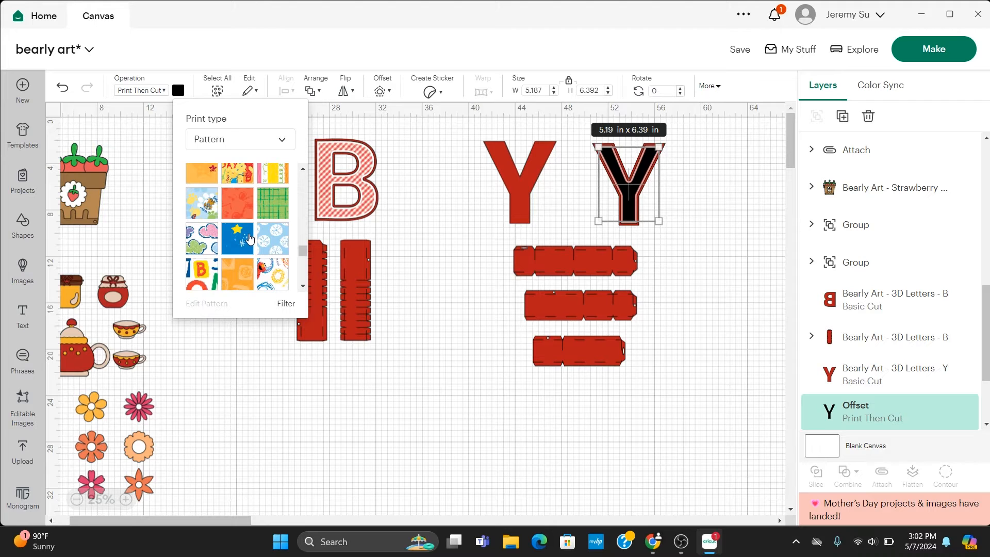
{"action": "scroll", "coordinate": [249, 238], "scroll_direction": "down", "scroll_amount": 3}
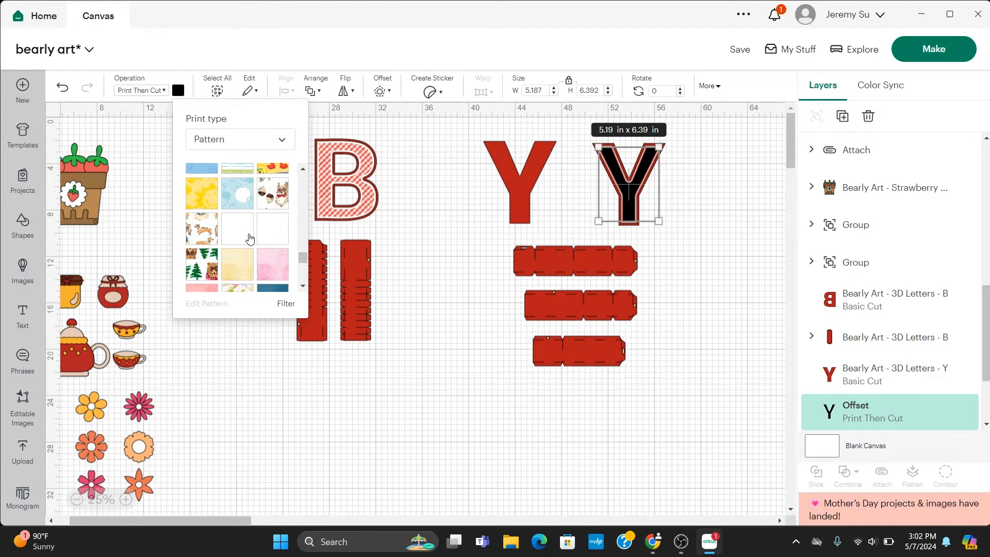
{"action": "scroll", "coordinate": [250, 238], "scroll_direction": "up", "scroll_amount": 3}
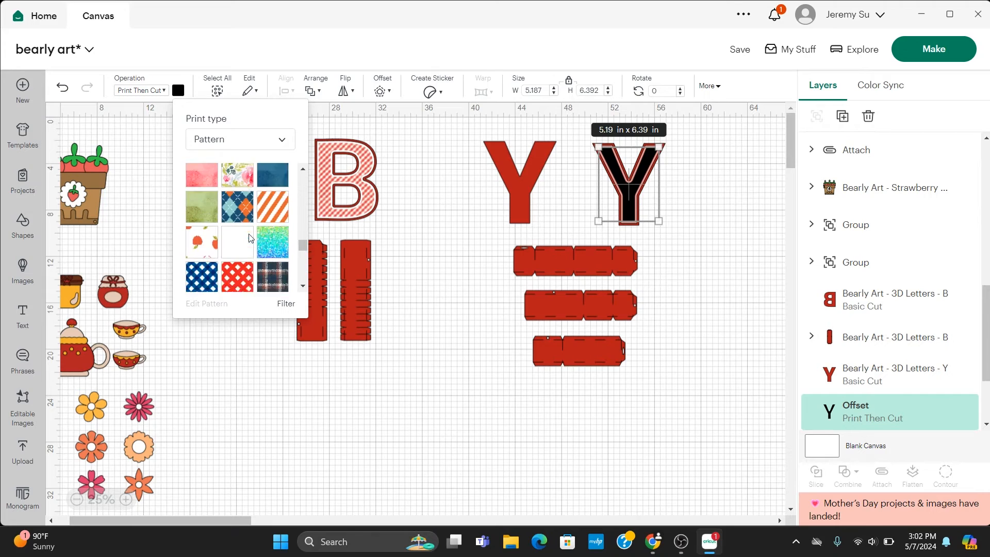
{"action": "scroll", "coordinate": [250, 238], "scroll_direction": "down", "scroll_amount": 6}
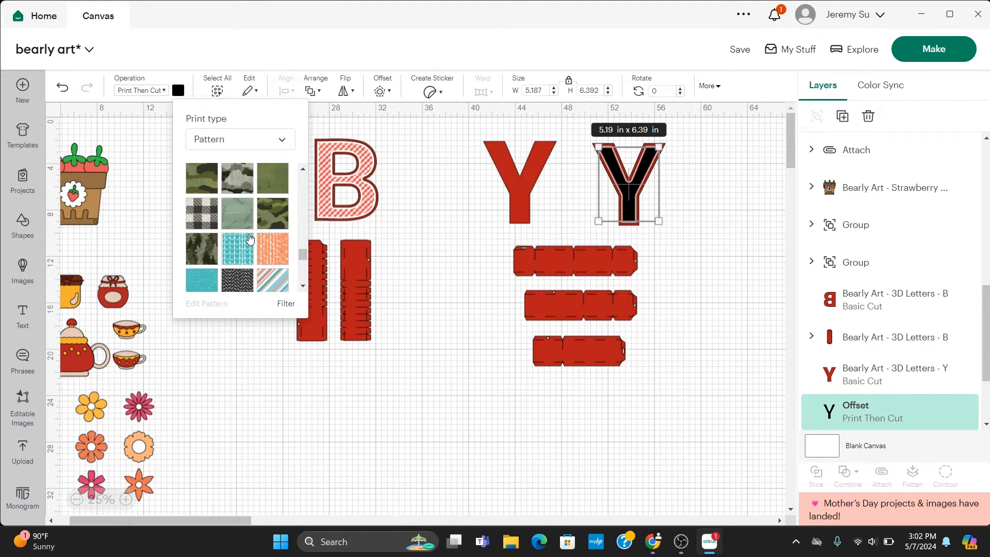
{"action": "scroll", "coordinate": [249, 238], "scroll_direction": "up", "scroll_amount": 3}
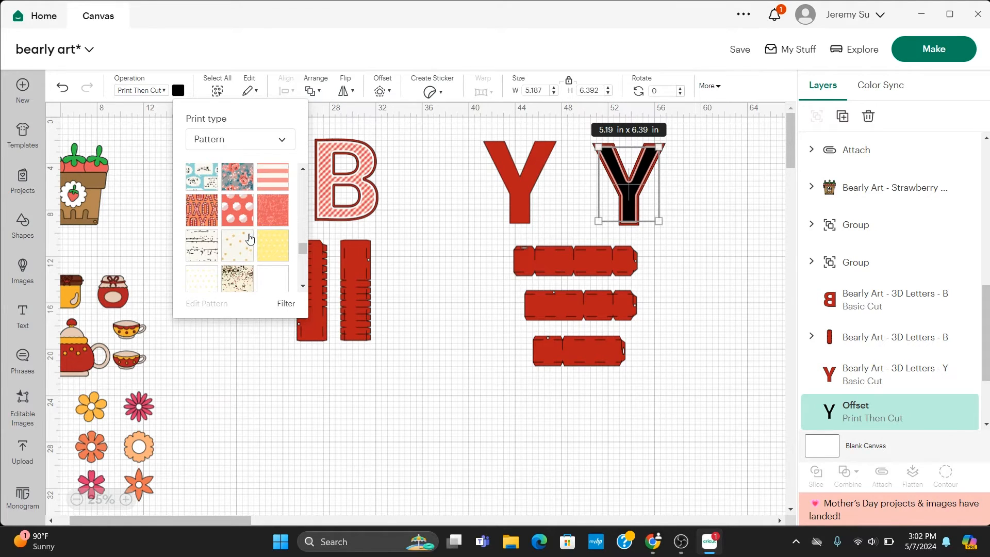
{"action": "scroll", "coordinate": [250, 238], "scroll_direction": "down", "scroll_amount": 3}
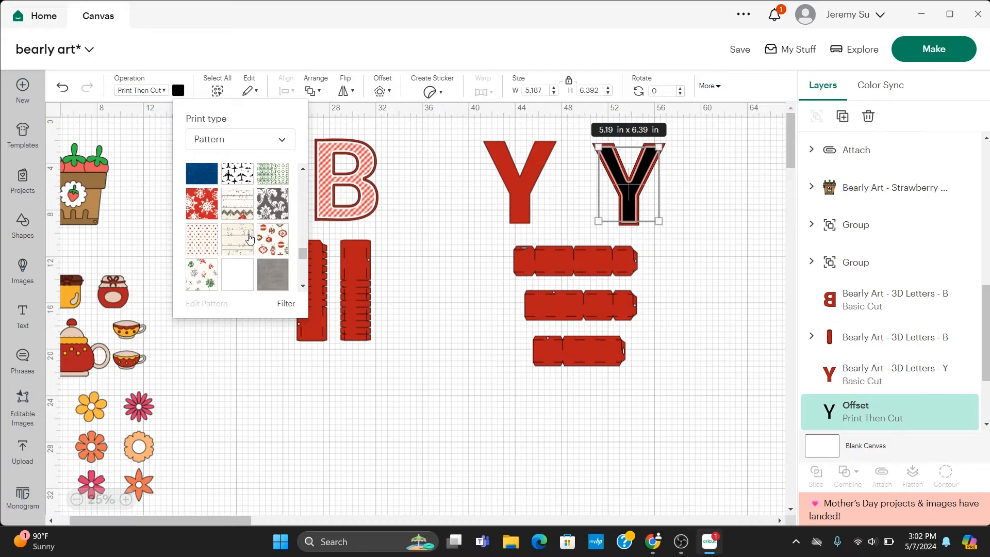
{"action": "scroll", "coordinate": [250, 238], "scroll_direction": "down", "scroll_amount": 4}
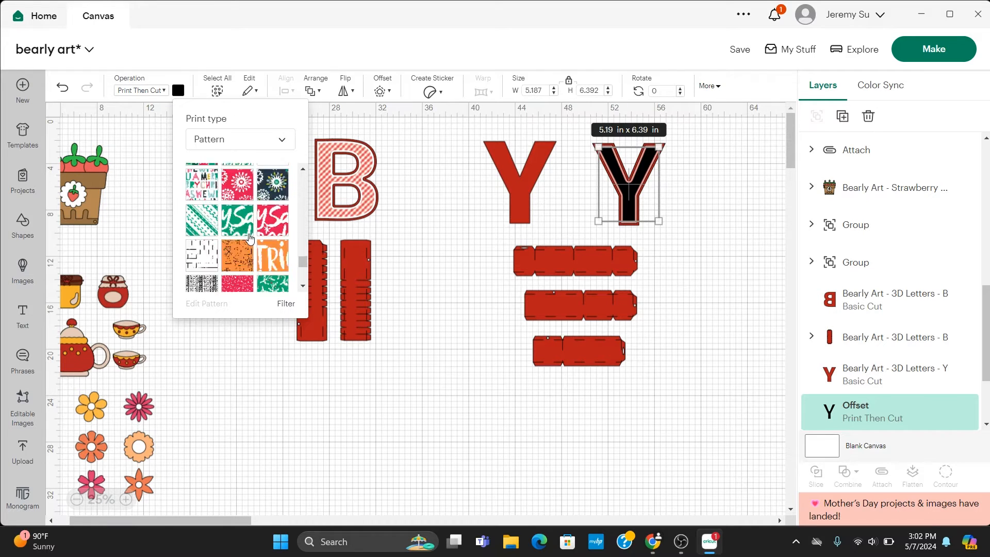
{"action": "scroll", "coordinate": [249, 239], "scroll_direction": "up", "scroll_amount": 4}
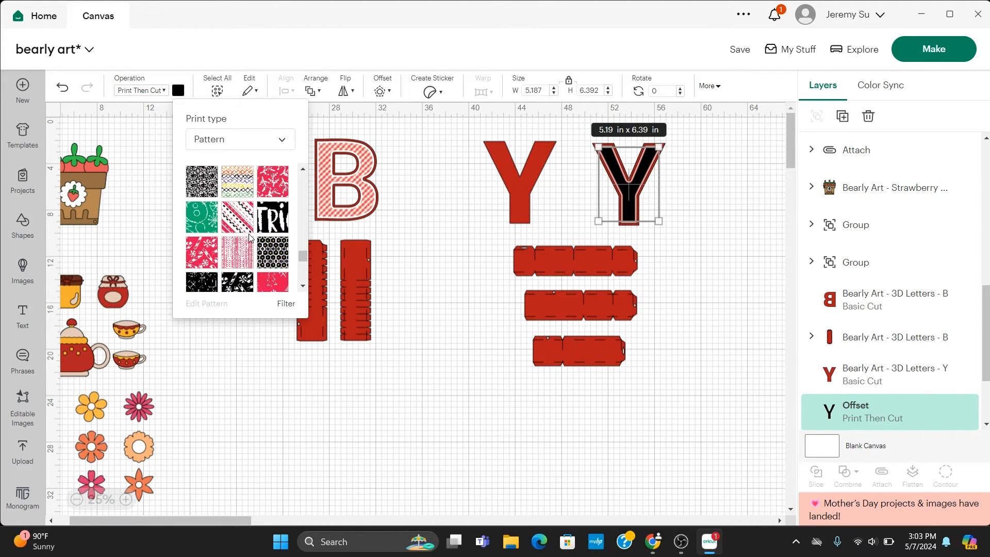
{"action": "scroll", "coordinate": [249, 238], "scroll_direction": "down", "scroll_amount": 6}
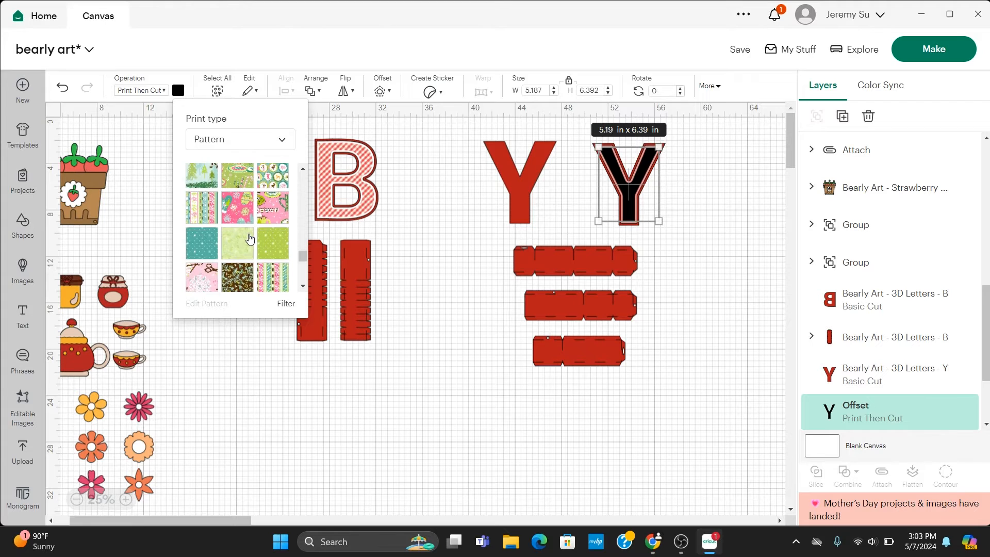
{"action": "scroll", "coordinate": [249, 238], "scroll_direction": "down", "scroll_amount": 6}
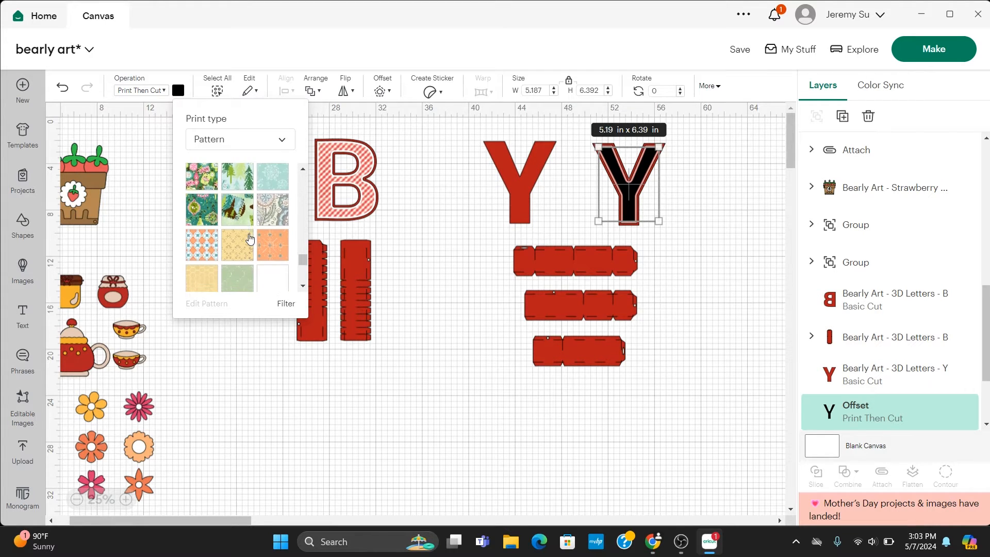
{"action": "scroll", "coordinate": [250, 239], "scroll_direction": "down", "scroll_amount": 6}
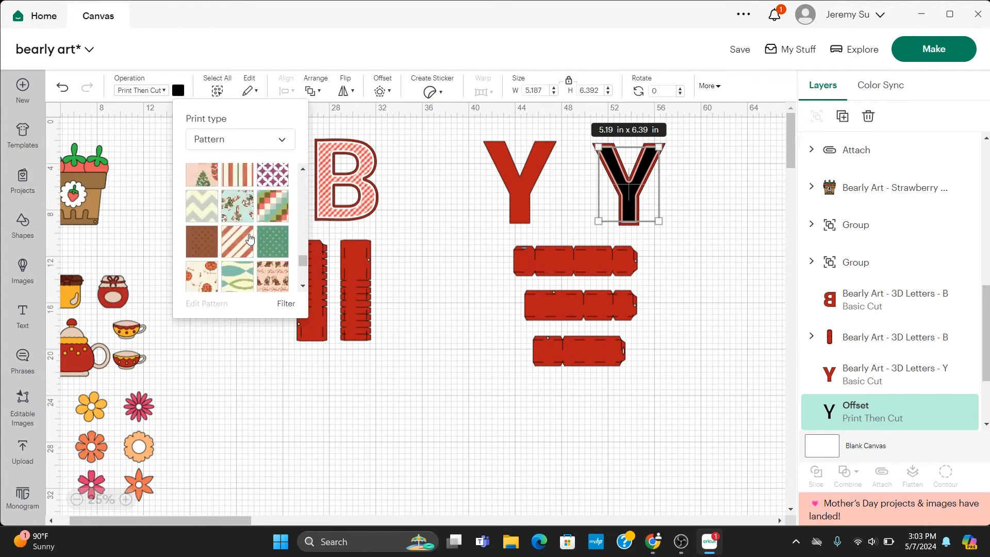
{"action": "scroll", "coordinate": [249, 239], "scroll_direction": "down", "scroll_amount": 3}
{"action": "scroll", "coordinate": [250, 238], "scroll_direction": "down", "scroll_amount": 8}
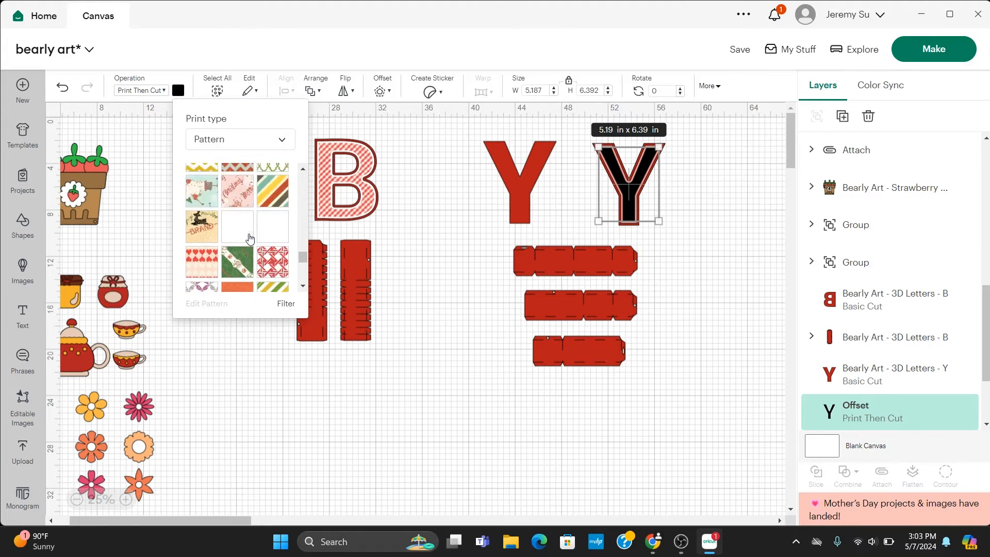
{"action": "scroll", "coordinate": [250, 238], "scroll_direction": "down", "scroll_amount": 8}
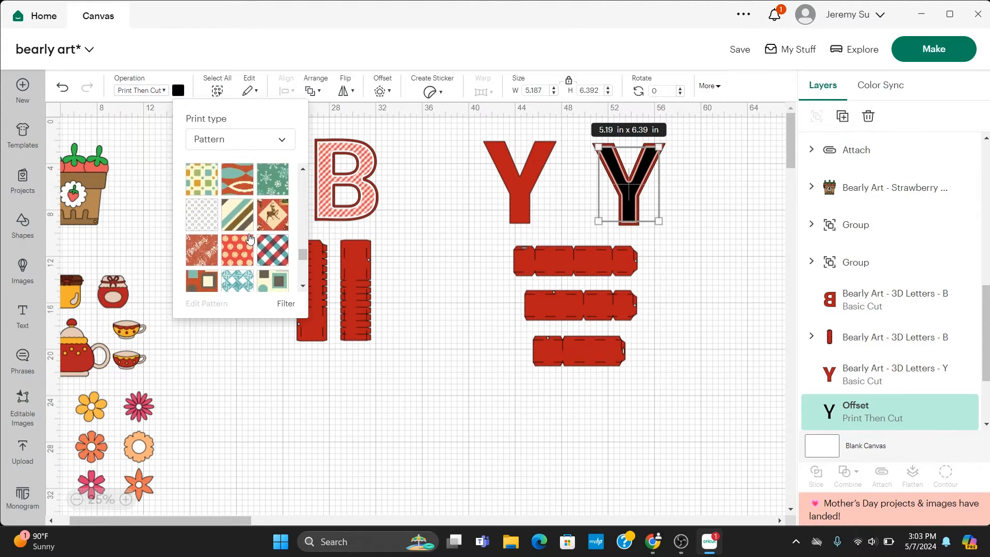
{"action": "scroll", "coordinate": [250, 238], "scroll_direction": "down", "scroll_amount": 8}
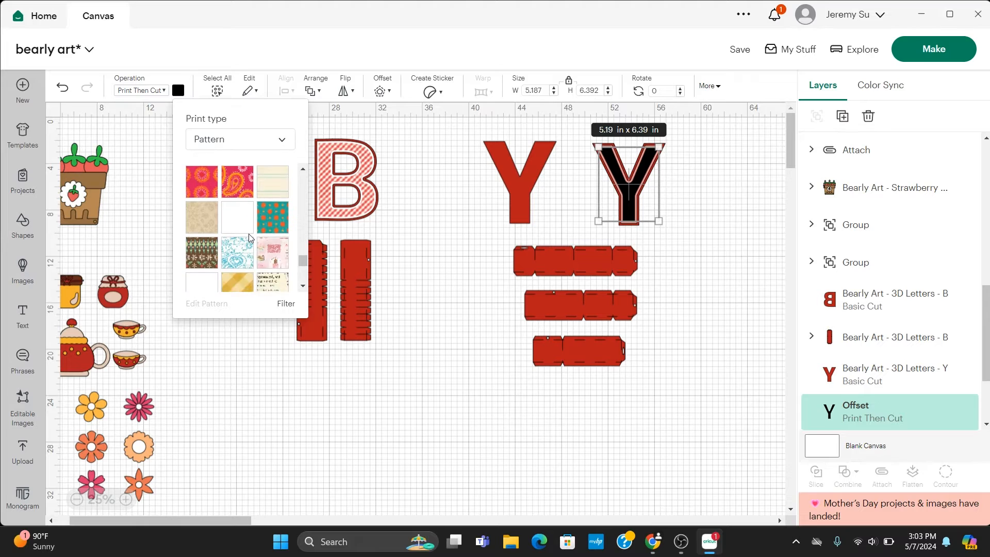
Step: Fill the offset layer of the outlined Y with the white floral print pattern
{"action": "scroll", "coordinate": [250, 238], "scroll_direction": "down", "scroll_amount": 8}
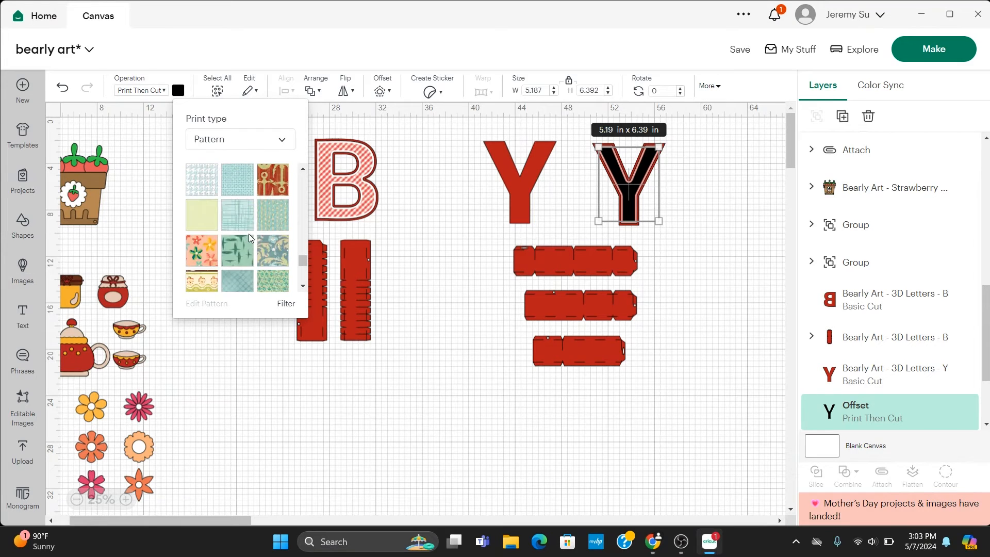
{"action": "scroll", "coordinate": [250, 238], "scroll_direction": "down", "scroll_amount": 8}
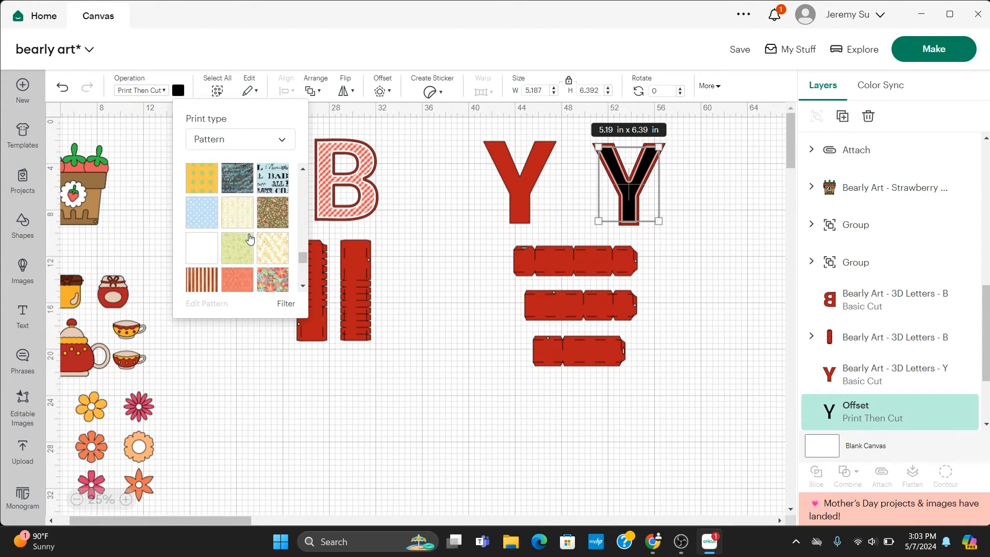
{"action": "scroll", "coordinate": [249, 238], "scroll_direction": "up", "scroll_amount": 1}
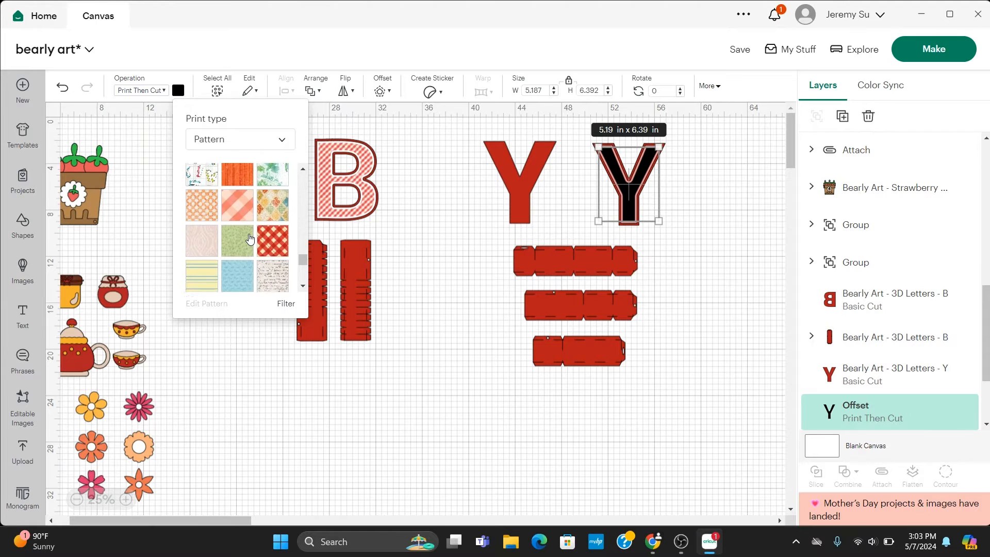
{"action": "scroll", "coordinate": [250, 238], "scroll_direction": "down", "scroll_amount": 8}
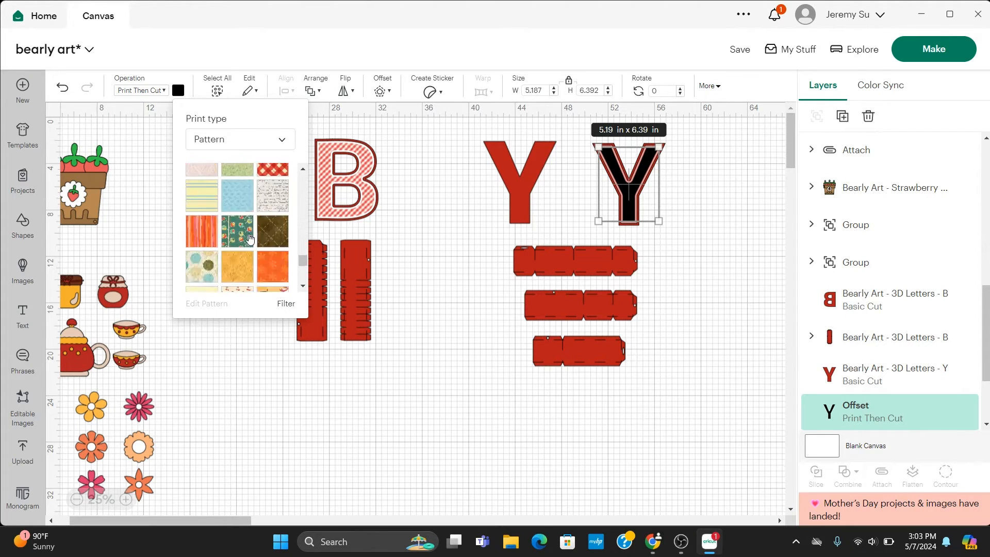
{"action": "scroll", "coordinate": [249, 239], "scroll_direction": "down", "scroll_amount": 8}
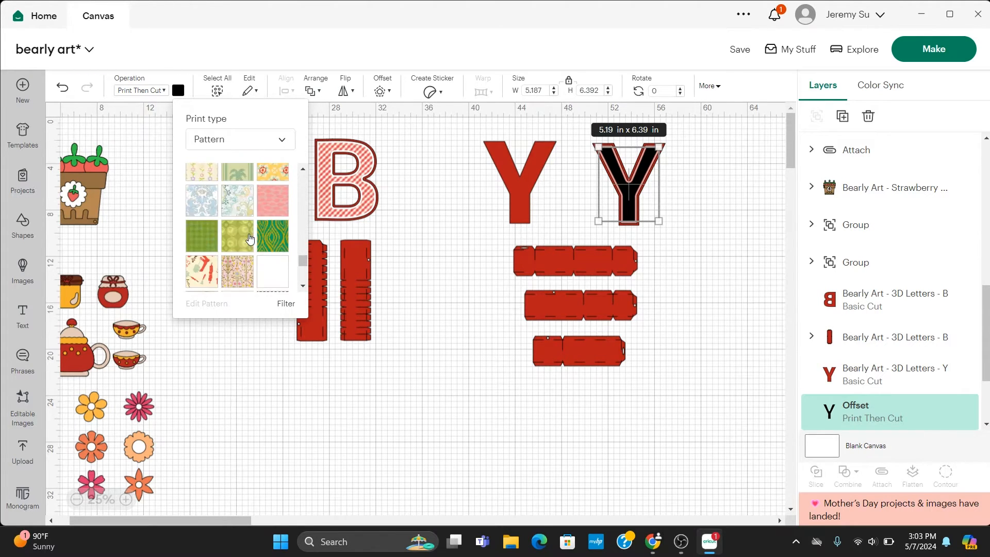
{"action": "scroll", "coordinate": [249, 238], "scroll_direction": "down", "scroll_amount": 4}
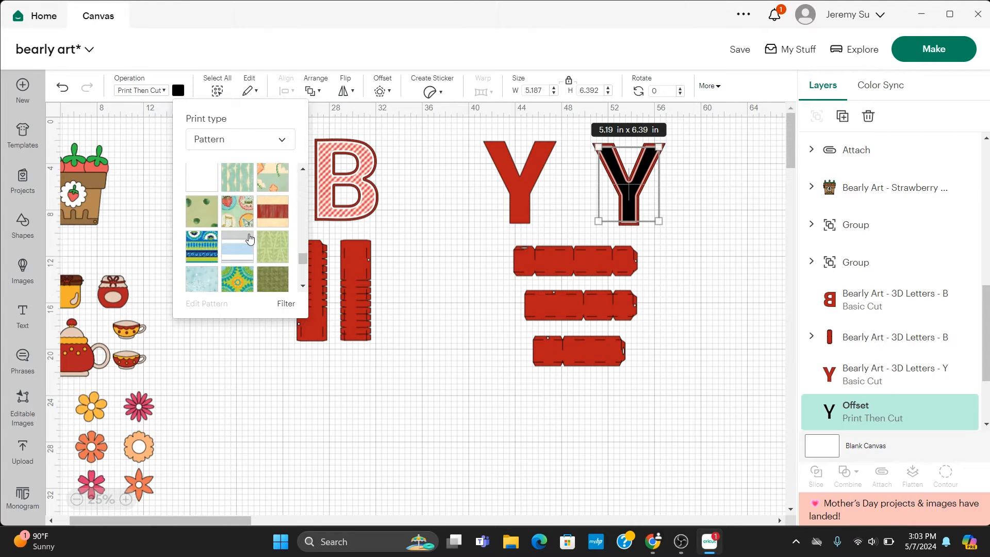
{"action": "scroll", "coordinate": [249, 238], "scroll_direction": "down", "scroll_amount": 8}
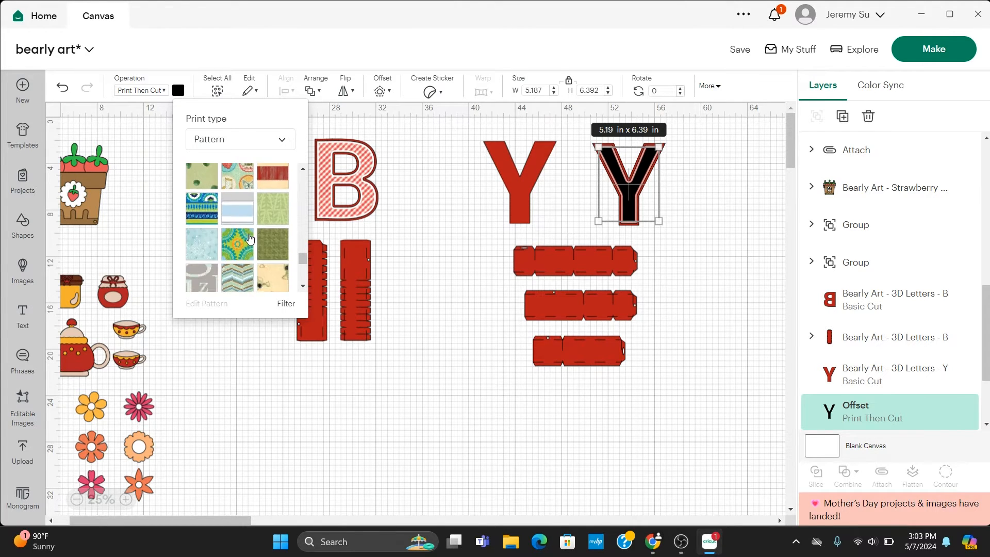
{"action": "scroll", "coordinate": [250, 238], "scroll_direction": "down", "scroll_amount": 8}
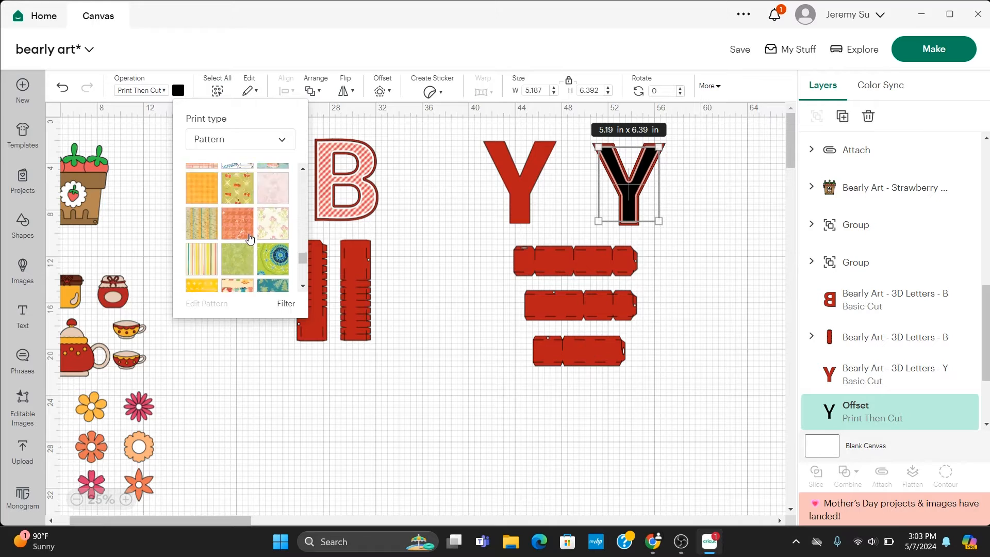
{"action": "scroll", "coordinate": [249, 238], "scroll_direction": "down", "scroll_amount": 6}
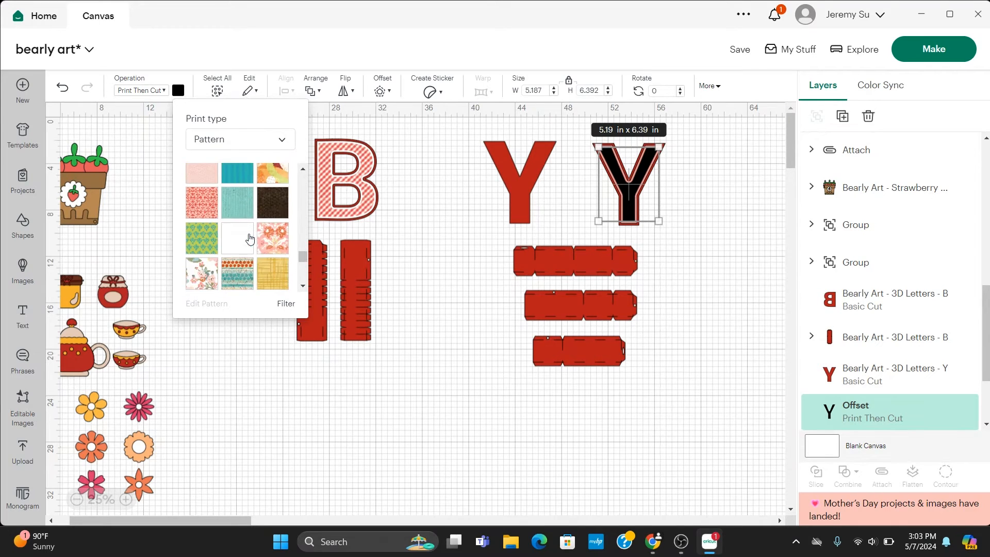
{"action": "scroll", "coordinate": [249, 238], "scroll_direction": "down", "scroll_amount": 4}
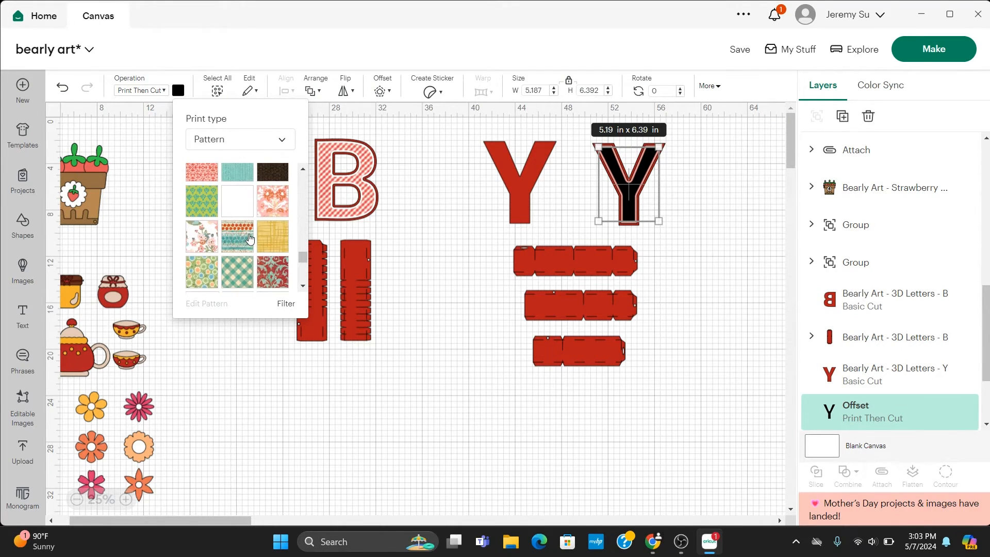
{"action": "left_click", "coordinate": [211, 239]}
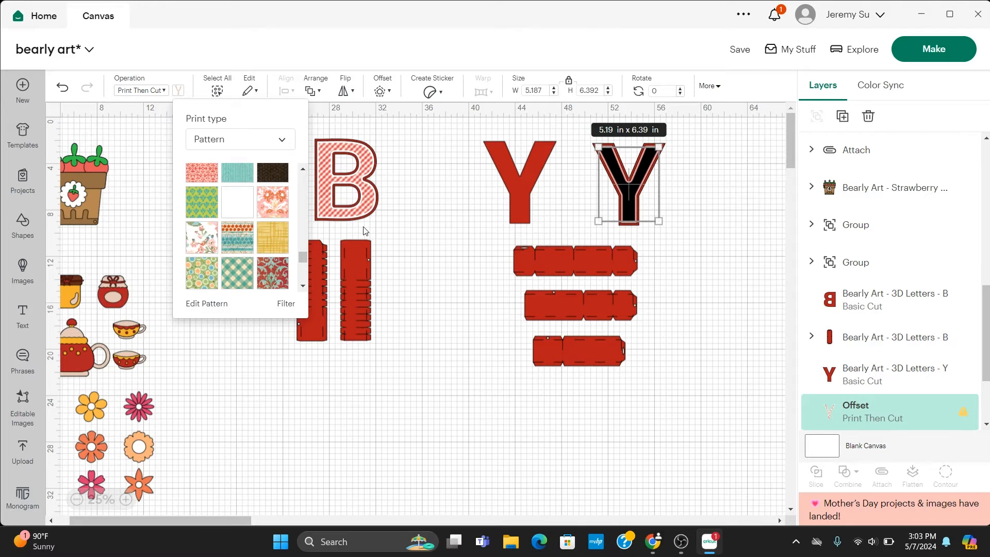
{"action": "left_click", "coordinate": [481, 294]}
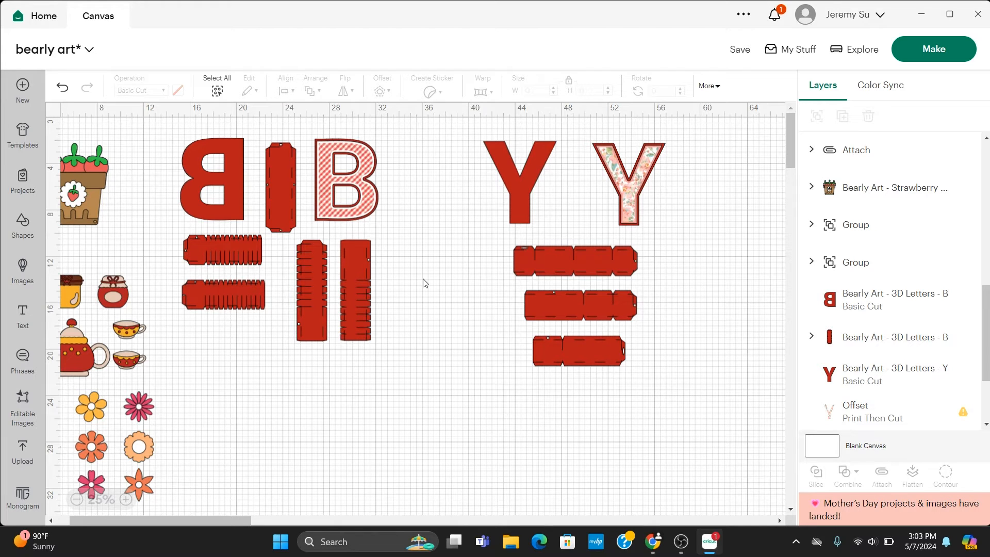
Step: Expand the tea set group's layers and delete the upper teacup from the canvas
{"action": "scroll", "coordinate": [424, 282], "scroll_direction": "left", "scroll_amount": 3}
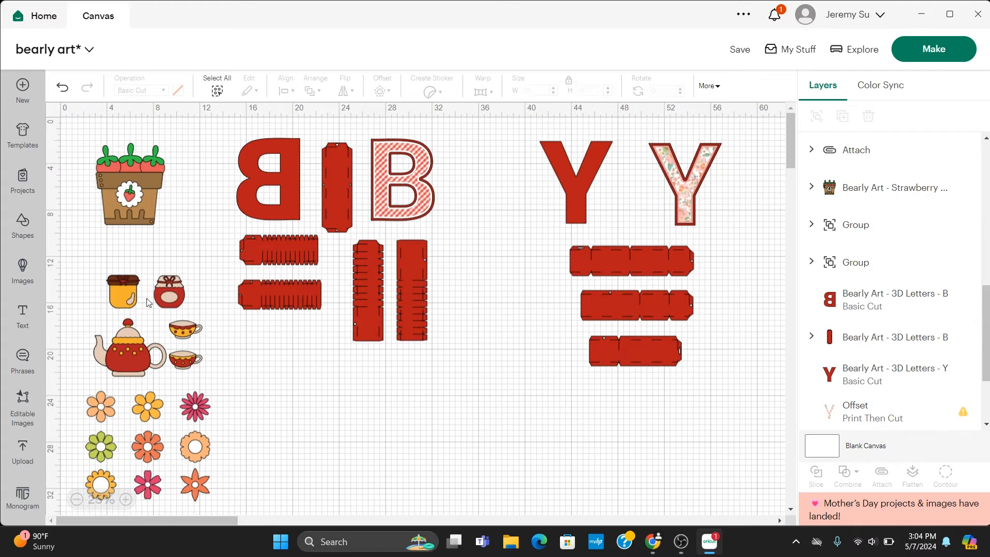
{"action": "left_click", "coordinate": [123, 298]}
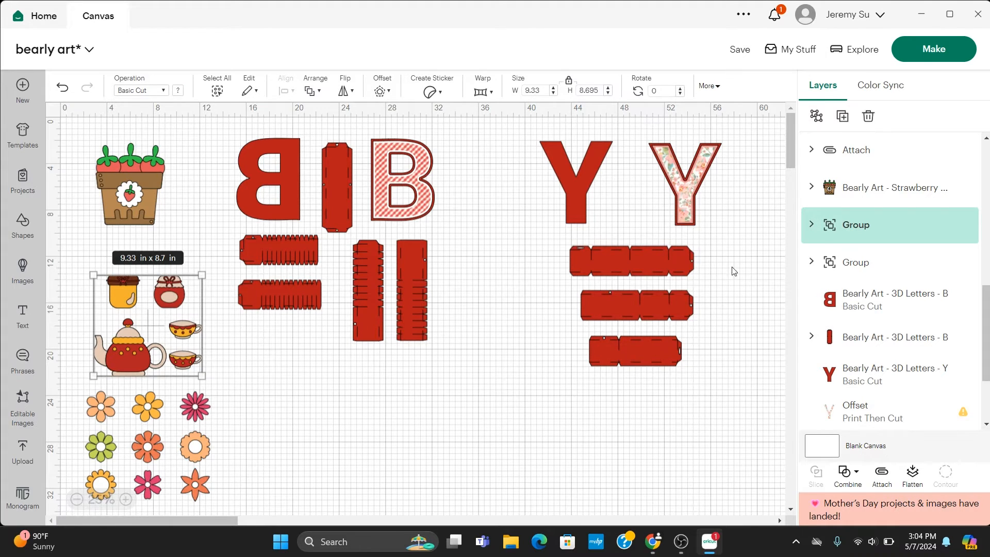
{"action": "left_click", "coordinate": [812, 225]}
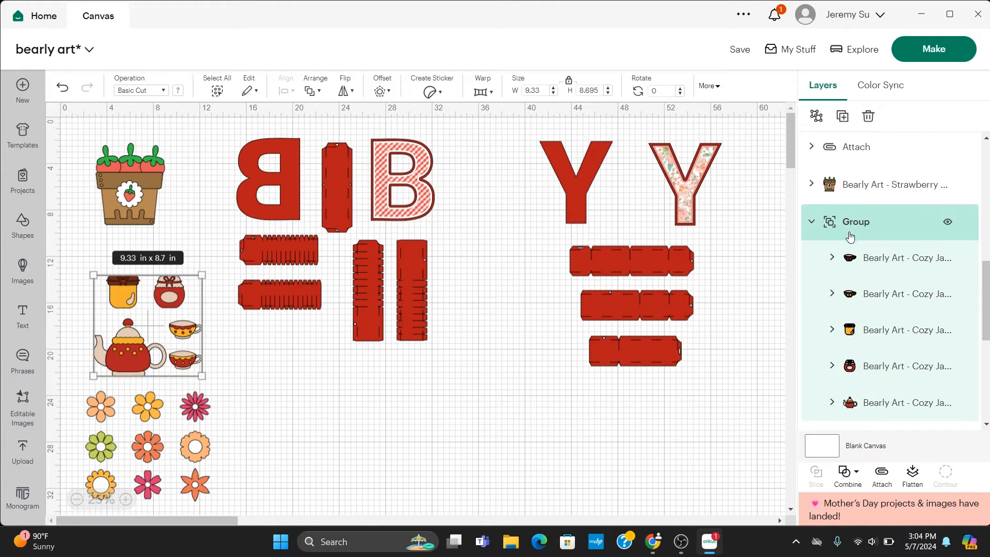
{"action": "scroll", "coordinate": [849, 238], "scroll_direction": "down", "scroll_amount": 1}
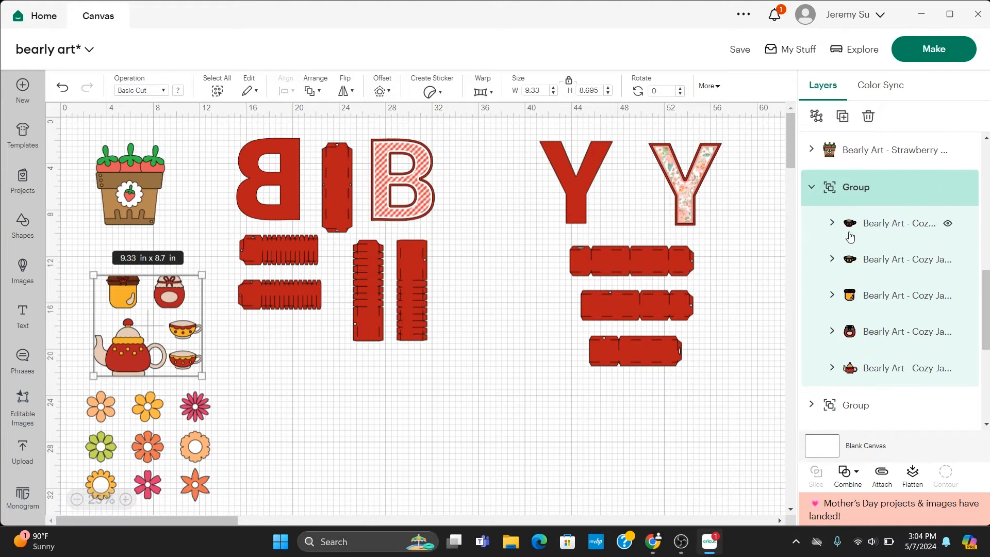
{"action": "left_click", "coordinate": [891, 336]}
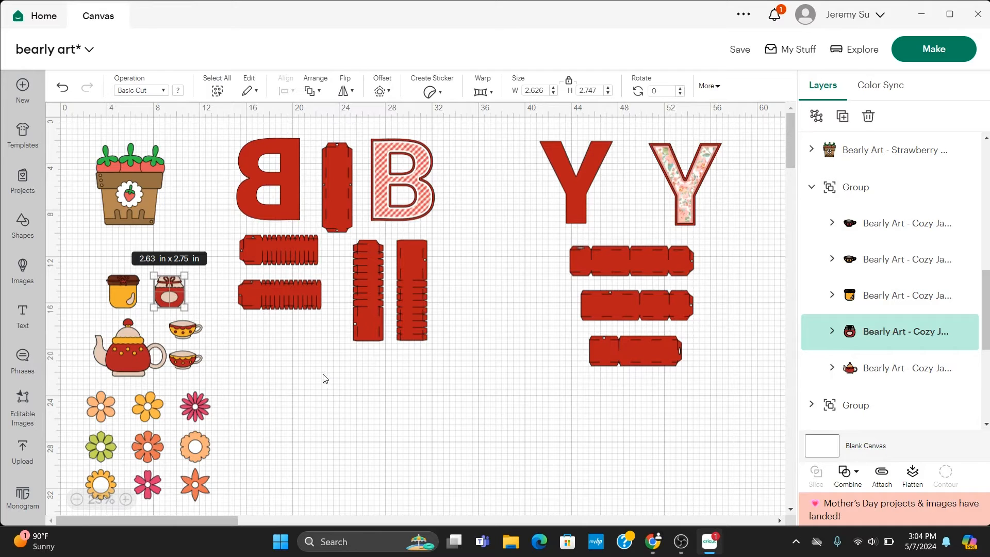
{"action": "left_click", "coordinate": [190, 328]}
{"action": "key", "text": "Delete"}
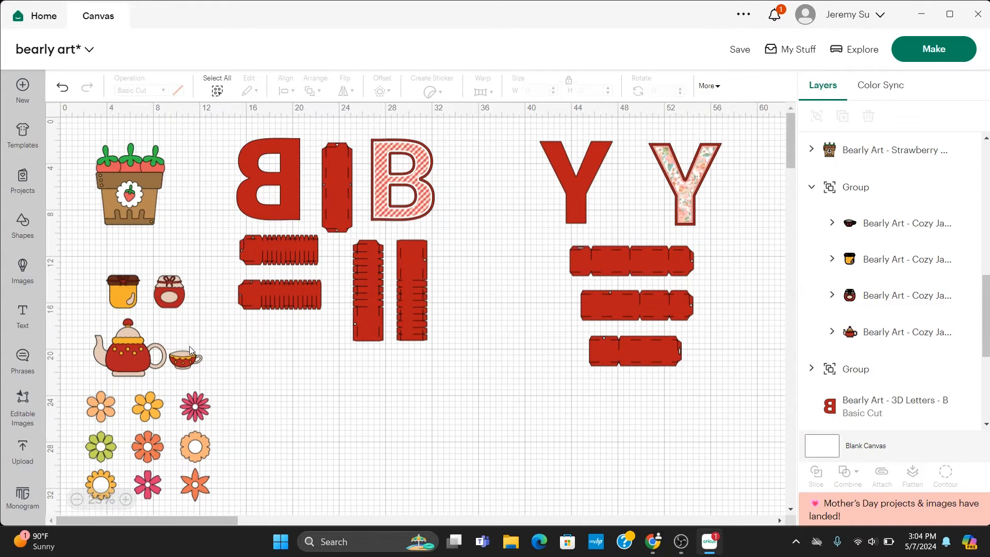
Step: Delete the remaining teacup beside the teapot
{"action": "left_click", "coordinate": [189, 358]}
{"action": "key", "text": "Delete"}
{"action": "key", "text": "ctrl+z"}
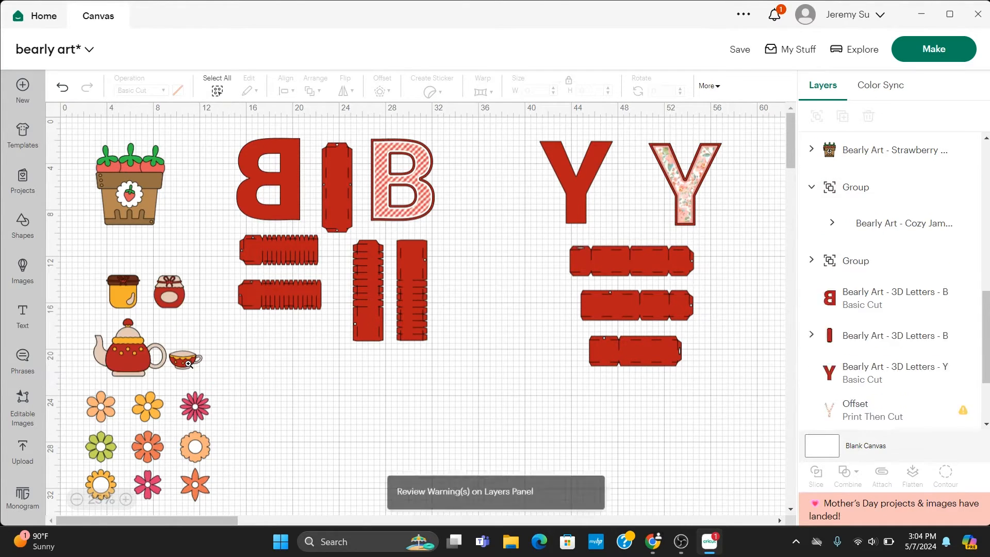
{"action": "key", "text": "ctrl+z"}
{"action": "key", "text": "Delete"}
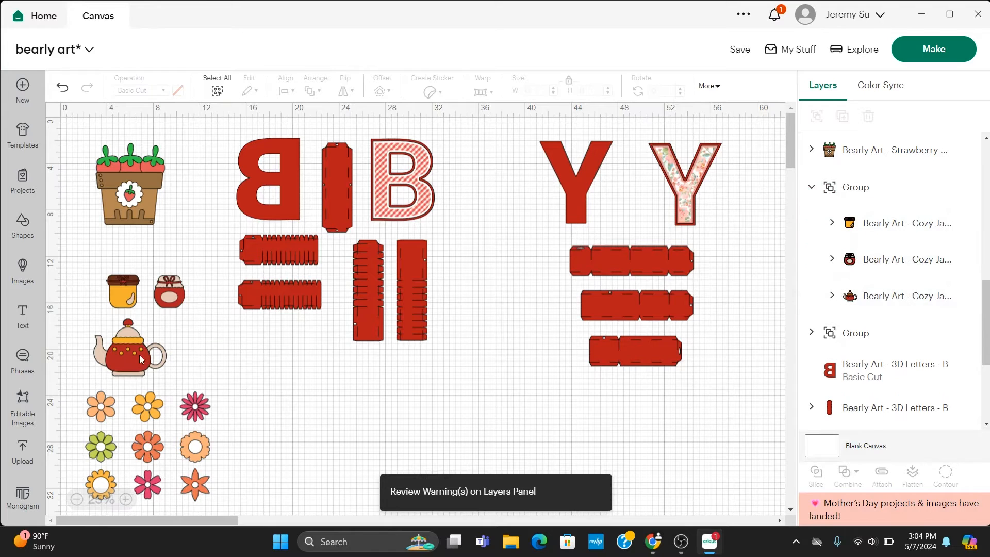
Step: Delete the teapot and the yellow jam jar, keeping only the red jar in the group
{"action": "left_click", "coordinate": [128, 345]}
{"action": "key", "text": "Delete"}
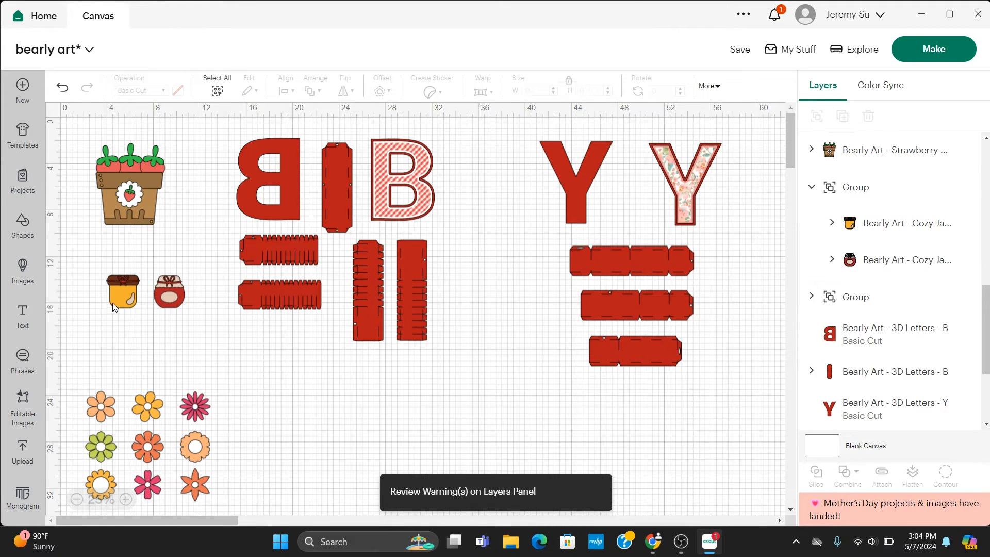
{"action": "left_click", "coordinate": [121, 303]}
{"action": "left_click", "coordinate": [122, 306]}
{"action": "key", "text": "Delete"}
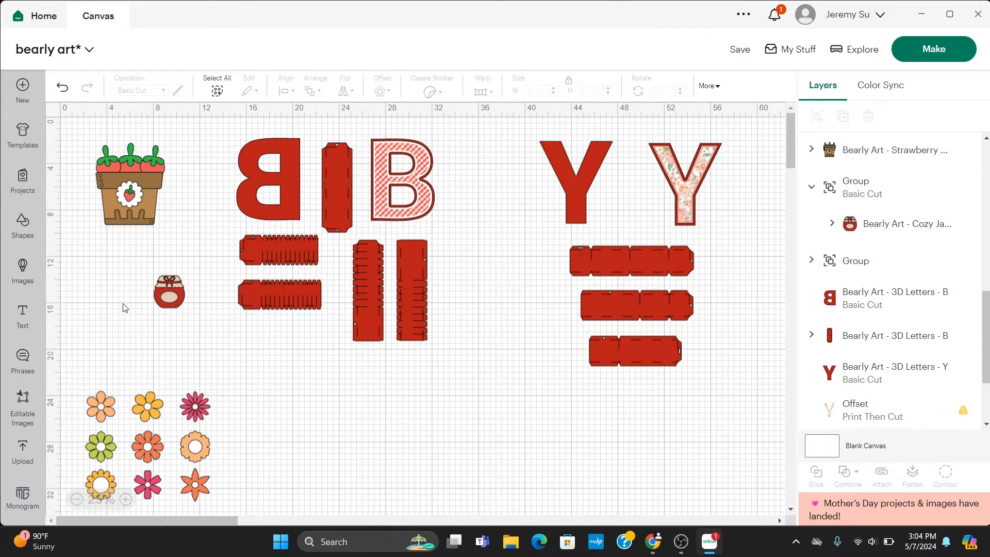
Step: Move the red jam jar up and to the left, just below the strawberry pot
{"action": "left_click", "coordinate": [181, 286]}
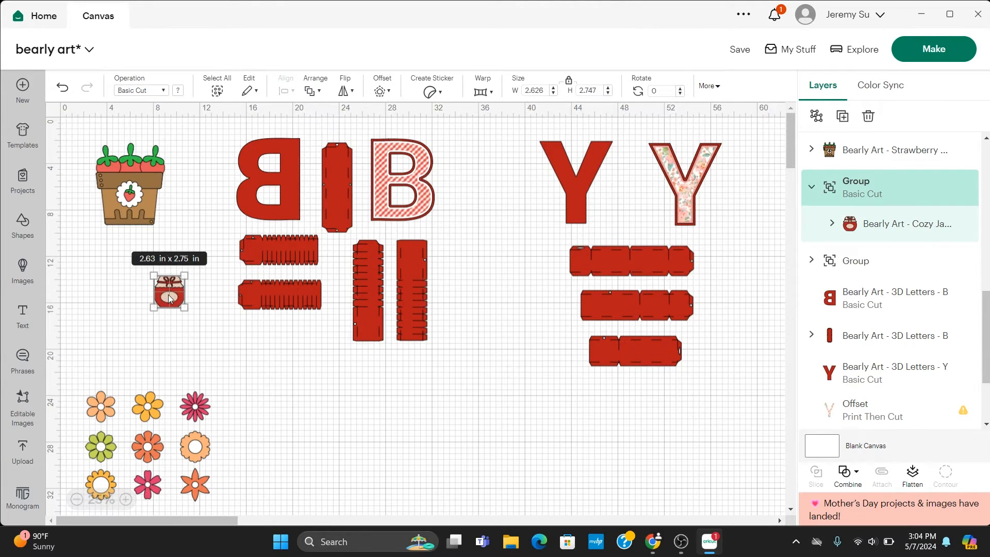
{"action": "left_click", "coordinate": [217, 342]}
{"action": "left_click_drag", "start_coordinate": [173, 298], "coordinate": [92, 283]}
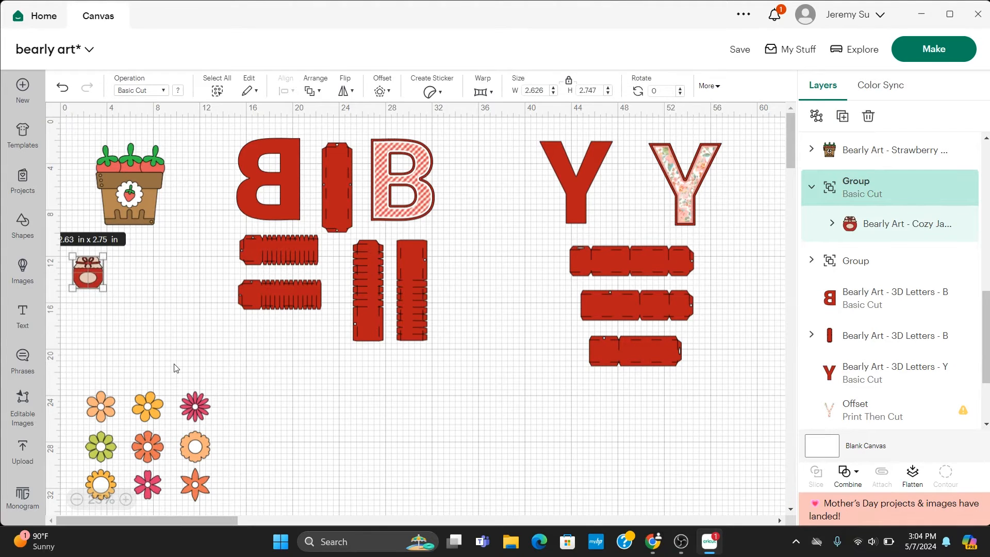
{"action": "scroll", "coordinate": [175, 368], "scroll_direction": "down", "scroll_amount": 1}
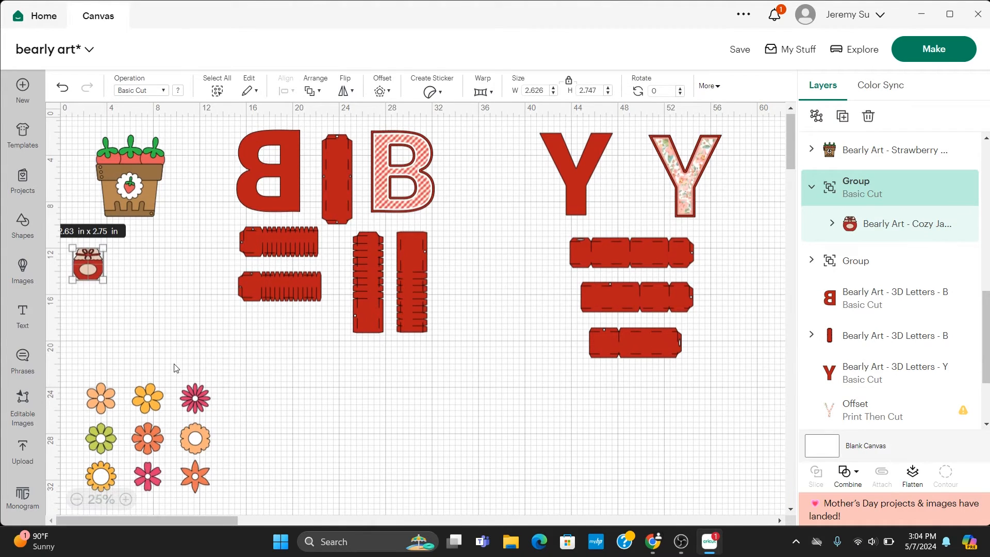
Step: Shrink the strawberry pot proportionally to about 3.68 × 4.37 in
{"action": "left_click", "coordinate": [149, 203]}
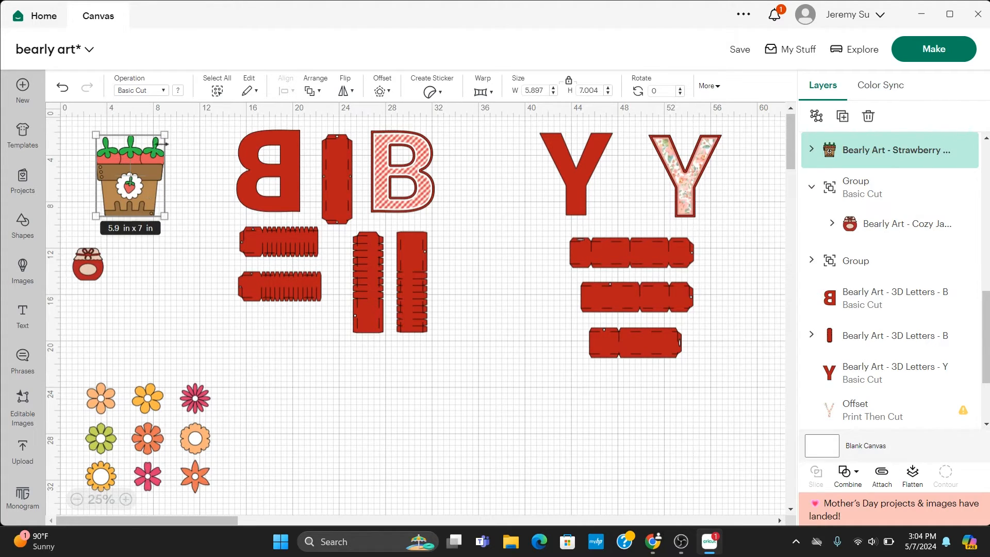
{"action": "left_click_drag", "start_coordinate": [166, 133], "coordinate": [140, 180]}
{"action": "left_click", "coordinate": [184, 218]}
Step: Examine the strawberry pot's individual layers, picking out the leaves of the rightmost strawberry
{"action": "double_click", "coordinate": [126, 192]}
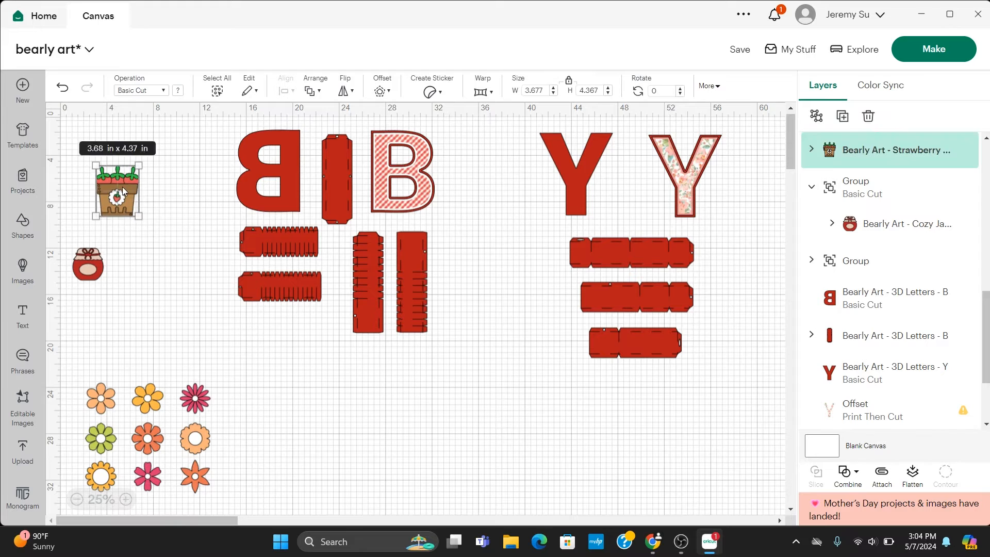
{"action": "left_click", "coordinate": [129, 179]}
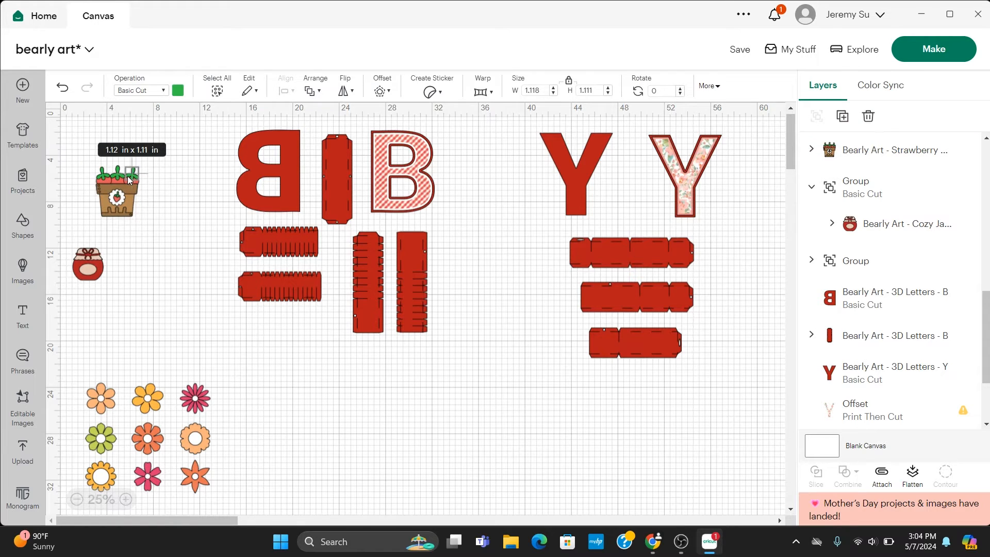
{"action": "left_click", "coordinate": [153, 179]}
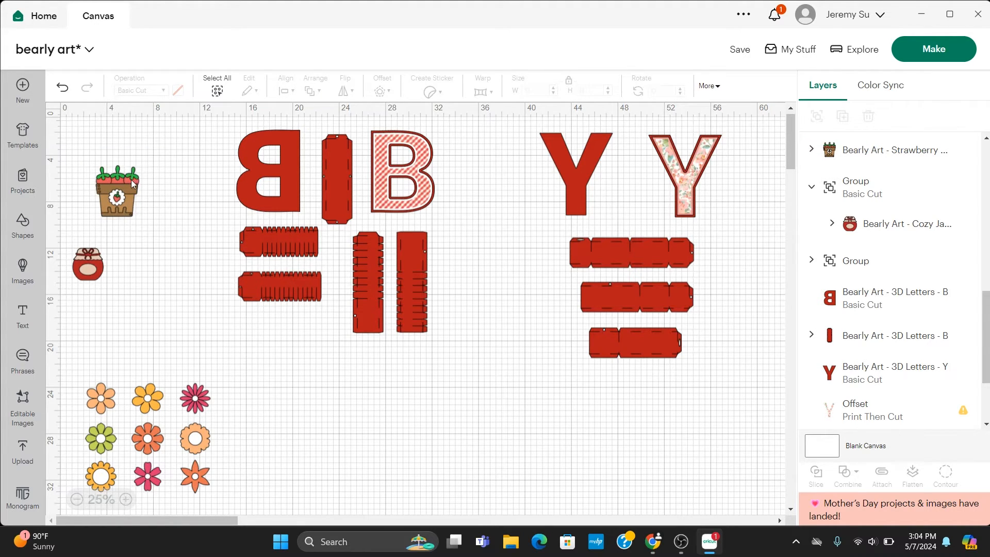
{"action": "double_click", "coordinate": [131, 179]}
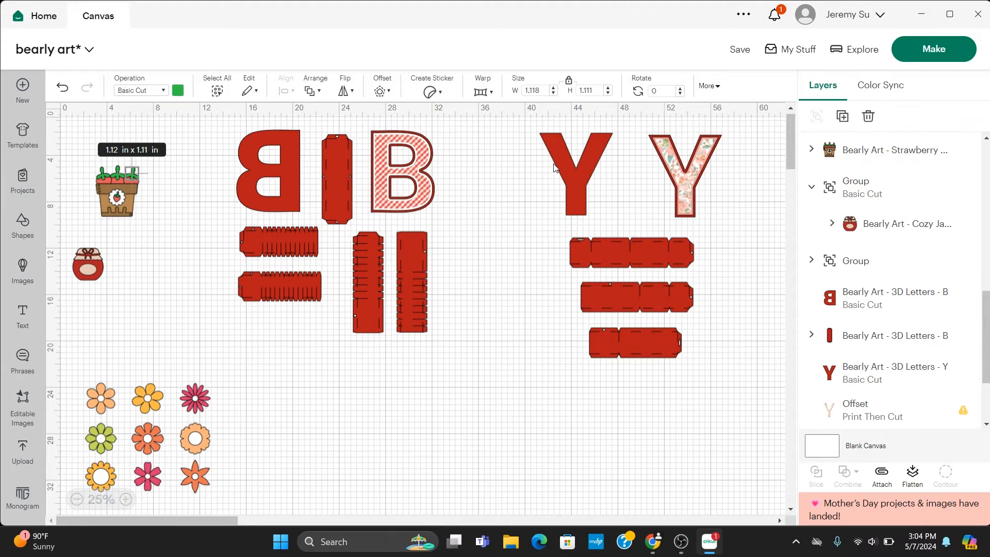
{"action": "left_click", "coordinate": [807, 150]}
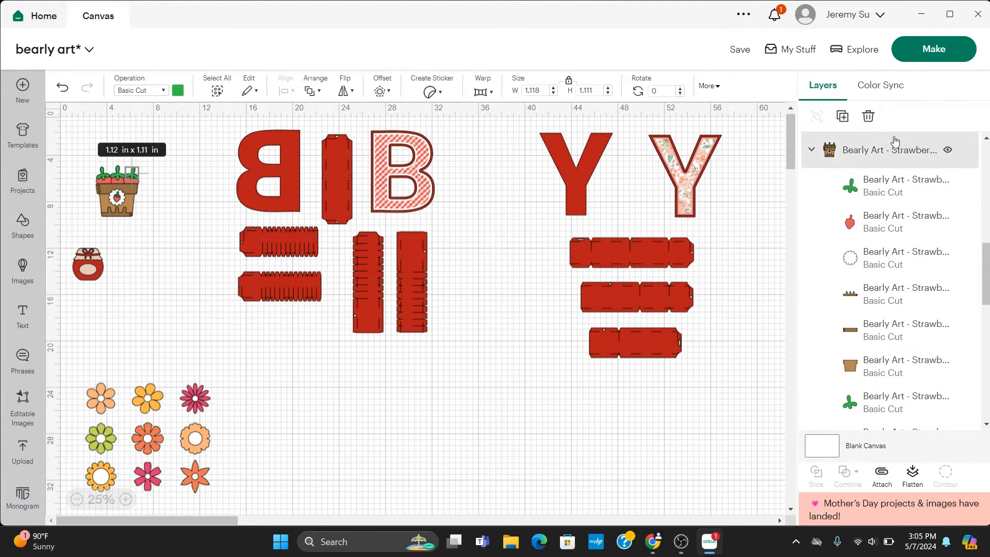
{"action": "scroll", "coordinate": [882, 258], "scroll_direction": "down", "scroll_amount": 4}
{"action": "scroll", "coordinate": [884, 279], "scroll_direction": "down", "scroll_amount": 3}
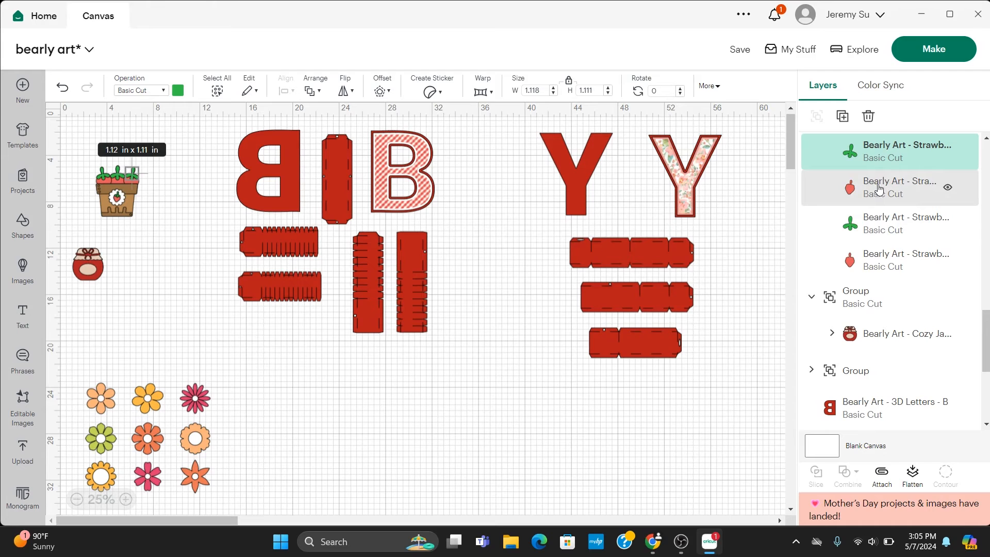
Step: Ungroup the strawberry pot into separate layers and shift the whole artwork slightly to the right
{"action": "left_click", "coordinate": [177, 183]}
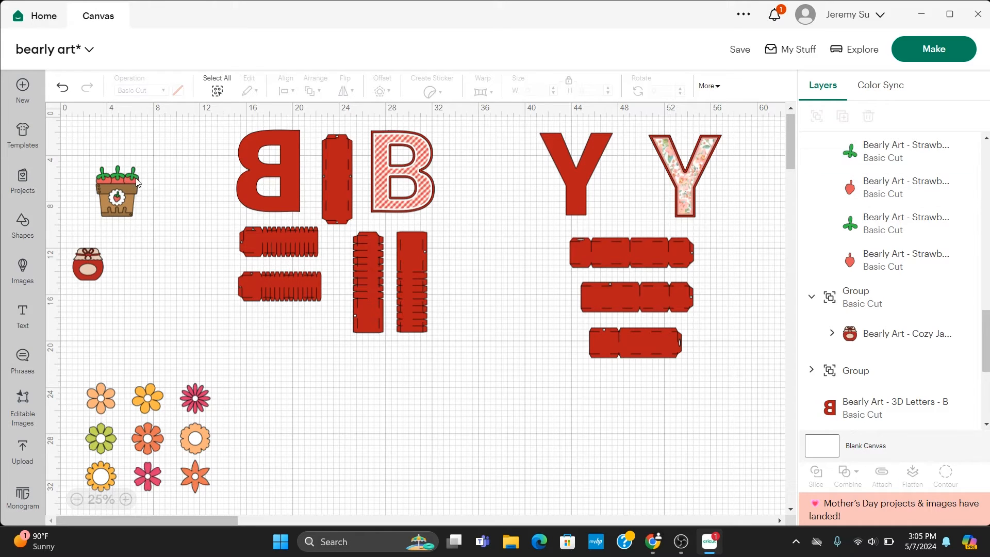
{"action": "left_click_drag", "start_coordinate": [135, 181], "coordinate": [140, 183]}
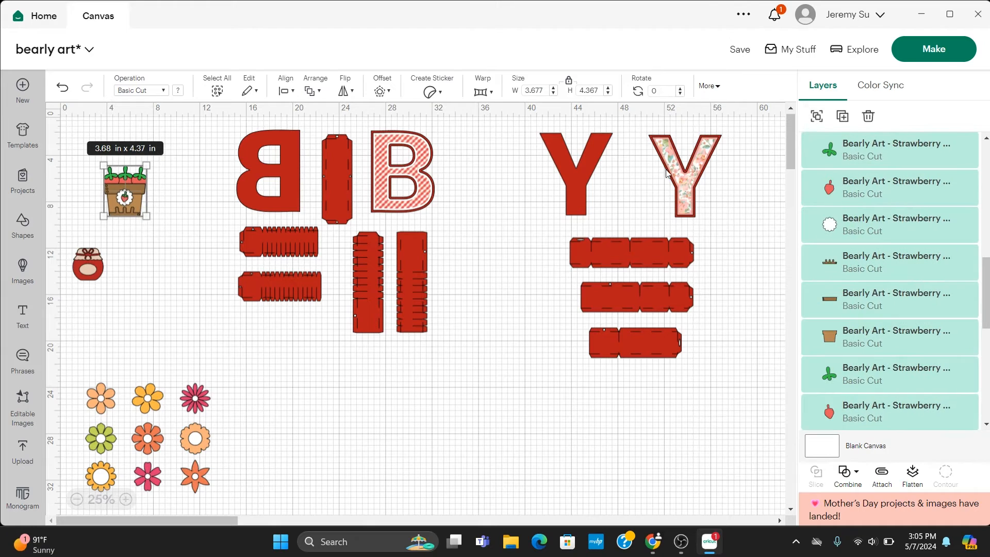
{"action": "left_click", "coordinate": [167, 200]}
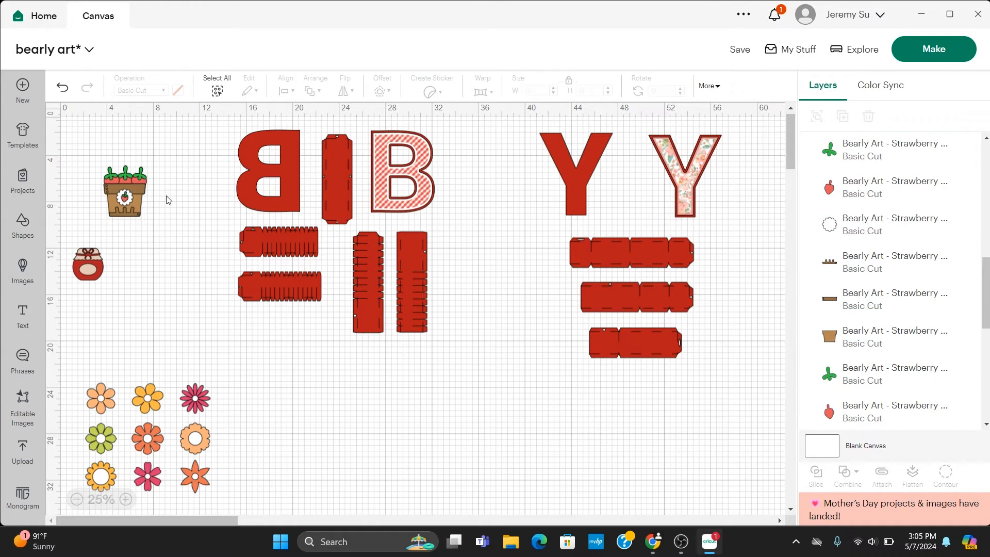
Step: Move the pot's rightmost strawberry out to the upper right and duplicate its leaves and berry three times around the pot
{"action": "left_click", "coordinate": [138, 178]}
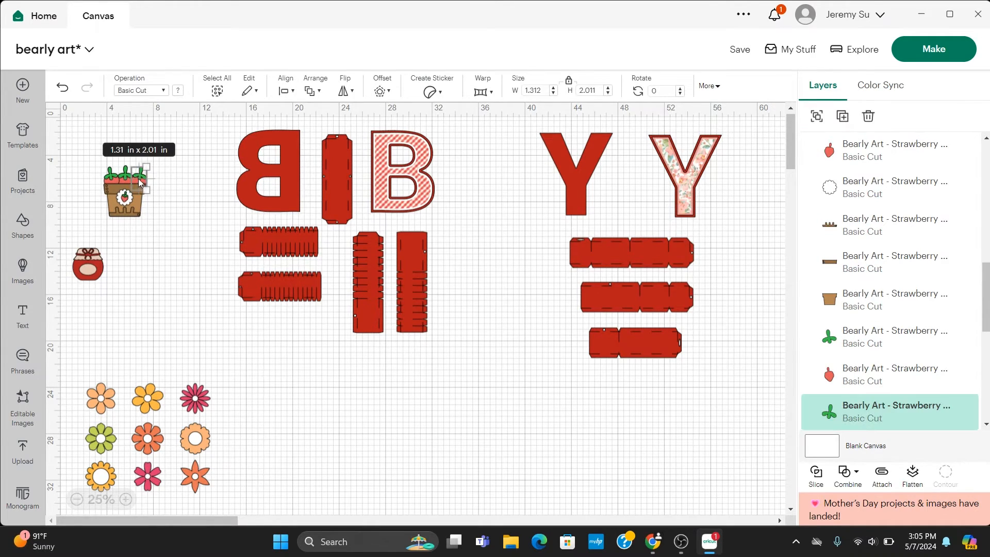
{"action": "left_click_drag", "start_coordinate": [138, 179], "coordinate": [168, 164]}
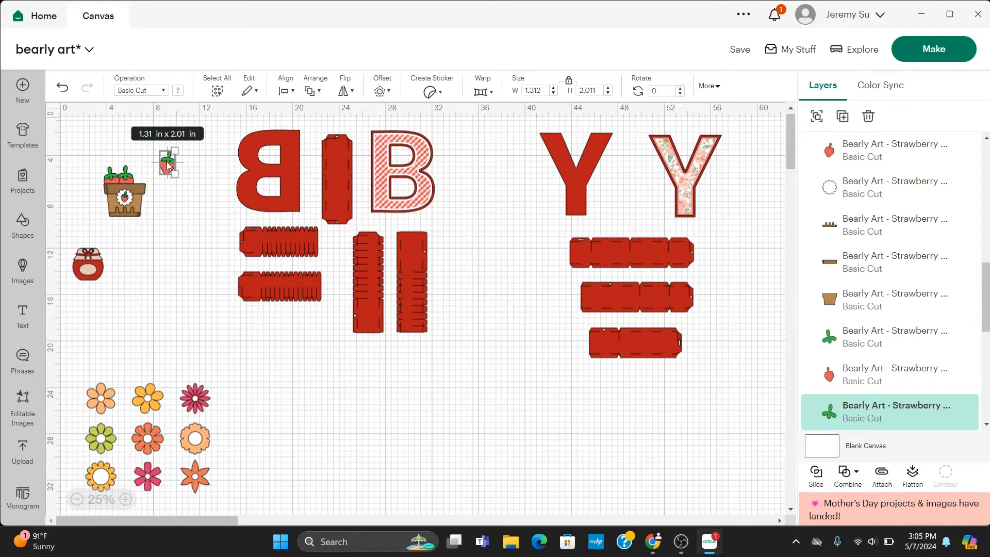
{"action": "key", "text": "ctrl+d"}
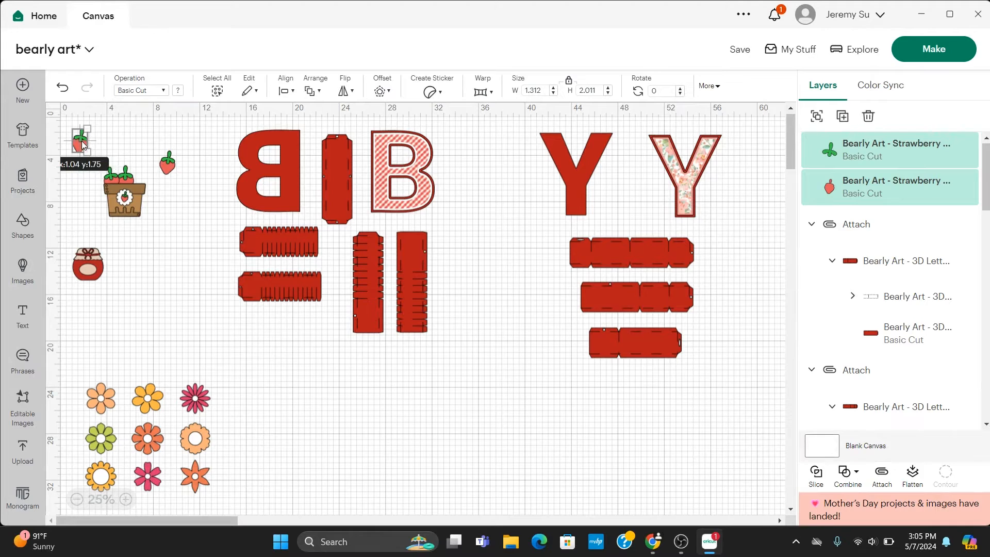
{"action": "left_click_drag", "start_coordinate": [84, 145], "coordinate": [133, 149]}
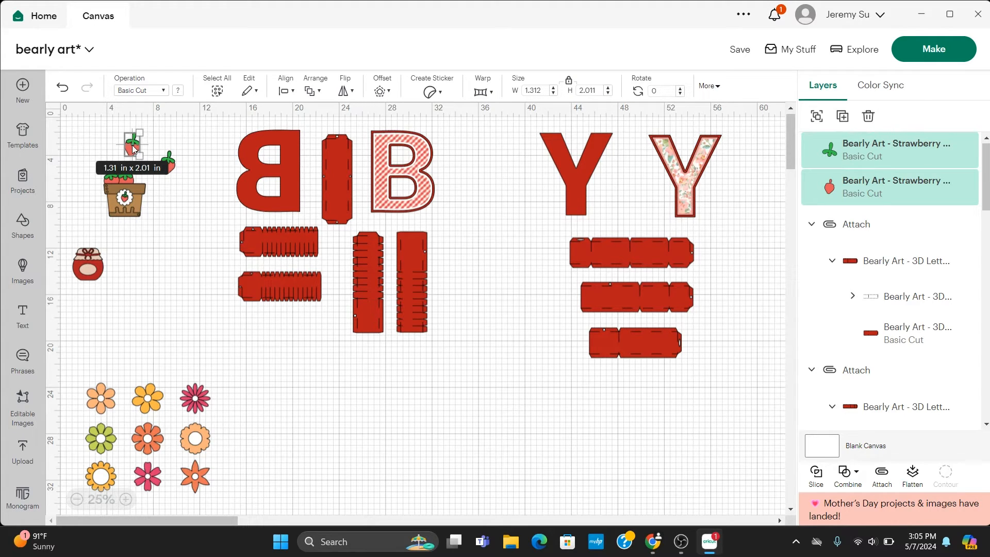
{"action": "key", "text": "ctrl+d"}
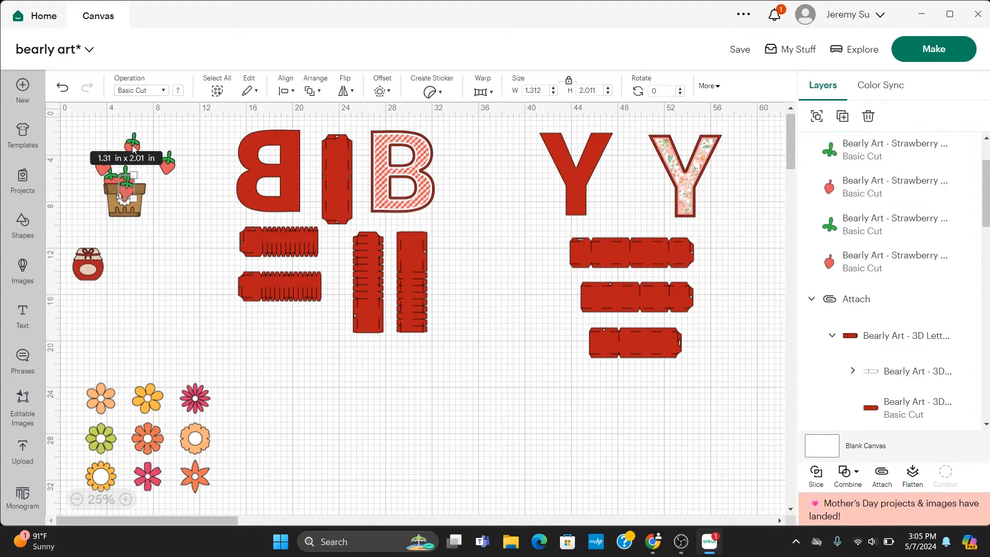
{"action": "left_click", "coordinate": [176, 220]}
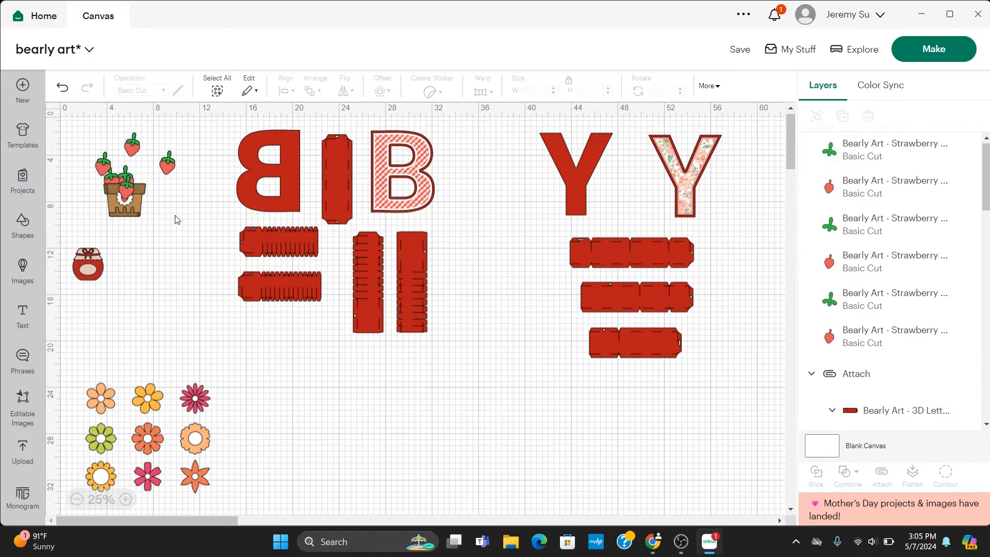
{"action": "left_click_drag", "start_coordinate": [125, 192], "coordinate": [175, 238]}
{"action": "key", "text": "ctrl+z"}
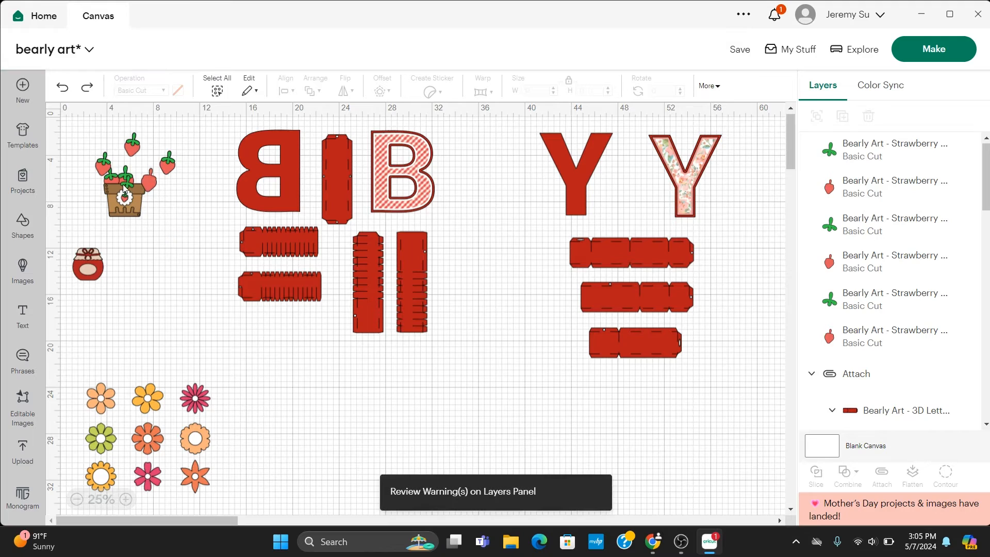
{"action": "key", "text": "ctrl+z"}
{"action": "left_click", "coordinate": [127, 188]}
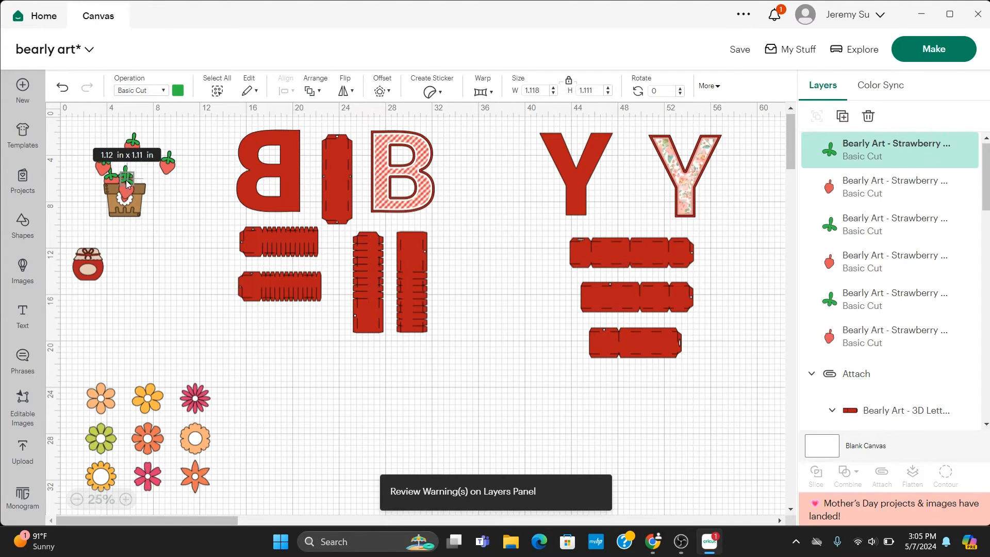
{"action": "key", "text": "Escape"}
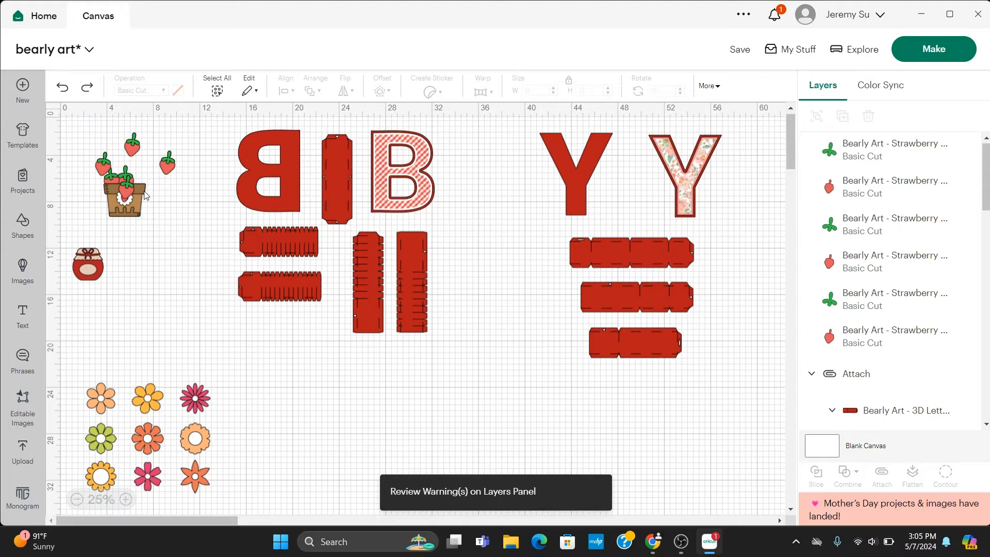
{"action": "mouse_move", "coordinate": [168, 166]}
{"action": "left_mouse_down"}
{"action": "mouse_move", "coordinate": [175, 174]}
{"action": "mouse_move", "coordinate": [165, 174]}
{"action": "left_mouse_up"}
{"action": "key", "text": "ctrl+z"}
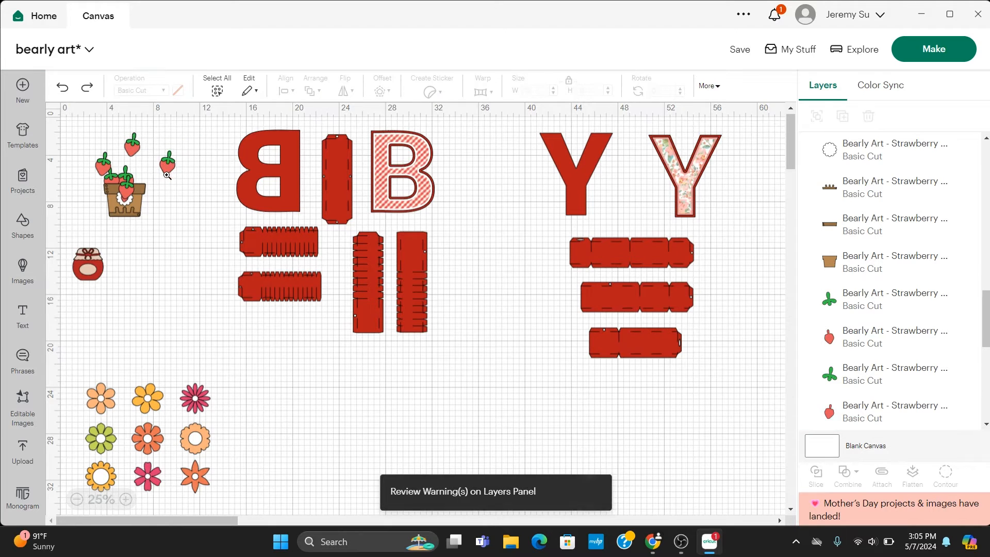
Step: Group the leaves and berry of the loose strawberry at the far right, and likewise those of the topmost strawberry
{"action": "left_click_drag", "start_coordinate": [161, 139], "coordinate": [180, 178]}
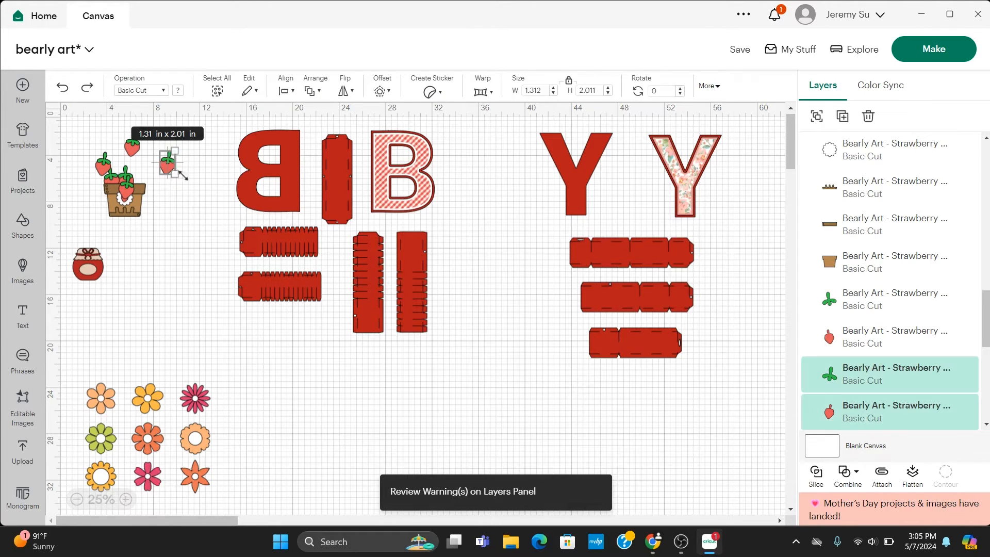
{"action": "left_click", "coordinate": [814, 118]}
{"action": "left_click", "coordinate": [158, 214]}
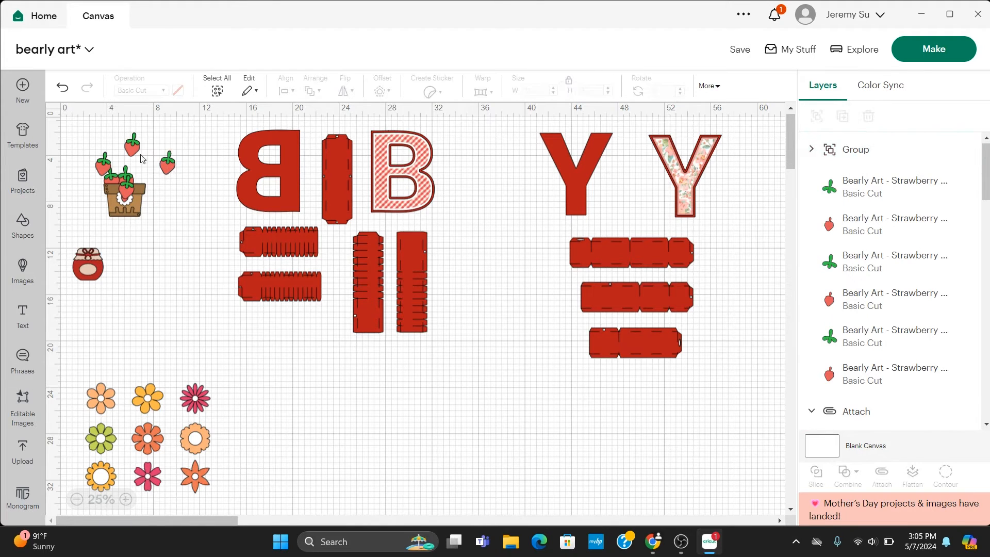
{"action": "left_click_drag", "start_coordinate": [121, 137], "coordinate": [158, 166]}
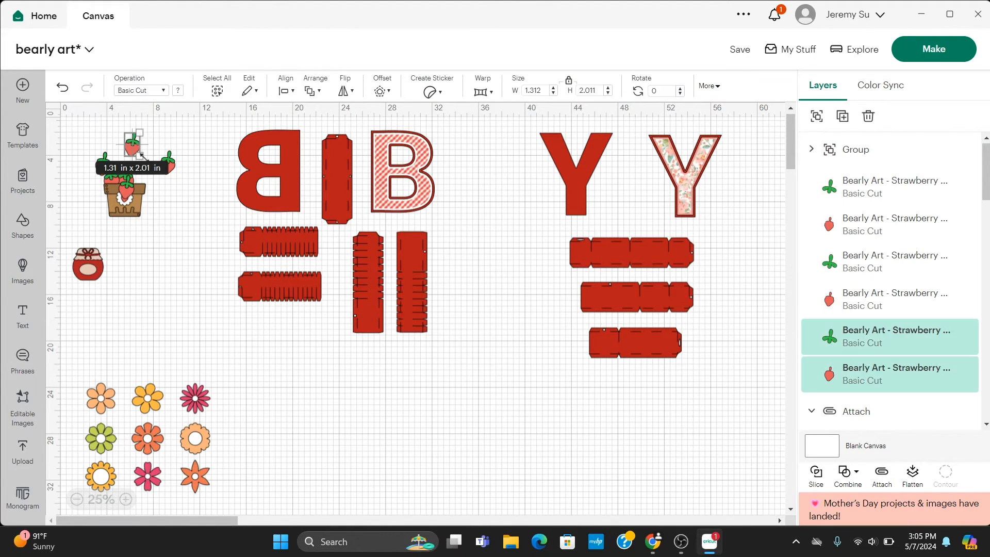
{"action": "left_click", "coordinate": [816, 116]}
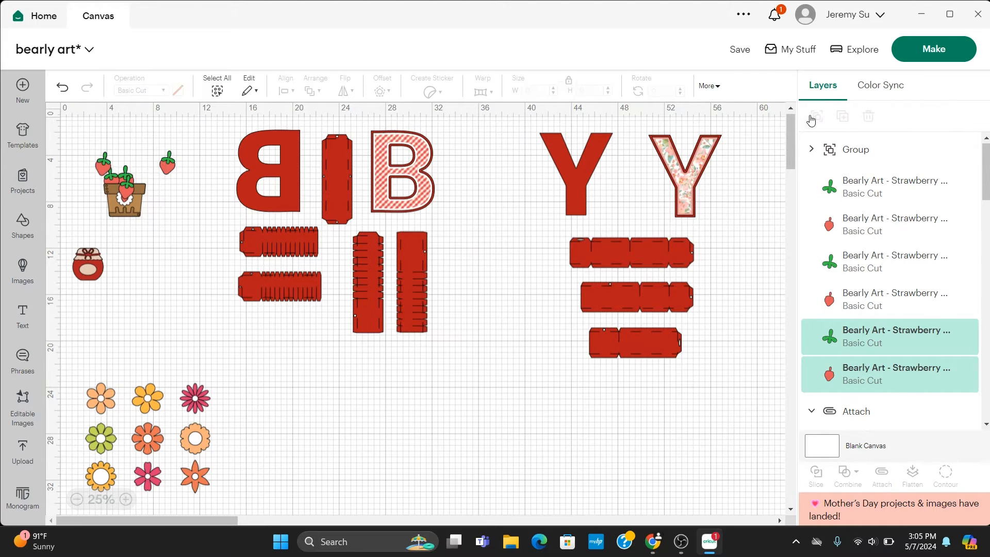
{"action": "left_click", "coordinate": [126, 184]}
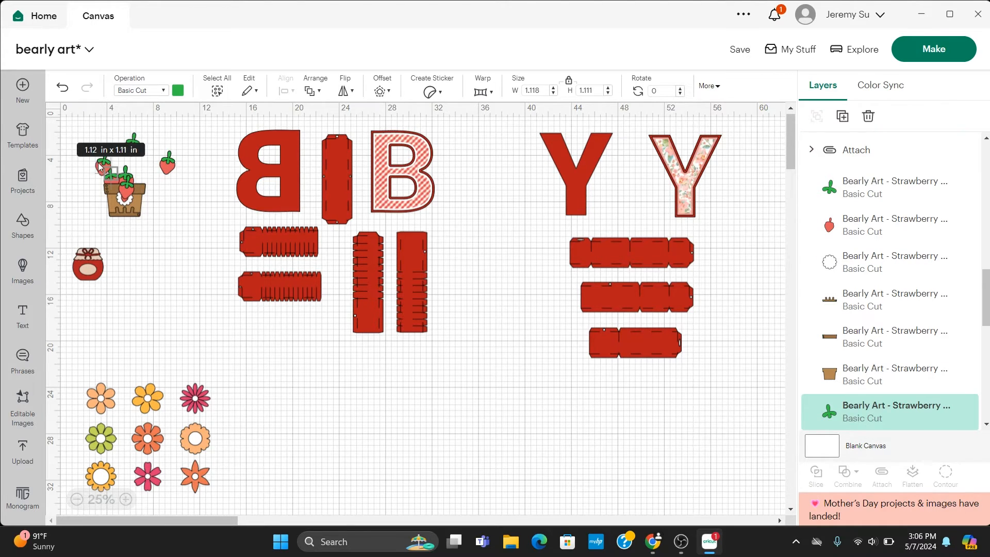
{"action": "left_click", "coordinate": [99, 164]}
{"action": "left_click", "coordinate": [80, 149]}
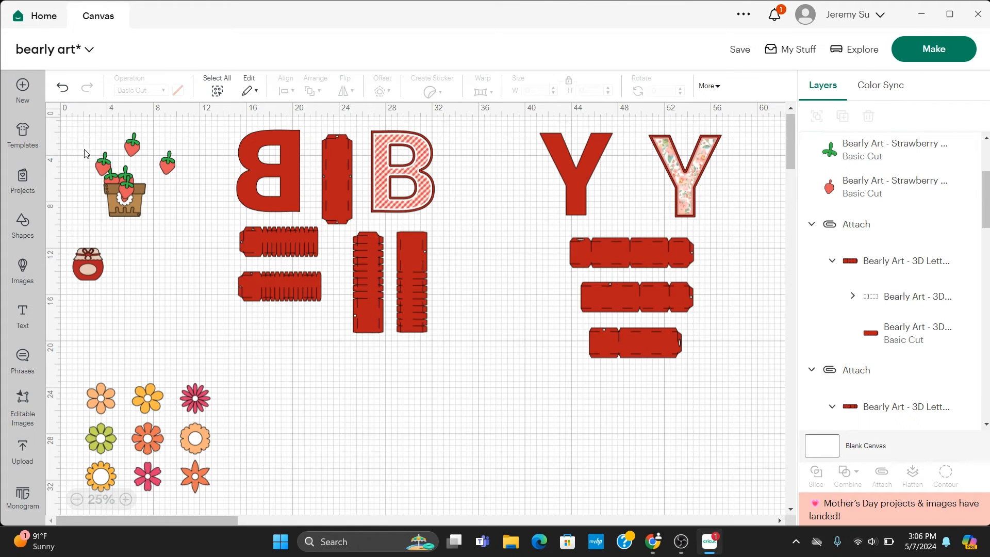
{"action": "left_click_drag", "start_coordinate": [86, 153], "coordinate": [123, 178]}
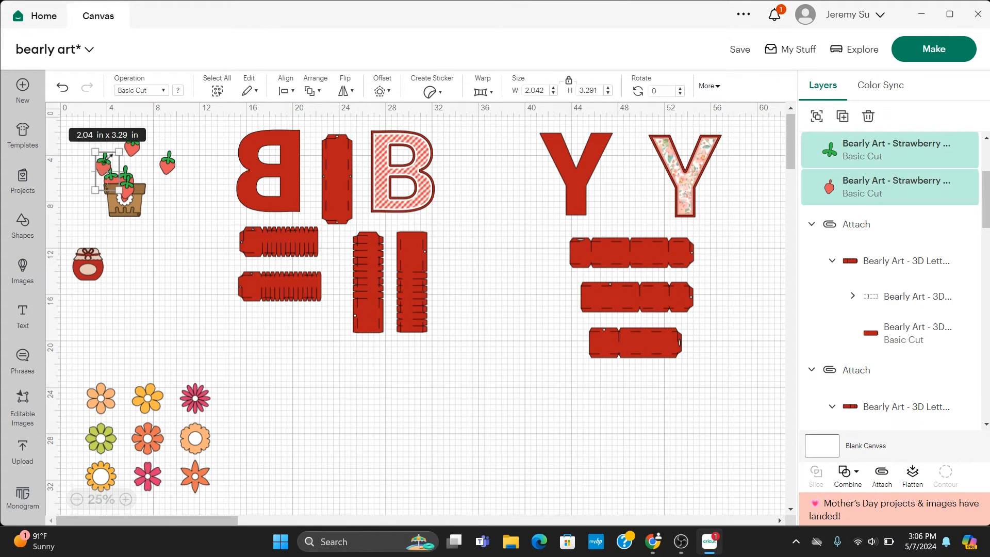
{"action": "left_click", "coordinate": [204, 221]}
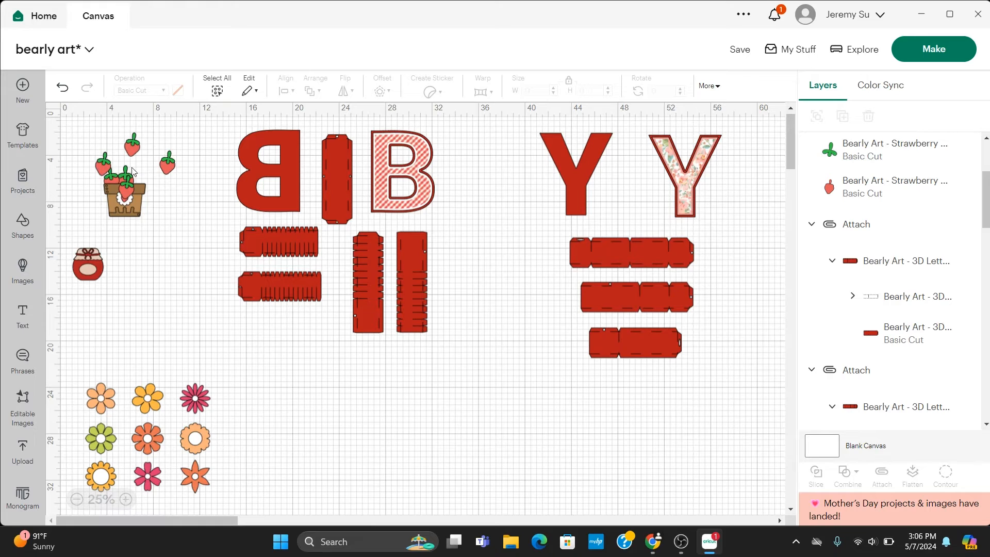
Step: Move the berry covering the pot's label to the right of the pot and place its leaves back on top of it
{"action": "left_click", "coordinate": [126, 498]}
{"action": "scroll", "coordinate": [174, 406], "scroll_direction": "left", "scroll_amount": 7}
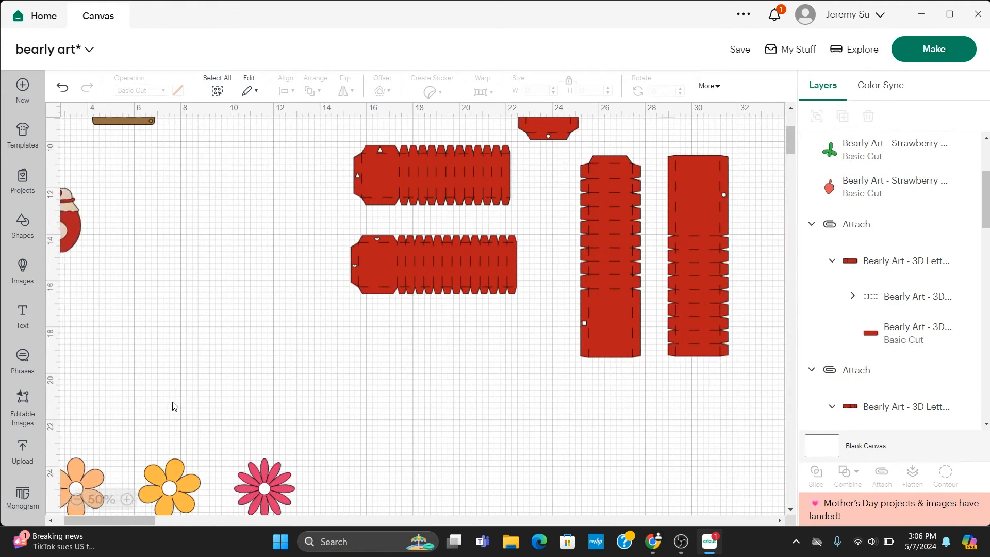
{"action": "scroll", "coordinate": [173, 407], "scroll_direction": "up", "scroll_amount": 4}
{"action": "scroll", "coordinate": [174, 406], "scroll_direction": "up", "scroll_amount": 1}
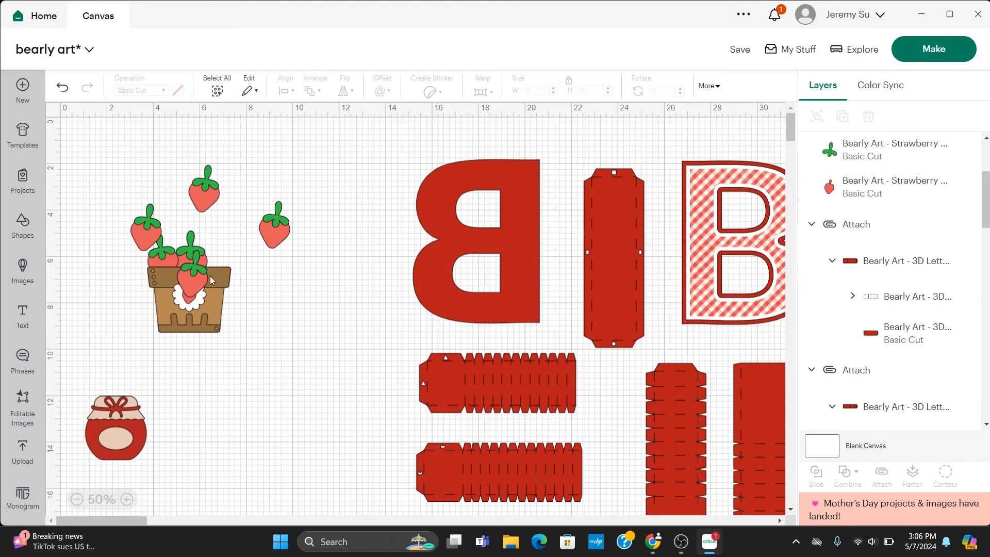
{"action": "left_click", "coordinate": [193, 269]}
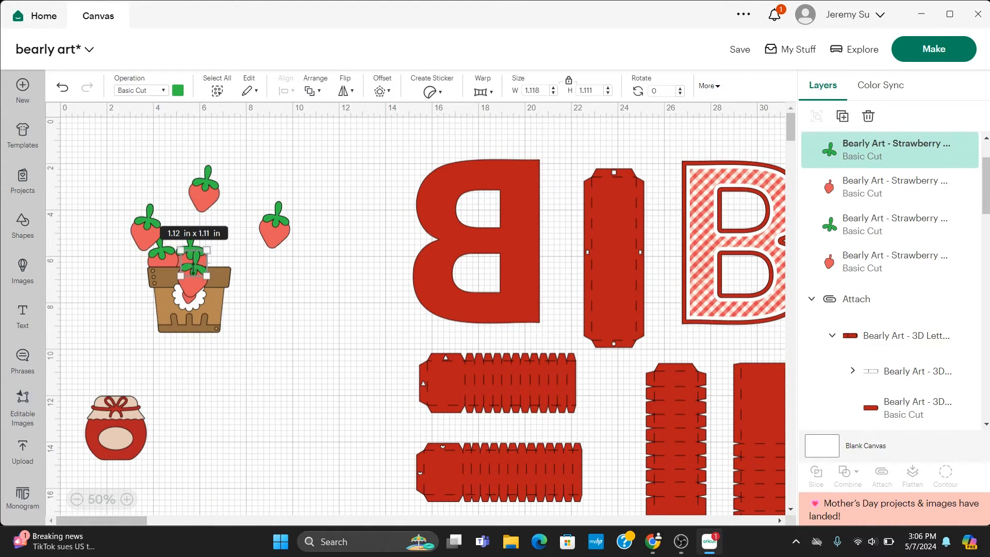
{"action": "left_click", "coordinate": [192, 286]}
{"action": "left_click_drag", "start_coordinate": [192, 286], "coordinate": [289, 299]}
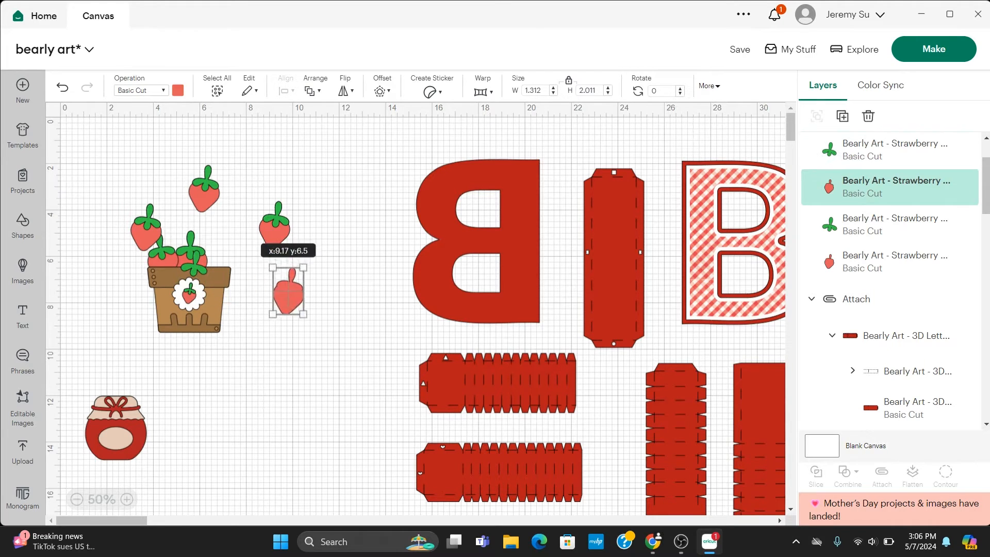
{"action": "left_click_drag", "start_coordinate": [193, 262], "coordinate": [294, 288]}
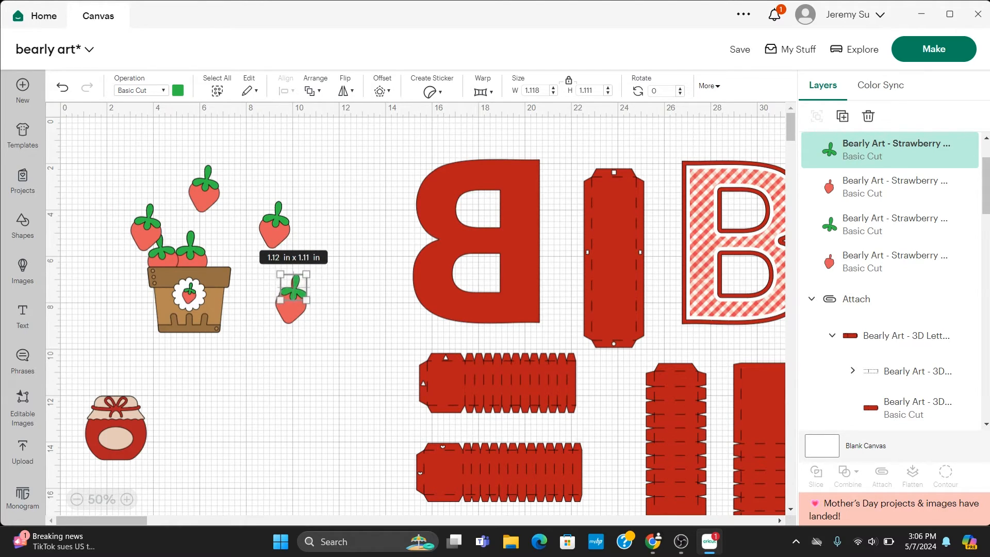
{"action": "key", "text": "Escape"}
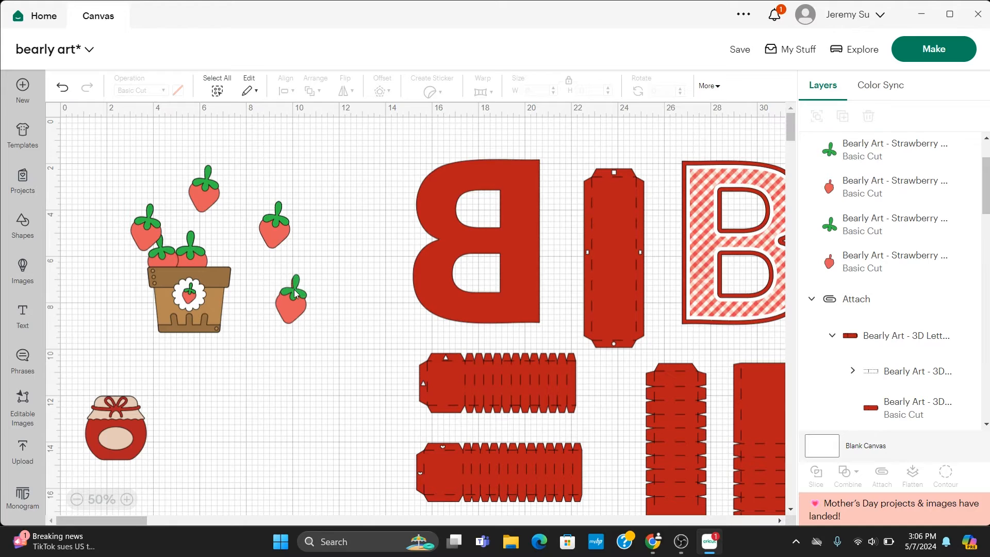
Step: Group the leaves and berry of the loose strawberry to the right of the pot
{"action": "left_click_drag", "start_coordinate": [294, 290], "coordinate": [341, 363]}
{"action": "left_click", "coordinate": [343, 288]}
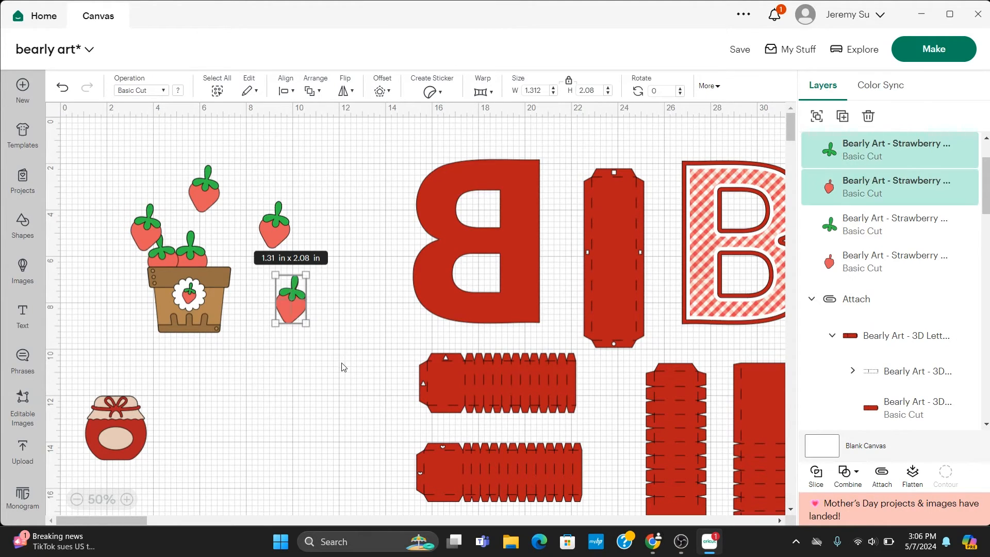
{"action": "left_click", "coordinate": [816, 118]}
{"action": "left_click", "coordinate": [347, 230]}
{"action": "left_click_drag", "start_coordinate": [151, 228], "coordinate": [174, 229]}
{"action": "left_click_drag", "start_coordinate": [174, 230], "coordinate": [168, 238]}
{"action": "key", "text": "ctrl+z"}
{"action": "left_click", "coordinate": [147, 233]}
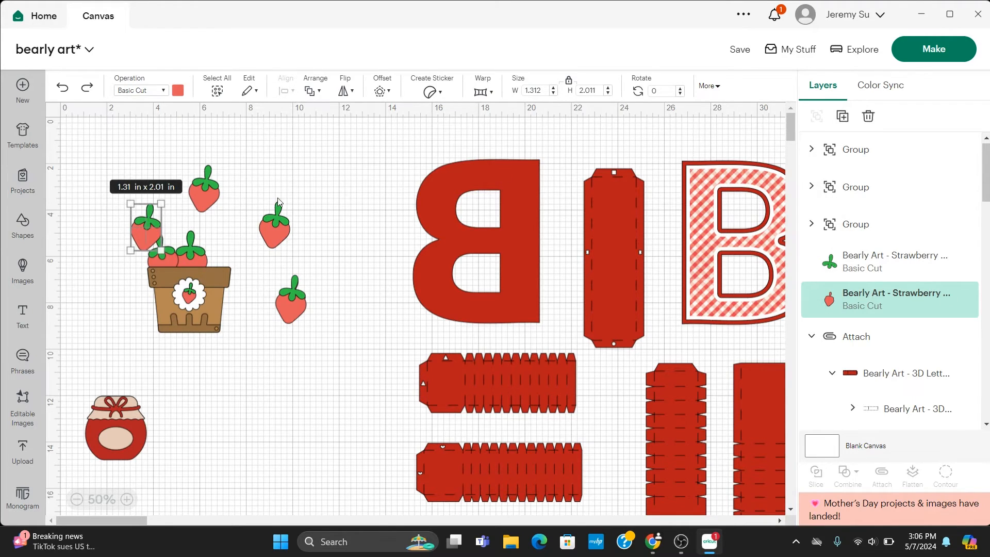
{"action": "left_click", "coordinate": [290, 191]}
Step: Place the upper-right grouped strawberry at the right end of the pot's strawberry row and send it to the back
{"action": "left_click", "coordinate": [277, 228]}
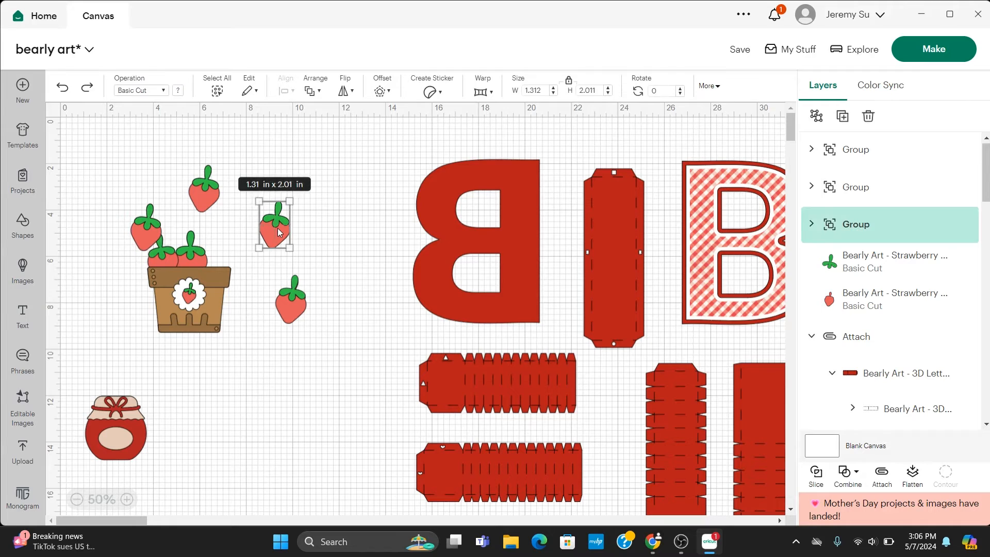
{"action": "left_click_drag", "start_coordinate": [278, 228], "coordinate": [221, 257]}
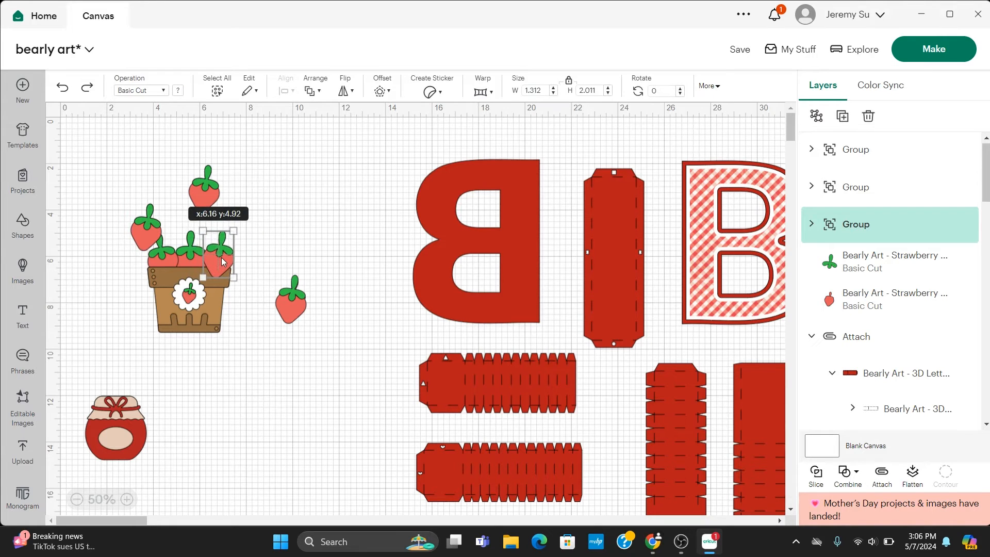
{"action": "left_click", "coordinate": [312, 91]}
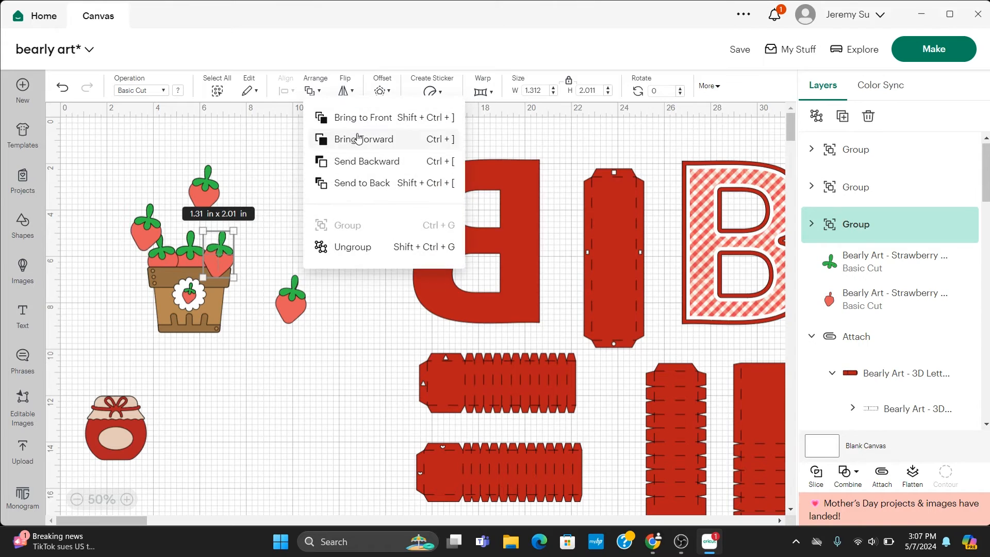
{"action": "left_click", "coordinate": [364, 166]}
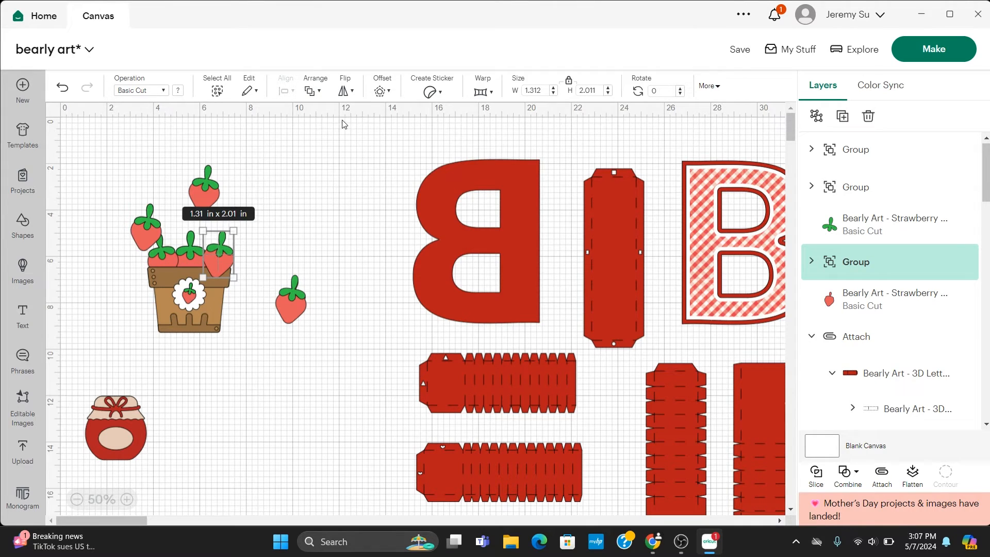
{"action": "left_click", "coordinate": [310, 91]}
{"action": "left_click", "coordinate": [338, 166]}
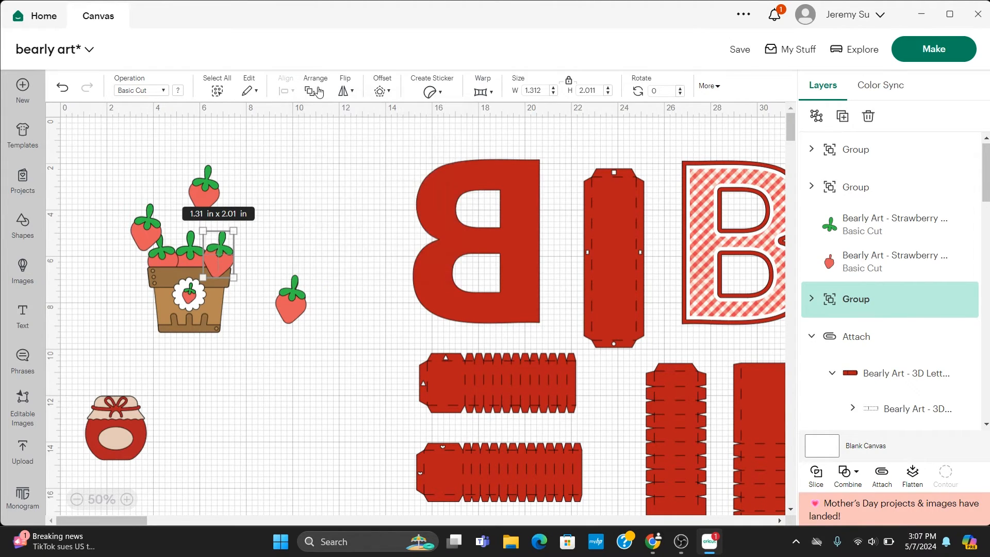
{"action": "left_click", "coordinate": [318, 91]}
{"action": "left_click", "coordinate": [340, 181]}
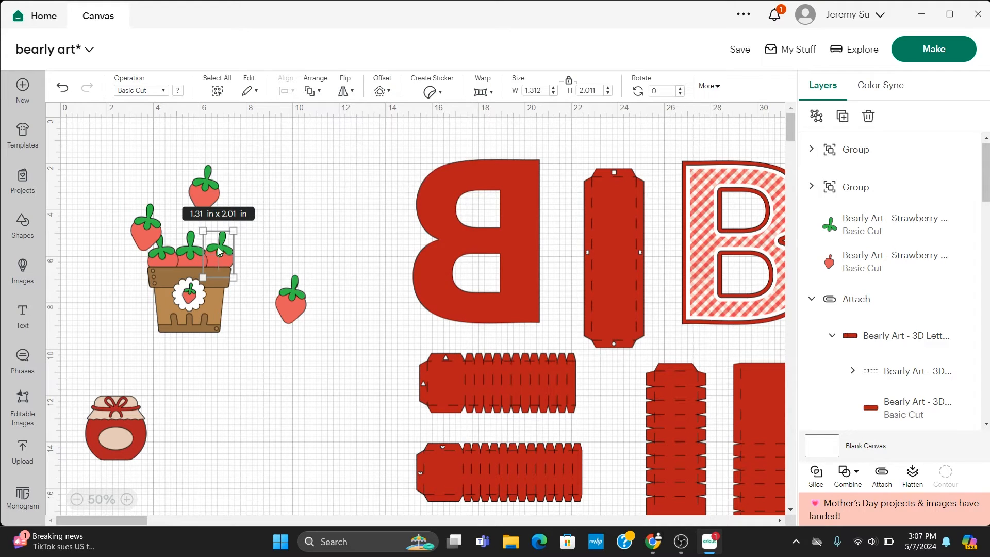
{"action": "left_click", "coordinate": [297, 230]}
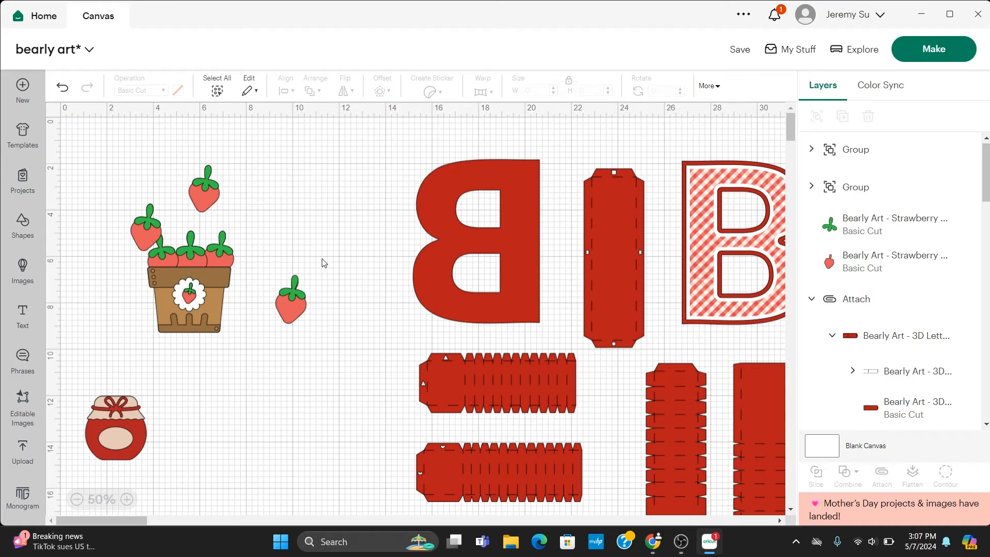
Step: Move the grouped strawberry from the right of the pot up beside the topmost loose strawberry
{"action": "left_click_drag", "start_coordinate": [264, 256], "coordinate": [325, 341]}
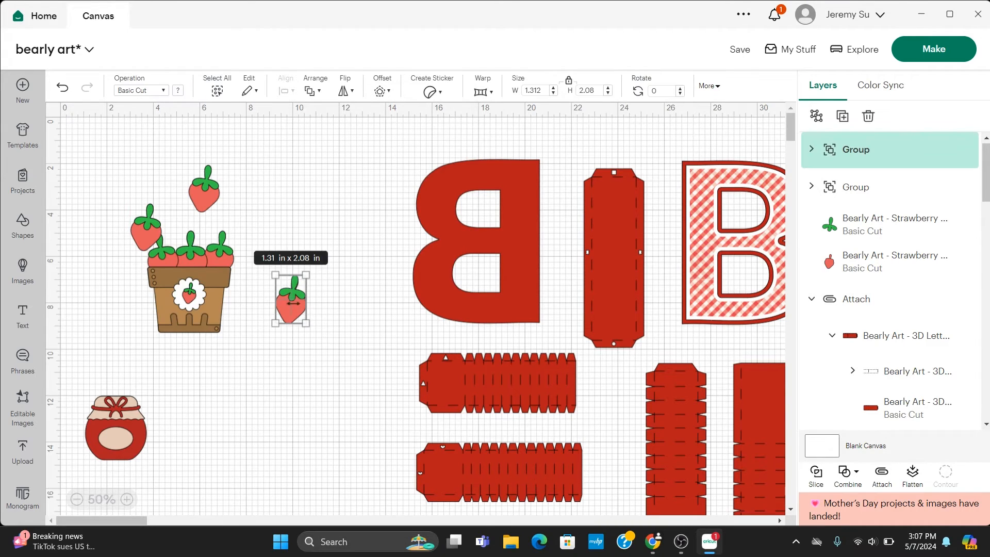
{"action": "left_click_drag", "start_coordinate": [295, 306], "coordinate": [262, 194]}
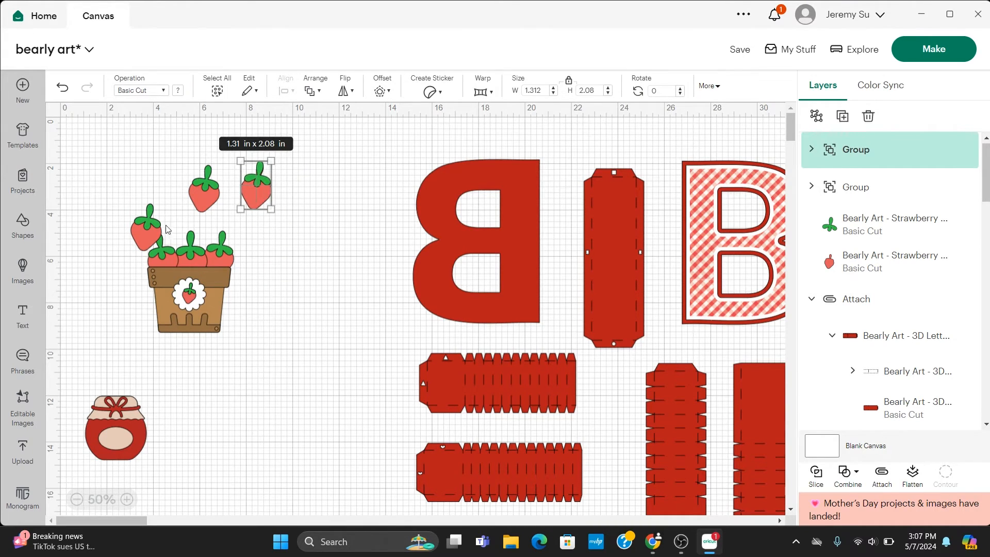
Step: Move the loose berry up into the row of strawberries above the pot and place its leaves back on top
{"action": "left_click", "coordinate": [148, 228]}
{"action": "left_click_drag", "start_coordinate": [148, 228], "coordinate": [157, 200]}
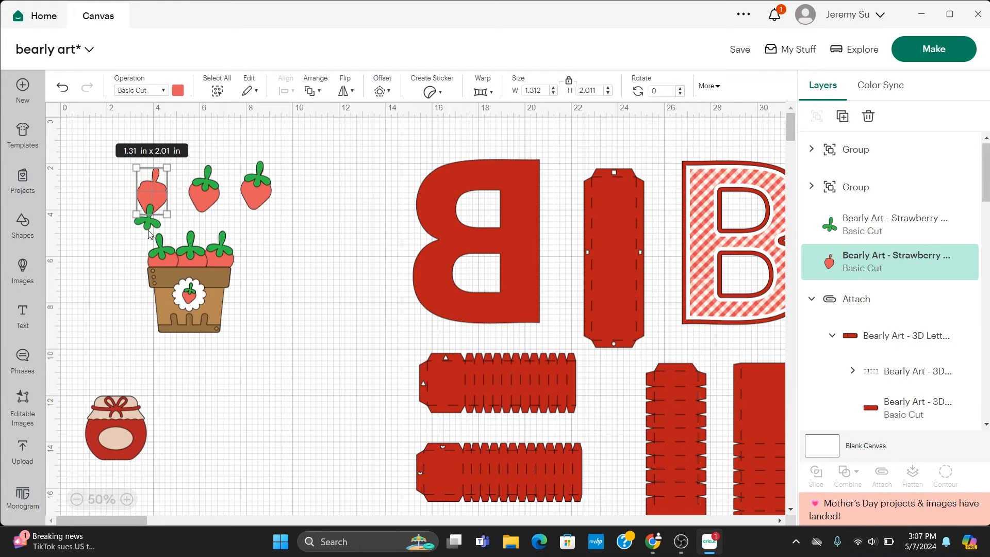
{"action": "left_click_drag", "start_coordinate": [148, 230], "coordinate": [154, 191]}
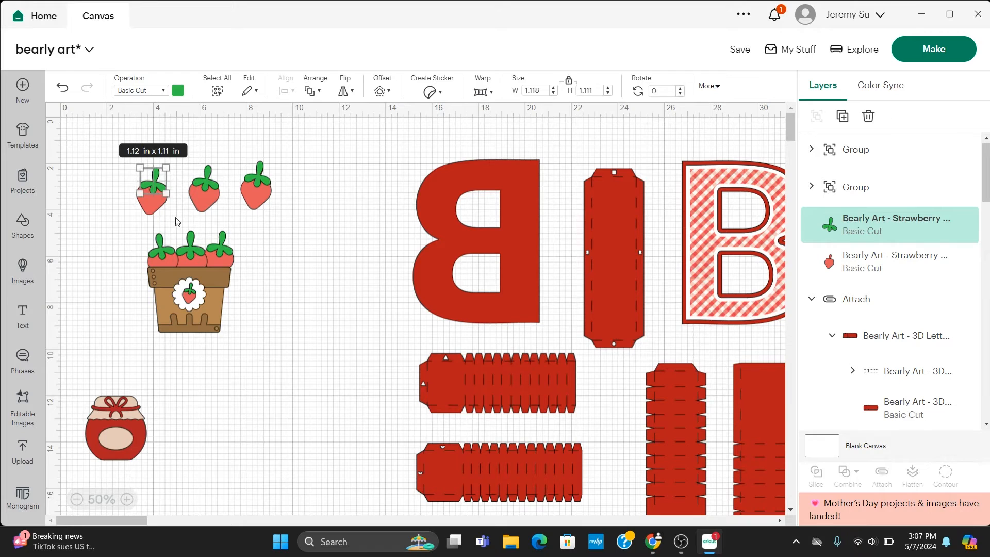
Step: Try to move the loose leaves and berry into the existing strawberry groups in the layer list
{"action": "left_click", "coordinate": [179, 223]}
{"action": "left_click", "coordinate": [154, 198]}
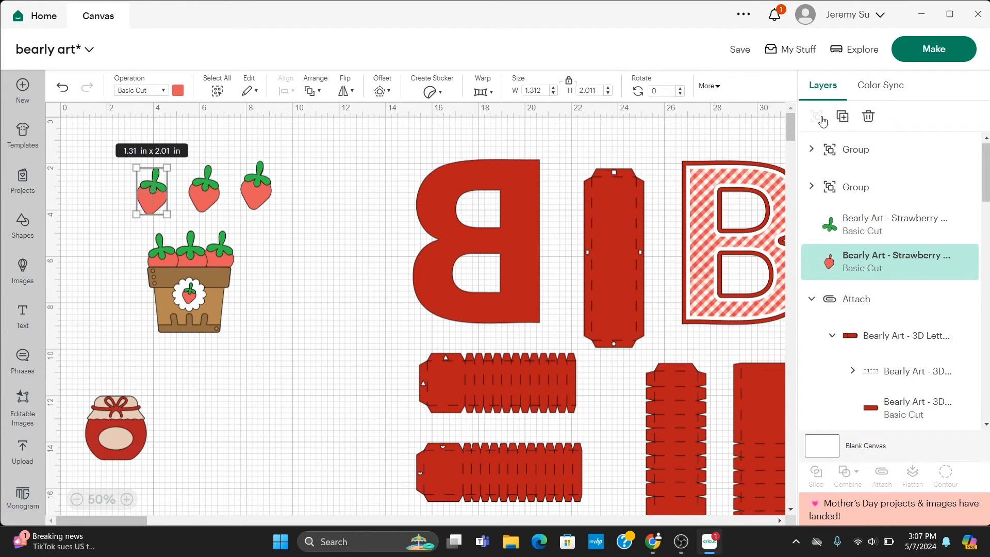
{"action": "left_click", "coordinate": [813, 188]}
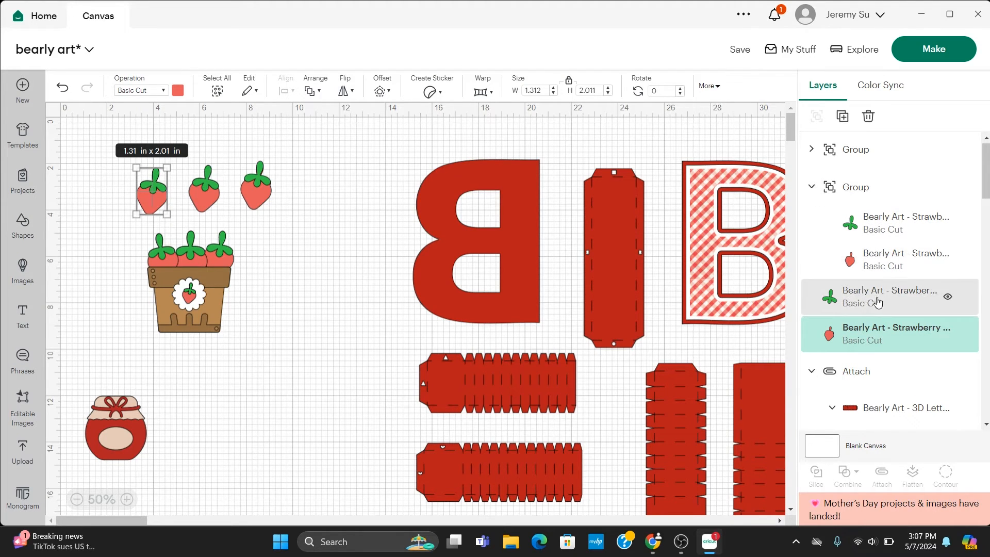
{"action": "left_click_drag", "start_coordinate": [863, 302], "coordinate": [816, 182]}
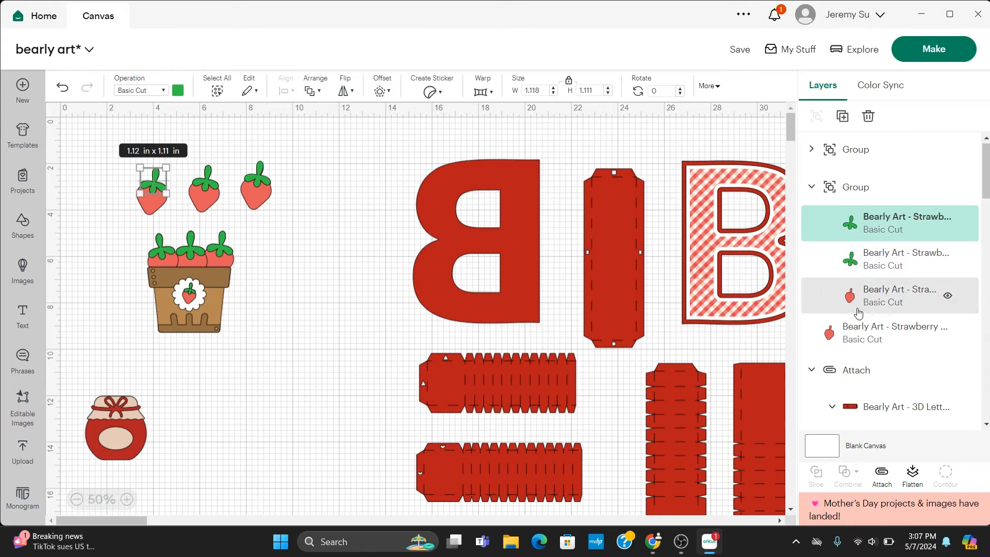
{"action": "left_click_drag", "start_coordinate": [857, 331], "coordinate": [815, 183]}
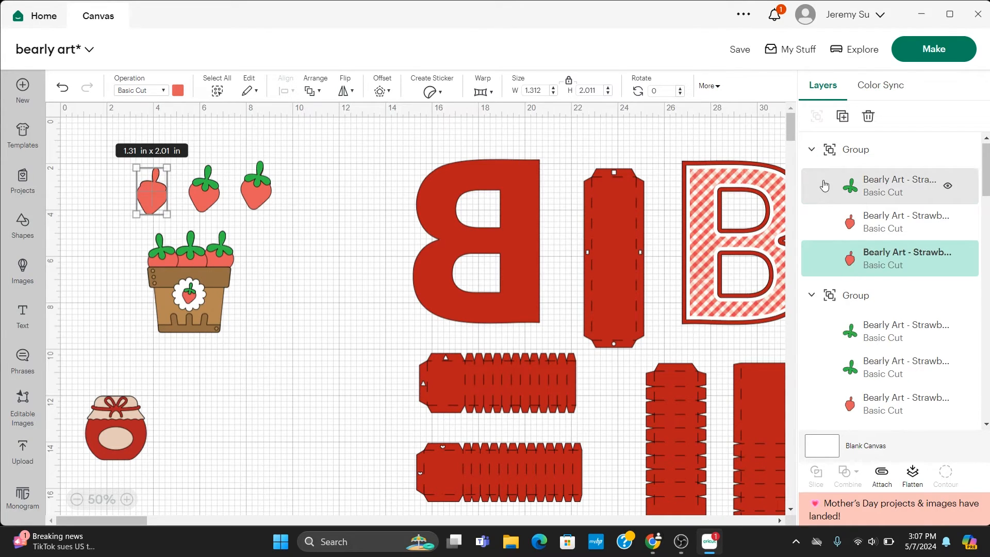
{"action": "key", "text": "ctrl+z"}
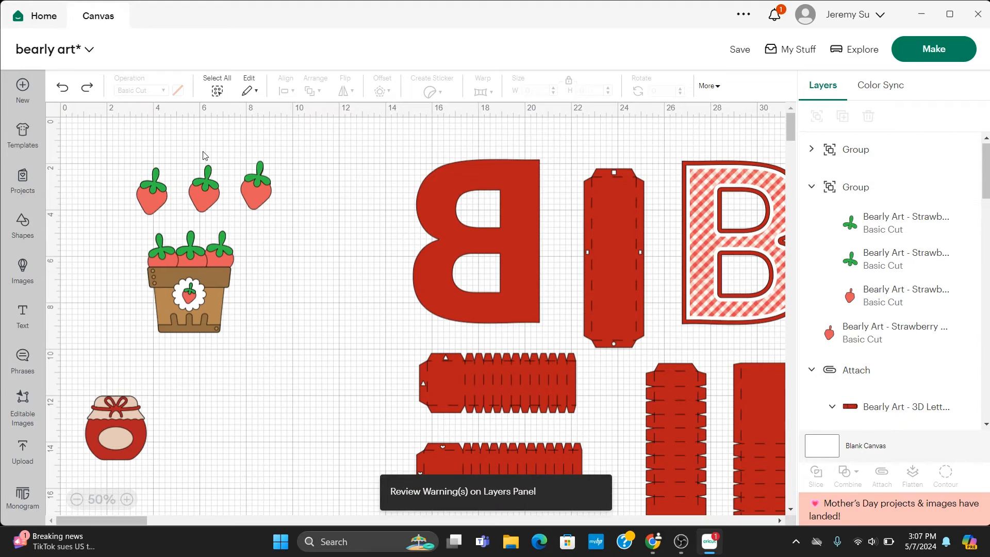
Step: Identify the extra leaves layer in the second strawberry group by hiding and showing it, and move it into the topmost strawberry group
{"action": "left_click_drag", "start_coordinate": [139, 157], "coordinate": [170, 219]}
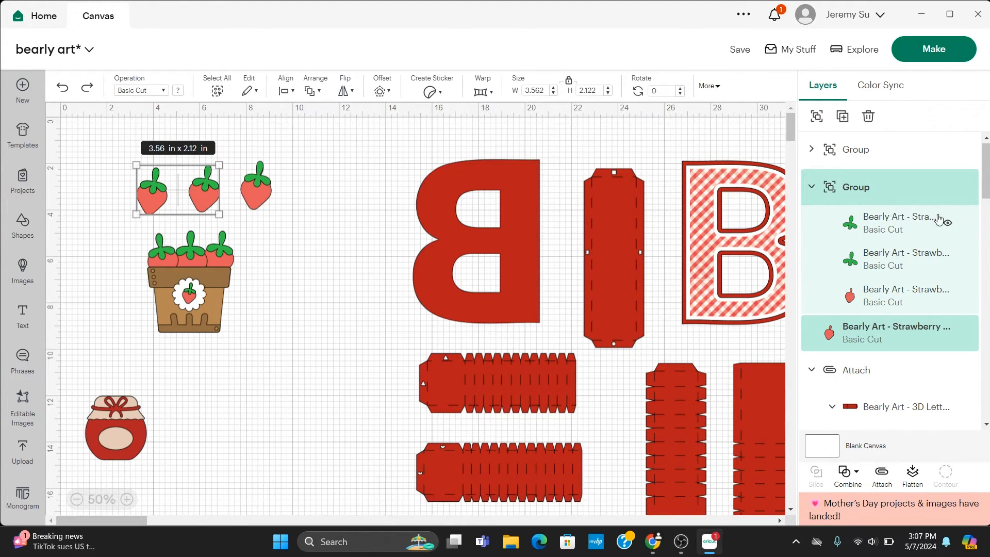
{"action": "left_click", "coordinate": [949, 223]}
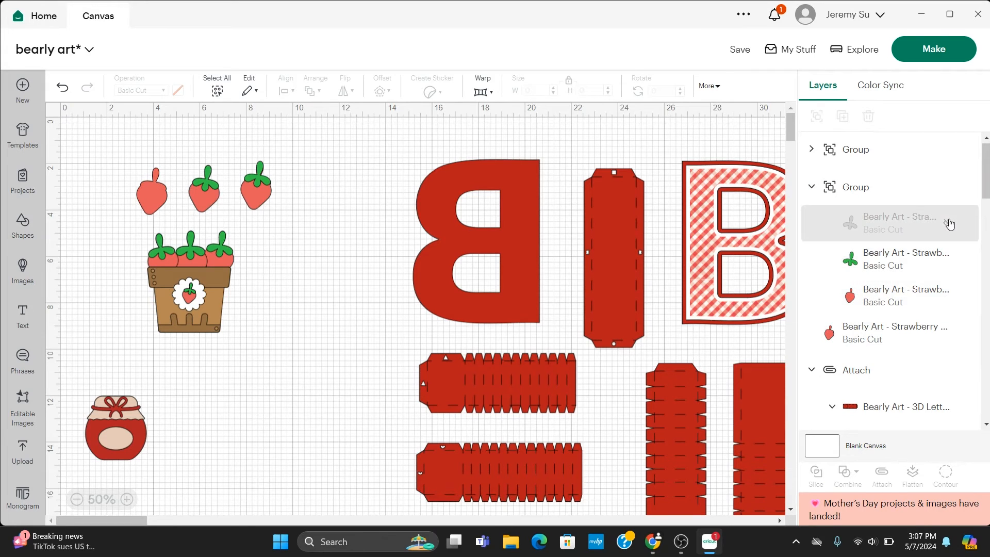
{"action": "left_click", "coordinate": [948, 225]}
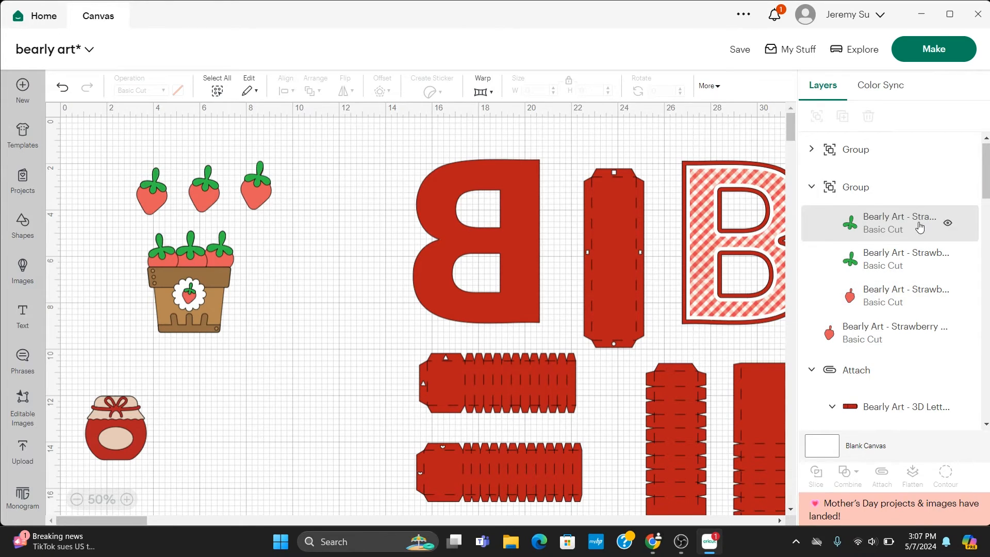
{"action": "left_click_drag", "start_coordinate": [948, 226], "coordinate": [865, 158]}
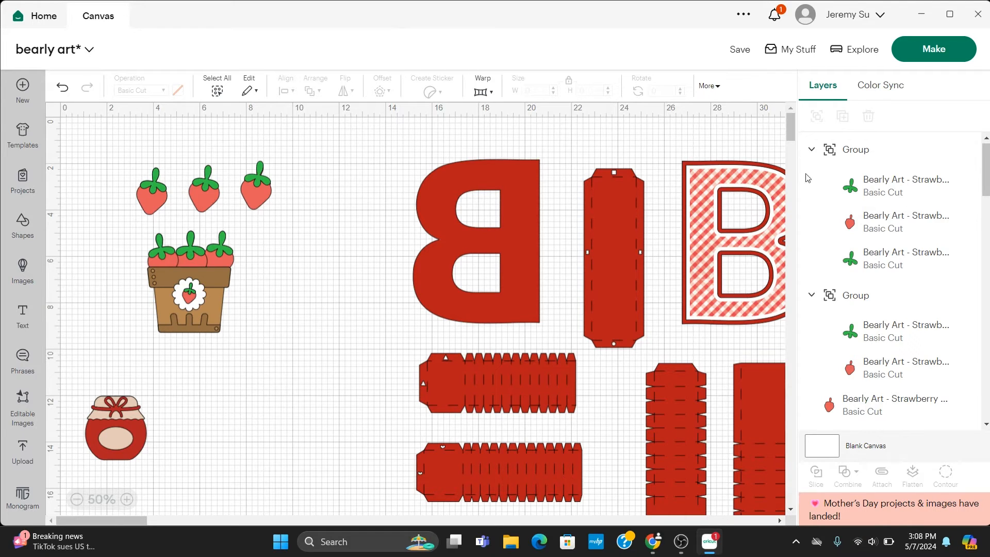
{"action": "left_click", "coordinate": [811, 150]}
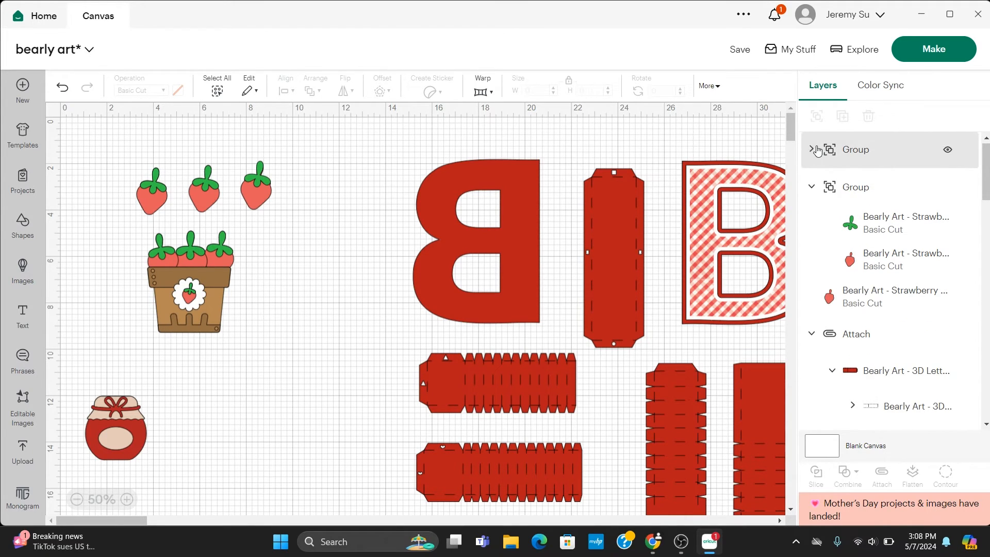
{"action": "left_click", "coordinate": [821, 187]}
{"action": "left_click", "coordinate": [241, 300]}
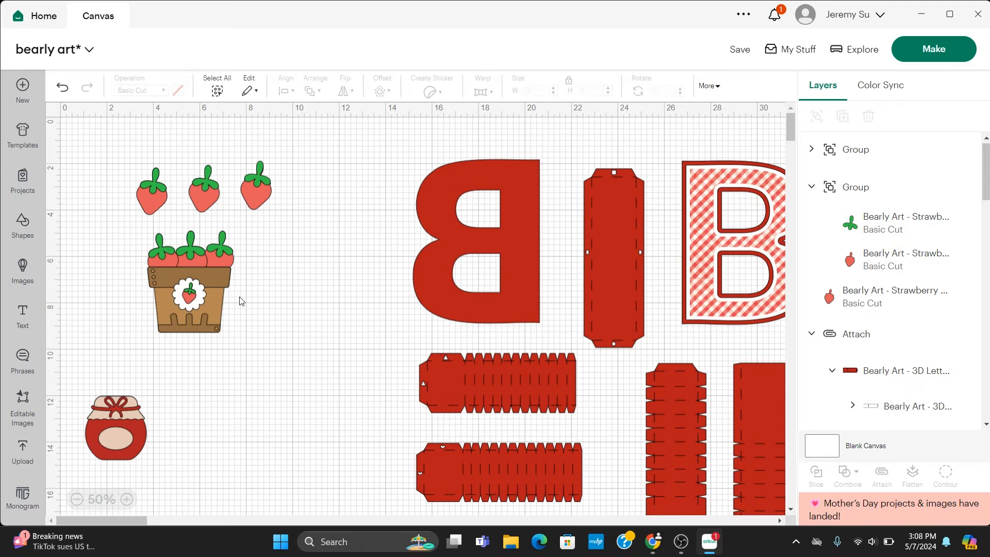
Step: Move the pink many-petalled flower out of the flower set to the open area below the B pieces
{"action": "scroll", "coordinate": [320, 320], "scroll_direction": "down", "scroll_amount": 2}
{"action": "scroll", "coordinate": [320, 321], "scroll_direction": "up", "scroll_amount": 2}
{"action": "scroll", "coordinate": [320, 320], "scroll_direction": "down", "scroll_amount": 3}
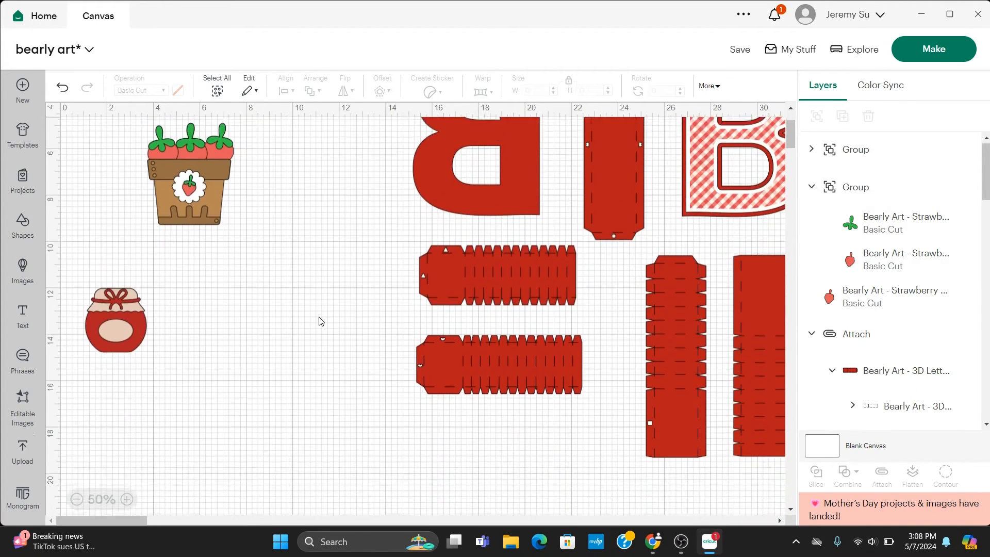
{"action": "scroll", "coordinate": [320, 320], "scroll_direction": "down", "scroll_amount": 1}
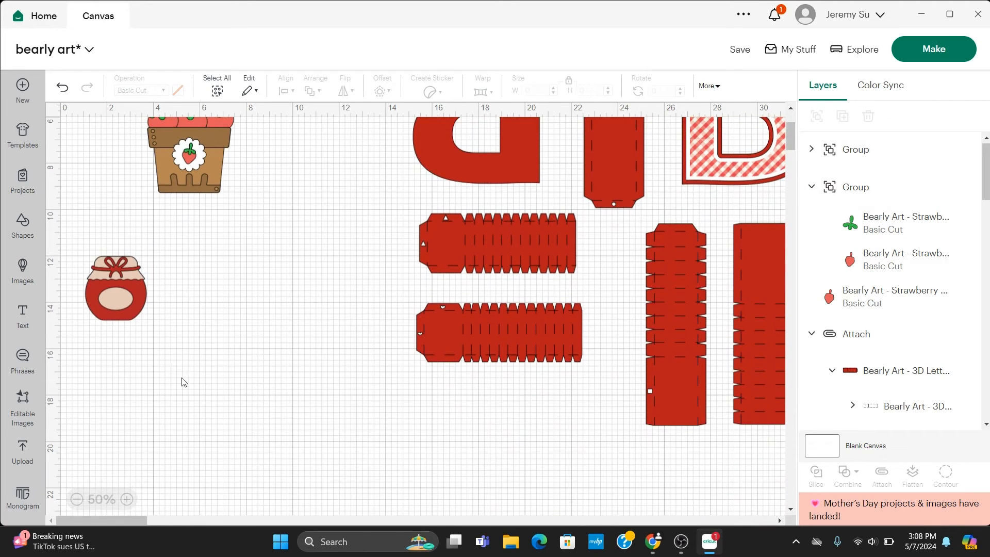
{"action": "scroll", "coordinate": [184, 382], "scroll_direction": "down", "scroll_amount": 3}
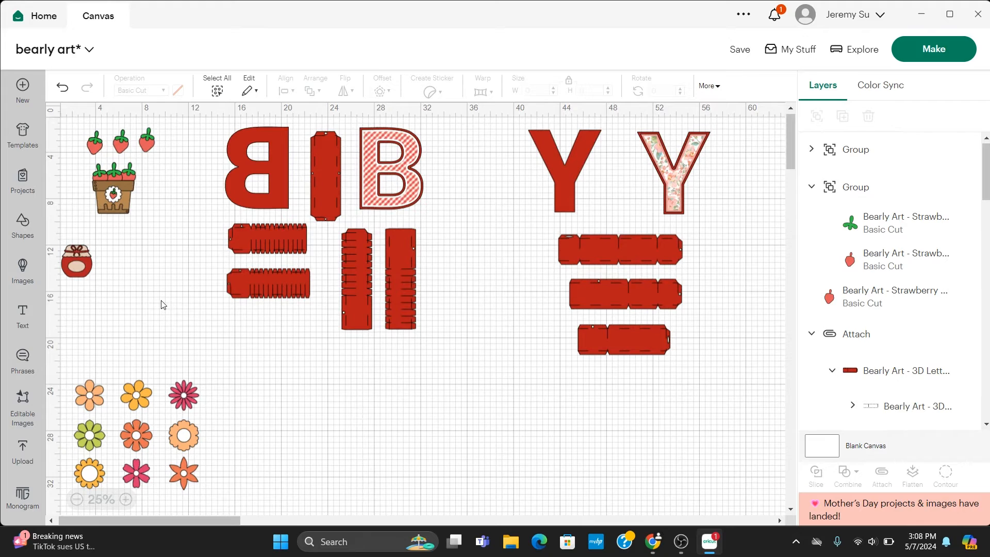
{"action": "scroll", "coordinate": [162, 305], "scroll_direction": "left", "scroll_amount": 1}
{"action": "scroll", "coordinate": [162, 305], "scroll_direction": "down", "scroll_amount": 1}
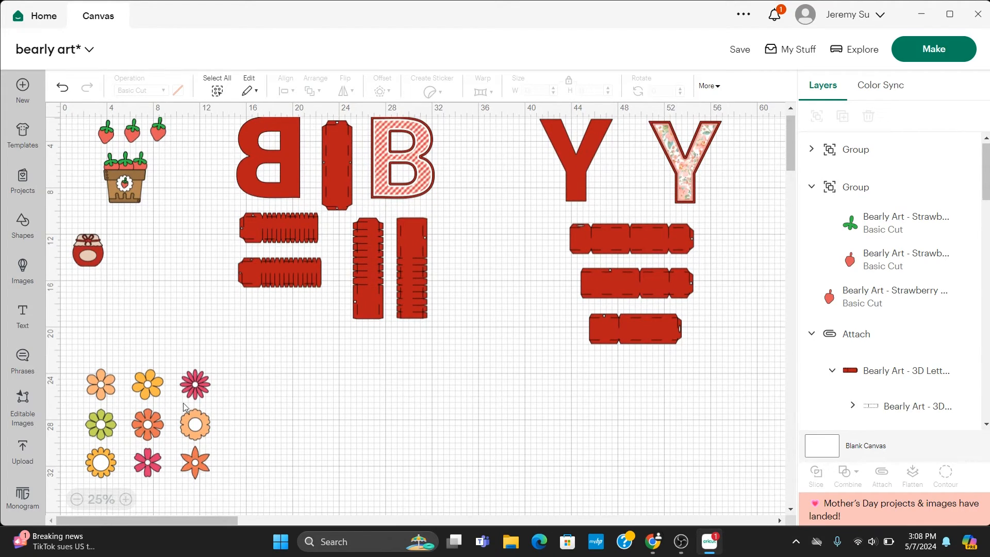
{"action": "left_click_drag", "start_coordinate": [177, 363], "coordinate": [227, 408]}
{"action": "left_click", "coordinate": [237, 371]}
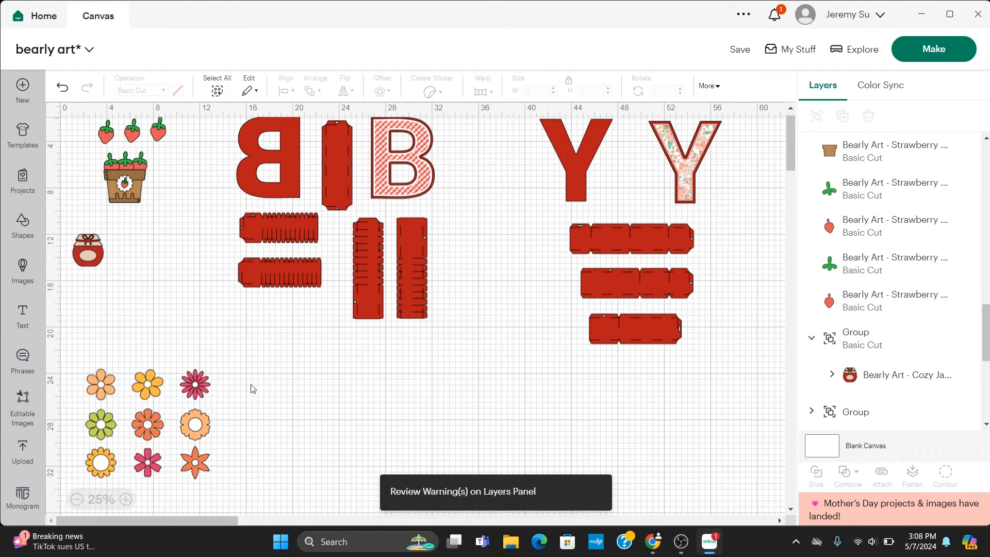
{"action": "double_click", "coordinate": [195, 384]}
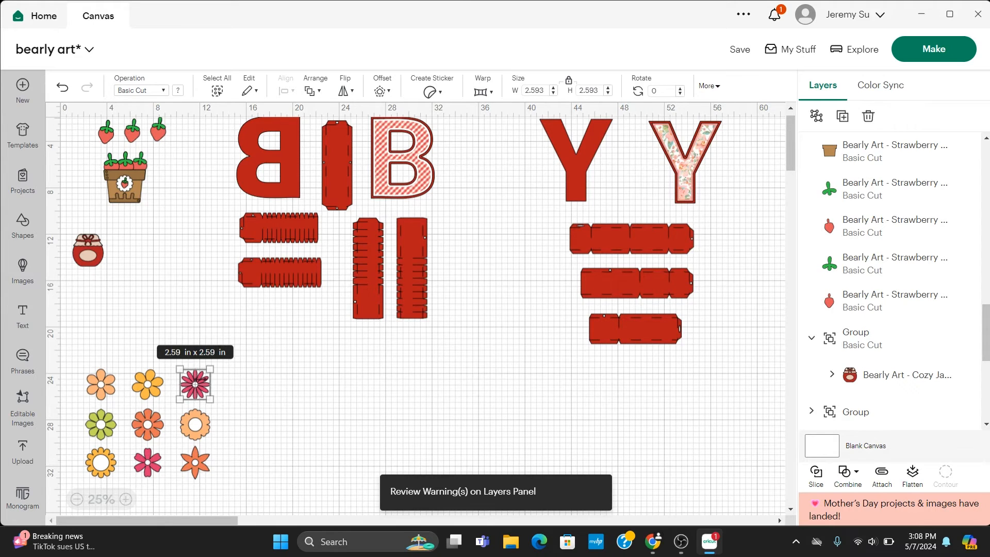
{"action": "left_click_drag", "start_coordinate": [198, 386], "coordinate": [447, 372]}
Step: Ungroup the summer flower set and delete every flower except the separated pink many-petalled one
{"action": "left_click_drag", "start_coordinate": [85, 364], "coordinate": [240, 485]}
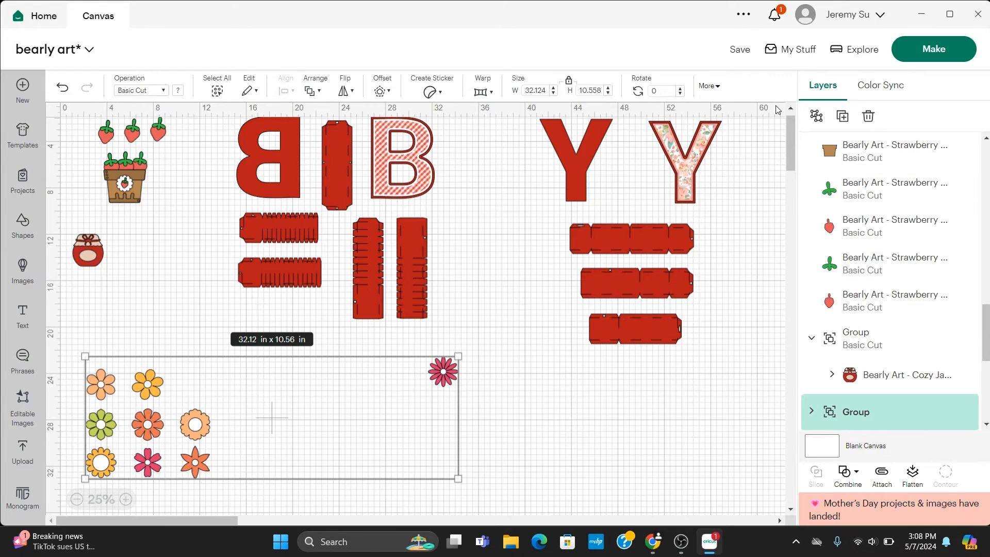
{"action": "left_click", "coordinate": [817, 116]}
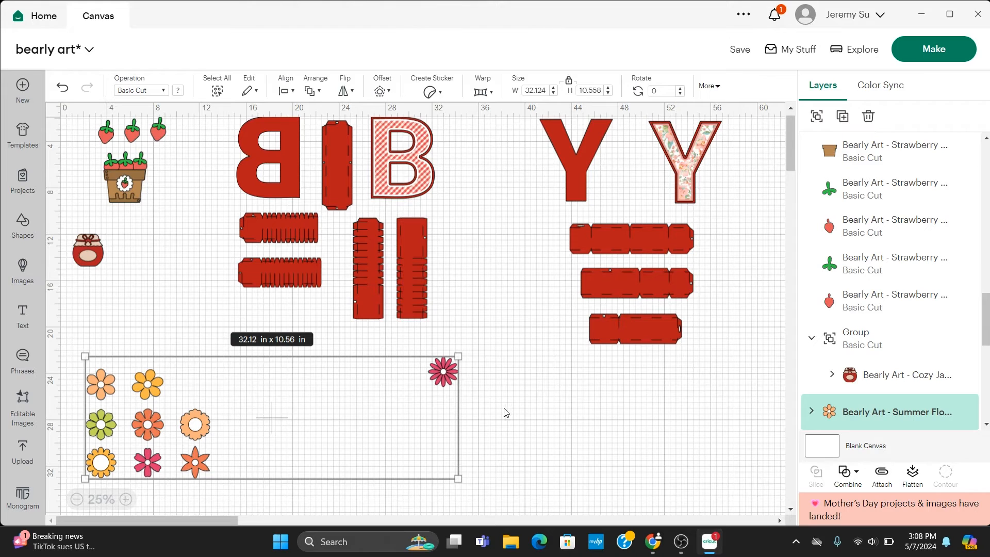
{"action": "right_click", "coordinate": [528, 417]}
{"action": "left_click", "coordinate": [442, 369]}
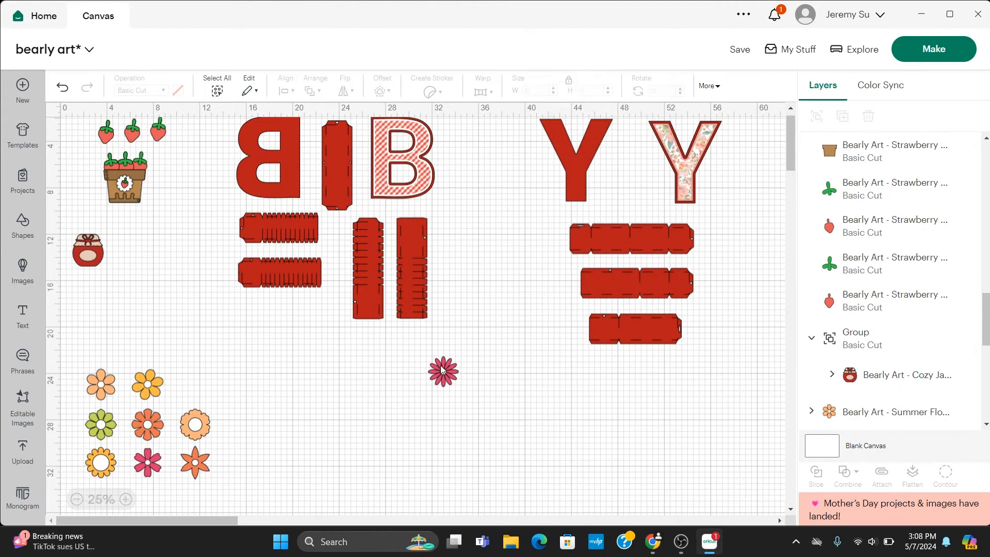
{"action": "left_click", "coordinate": [442, 370]}
{"action": "left_click", "coordinate": [309, 393]}
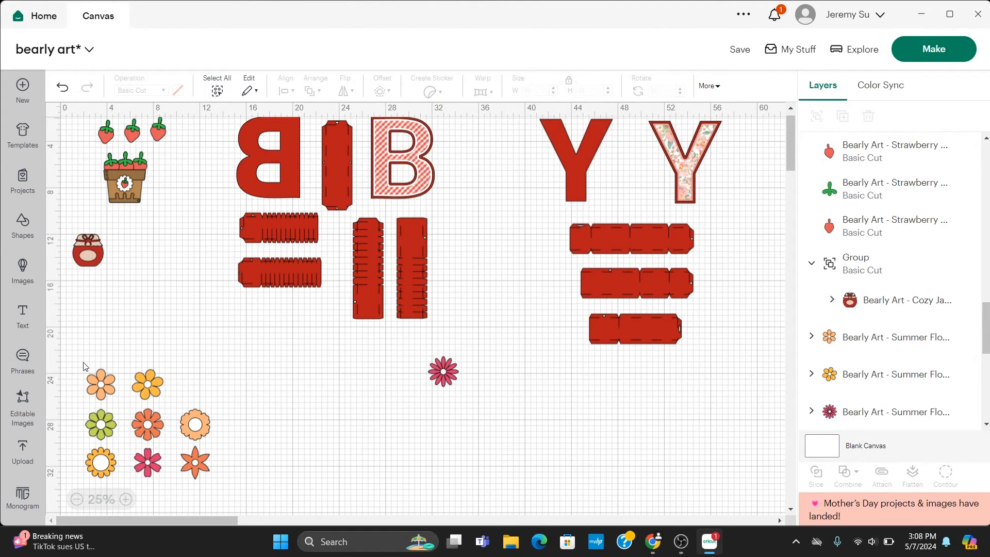
{"action": "left_click_drag", "start_coordinate": [81, 361], "coordinate": [235, 485]}
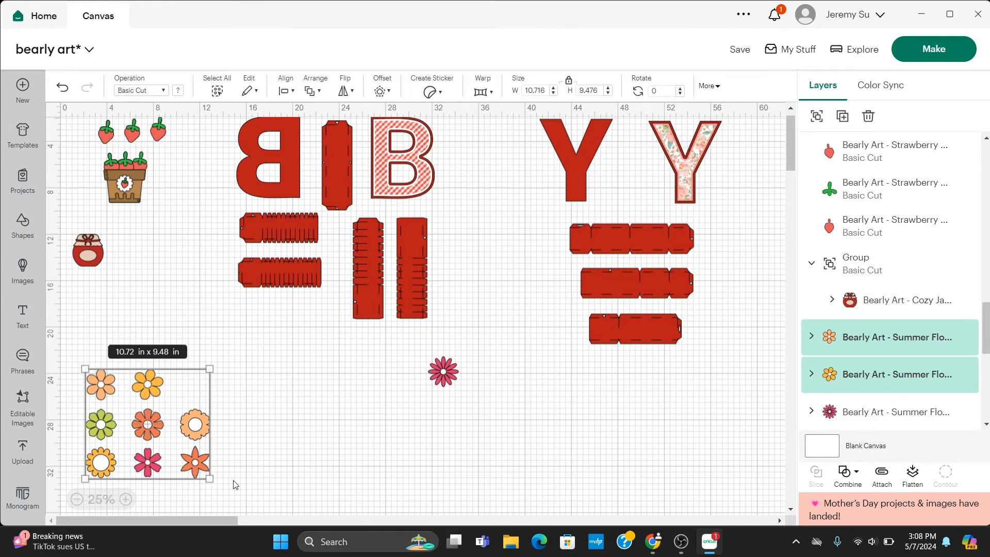
{"action": "key", "text": "Delete"}
Step: Paste two copies of the pink flower's petal layer without the white center
{"action": "left_click_drag", "start_coordinate": [447, 348], "coordinate": [491, 403]}
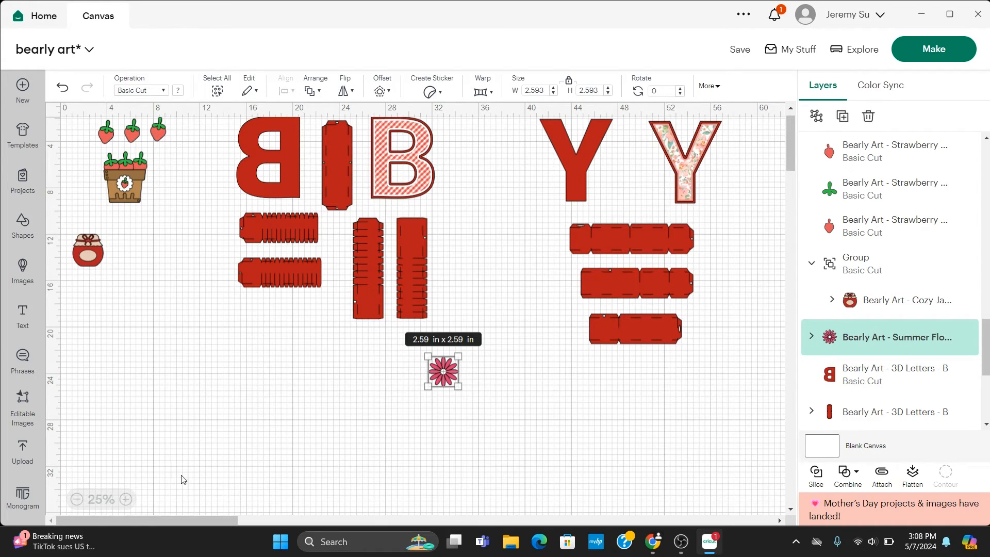
{"action": "left_click", "coordinate": [126, 499]}
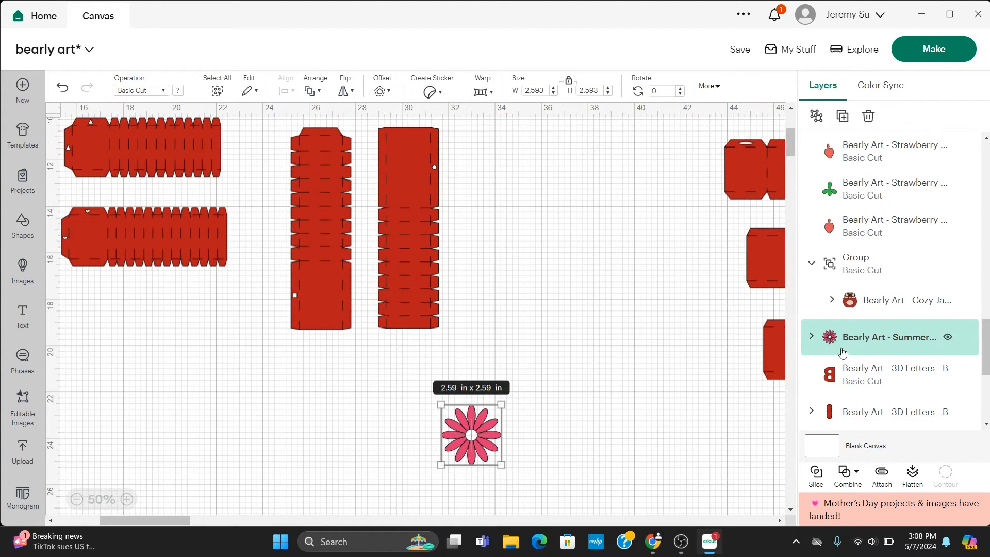
{"action": "left_click", "coordinate": [812, 338]}
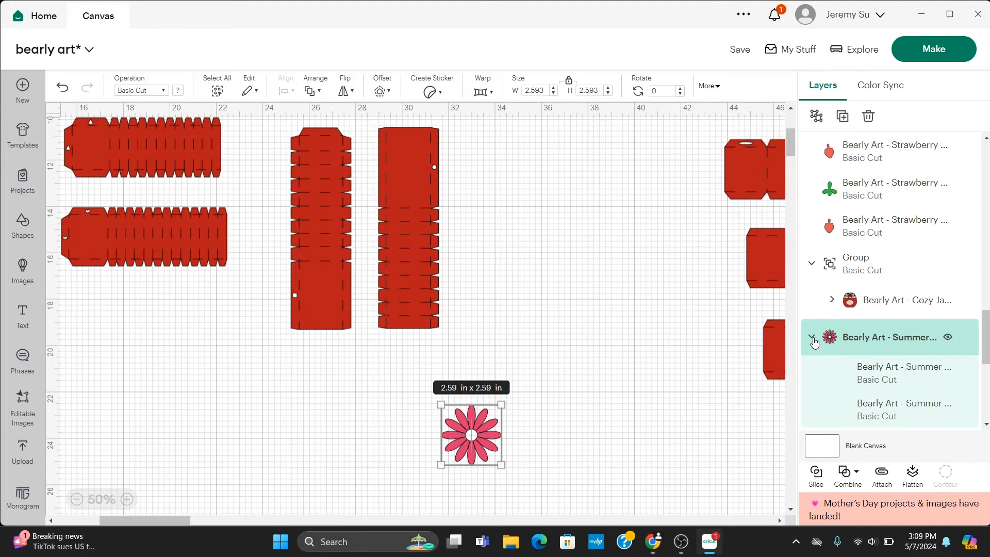
{"action": "scroll", "coordinate": [877, 343], "scroll_direction": "down", "scroll_amount": 3}
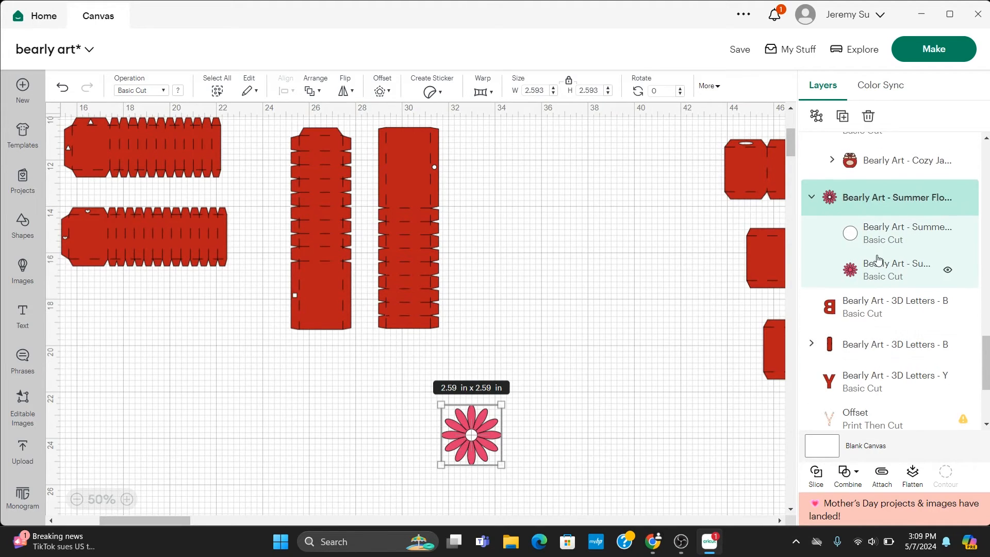
{"action": "left_click", "coordinate": [880, 275]}
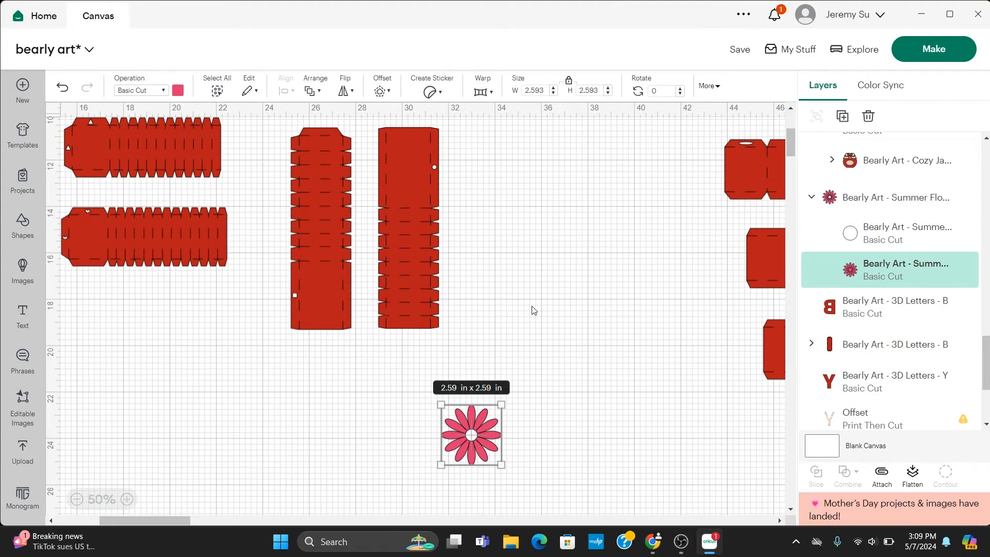
{"action": "key", "text": "ctrl+v"}
{"action": "key", "text": "ctrl+v"}
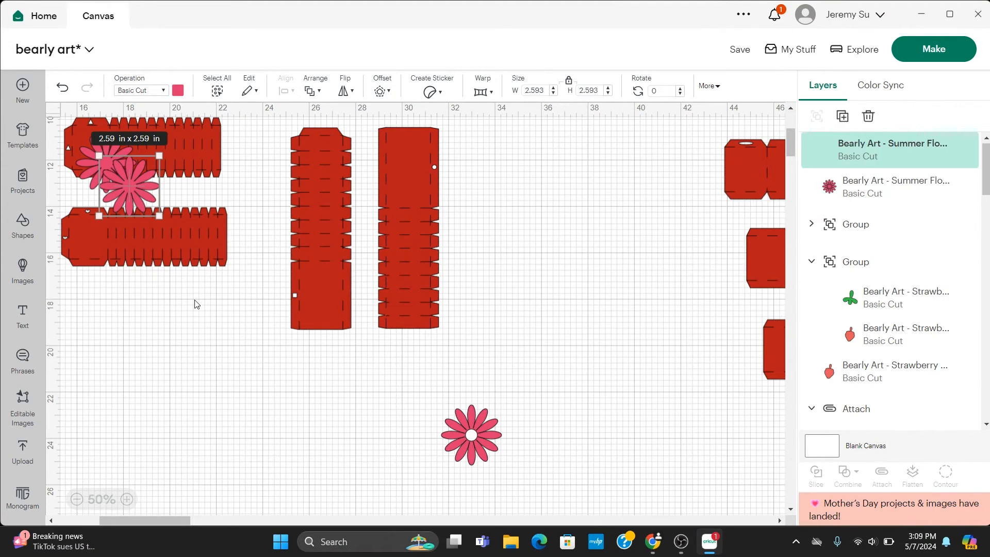
Step: Place one petal copy on each side of the original pink flower to form a row of three
{"action": "left_click_drag", "start_coordinate": [132, 188], "coordinate": [551, 435]}
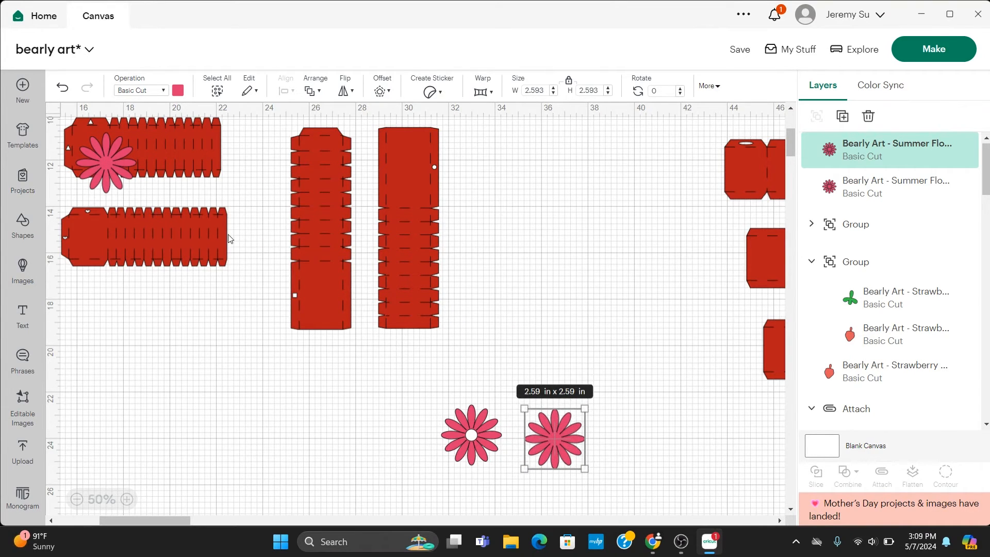
{"action": "left_click_drag", "start_coordinate": [111, 161], "coordinate": [382, 438]}
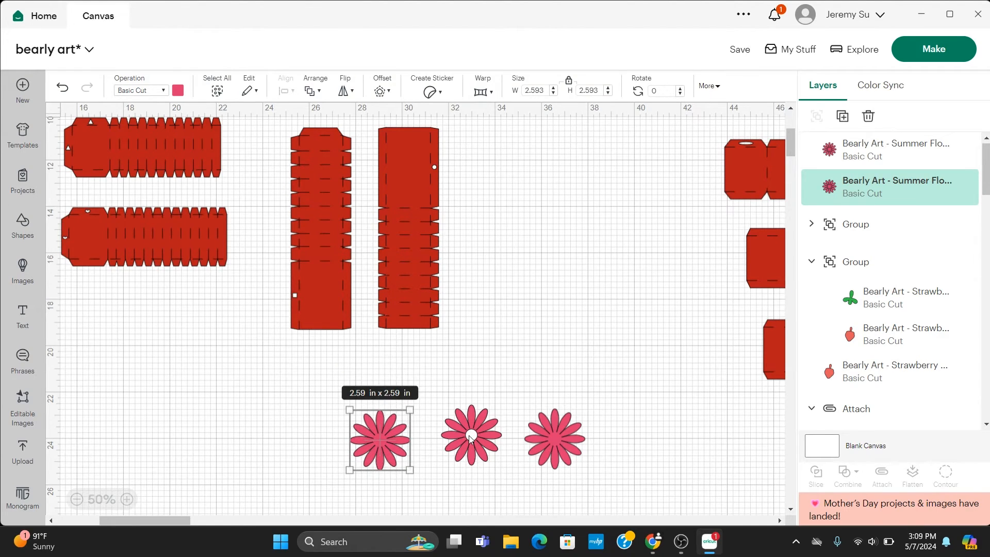
{"action": "mouse_move", "coordinate": [471, 436]}
{"action": "left_mouse_down"}
{"action": "mouse_move", "coordinate": [502, 434]}
{"action": "mouse_move", "coordinate": [468, 435]}
{"action": "left_mouse_up"}
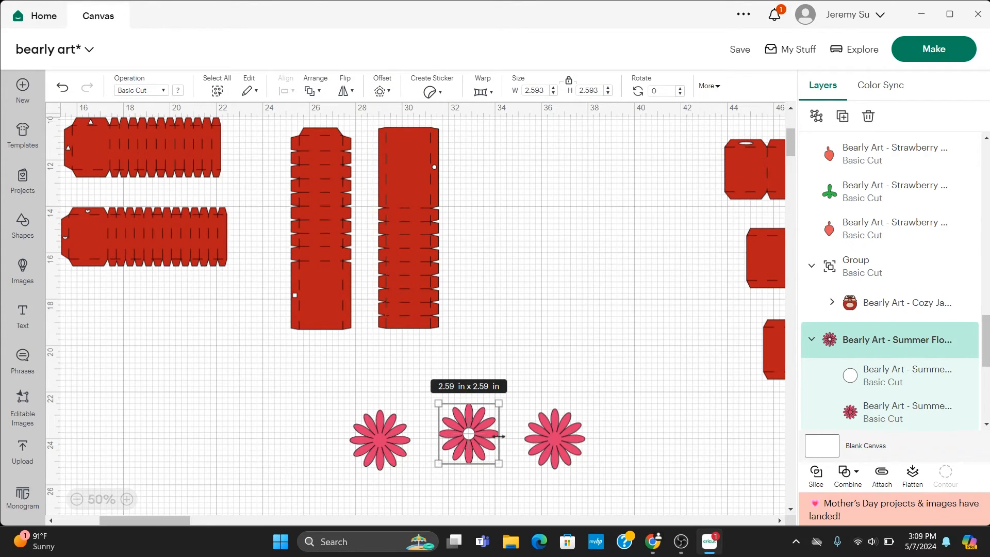
Step: Shrink the middle flower's petal layer to about 1.65 inches without resizing its white center circle
{"action": "left_click", "coordinate": [570, 385]}
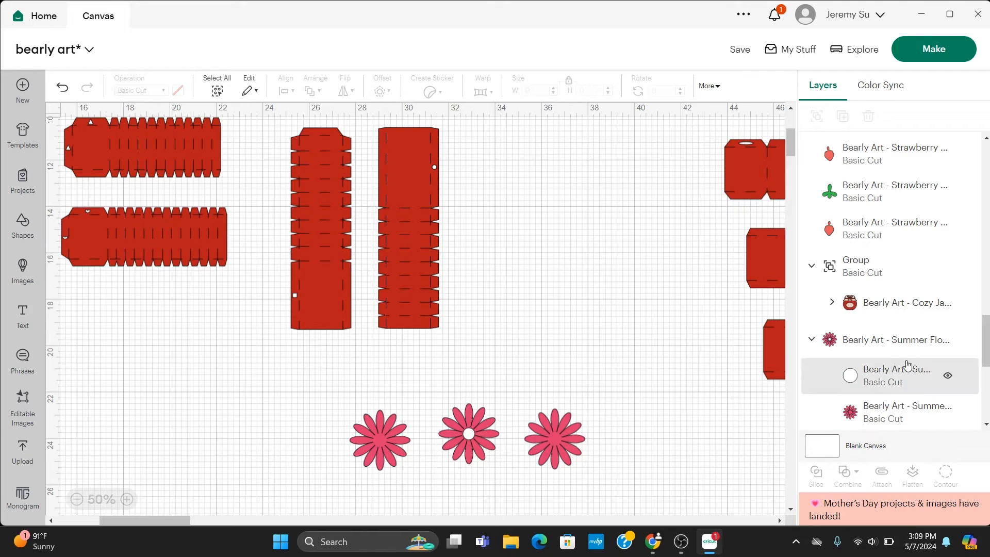
{"action": "left_click", "coordinate": [865, 387]}
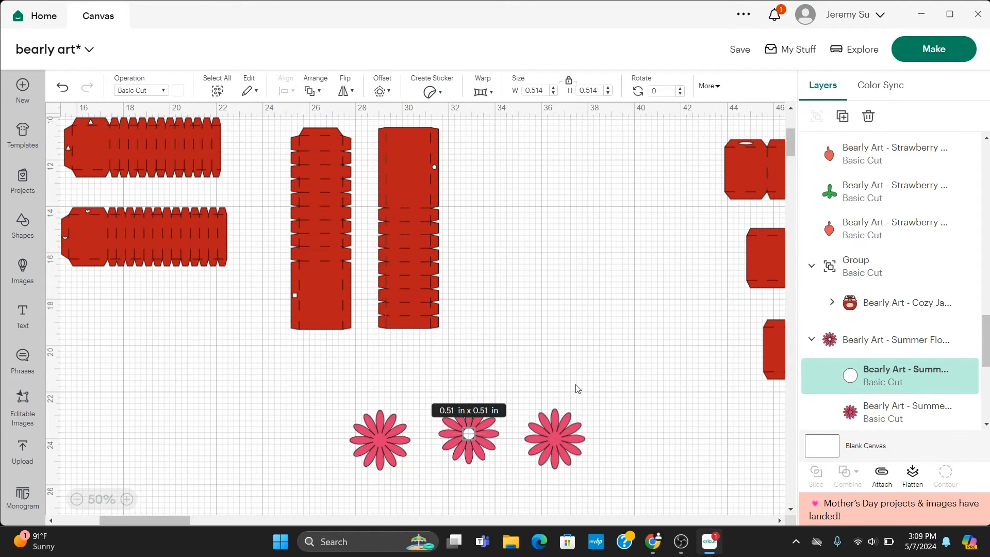
{"action": "left_click", "coordinate": [478, 428]}
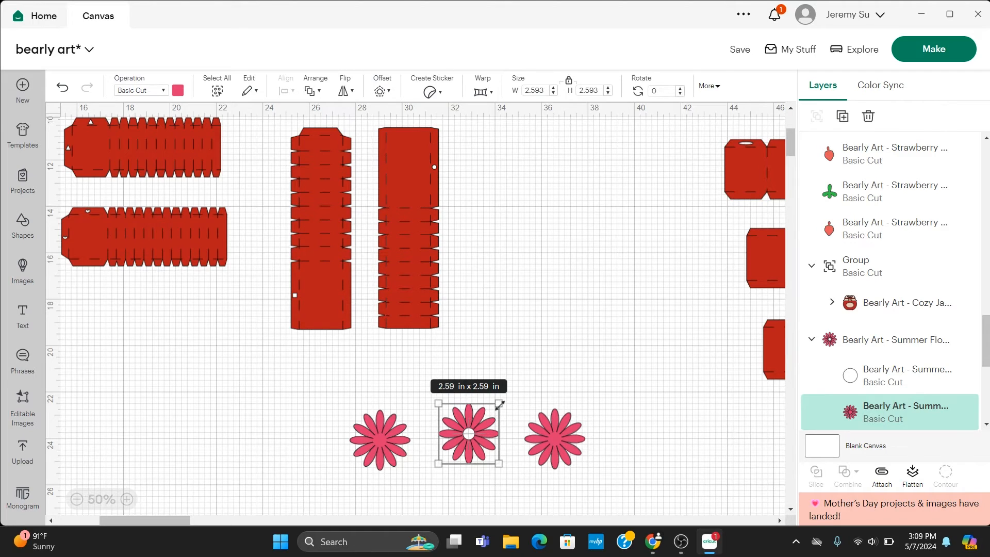
{"action": "left_click_drag", "start_coordinate": [500, 404], "coordinate": [485, 428]}
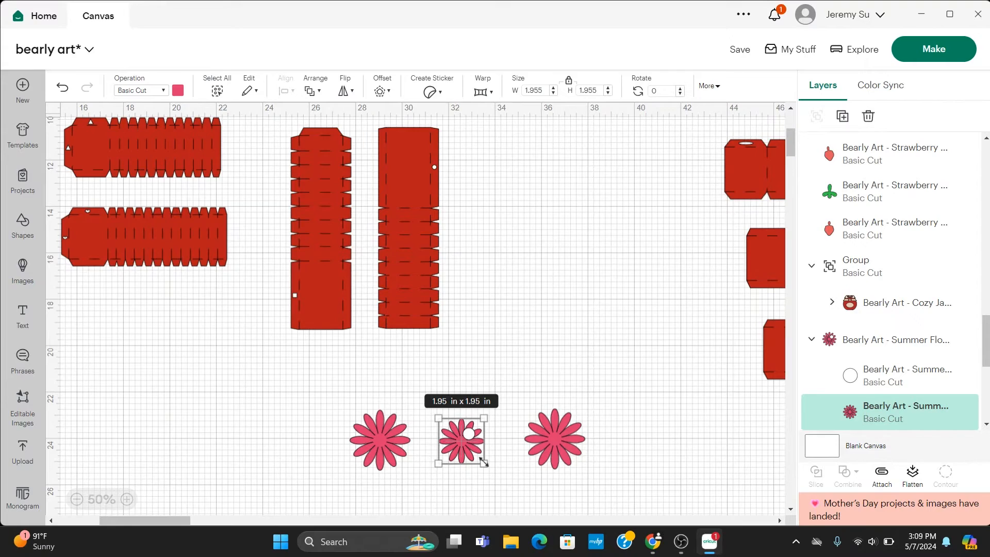
{"action": "left_click_drag", "start_coordinate": [485, 462], "coordinate": [473, 455]}
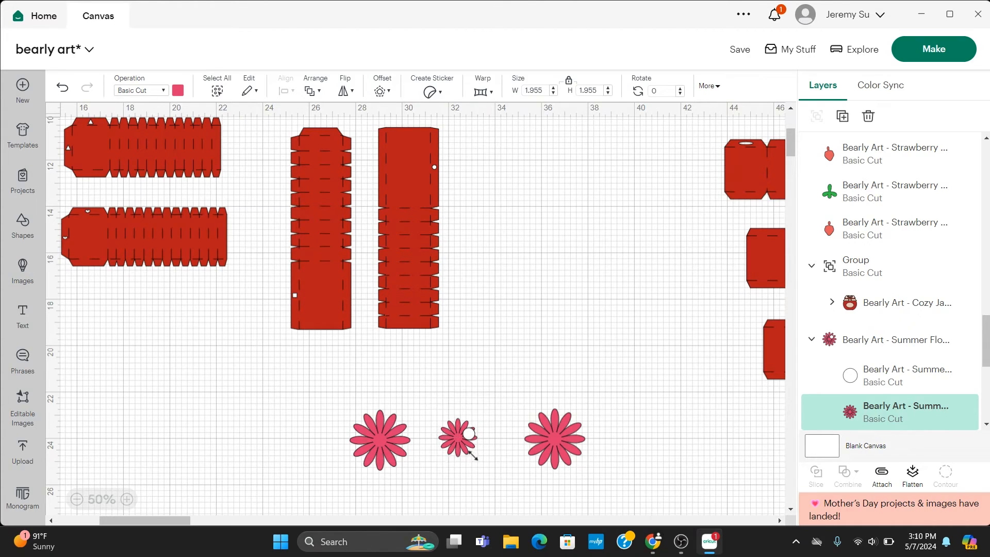
Step: Shrink the right petal copy to about 2.18 inches and the left petal copy to about 2.2 inches
{"action": "left_click", "coordinate": [575, 431]}
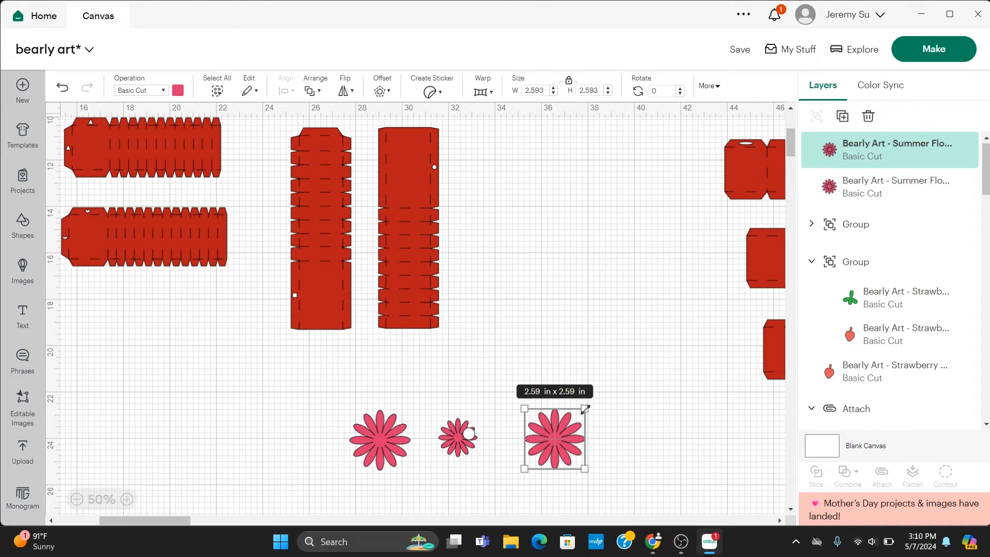
{"action": "left_click_drag", "start_coordinate": [585, 409], "coordinate": [575, 419]}
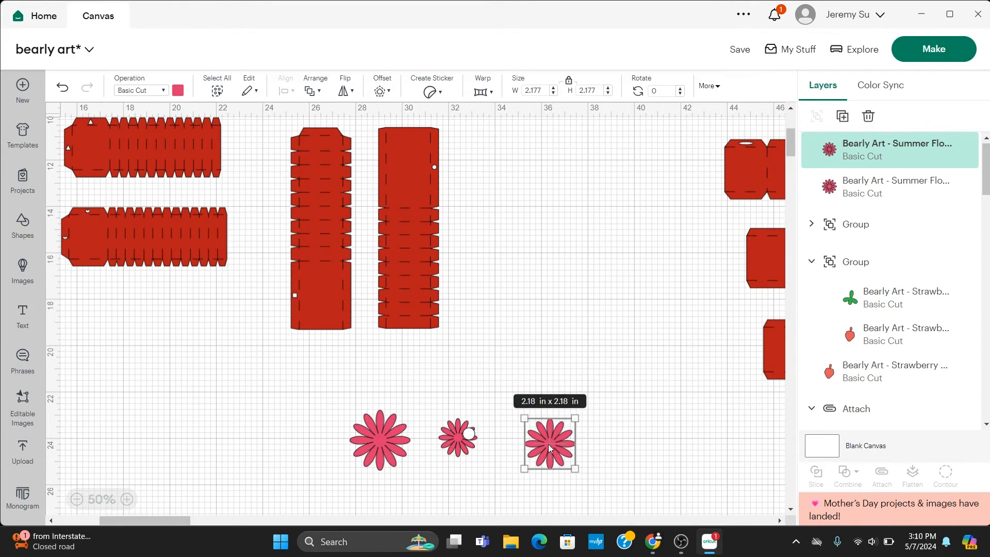
{"action": "left_click", "coordinate": [384, 441]}
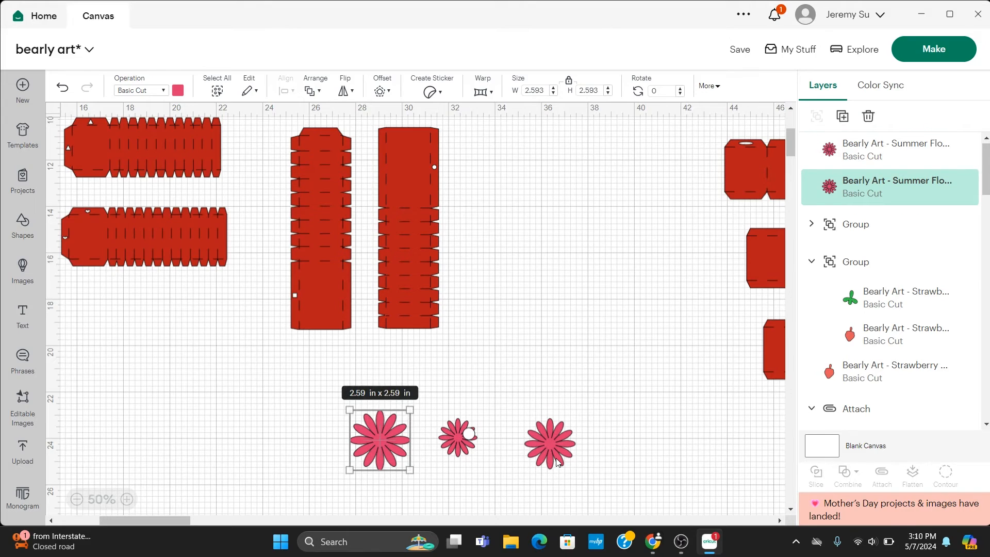
{"action": "left_click", "coordinate": [557, 462]}
{"action": "left_click", "coordinate": [384, 446]}
{"action": "mouse_move", "coordinate": [407, 409]}
{"action": "left_mouse_down"}
{"action": "mouse_move", "coordinate": [393, 427]}
{"action": "mouse_move", "coordinate": [399, 421]}
{"action": "left_mouse_up"}
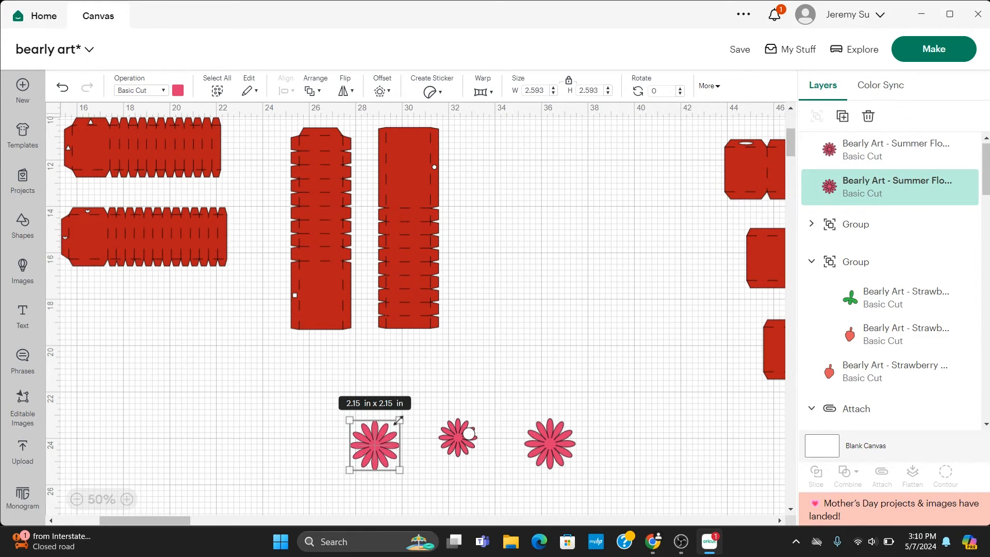
{"action": "left_click_drag", "start_coordinate": [399, 419], "coordinate": [398, 418]}
Step: Set the right petal copy's width to exactly 2.2 inches with proportions locked
{"action": "left_click", "coordinate": [561, 438]}
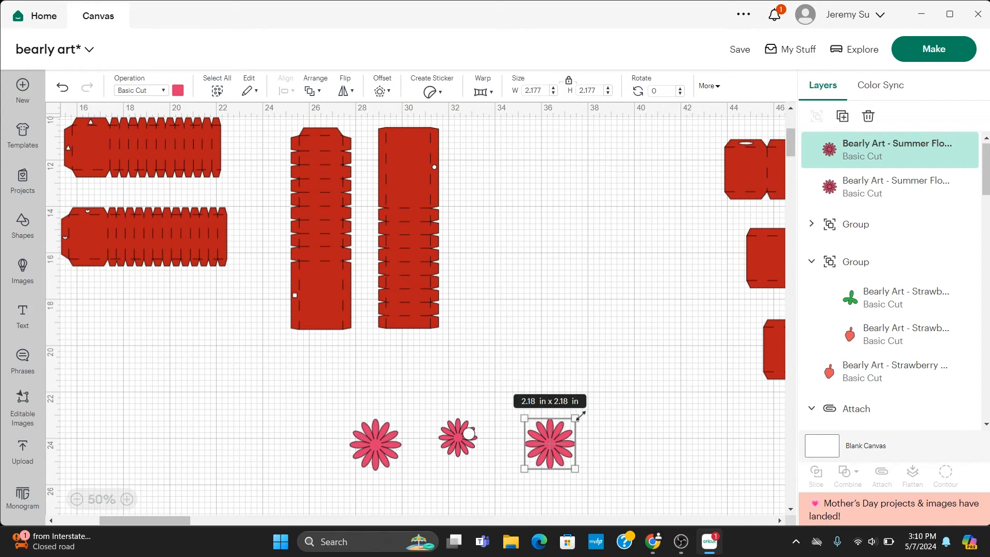
{"action": "left_click", "coordinate": [541, 91]}
{"action": "type", "text": "2.2"}
{"action": "key", "text": "Return"}
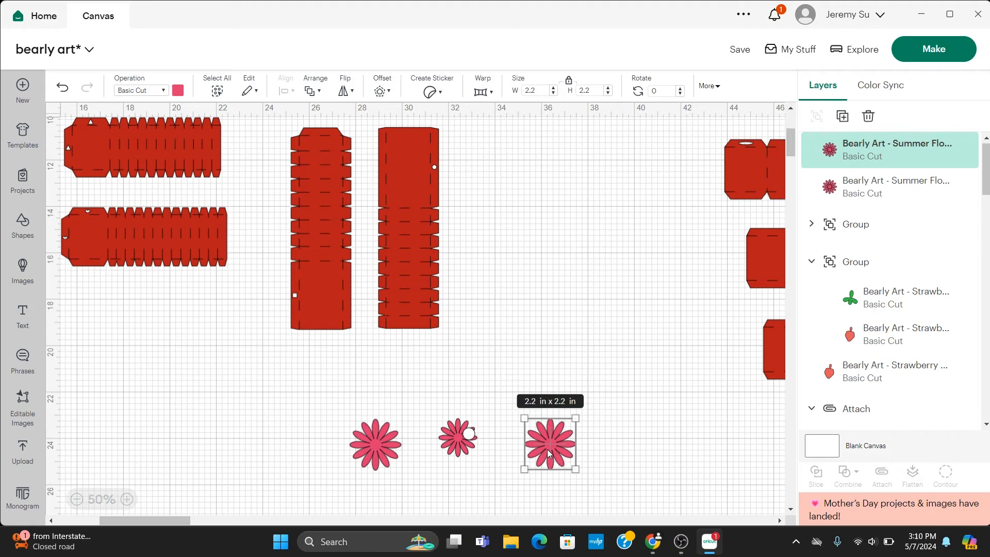
Step: Stack the left petal copy onto the right one and rotate it to about 344.3° so its petals fill the gaps
{"action": "left_click", "coordinate": [624, 438]}
{"action": "left_click_drag", "start_coordinate": [376, 447], "coordinate": [553, 446]}
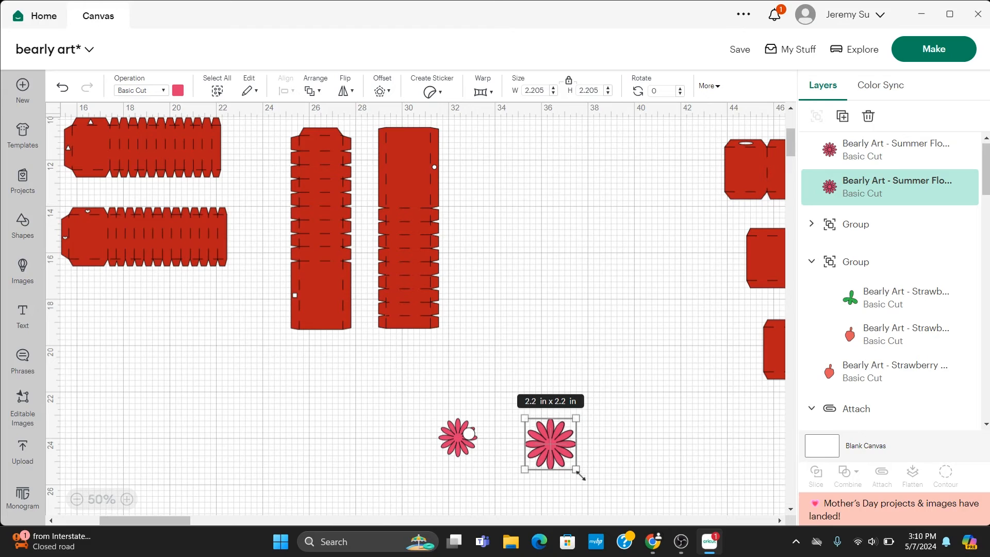
{"action": "left_click_drag", "start_coordinate": [572, 484], "coordinate": [587, 474]}
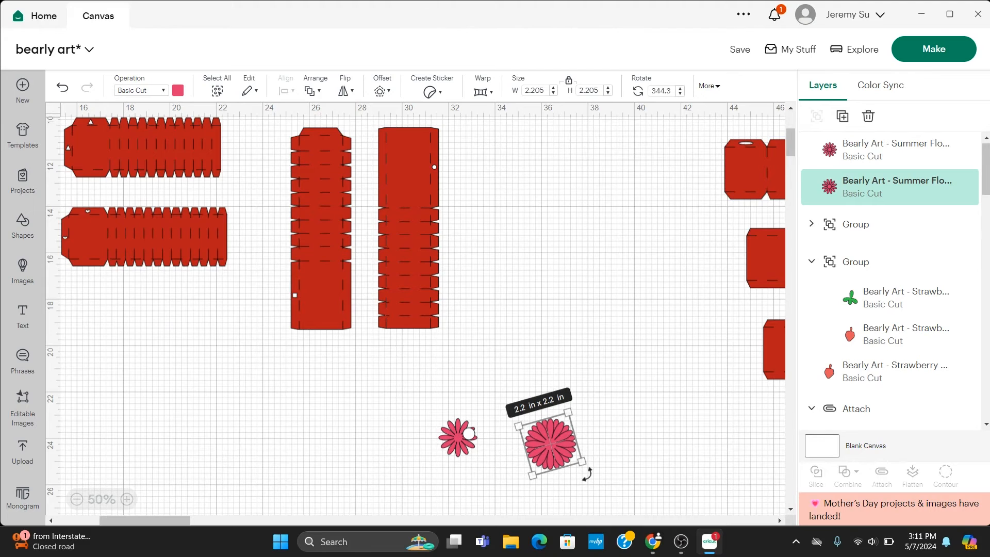
{"action": "left_click", "coordinate": [613, 434]}
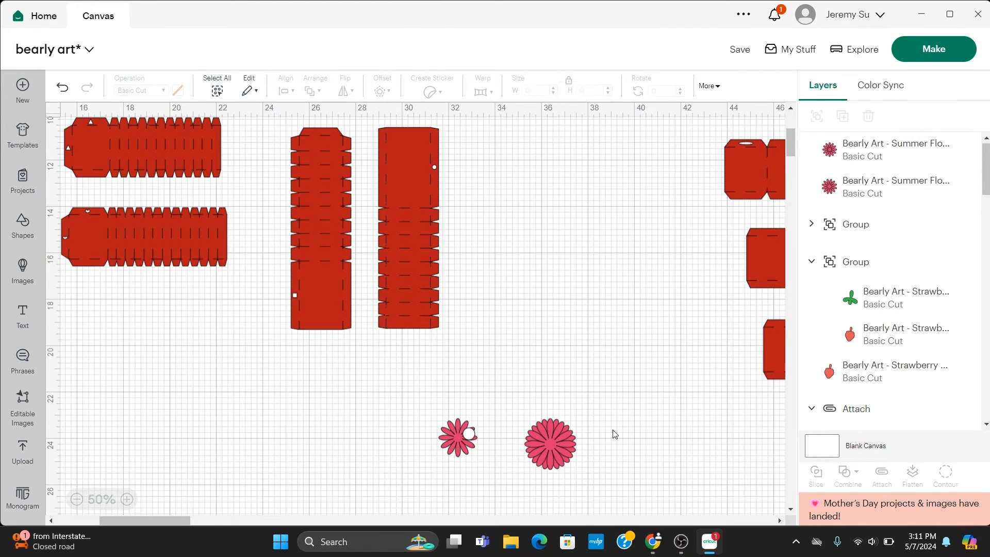
Step: Move the small flower with the white circle slightly upward and bring it to the front of all layers
{"action": "left_click", "coordinate": [453, 445]}
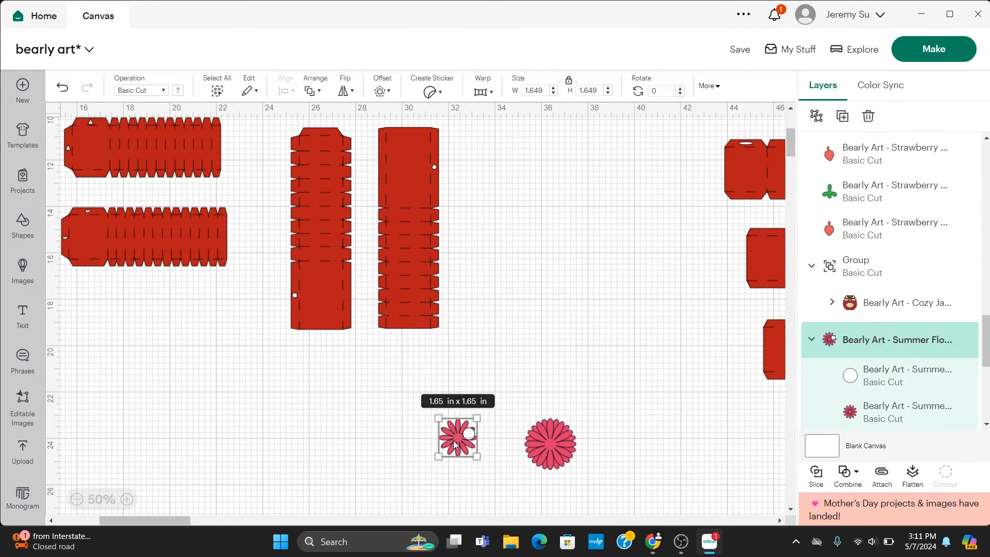
{"action": "left_click_drag", "start_coordinate": [454, 444], "coordinate": [459, 420]}
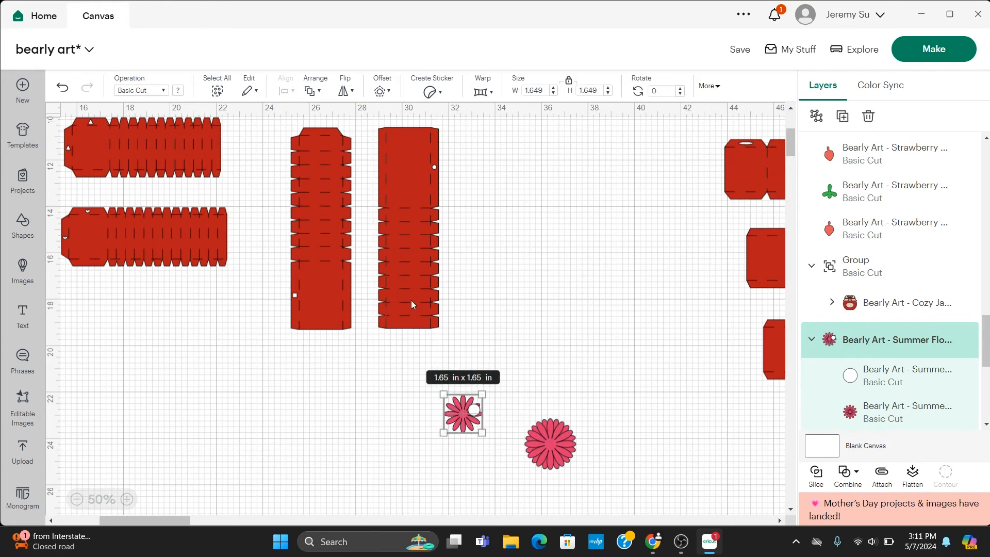
{"action": "left_click", "coordinate": [316, 88]}
{"action": "left_click", "coordinate": [355, 121]}
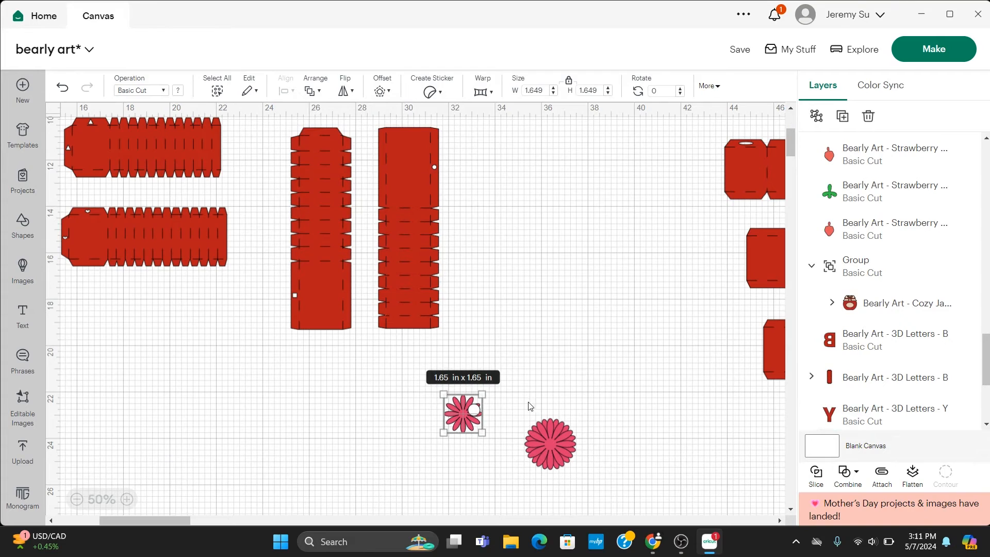
{"action": "left_click", "coordinate": [519, 382]}
Step: Center the small flower on the stacked petals and rotate it to about 350.84°
{"action": "left_click_drag", "start_coordinate": [477, 425], "coordinate": [545, 443]}
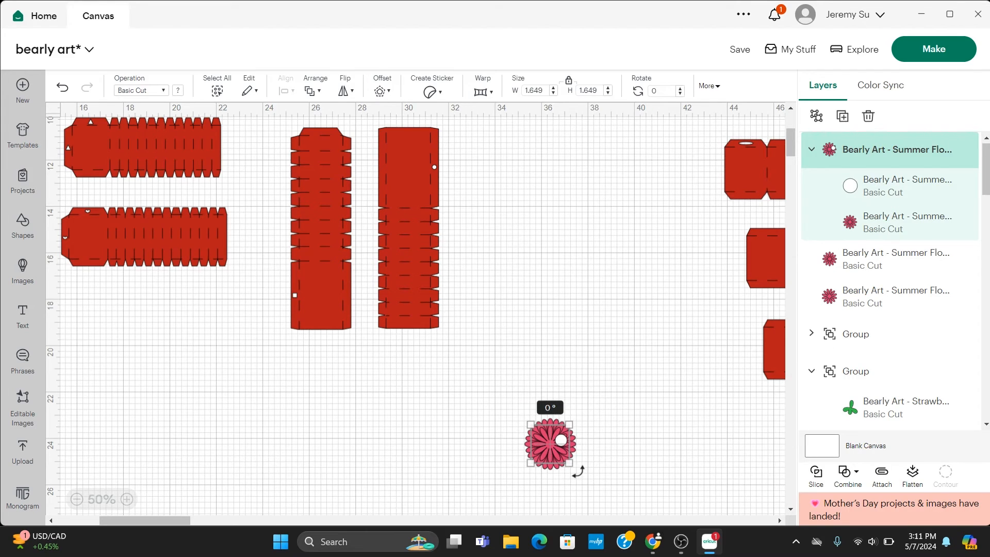
{"action": "left_click_drag", "start_coordinate": [578, 471], "coordinate": [583, 466]}
{"action": "left_click", "coordinate": [624, 444]}
Step: Move the white circle to the middle of the layered flower and set its width to 0.4 inches
{"action": "left_click", "coordinate": [561, 440]}
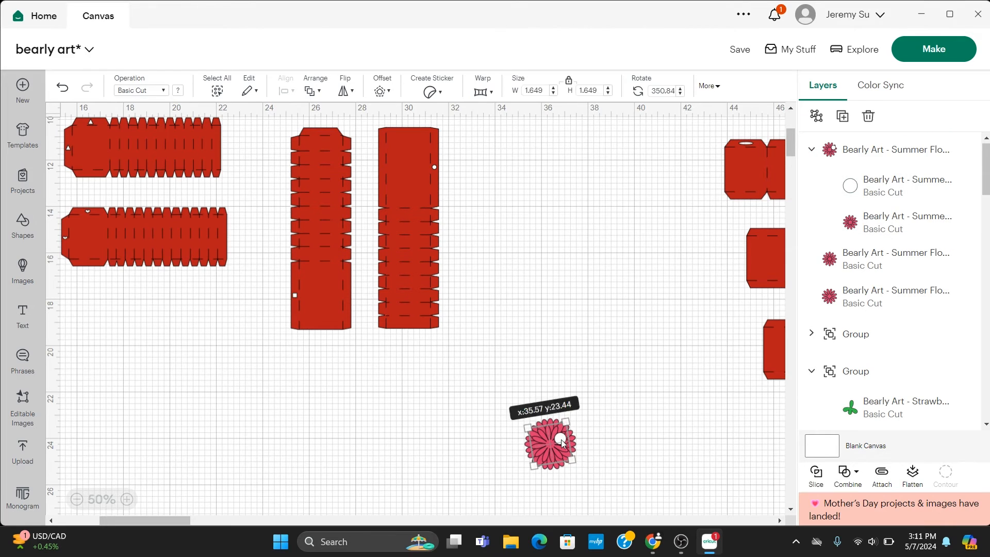
{"action": "left_click", "coordinate": [561, 440]}
{"action": "left_click_drag", "start_coordinate": [561, 439], "coordinate": [553, 445]}
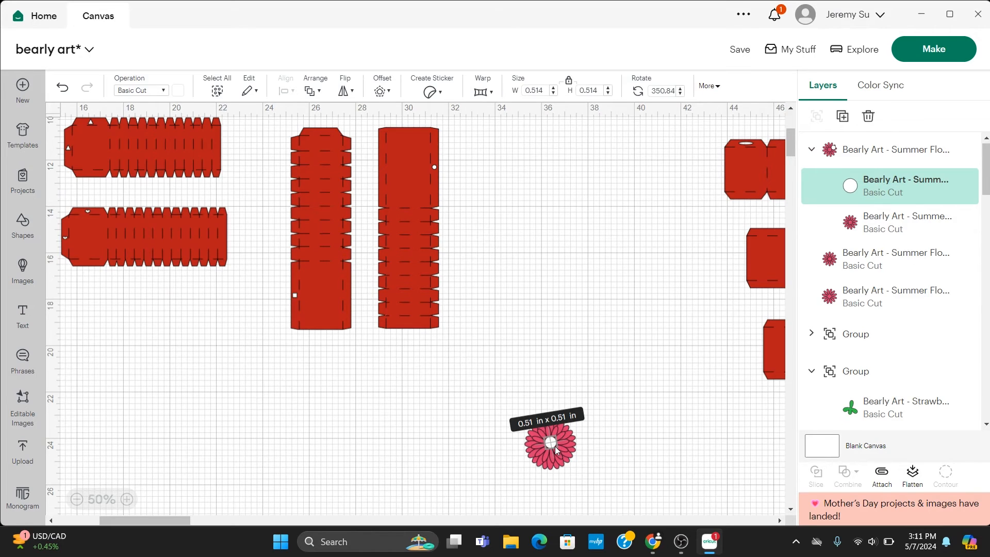
{"action": "left_click", "coordinate": [543, 91]}
{"action": "key", "text": "Return"}
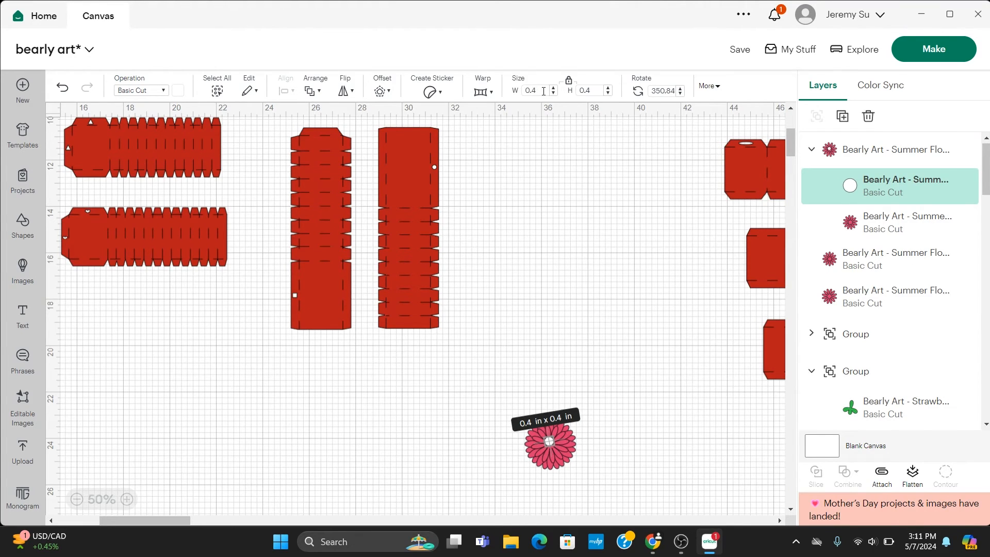
{"action": "left_click", "coordinate": [628, 437]}
Step: Nudge the white circle to fine-tune its centering on the layered flower
{"action": "left_click", "coordinate": [550, 442]}
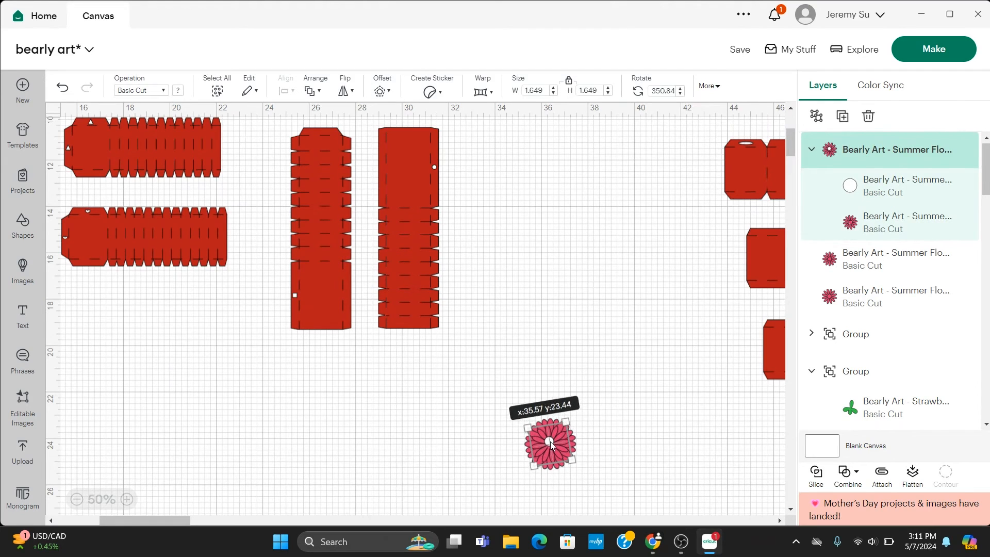
{"action": "left_click", "coordinate": [841, 192]}
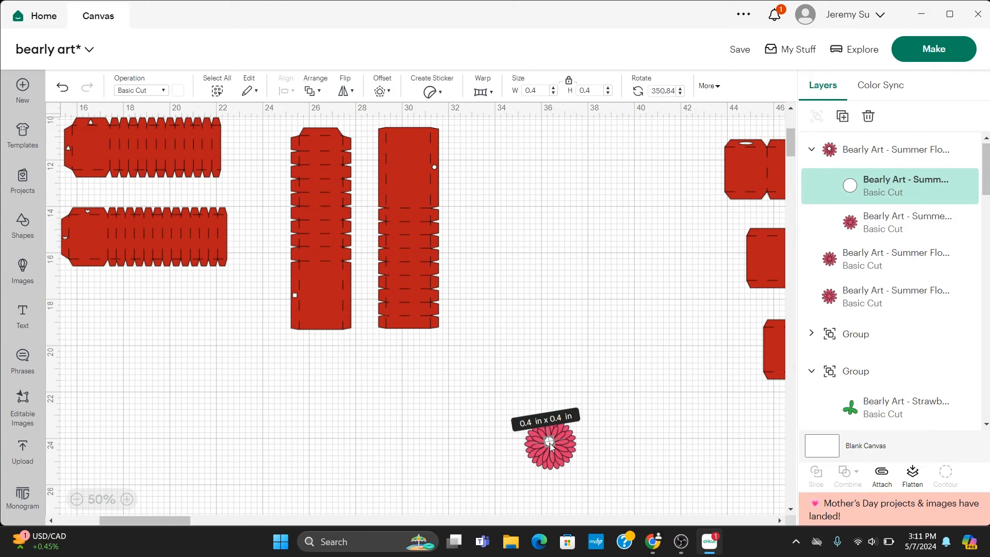
{"action": "left_click_drag", "start_coordinate": [550, 444], "coordinate": [550, 443]}
{"action": "left_click", "coordinate": [627, 434]}
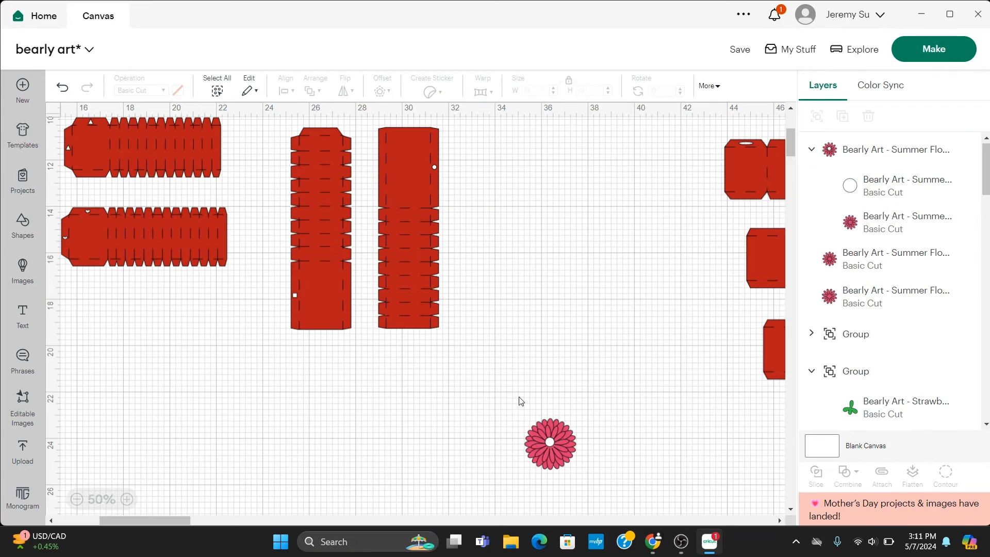
Step: Select all the layered flower's pieces and group them
{"action": "left_click_drag", "start_coordinate": [518, 396], "coordinate": [628, 482]}
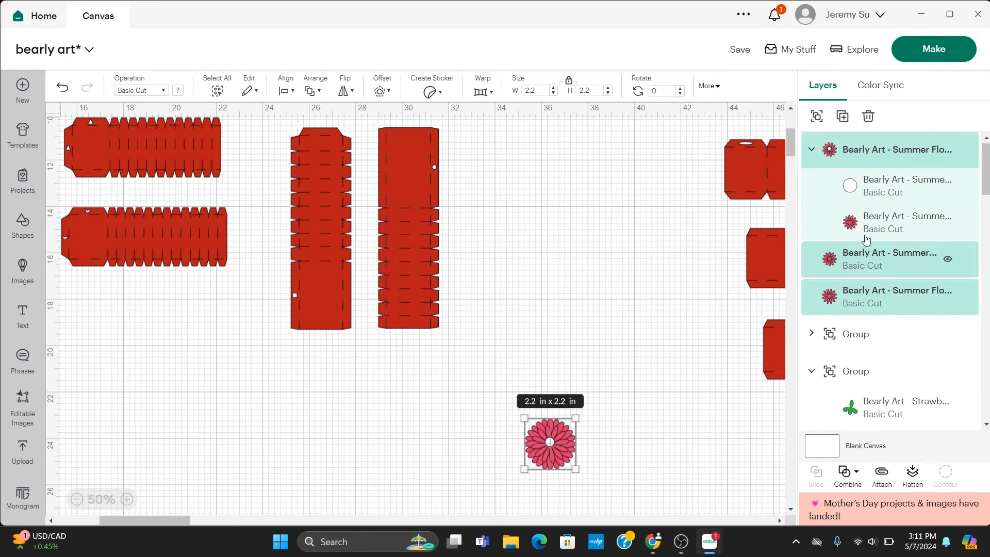
{"action": "left_click", "coordinate": [817, 116]}
{"action": "left_click", "coordinate": [576, 372]}
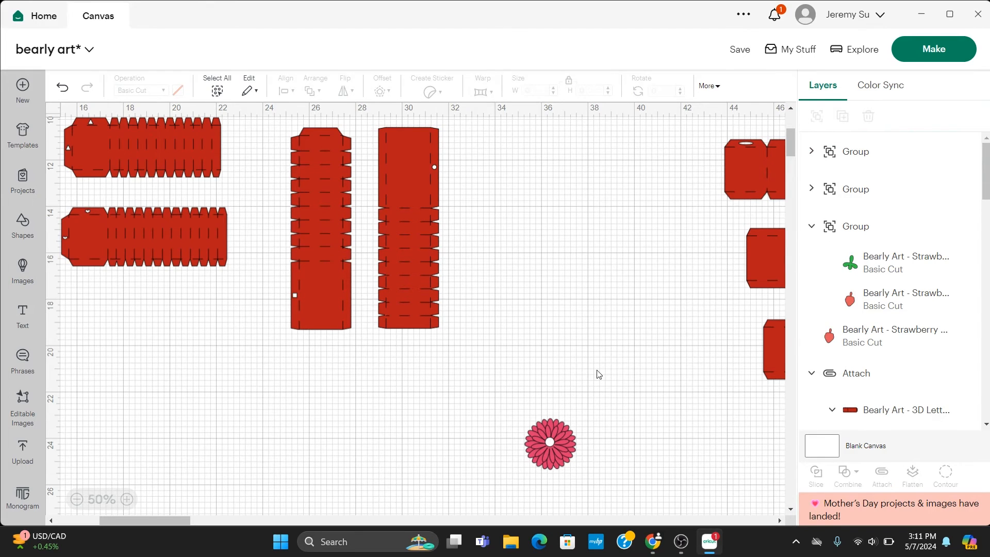
Step: Expand the flower group and dissolve its inner subgroup so the circle and small petals become separate layers within the group
{"action": "left_click", "coordinate": [556, 432]}
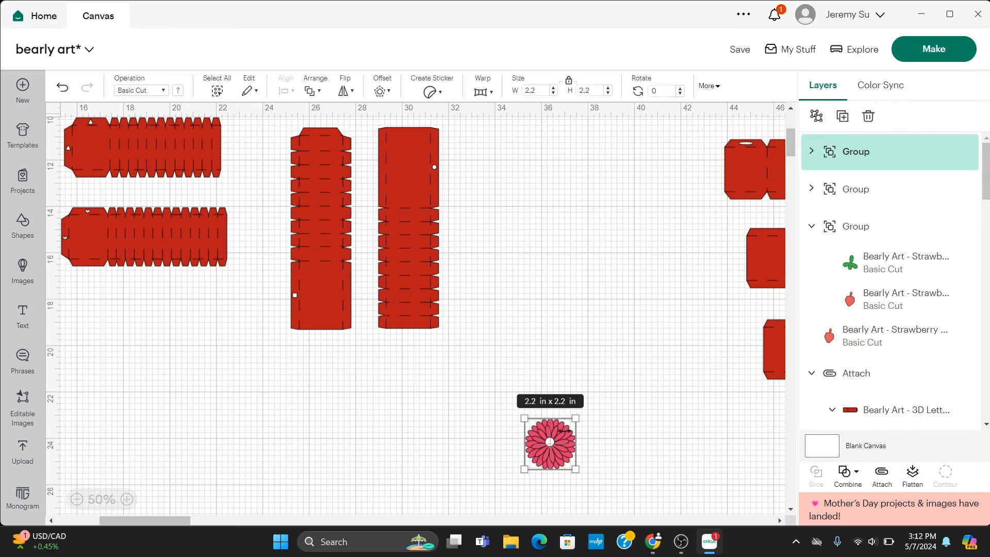
{"action": "left_click", "coordinate": [811, 152]}
{"action": "left_click", "coordinate": [882, 193]}
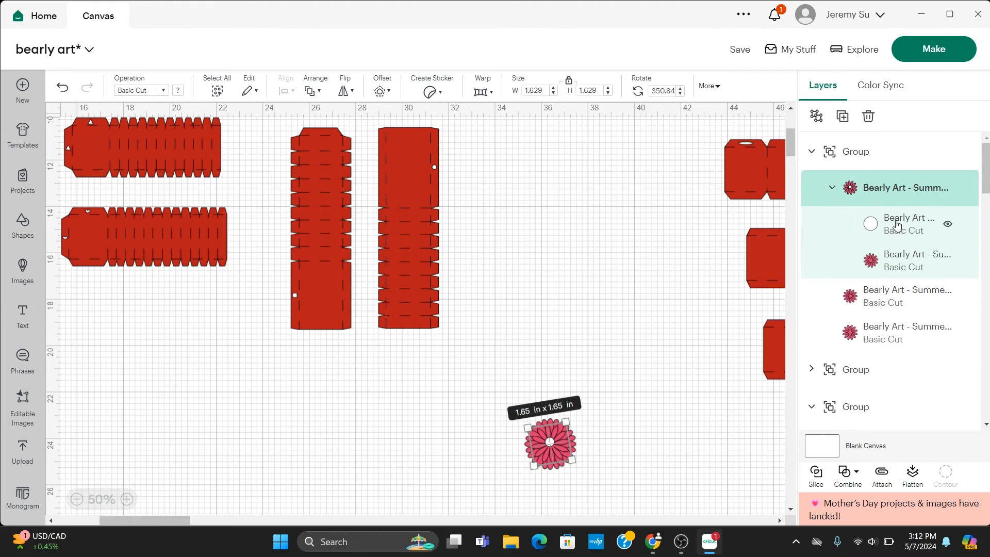
{"action": "left_click_drag", "start_coordinate": [896, 226], "coordinate": [837, 164]}
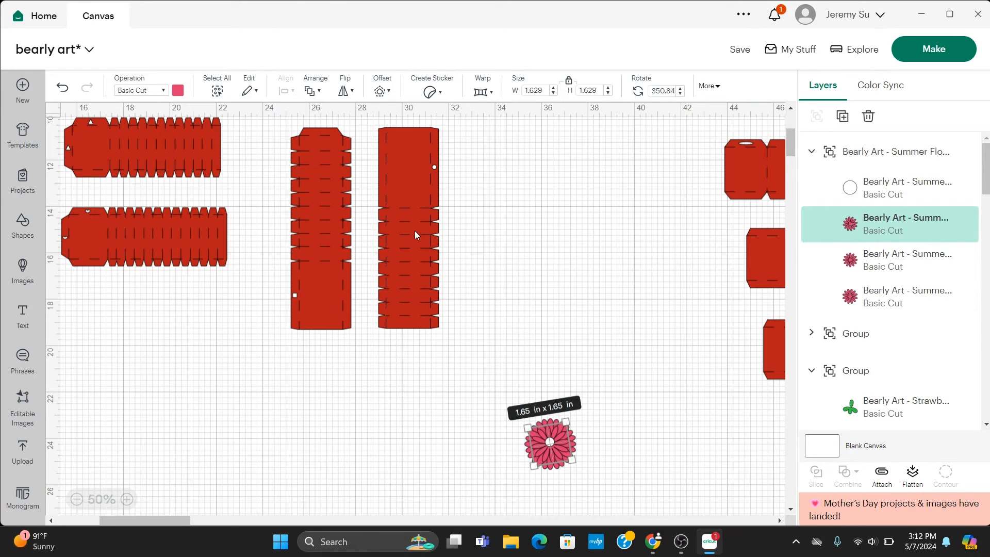
Step: Recolor all three petal layers of the grouped flower white, from the small inner petals to the rotated outer ones
{"action": "left_click", "coordinate": [178, 91]}
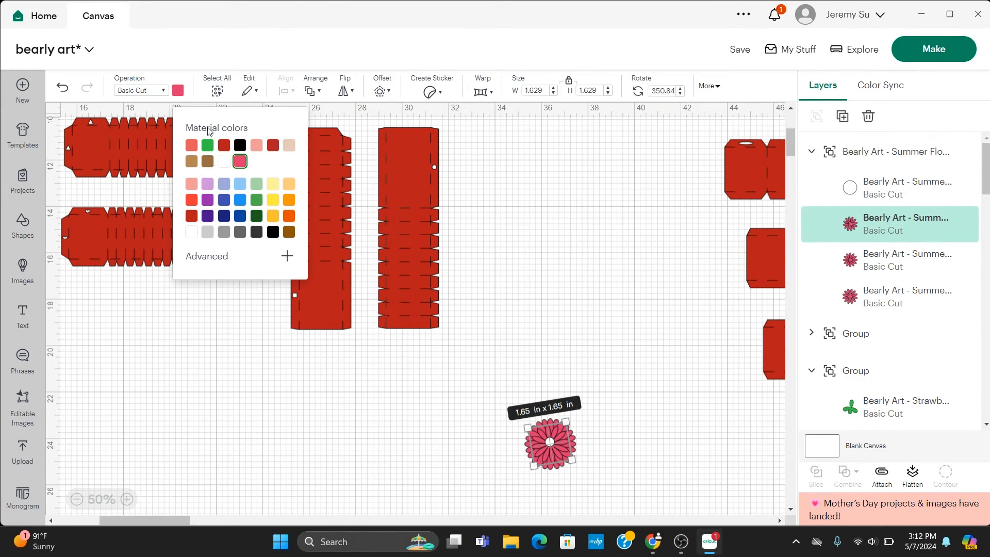
{"action": "left_click", "coordinate": [225, 162]}
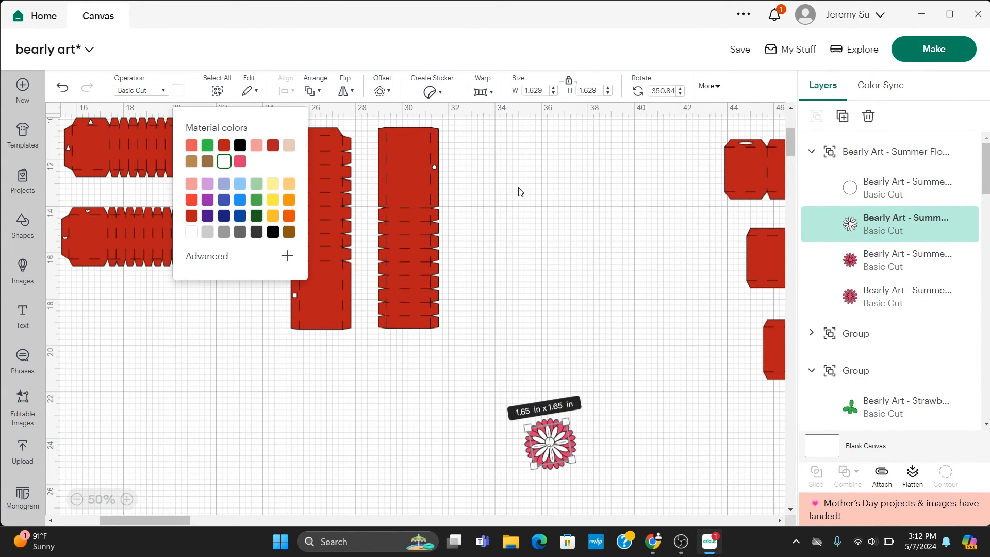
{"action": "left_click", "coordinate": [915, 256]}
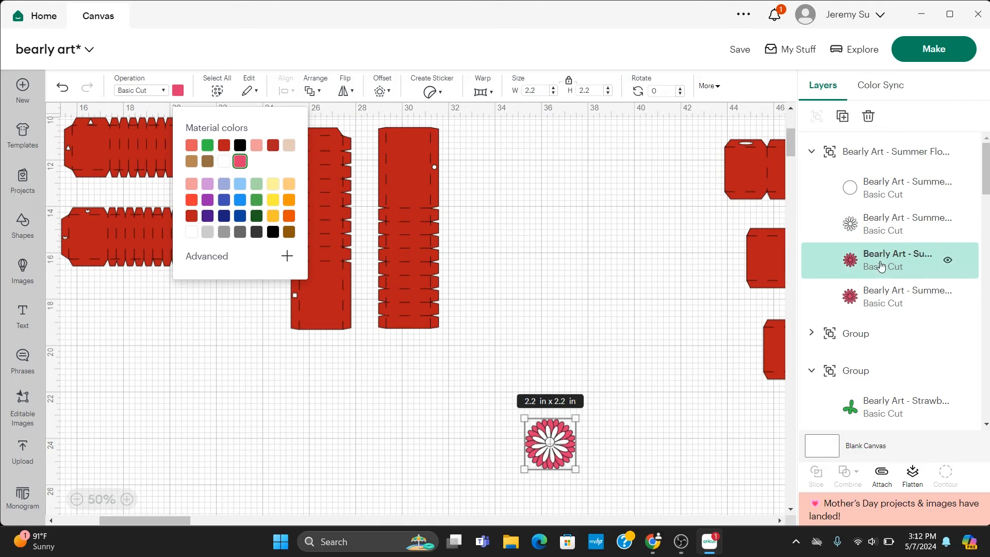
{"action": "left_click", "coordinate": [224, 161]}
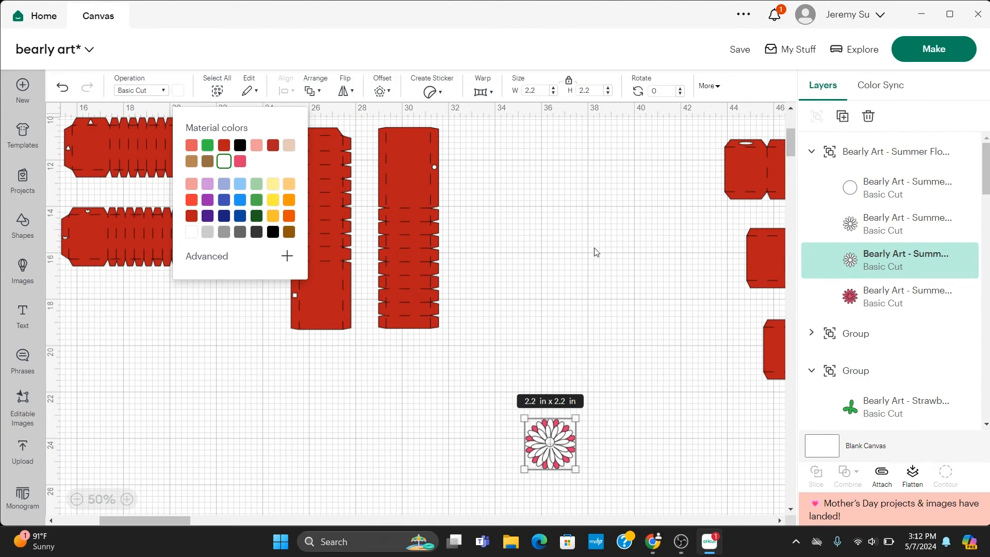
{"action": "left_click", "coordinate": [871, 304]}
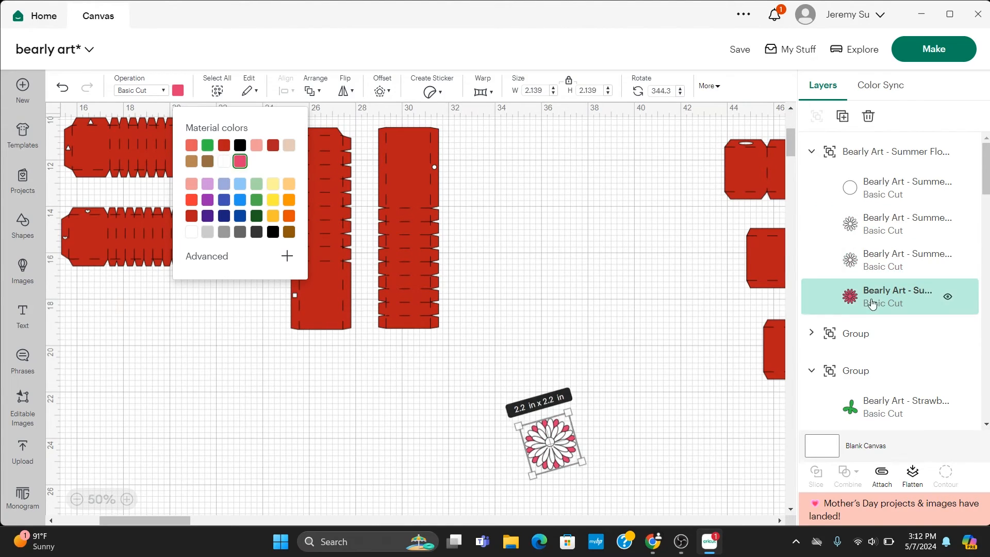
{"action": "left_click", "coordinate": [224, 161]}
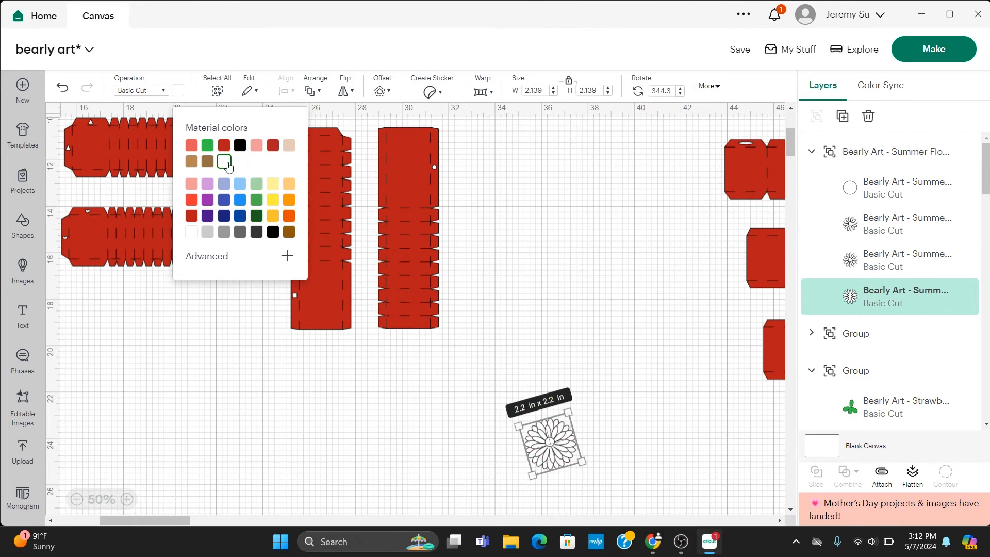
Step: Recolor the layered flower's center circle yellow and shift the grouped flower slightly down
{"action": "left_click", "coordinate": [871, 194]}
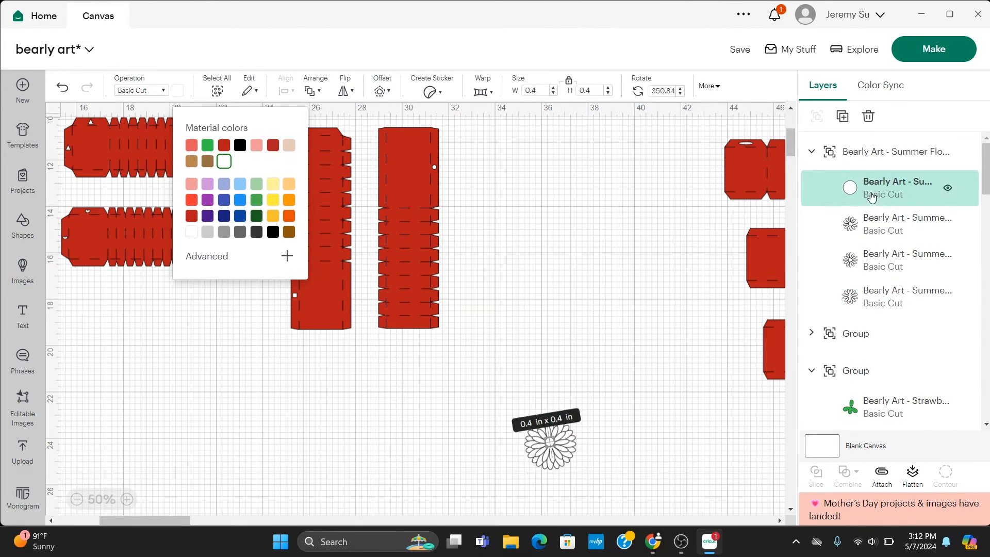
{"action": "left_click", "coordinate": [273, 201]}
{"action": "left_click", "coordinate": [578, 342]}
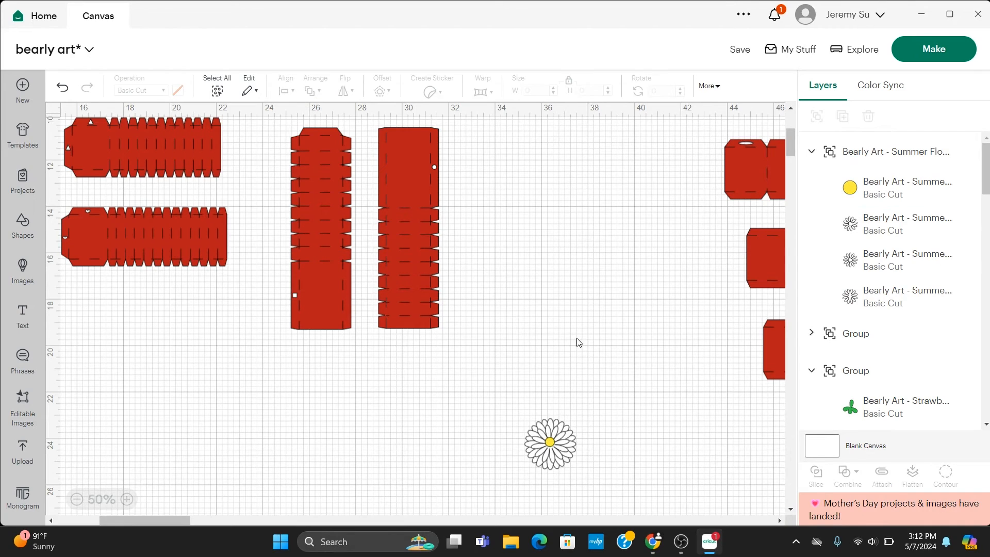
{"action": "left_click_drag", "start_coordinate": [549, 445], "coordinate": [551, 452]}
{"action": "left_click", "coordinate": [610, 382]}
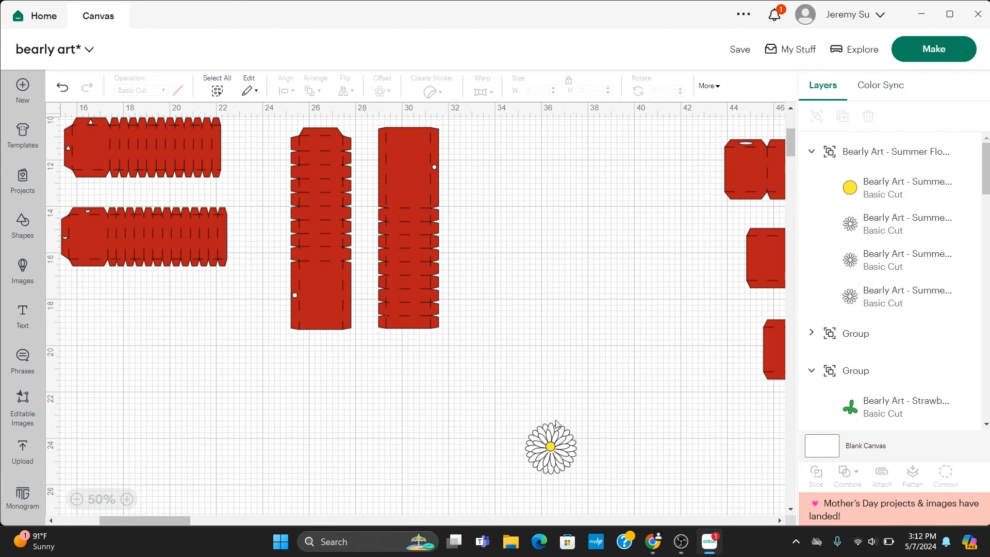
Step: Move the layered flower group onto the upper right curve of the patterned B
{"action": "left_click", "coordinate": [76, 499]}
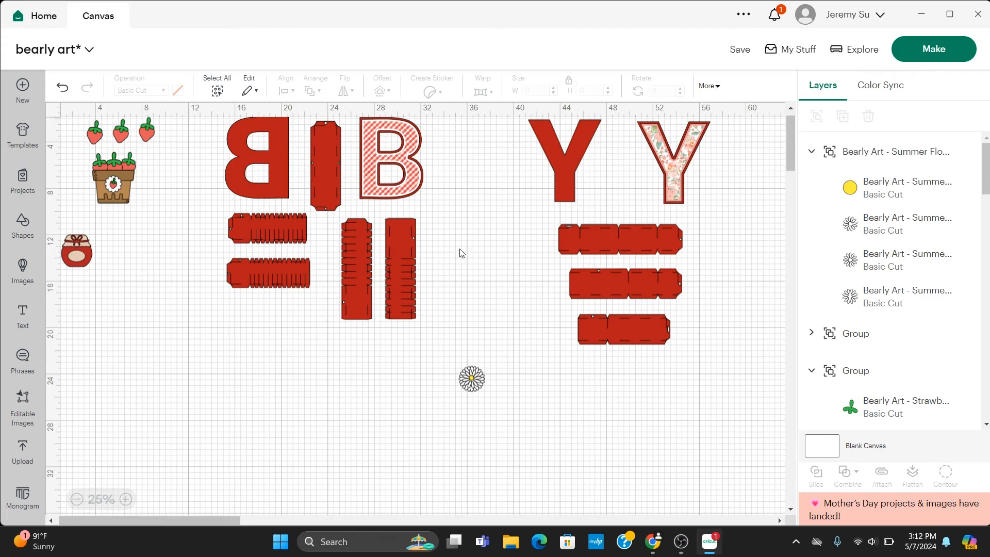
{"action": "left_click_drag", "start_coordinate": [455, 247], "coordinate": [501, 428]}
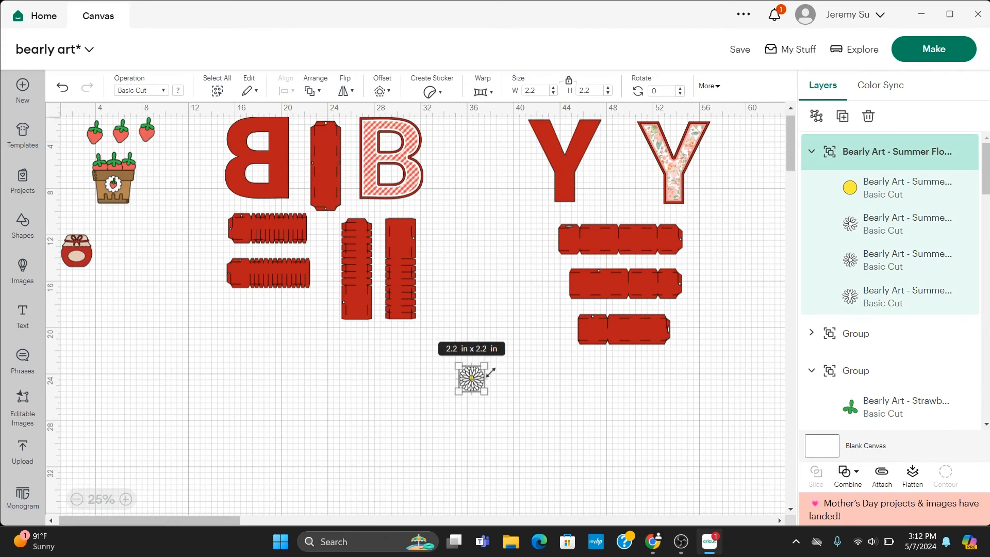
{"action": "left_click_drag", "start_coordinate": [471, 379], "coordinate": [453, 237]}
{"action": "scroll", "coordinate": [454, 238], "scroll_direction": "up", "scroll_amount": 1}
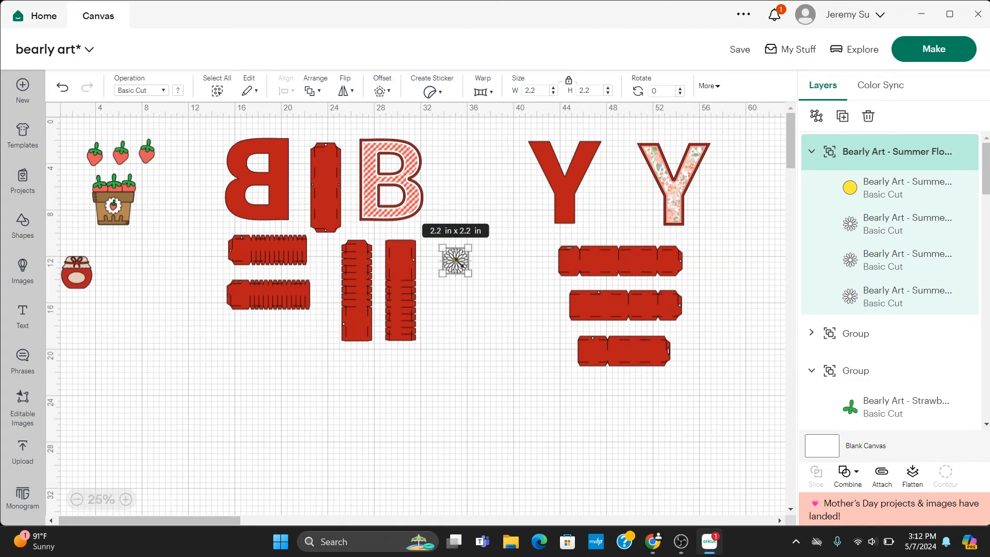
{"action": "left_click", "coordinate": [512, 264]}
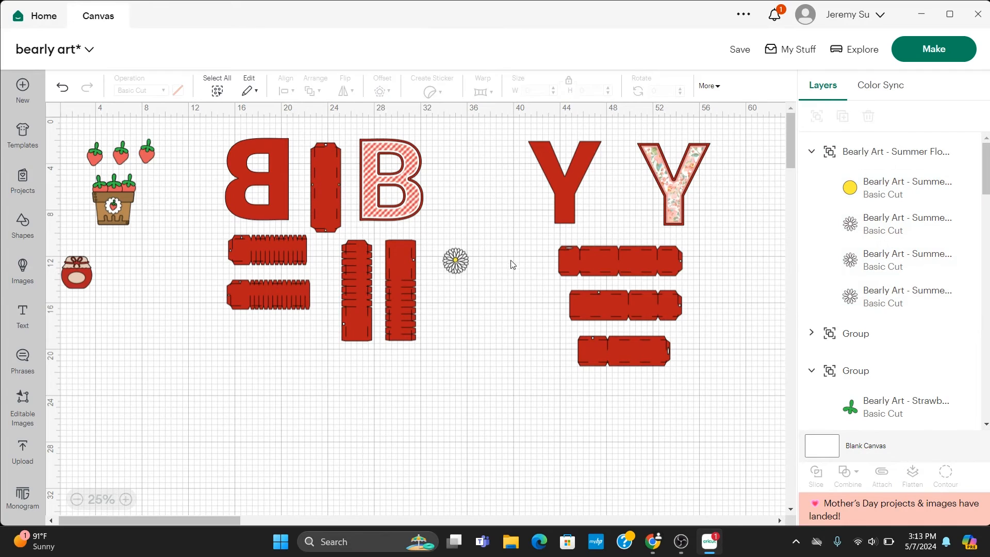
{"action": "left_click_drag", "start_coordinate": [454, 263], "coordinate": [418, 151]}
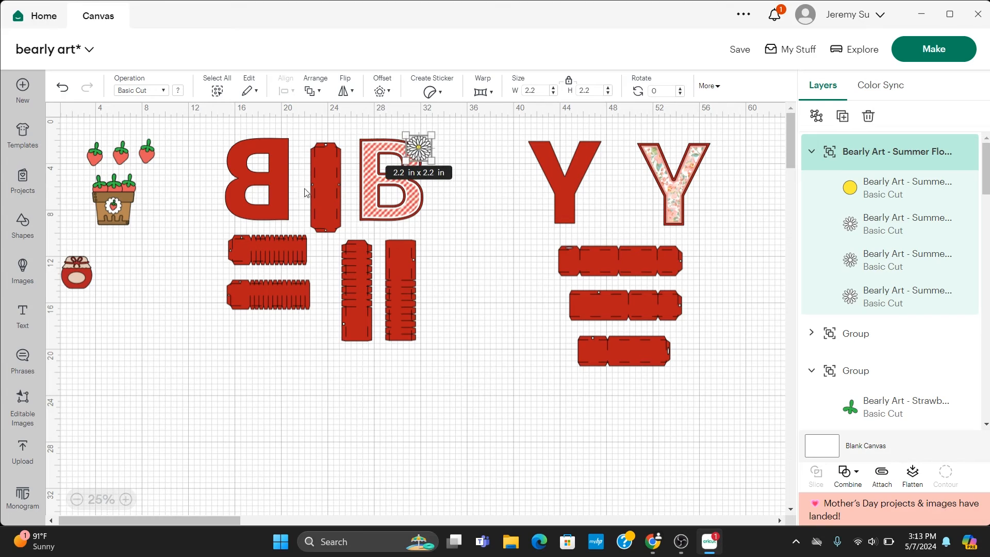
Step: Move the complete strawberry basket to the lower right of the floral Y's stem and shrink it proportionally
{"action": "left_click", "coordinate": [85, 271]}
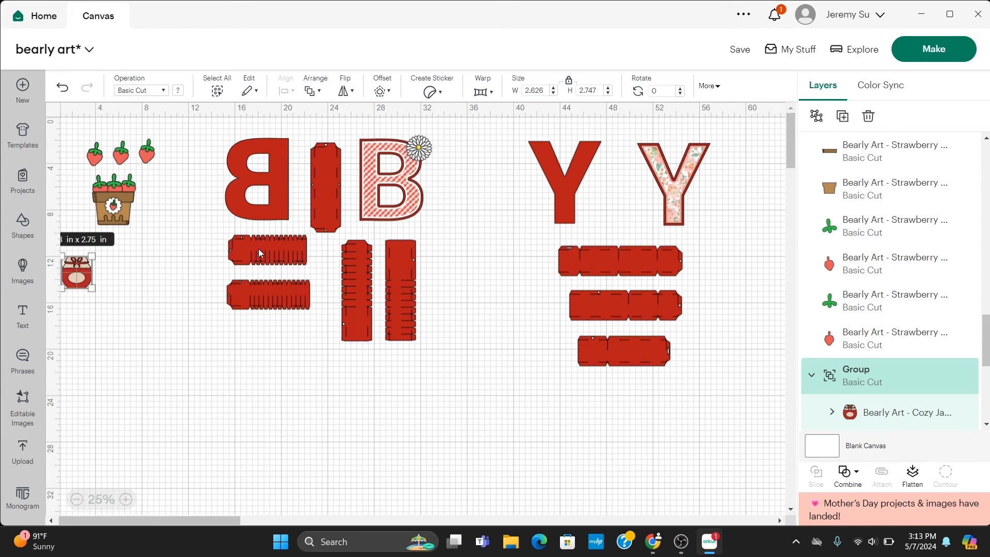
{"action": "left_click", "coordinate": [163, 207]}
{"action": "left_click_drag", "start_coordinate": [77, 179], "coordinate": [168, 236]}
{"action": "left_click_drag", "start_coordinate": [115, 207], "coordinate": [694, 211]}
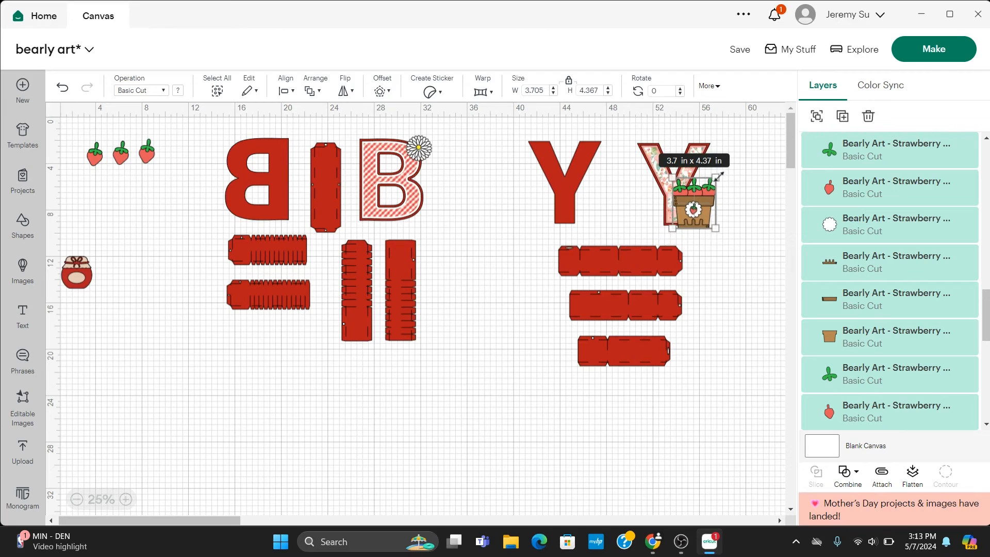
{"action": "left_click_drag", "start_coordinate": [719, 177], "coordinate": [704, 195]}
{"action": "left_click", "coordinate": [736, 256]}
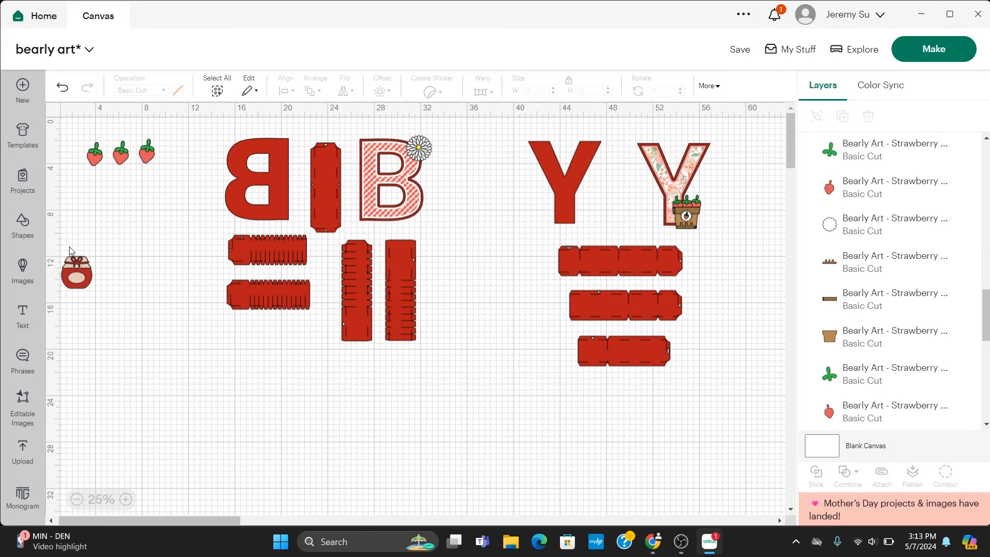
Step: Move the jam jar onto the lower left corner of the patterned B and bring it to the front
{"action": "left_click_drag", "start_coordinate": [65, 246], "coordinate": [120, 320]}
{"action": "left_click_drag", "start_coordinate": [80, 280], "coordinate": [362, 220]}
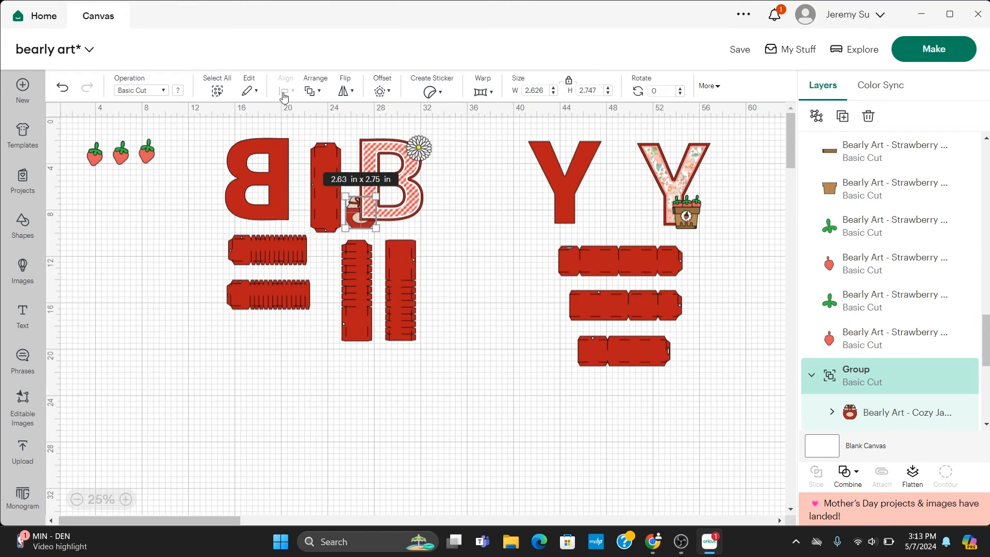
{"action": "left_click", "coordinate": [313, 91]}
{"action": "left_click", "coordinate": [330, 116]}
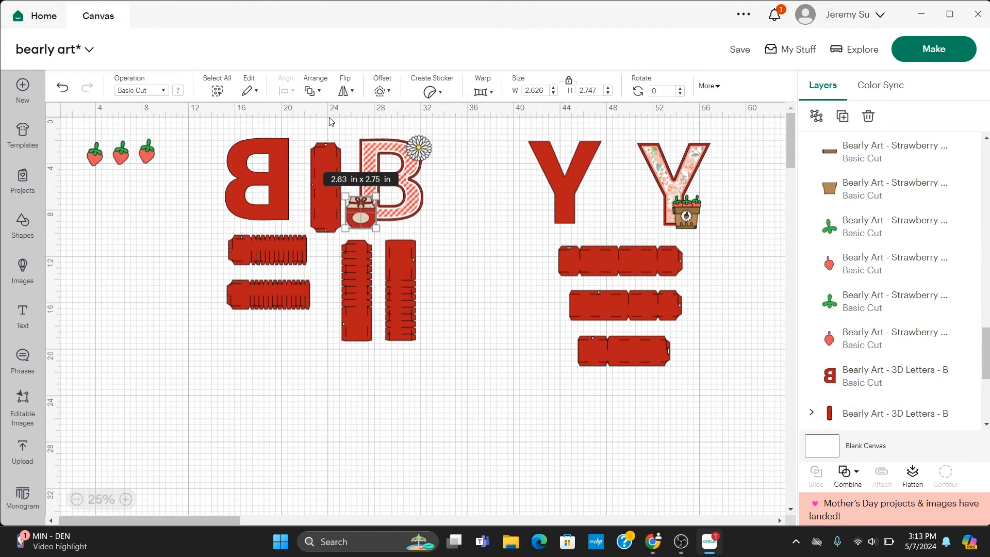
{"action": "left_click", "coordinate": [451, 255]}
Step: Expand the jam jar group and recolor its bow layer from the material colors, trying light pink before settling on coral
{"action": "left_click", "coordinate": [355, 214]}
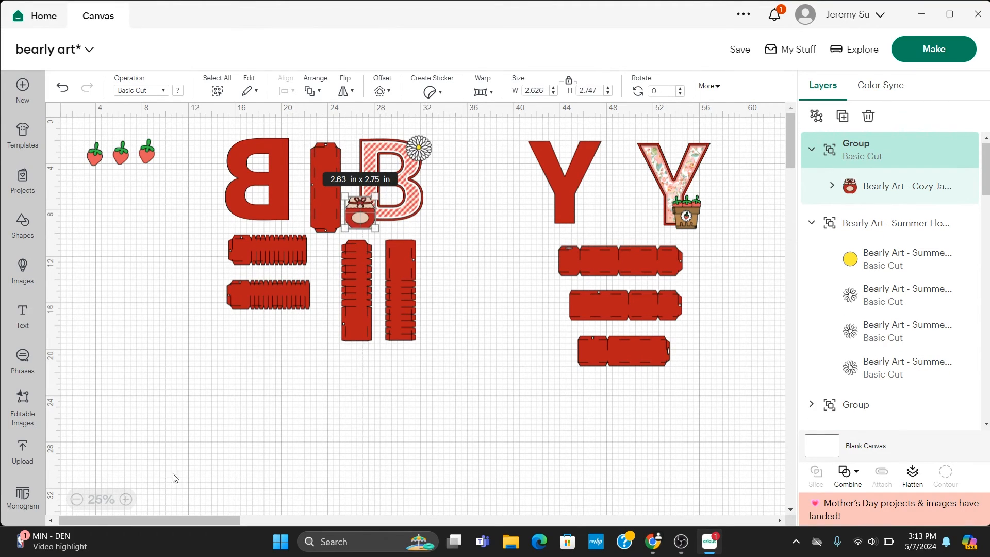
{"action": "left_click", "coordinate": [127, 500]}
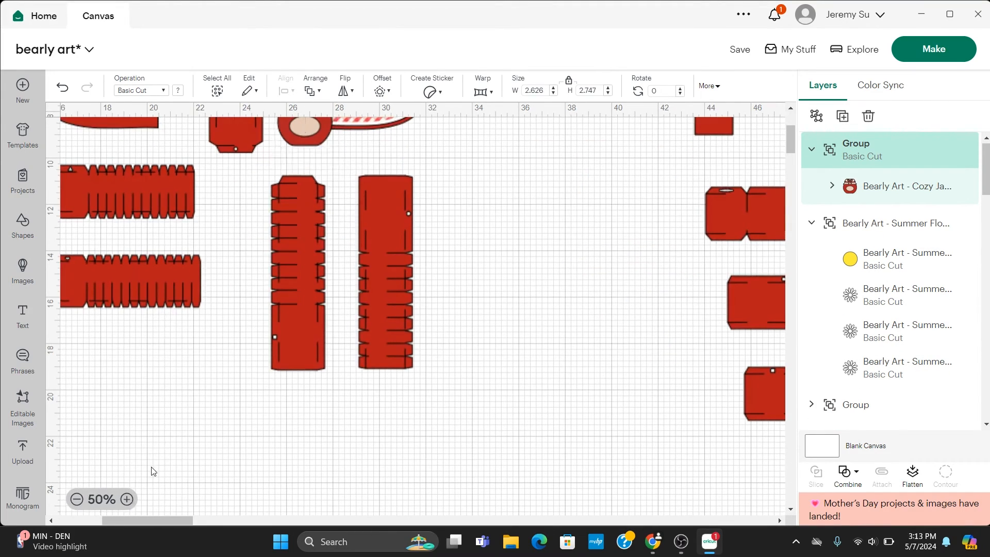
{"action": "scroll", "coordinate": [293, 290], "scroll_direction": "up", "scroll_amount": 3}
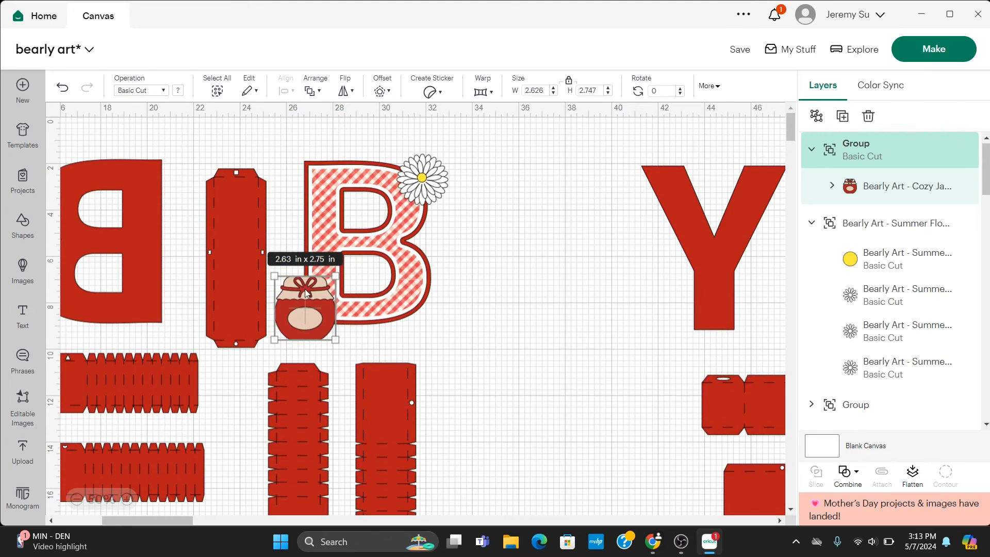
{"action": "left_click", "coordinate": [308, 289]}
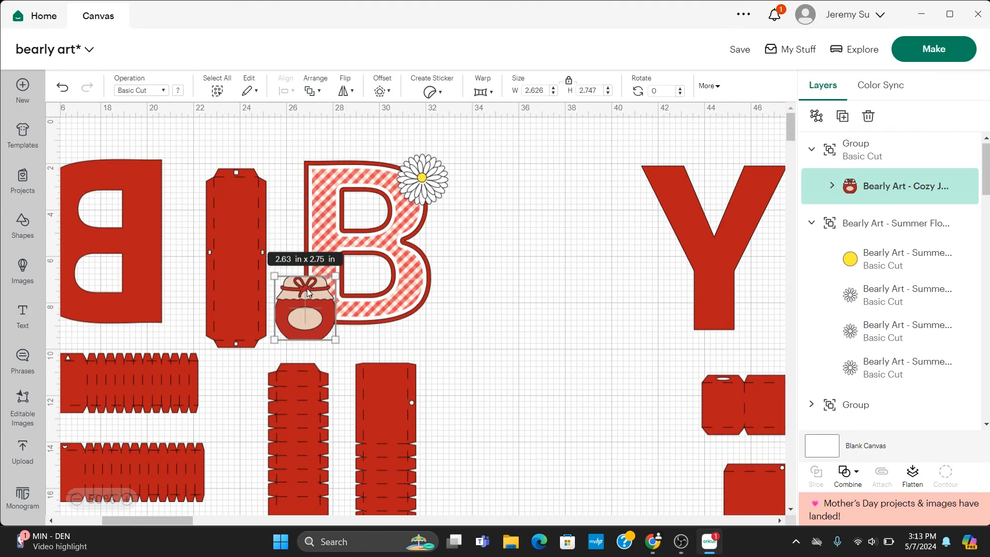
{"action": "left_click", "coordinate": [835, 186]}
{"action": "left_click", "coordinate": [885, 222]}
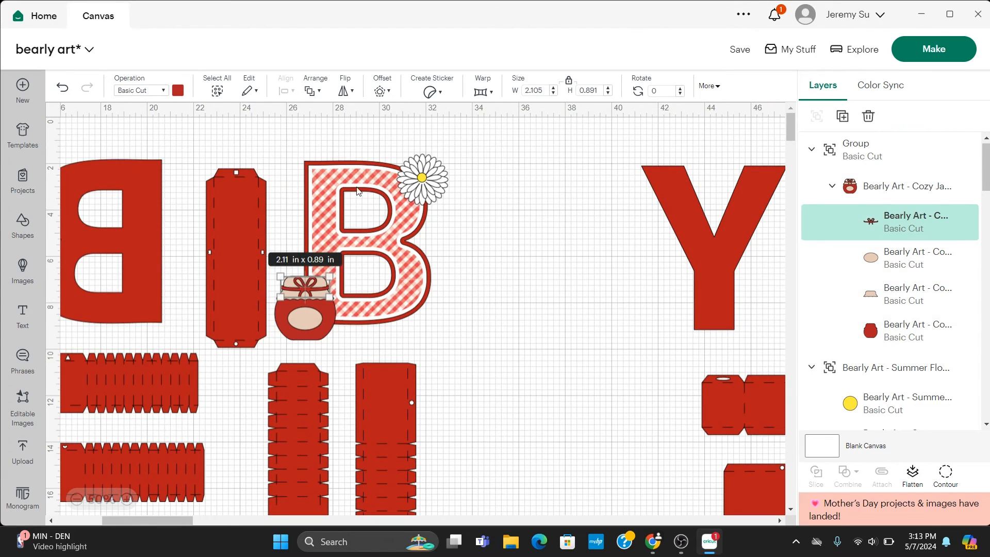
{"action": "left_click", "coordinate": [178, 91]}
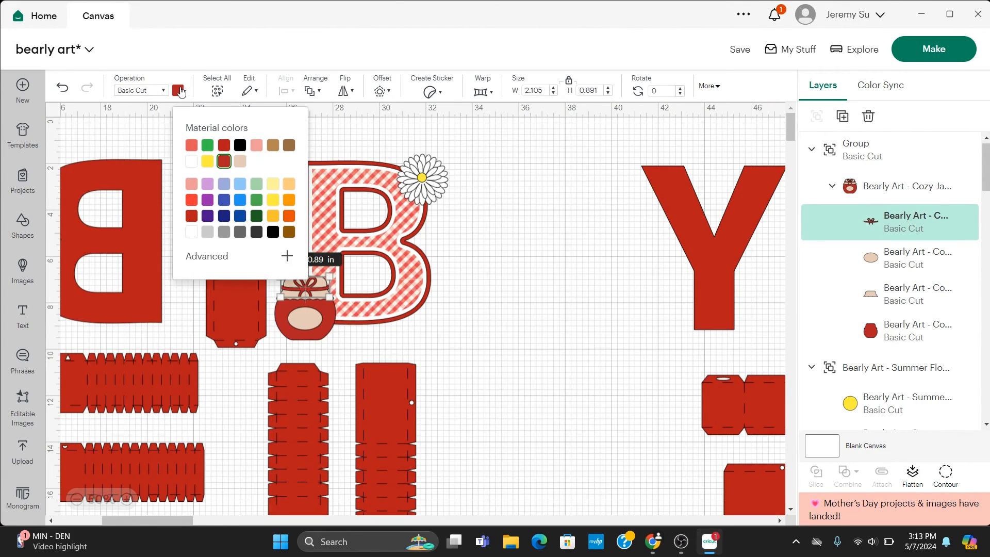
{"action": "left_click", "coordinate": [256, 146]}
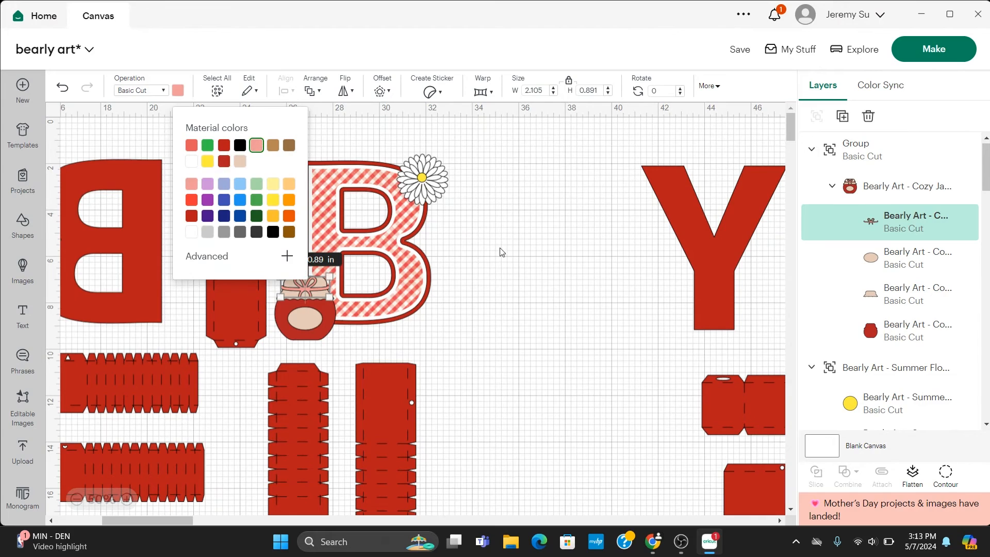
{"action": "left_click", "coordinate": [191, 146]}
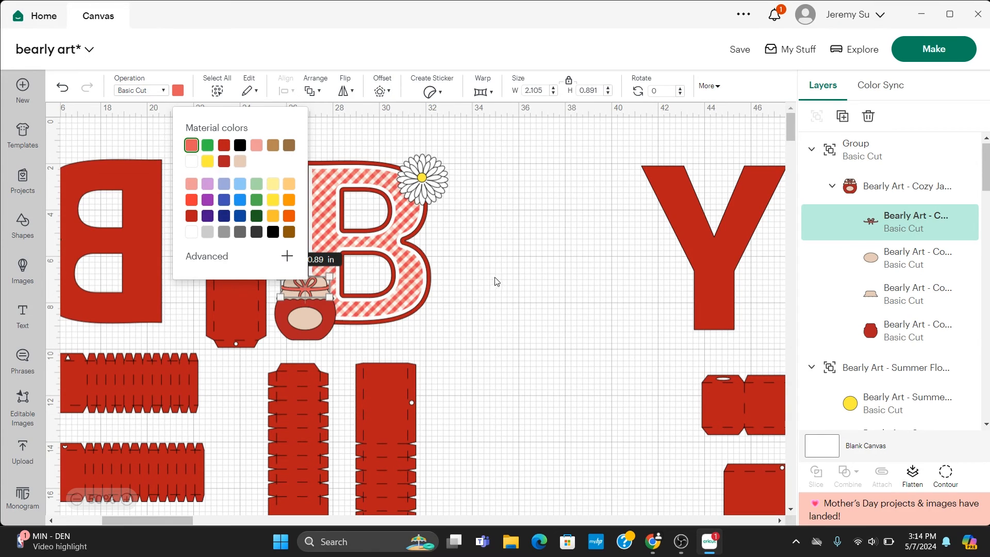
{"action": "left_click", "coordinate": [509, 292]}
Step: Copy the leaf, strawberry and white scalloped circle of the basket's badge and paste a duplicate set
{"action": "scroll", "coordinate": [510, 293], "scroll_direction": "right", "scroll_amount": 5}
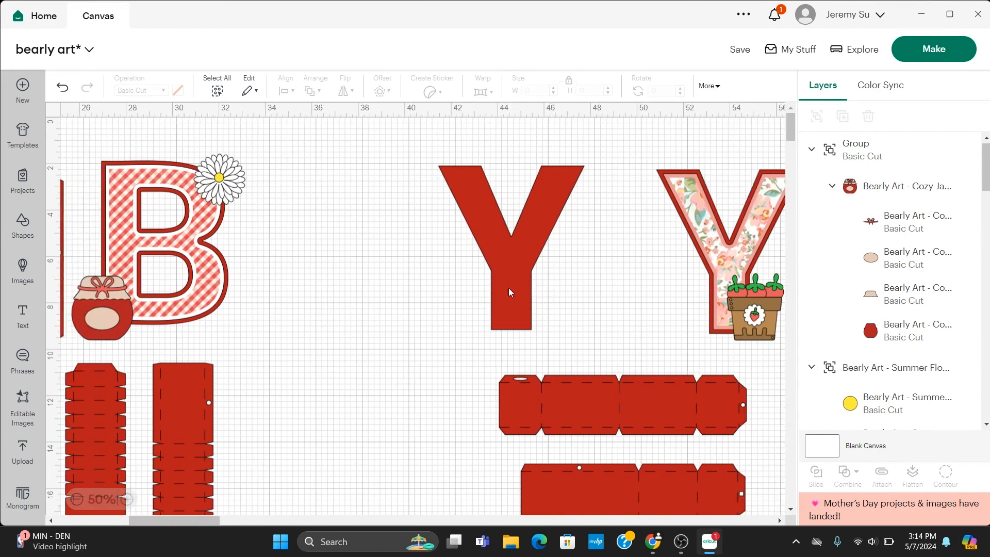
{"action": "left_click", "coordinate": [705, 316]}
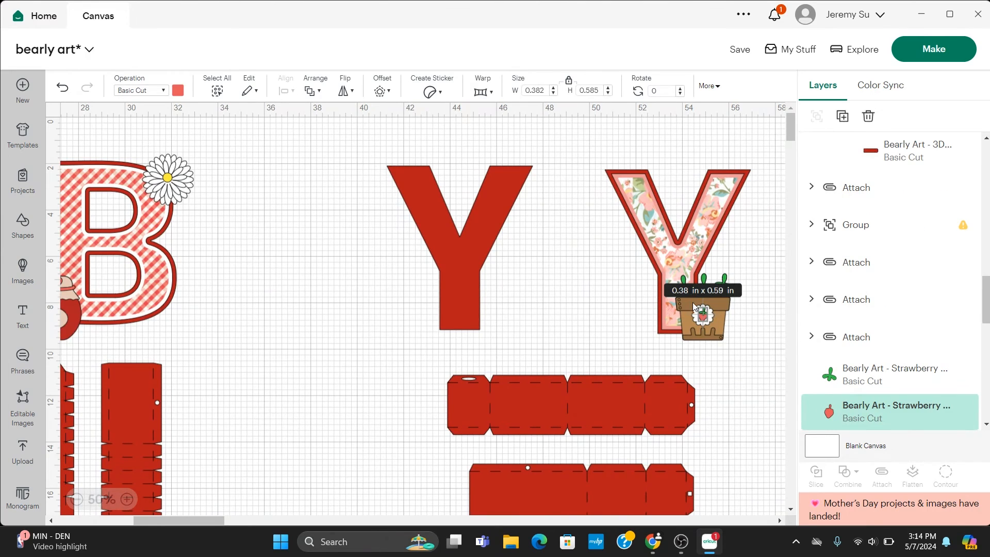
{"action": "left_click", "coordinate": [694, 307]}
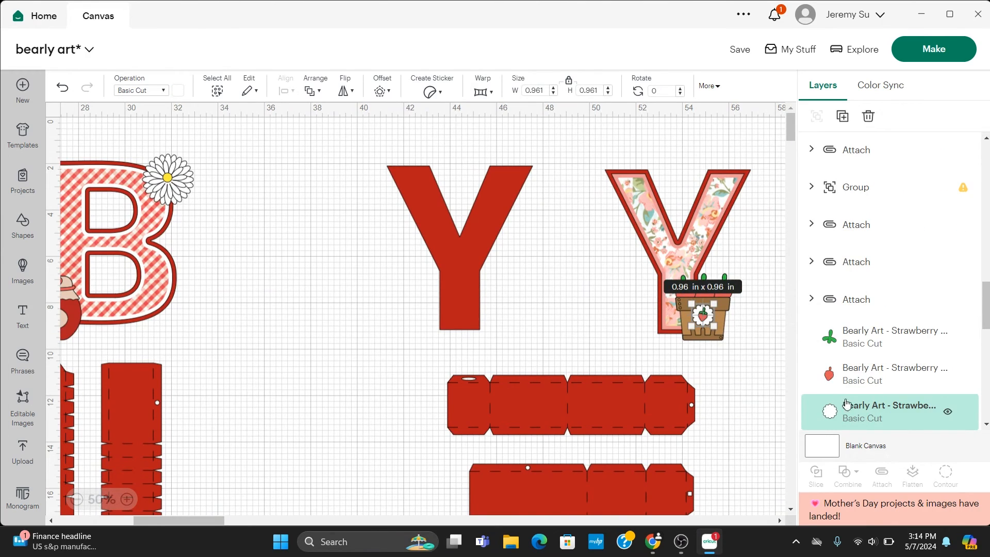
{"action": "left_click", "coordinate": [814, 326]}
{"action": "left_click", "coordinate": [835, 374], "text": "shift"}
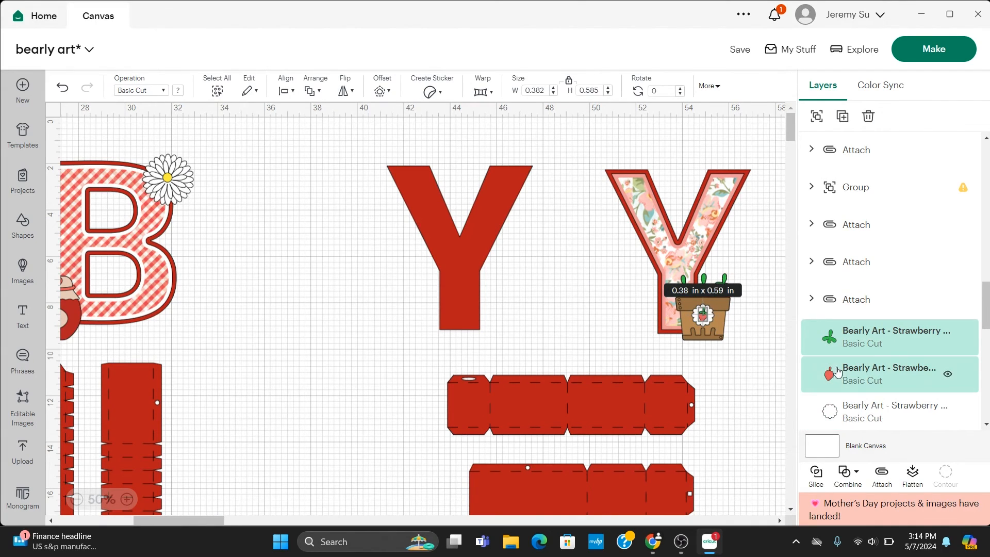
{"action": "left_click", "coordinate": [842, 411], "text": "shift"}
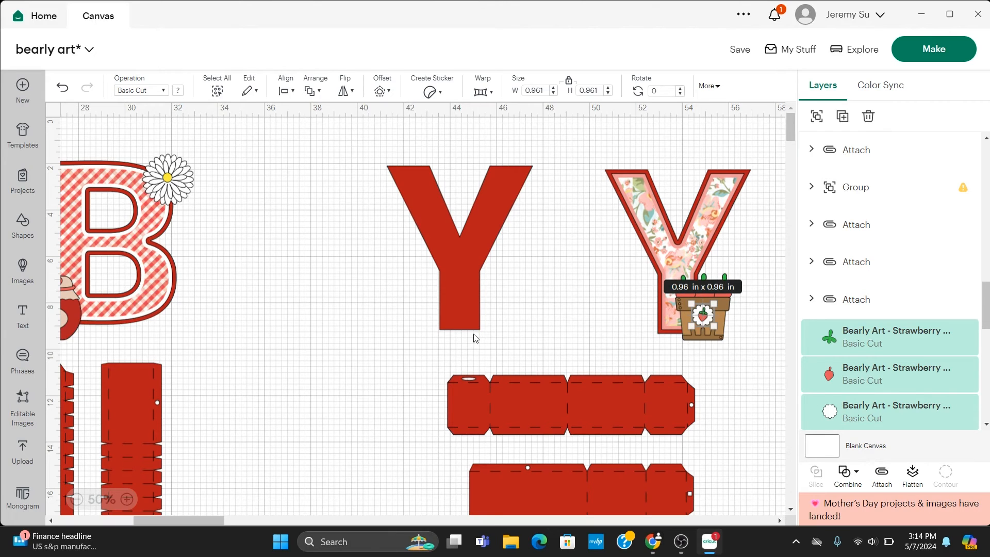
{"action": "key", "text": "ctrl+v"}
Step: Place the duplicated strawberry badge inside the oval label of the jam jar on the B
{"action": "scroll", "coordinate": [237, 281], "scroll_direction": "left", "scroll_amount": 5}
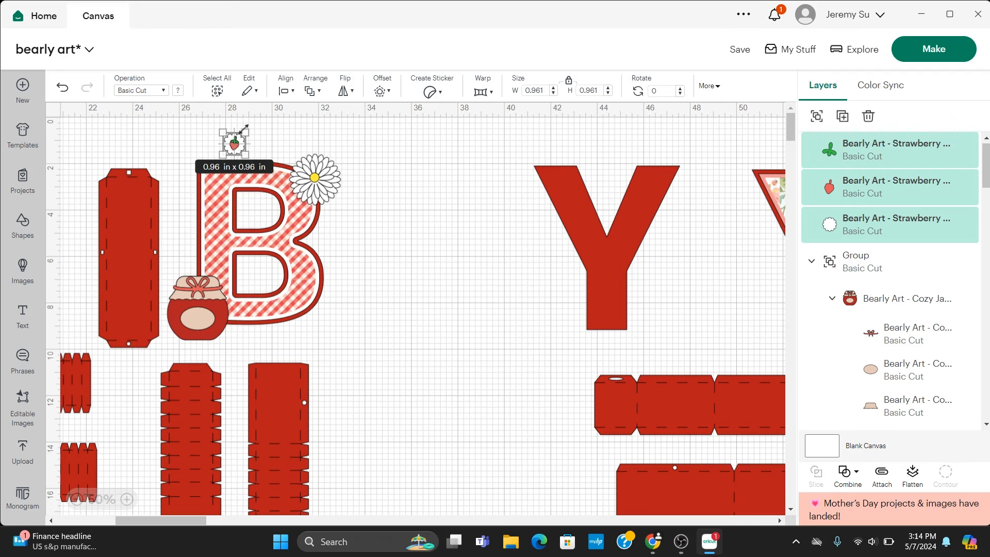
{"action": "left_click_drag", "start_coordinate": [245, 132], "coordinate": [198, 319]}
{"action": "left_click", "coordinate": [324, 336]}
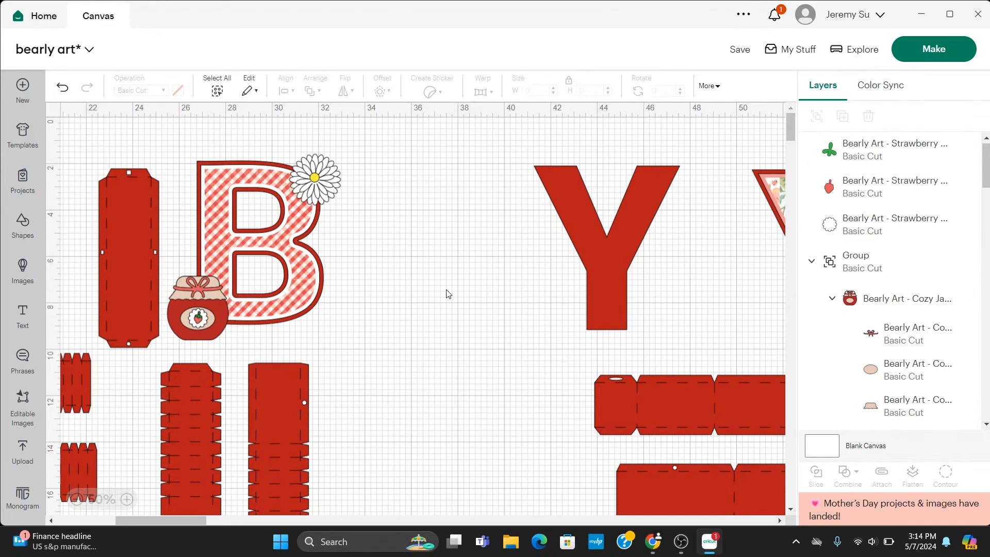
Step: Examine the row of three strawberries up close and the overall project layout
{"action": "scroll", "coordinate": [447, 294], "scroll_direction": "left", "scroll_amount": 8}
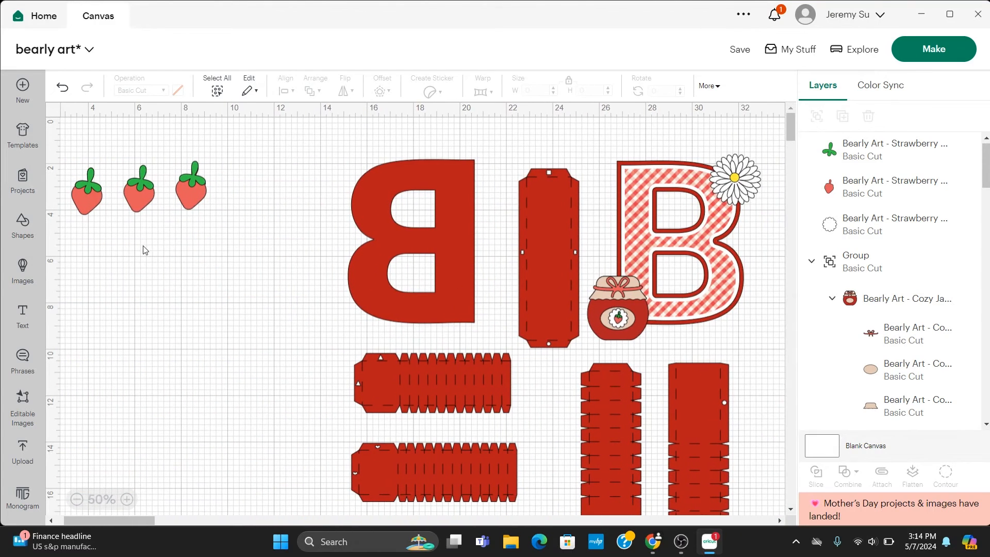
{"action": "left_click_drag", "start_coordinate": [69, 138], "coordinate": [240, 233]}
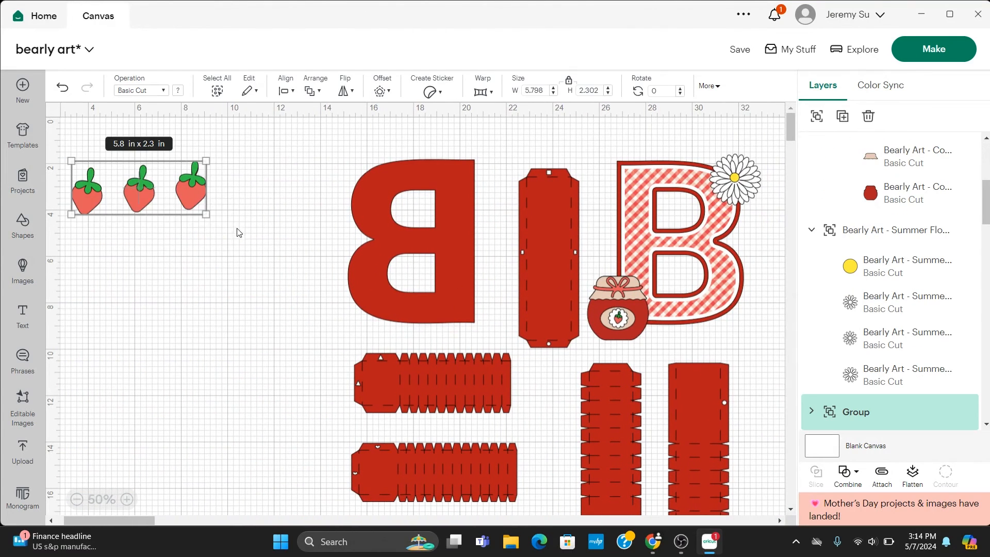
{"action": "scroll", "coordinate": [220, 205], "scroll_direction": "down", "scroll_amount": 2}
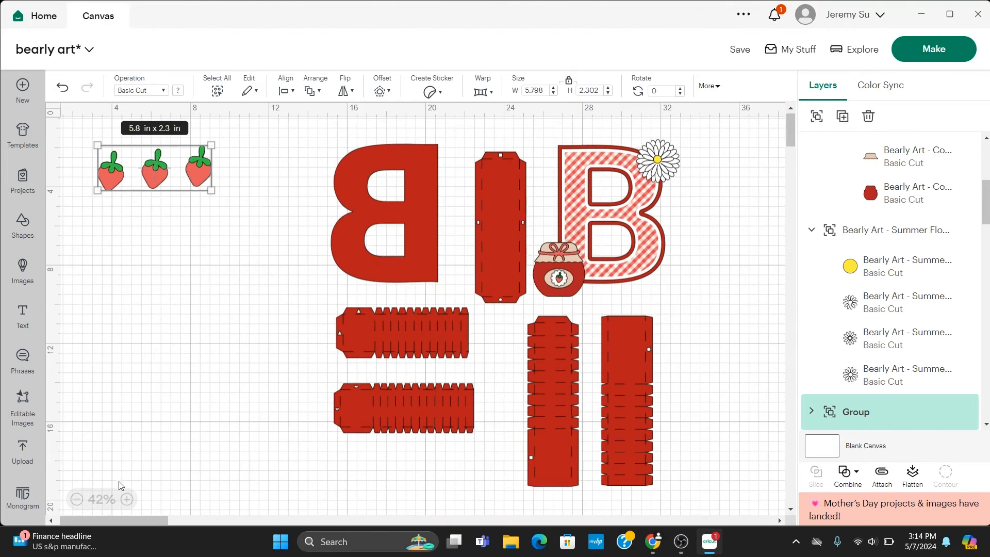
{"action": "left_click", "coordinate": [127, 500]}
{"action": "left_click", "coordinate": [128, 500]}
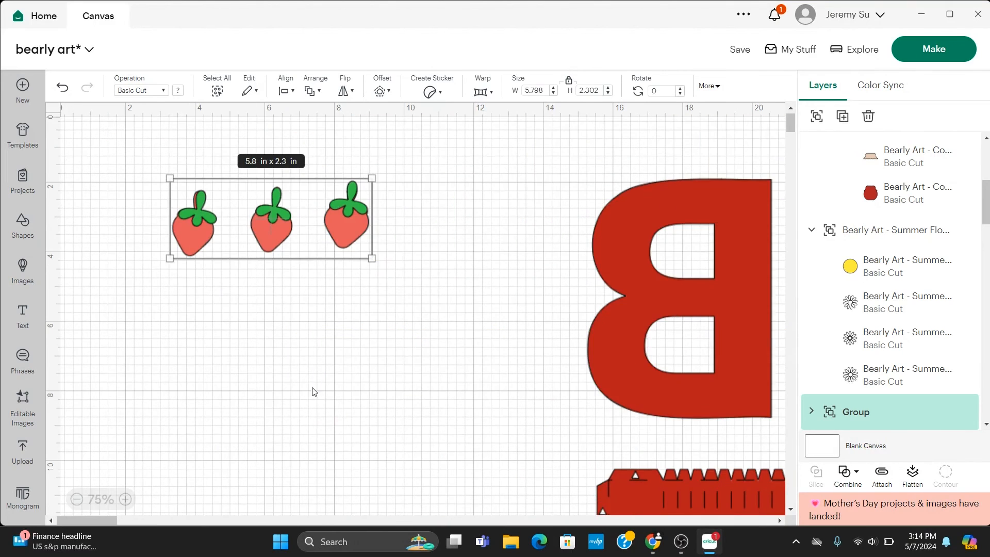
{"action": "left_click", "coordinate": [95, 514]}
{"action": "left_click", "coordinate": [77, 499]}
{"action": "left_click", "coordinate": [77, 499]}
{"action": "left_click", "coordinate": [77, 499]}
{"action": "left_click", "coordinate": [77, 499]}
{"action": "left_click", "coordinate": [76, 499]}
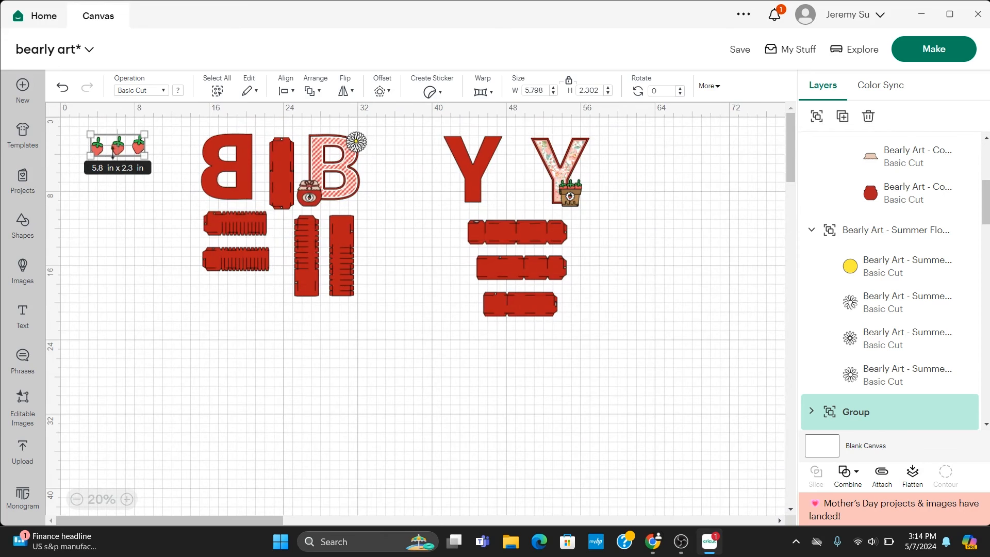
{"action": "left_click", "coordinate": [155, 223]}
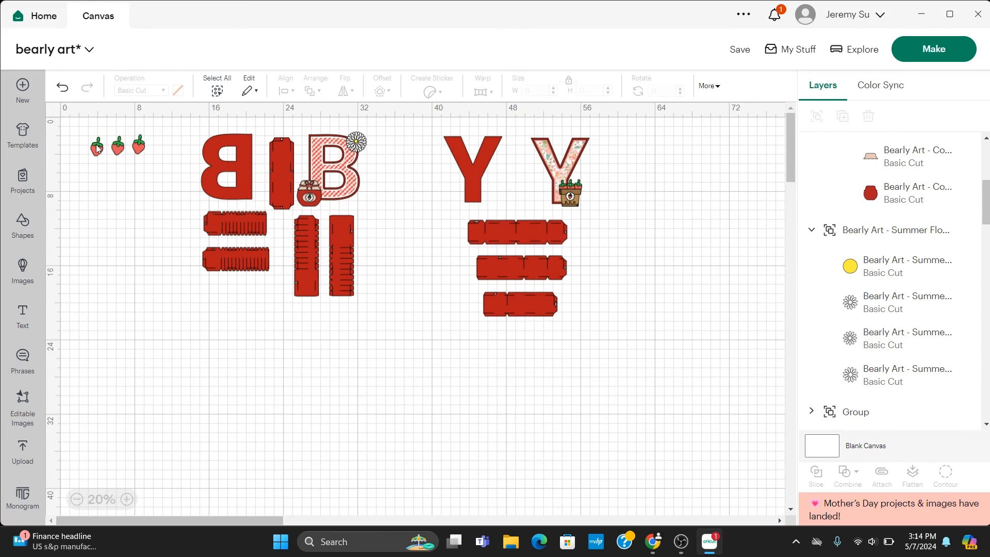
Step: Try to move the leftmost strawberry artwork toward the mirrored red B, and undo the move
{"action": "left_click_drag", "start_coordinate": [98, 147], "coordinate": [172, 169]}
{"action": "key", "text": "ctrl+z"}
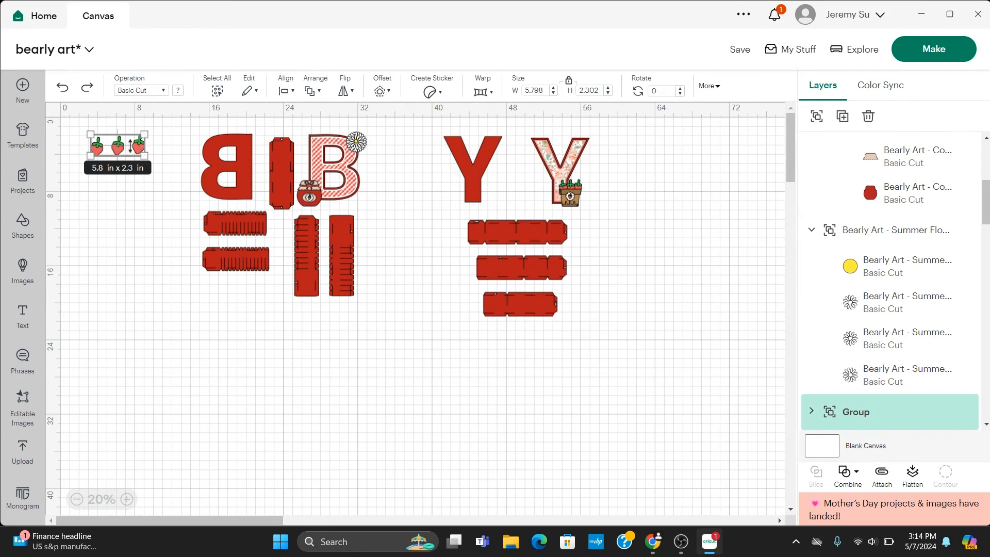
Step: Enlarge the row of three strawberries to about 11.04 by 4.39 in and place it beside the patterned Y
{"action": "left_click_drag", "start_coordinate": [144, 155], "coordinate": [663, 188]}
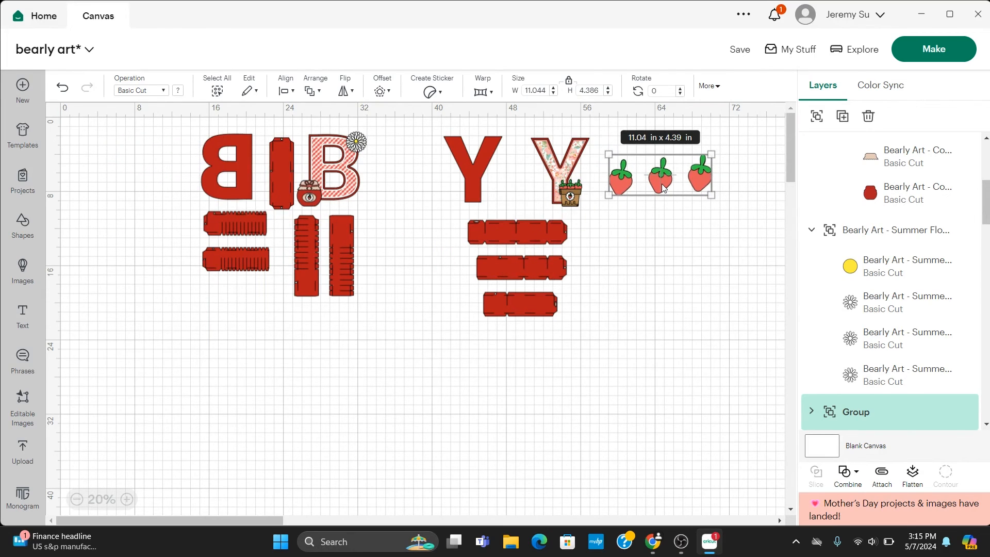
{"action": "left_click", "coordinate": [127, 499]}
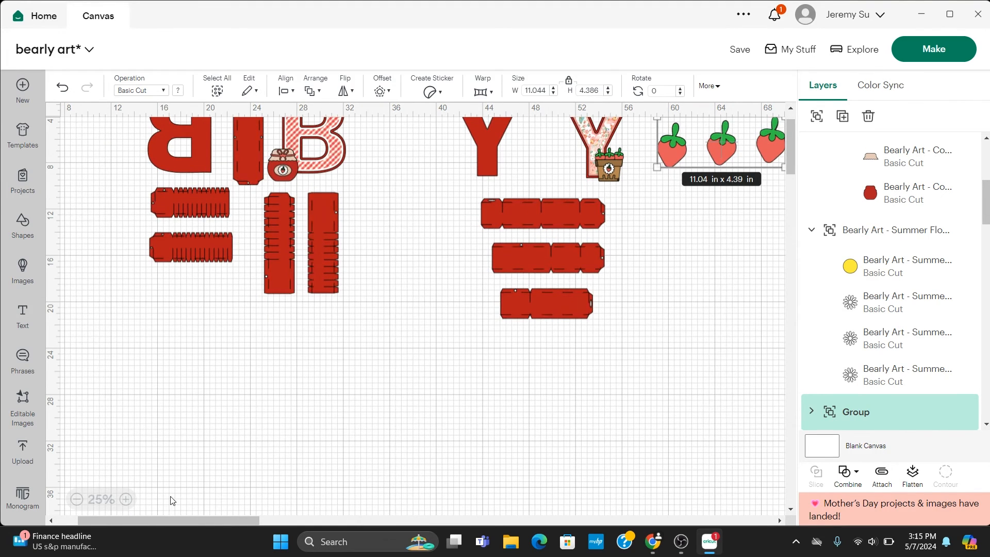
{"action": "left_click", "coordinate": [126, 499]}
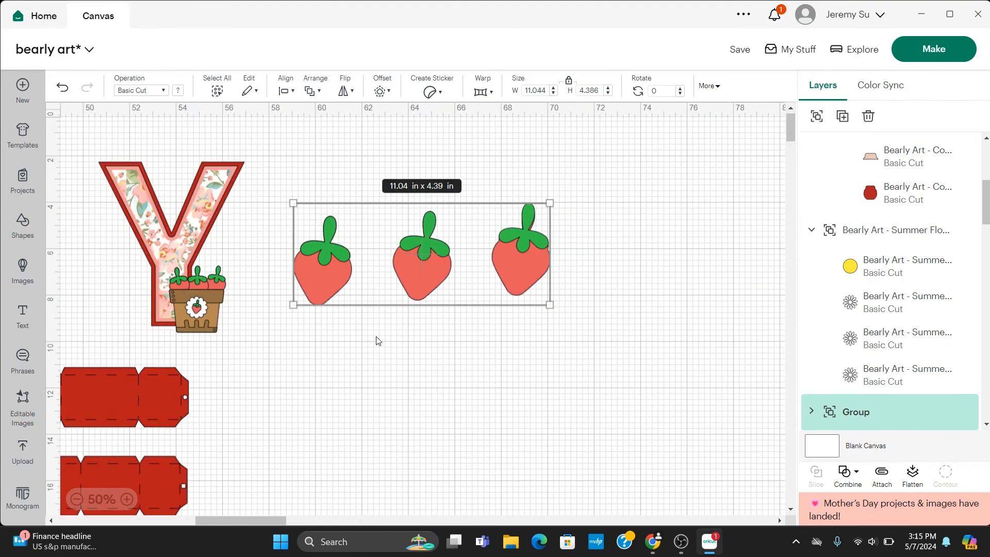
{"action": "left_click", "coordinate": [383, 372]}
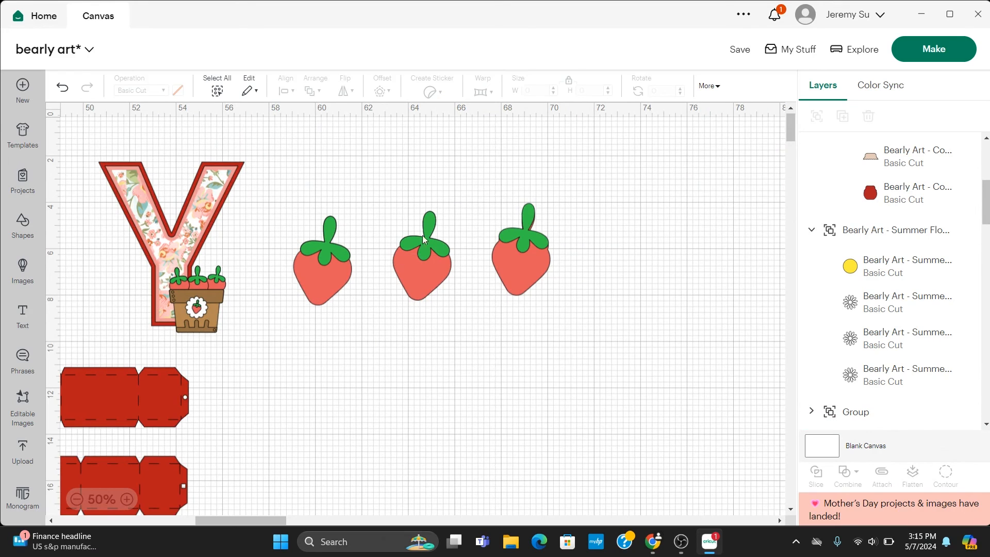
Step: Ungroup the artwork spanning the three large strawberries so they can be handled separately
{"action": "left_click_drag", "start_coordinate": [508, 187], "coordinate": [569, 318]}
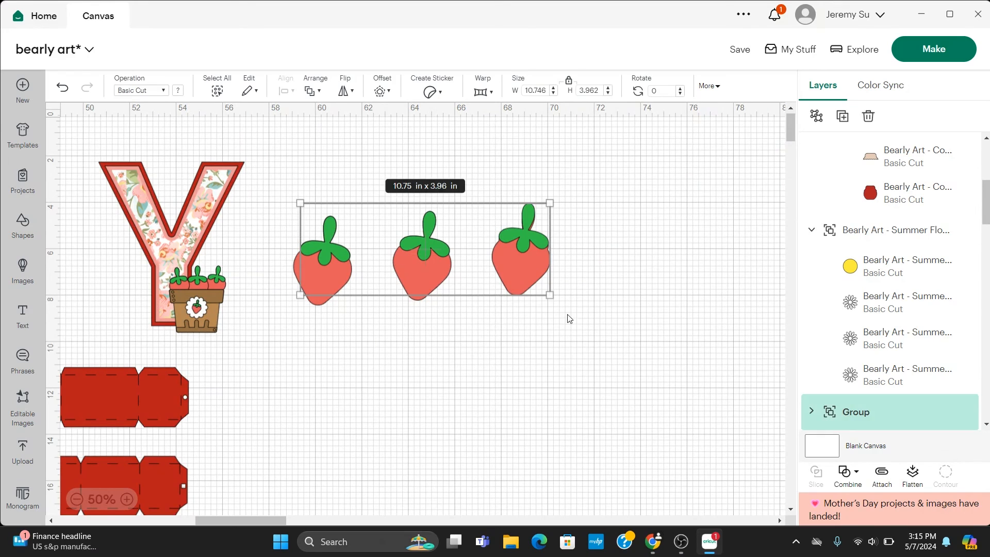
{"action": "scroll", "coordinate": [891, 358], "scroll_direction": "down", "scroll_amount": 5}
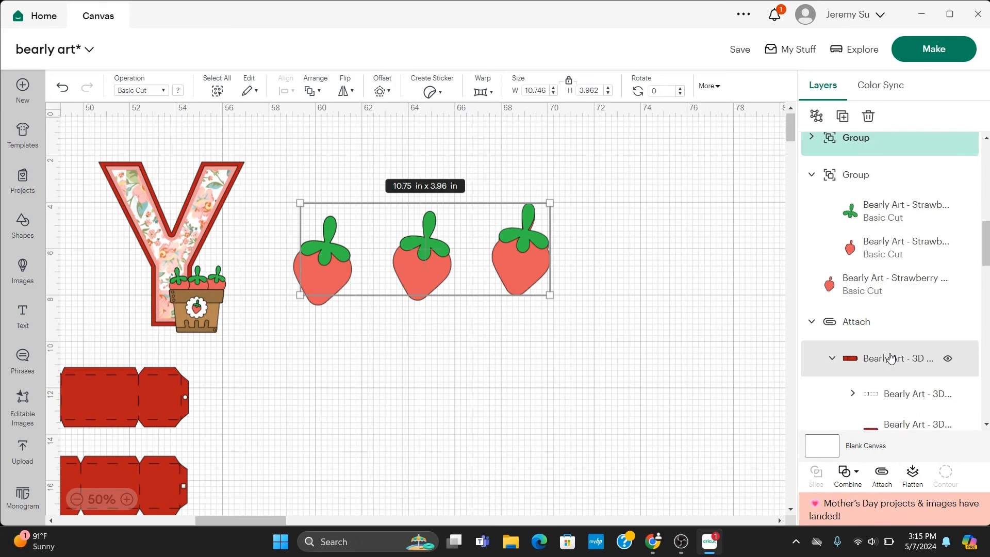
{"action": "left_click", "coordinate": [891, 358]}
{"action": "scroll", "coordinate": [891, 358], "scroll_direction": "up", "scroll_amount": 3}
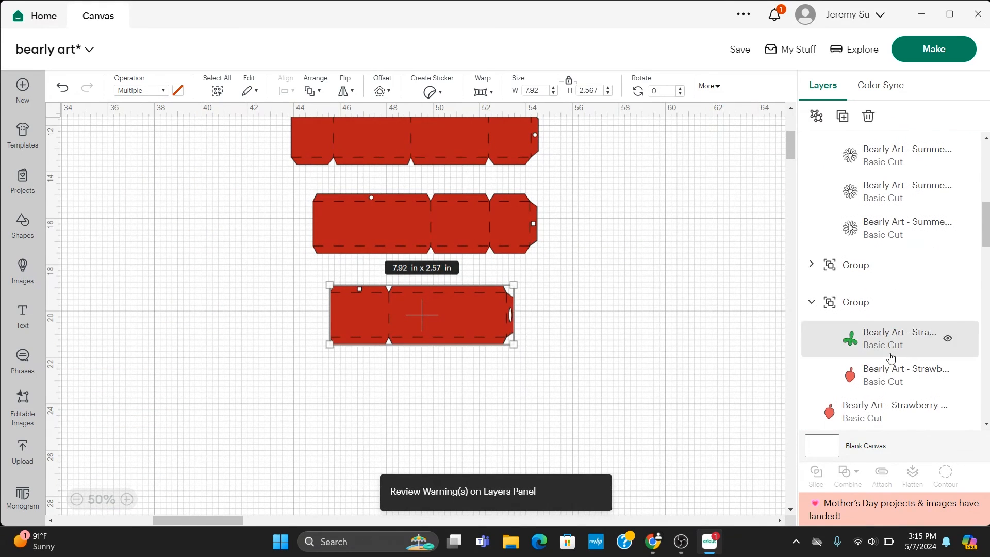
{"action": "scroll", "coordinate": [891, 358], "scroll_direction": "down", "scroll_amount": 3}
{"action": "scroll", "coordinate": [661, 271], "scroll_direction": "up", "scroll_amount": 5}
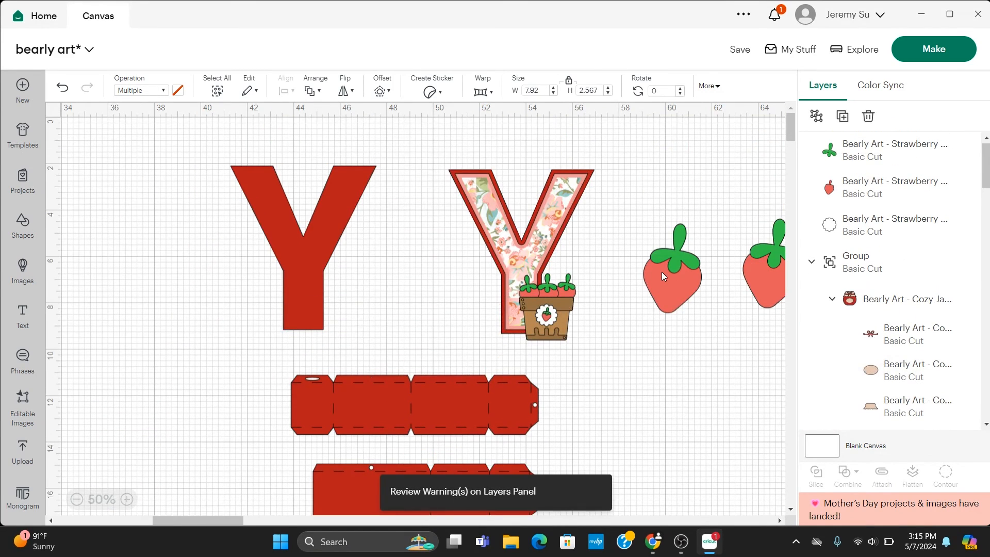
{"action": "scroll", "coordinate": [661, 271], "scroll_direction": "right", "scroll_amount": 5}
{"action": "left_click", "coordinate": [598, 207]}
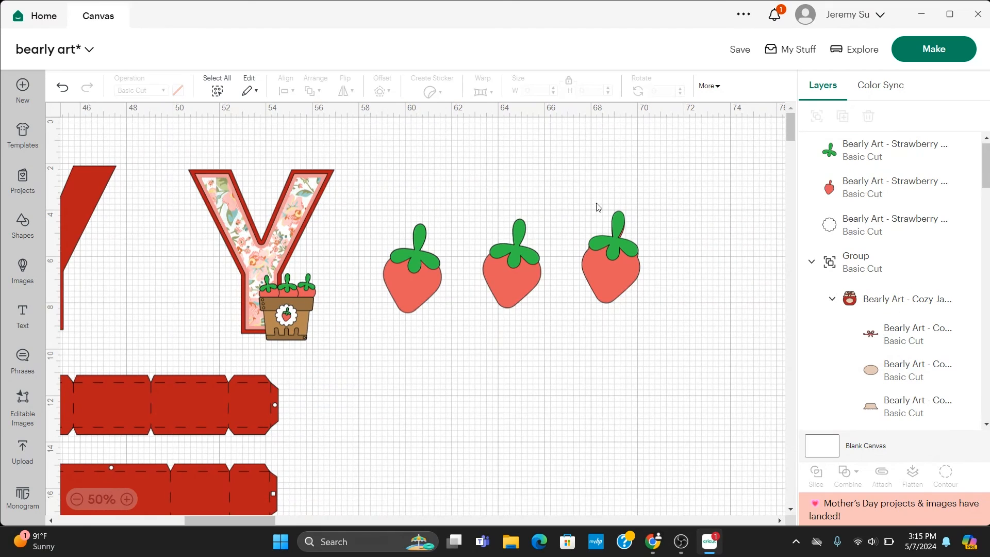
{"action": "left_click_drag", "start_coordinate": [598, 207], "coordinate": [670, 308]}
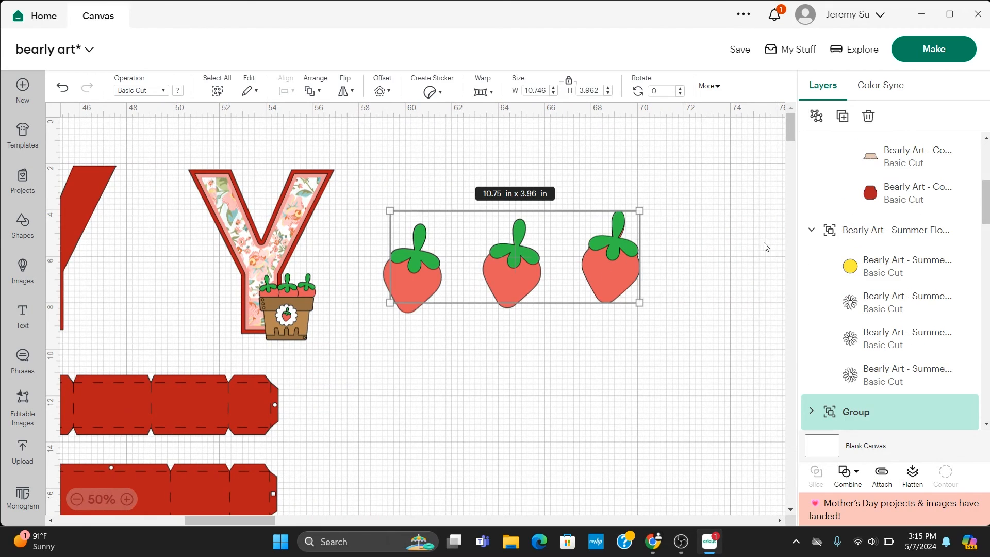
{"action": "left_click", "coordinate": [816, 115]}
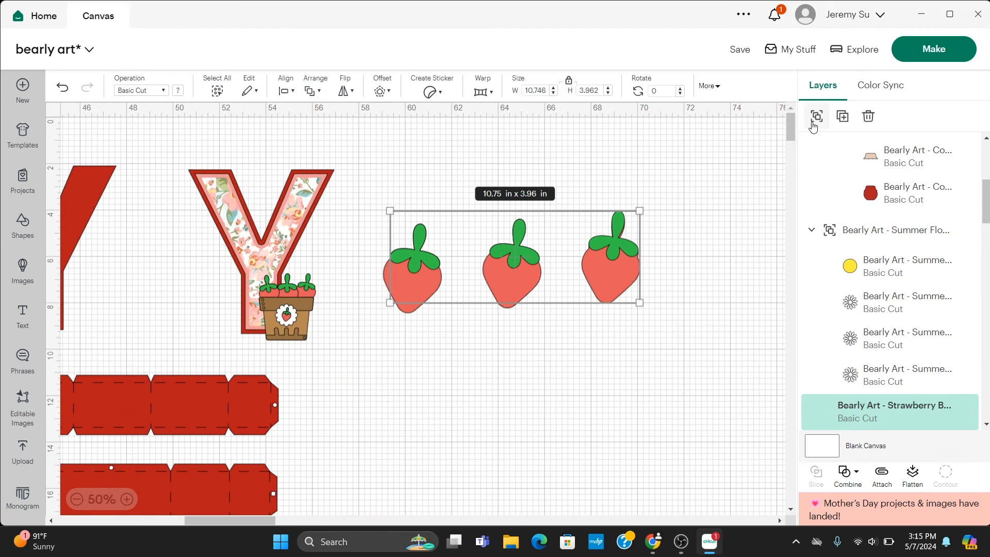
{"action": "left_click", "coordinate": [656, 227]}
Step: Shrink the rightmost strawberry to about 0.8 by 1.28 in and place it beside the patterned Y's right arm
{"action": "left_click_drag", "start_coordinate": [597, 203], "coordinate": [649, 324]}
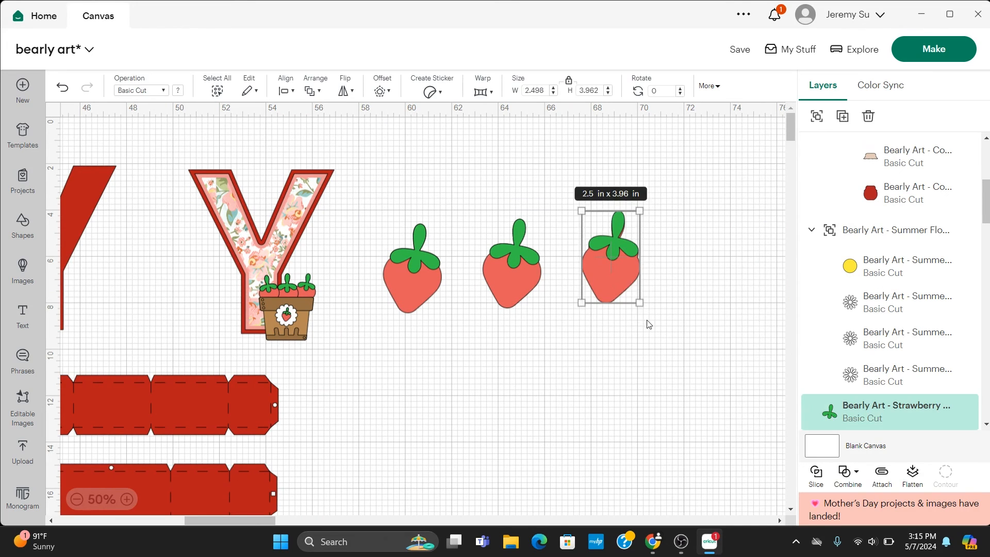
{"action": "left_click_drag", "start_coordinate": [620, 284], "coordinate": [345, 242]}
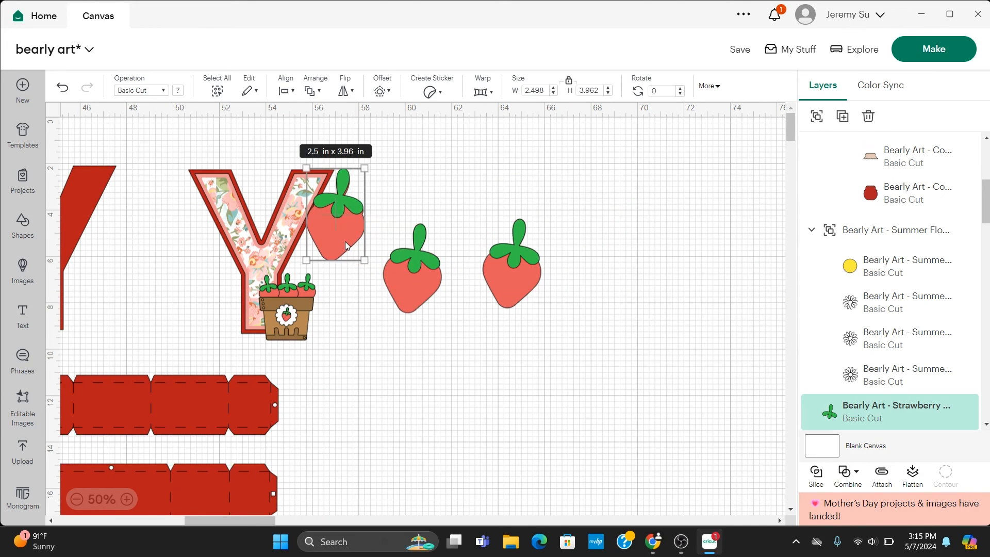
{"action": "left_click_drag", "start_coordinate": [361, 164], "coordinate": [325, 247]}
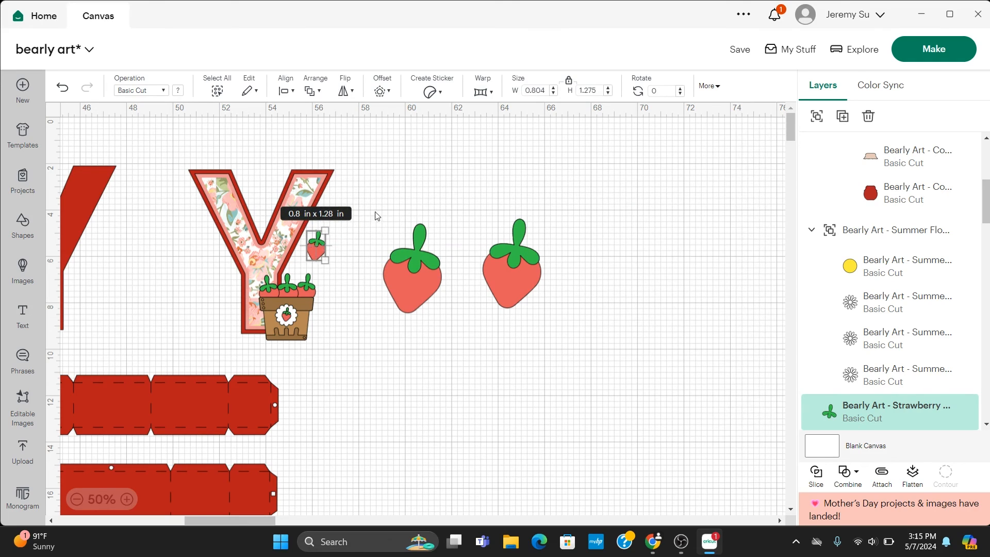
{"action": "left_click", "coordinate": [371, 227]}
Step: Try to move the small strawberry up onto the patterned Y's right arm, and undo the move
{"action": "left_click_drag", "start_coordinate": [321, 253], "coordinate": [320, 223]}
{"action": "left_click", "coordinate": [359, 244]}
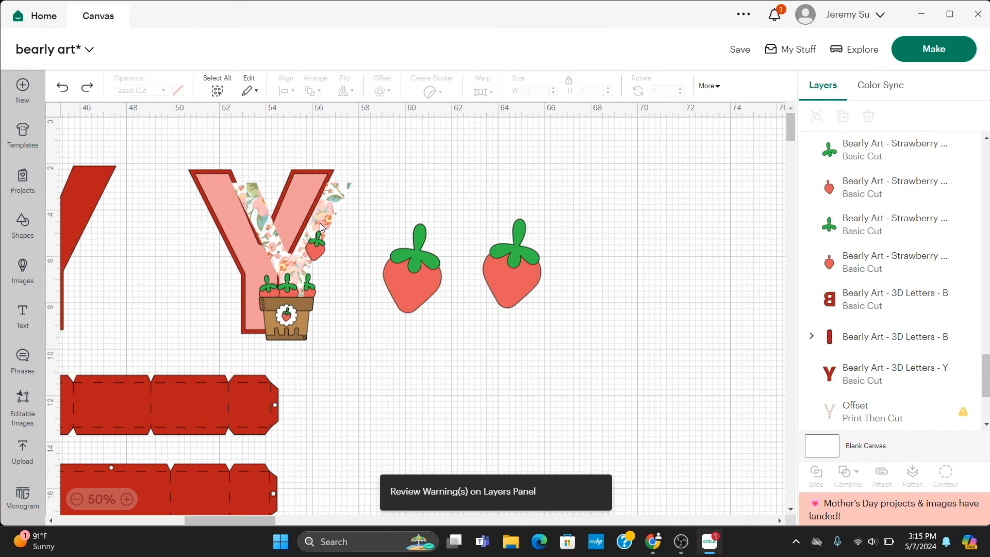
{"action": "key", "text": "ctrl+z"}
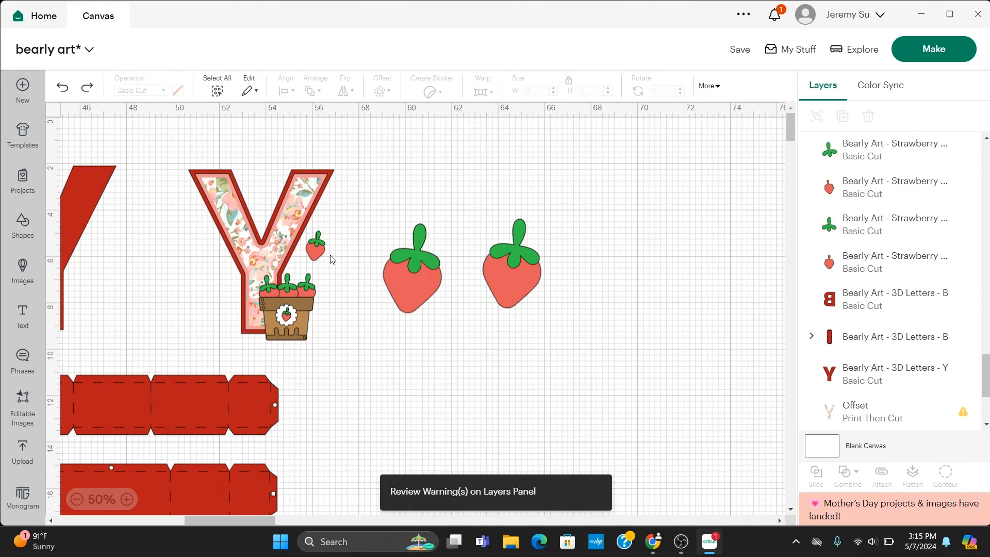
{"action": "mouse_move", "coordinate": [330, 255]}
{"action": "left_mouse_down"}
{"action": "mouse_move", "coordinate": [321, 240]}
{"action": "mouse_move", "coordinate": [331, 249]}
{"action": "left_mouse_up"}
{"action": "key", "text": "ctrl+z"}
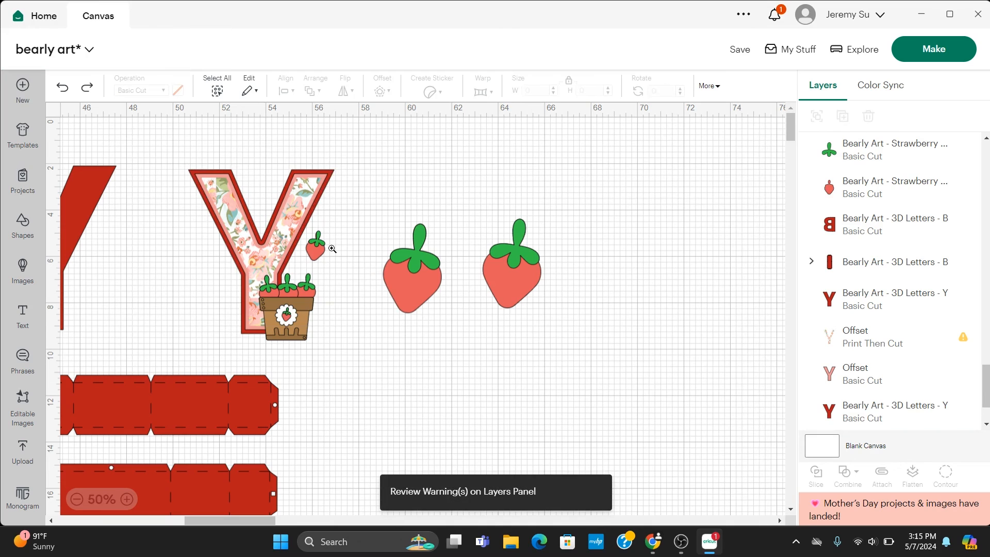
Step: Move the small strawberry's leaf and berry together onto the outer edge of the patterned Y's right arm
{"action": "left_click", "coordinate": [322, 254]}
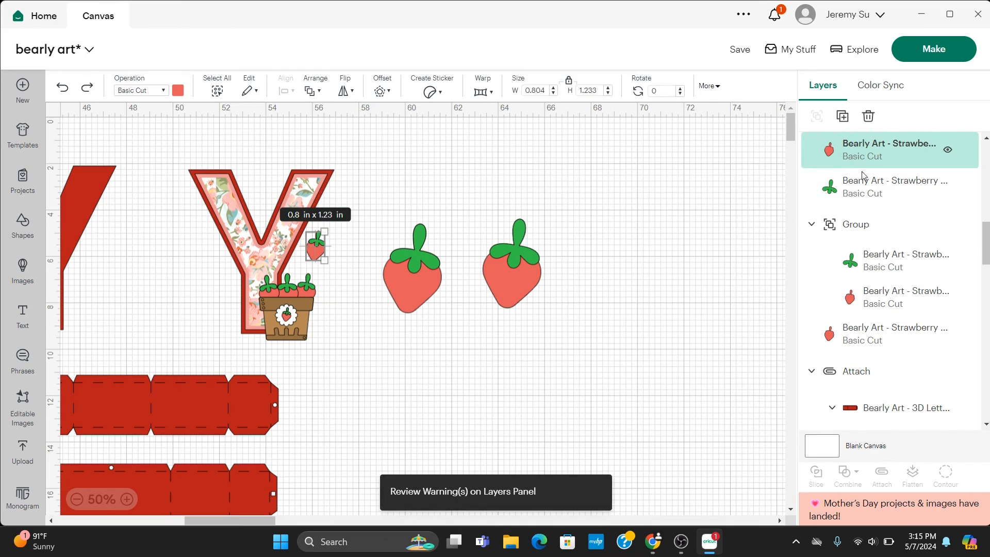
{"action": "left_click", "coordinate": [856, 190], "text": "shift"}
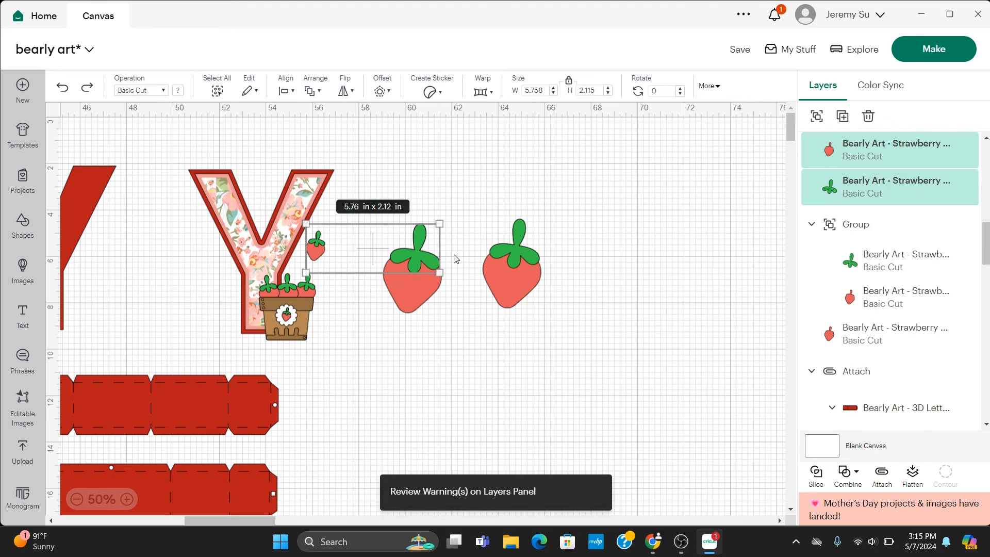
{"action": "left_click", "coordinate": [863, 180]}
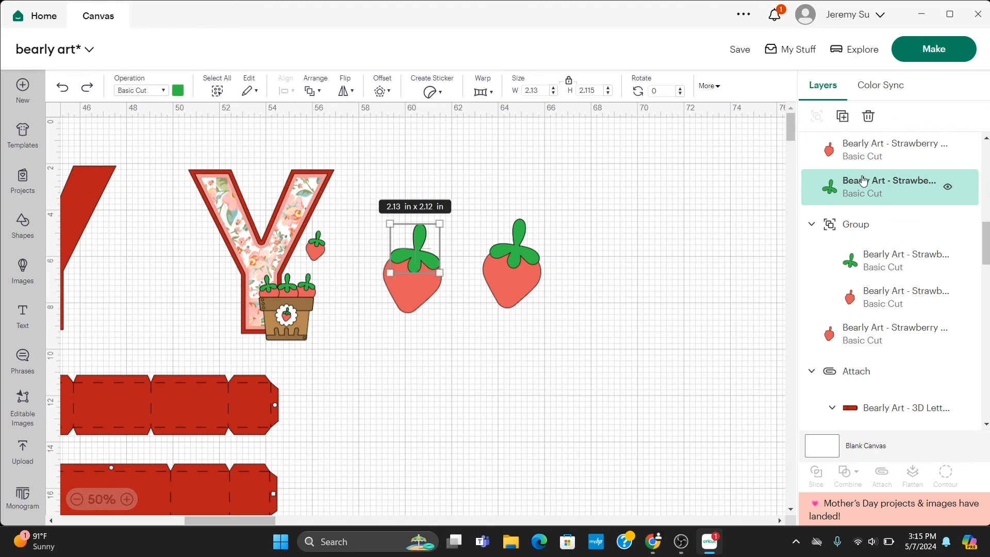
{"action": "left_click", "coordinate": [581, 160]}
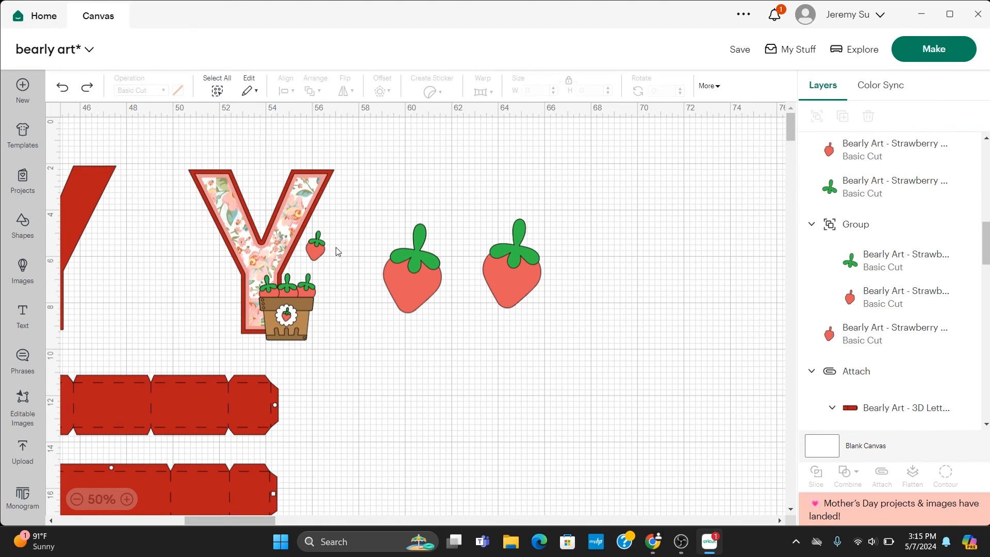
{"action": "left_click", "coordinate": [319, 239]}
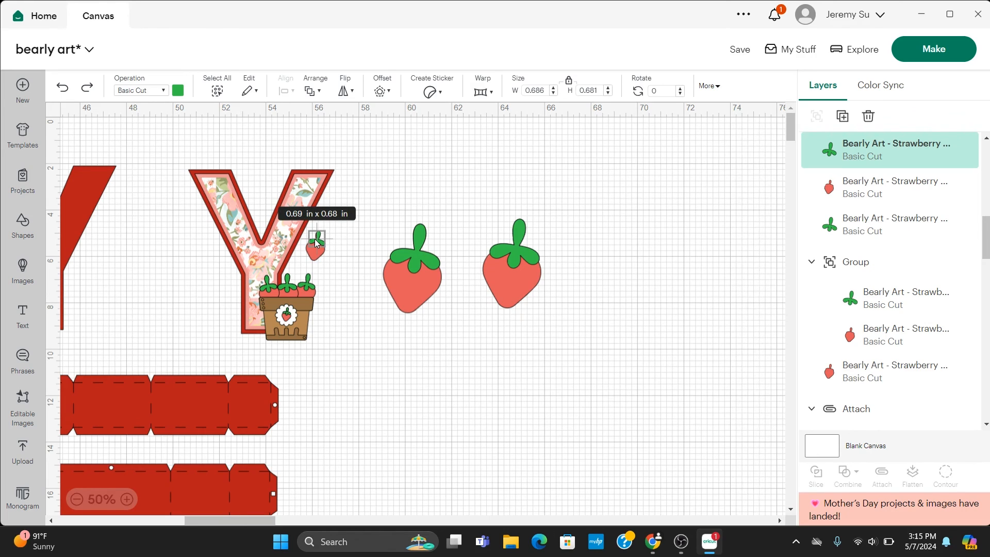
{"action": "left_click", "coordinate": [315, 248], "text": "shift"}
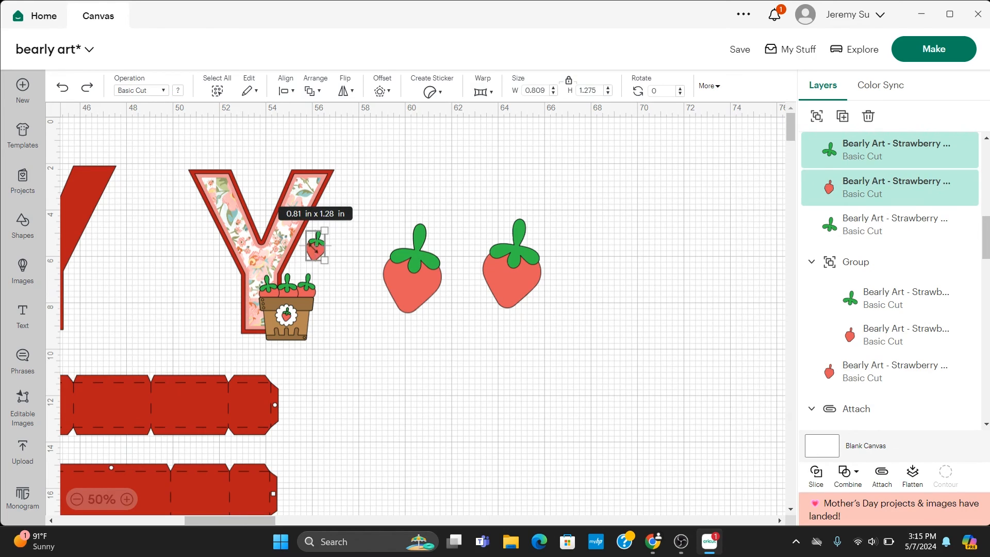
{"action": "left_click_drag", "start_coordinate": [317, 251], "coordinate": [439, 326]}
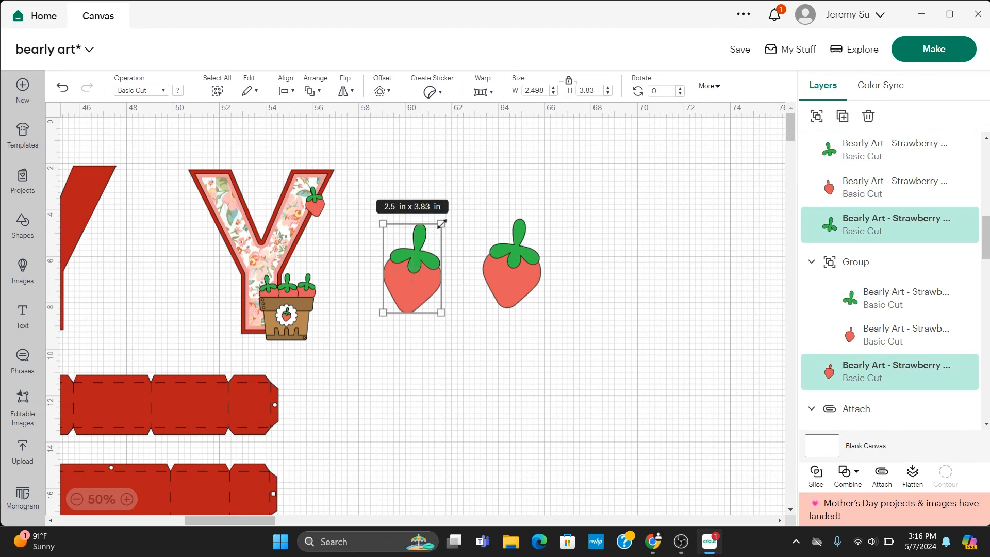
Step: Shrink the two remaining strawberries, placing one about 1.08 by 1.66 in on the Y's left arm and the other where its stem begins
{"action": "left_click_drag", "start_coordinate": [442, 224], "coordinate": [238, 199]}
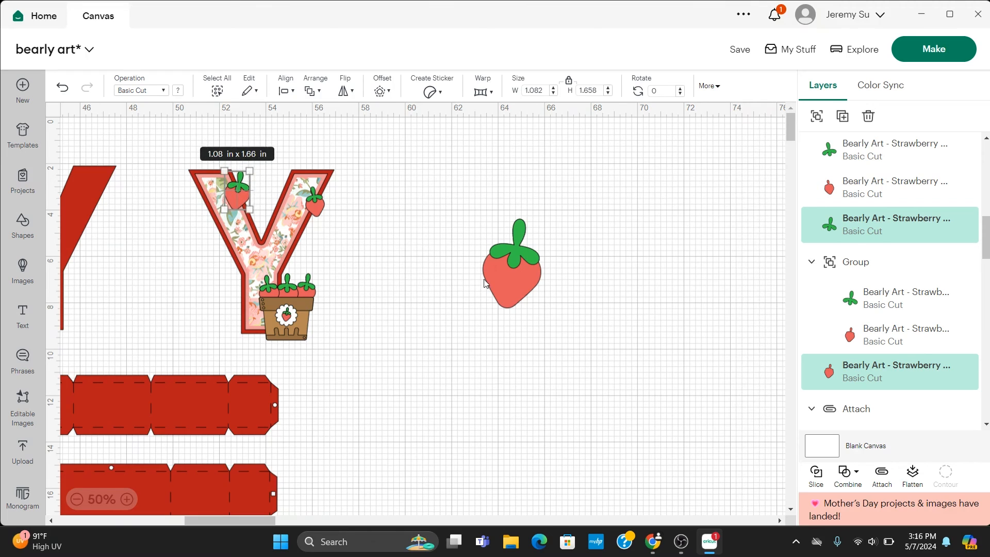
{"action": "left_click", "coordinate": [521, 274]}
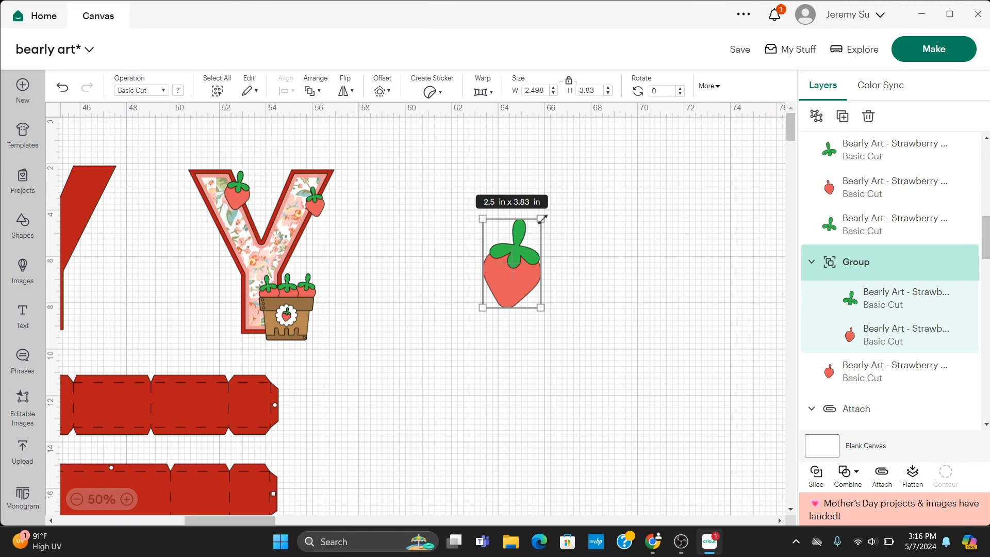
{"action": "left_click_drag", "start_coordinate": [543, 218], "coordinate": [214, 301]}
{"action": "left_click", "coordinate": [567, 293]}
{"action": "left_click", "coordinate": [387, 289]}
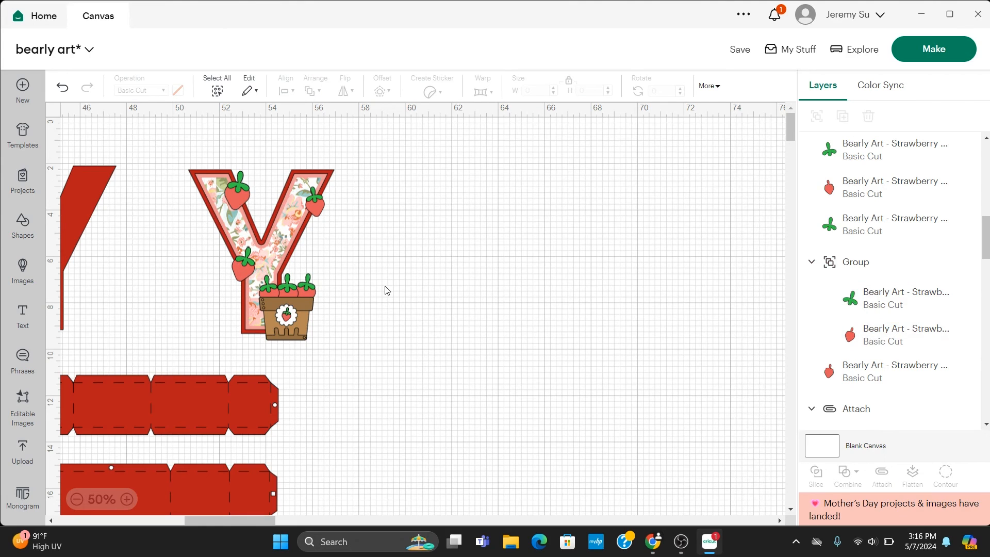
Step: Check the overall layout of both decorated letters and send the project to mat preparation
{"action": "scroll", "coordinate": [387, 290], "scroll_direction": "left", "scroll_amount": 5}
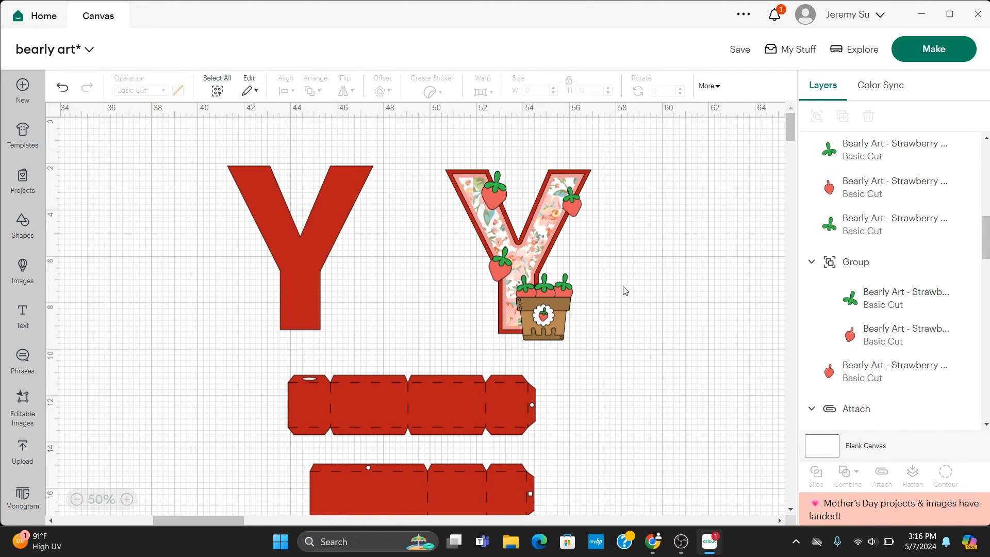
{"action": "scroll", "coordinate": [397, 279], "scroll_direction": "left", "scroll_amount": 5}
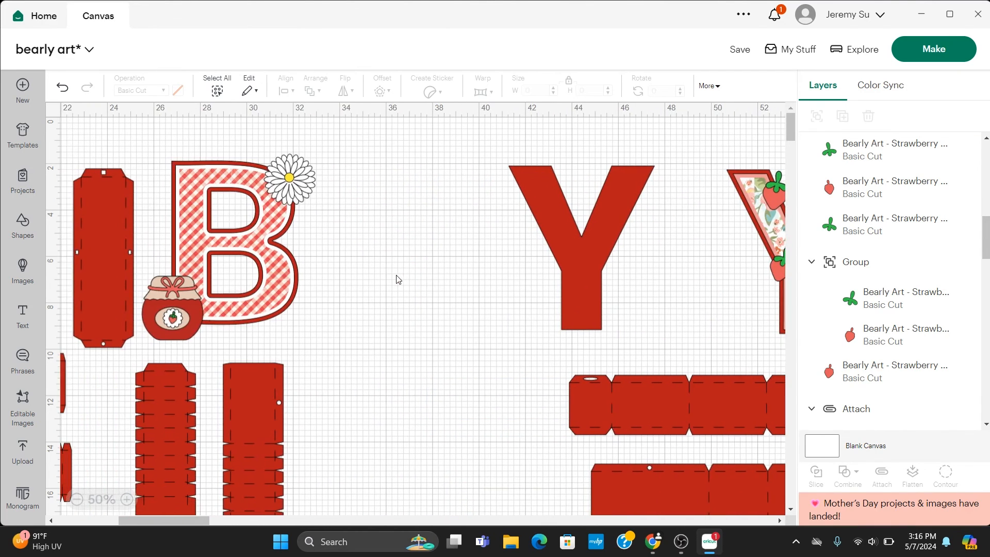
{"action": "scroll", "coordinate": [382, 305], "scroll_direction": "down", "scroll_amount": 8}
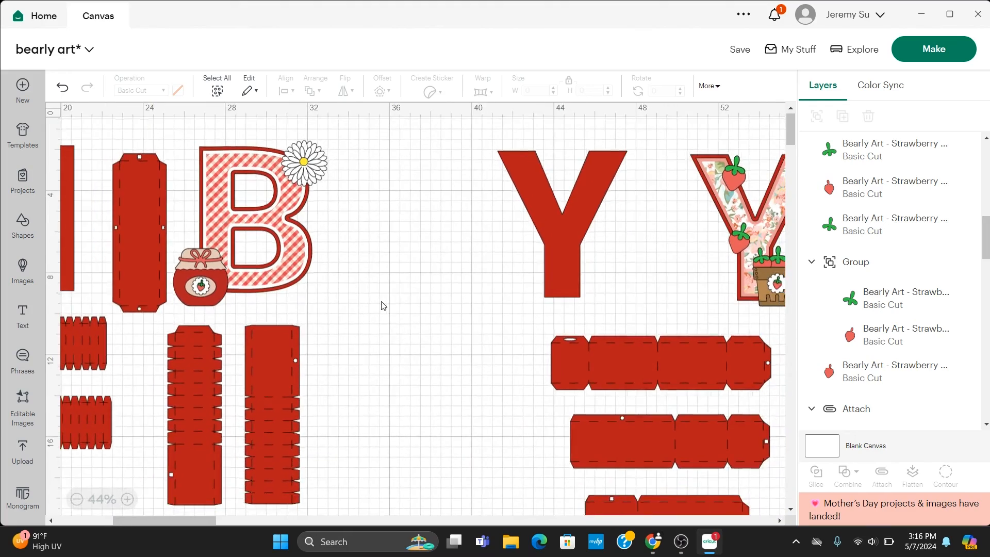
{"action": "scroll", "coordinate": [382, 306], "scroll_direction": "down", "scroll_amount": 2}
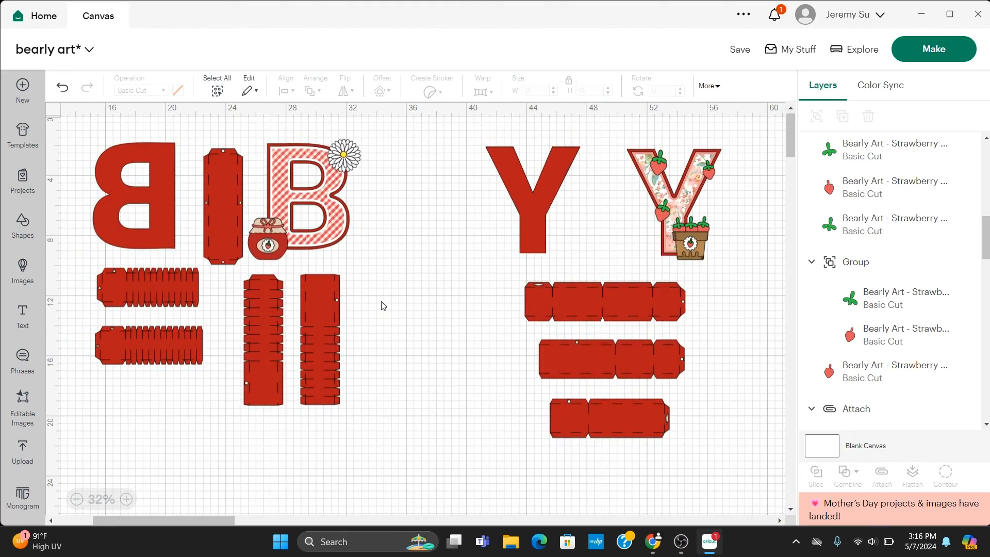
{"action": "scroll", "coordinate": [383, 306], "scroll_direction": "down", "scroll_amount": 1}
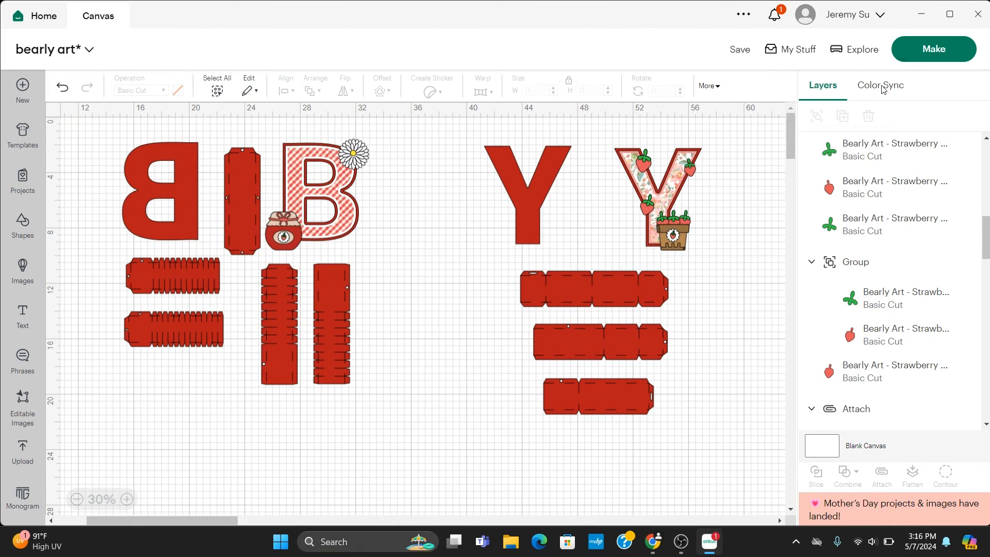
{"action": "left_click", "coordinate": [933, 54]}
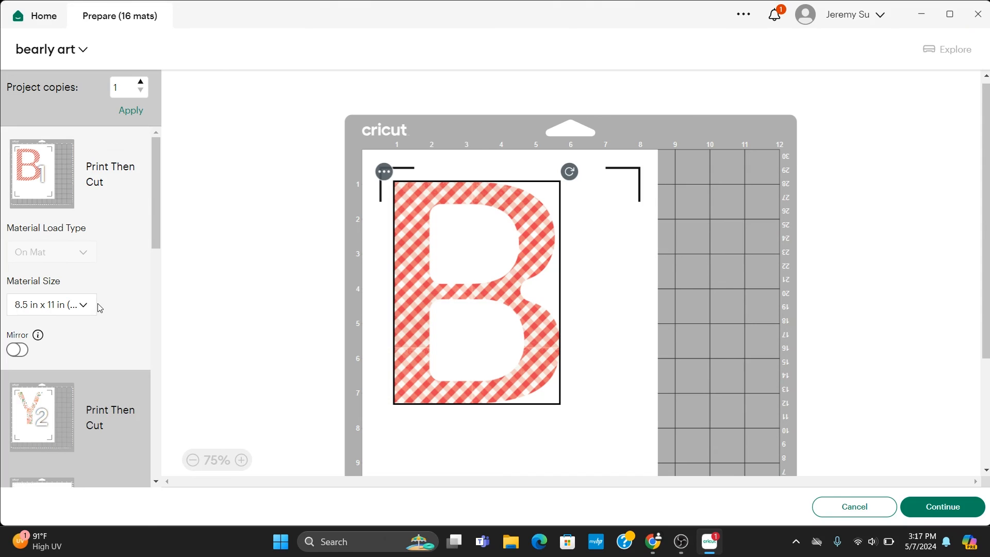
Step: Look through the prepared mats, examine the separate Score mat, and return to the canvas
{"action": "scroll", "coordinate": [99, 308], "scroll_direction": "down", "scroll_amount": 3}
{"action": "scroll", "coordinate": [100, 308], "scroll_direction": "down", "scroll_amount": 1}
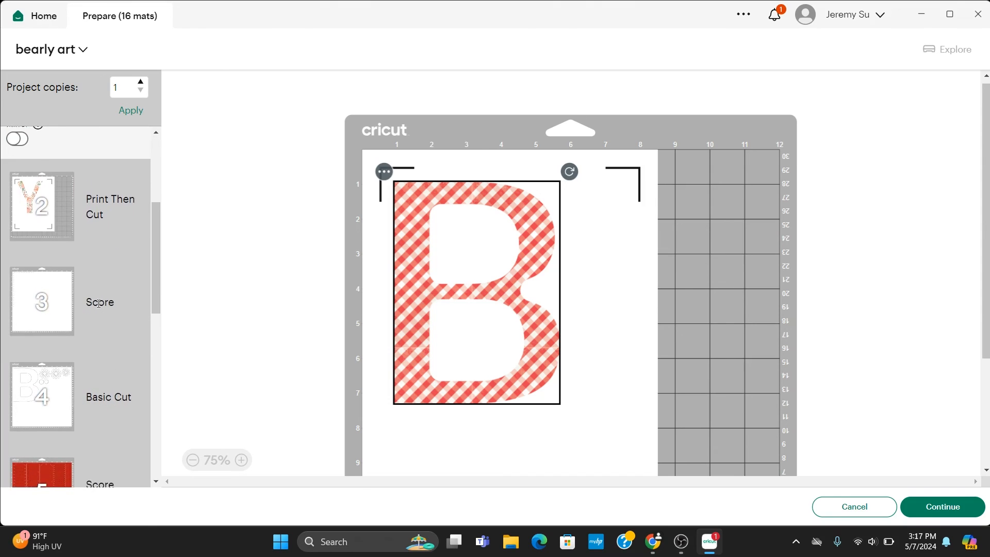
{"action": "scroll", "coordinate": [97, 303], "scroll_direction": "down", "scroll_amount": 3}
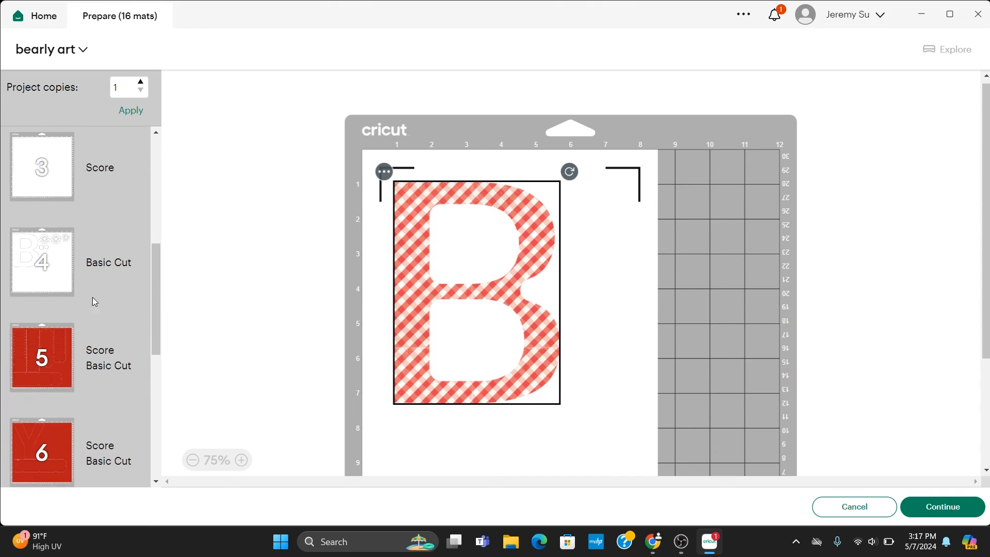
{"action": "left_click", "coordinate": [40, 189]}
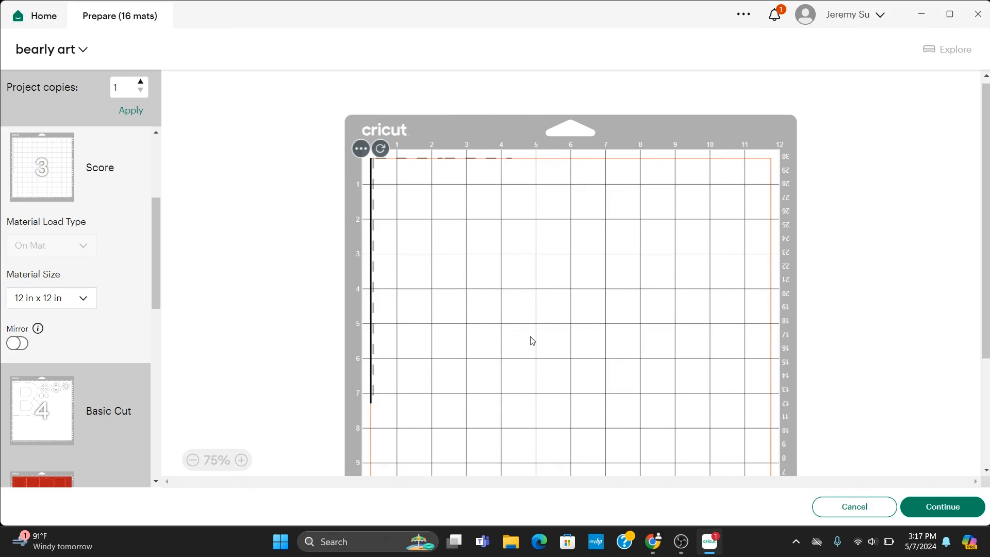
{"action": "left_click", "coordinate": [836, 509]}
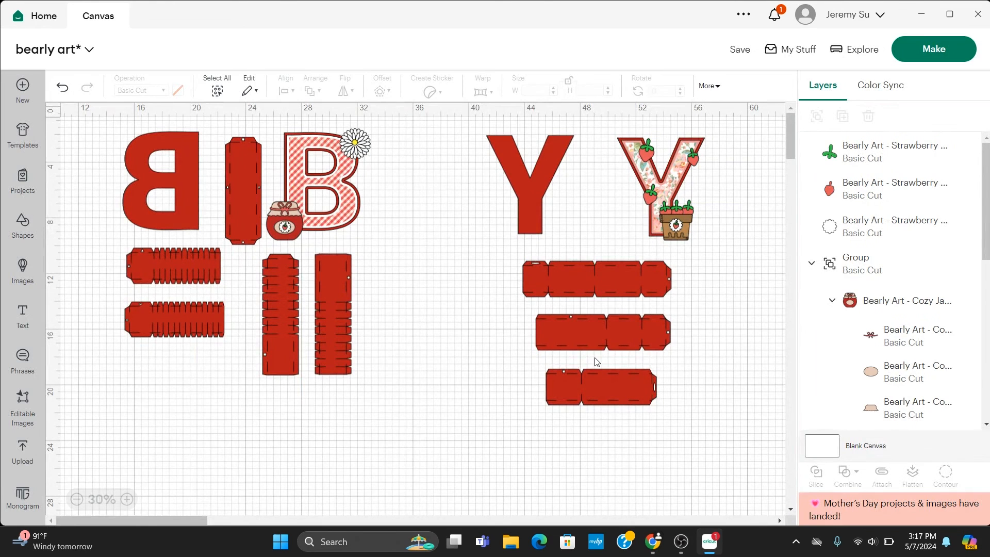
Step: Inspect the side strips of the B and Y and their layers for score lines attached to the cut pieces
{"action": "left_click", "coordinate": [574, 277]}
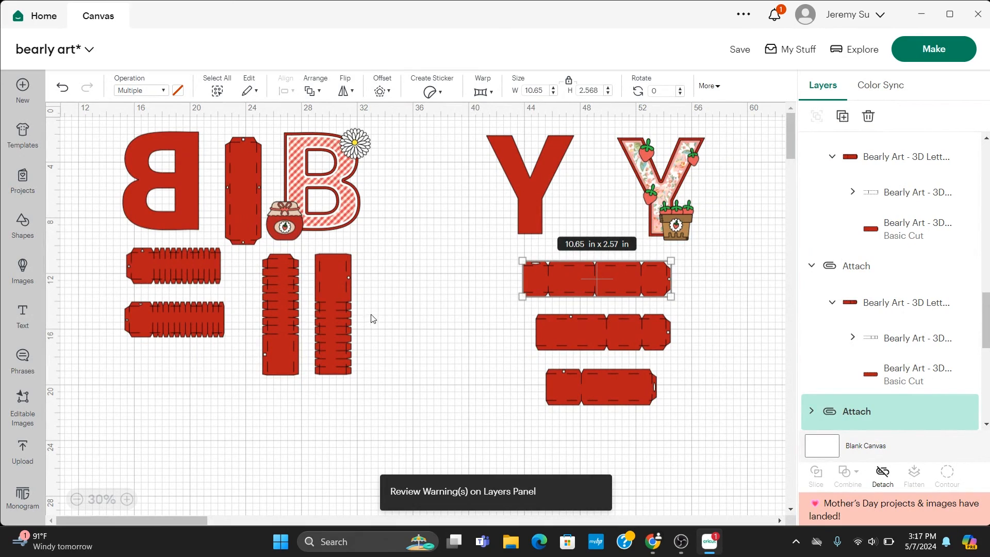
{"action": "left_click", "coordinate": [343, 306]}
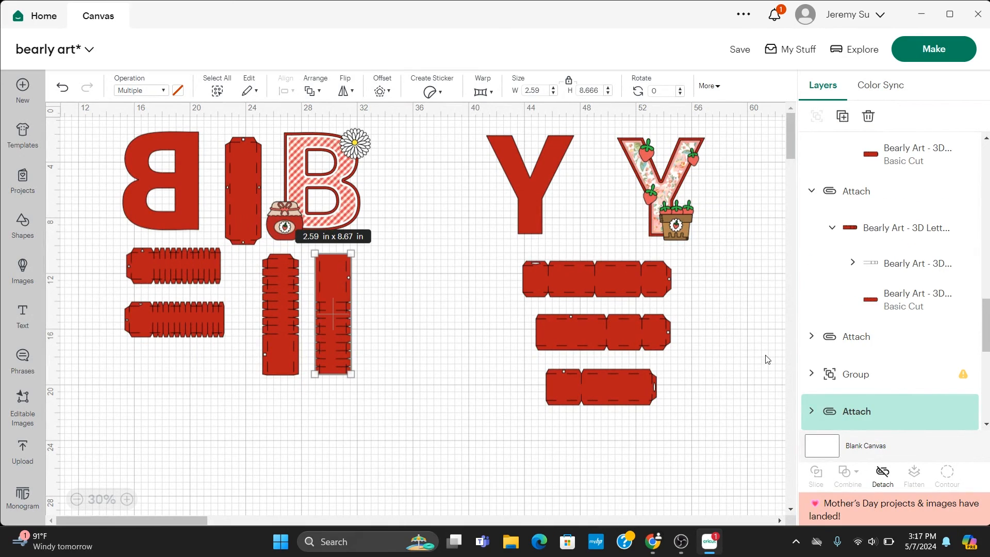
{"action": "left_click", "coordinate": [584, 320]}
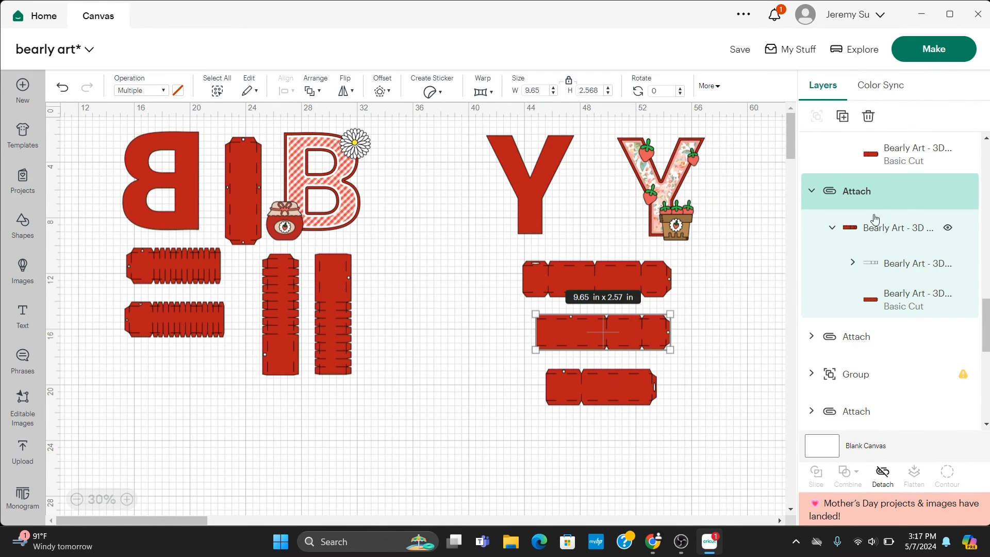
{"action": "left_click", "coordinate": [885, 270]}
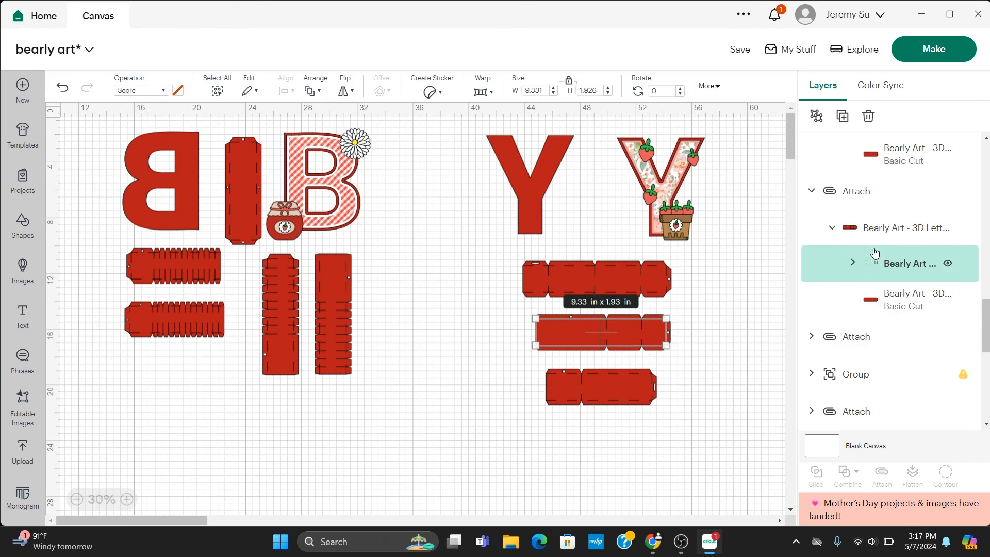
{"action": "left_click", "coordinate": [864, 229]}
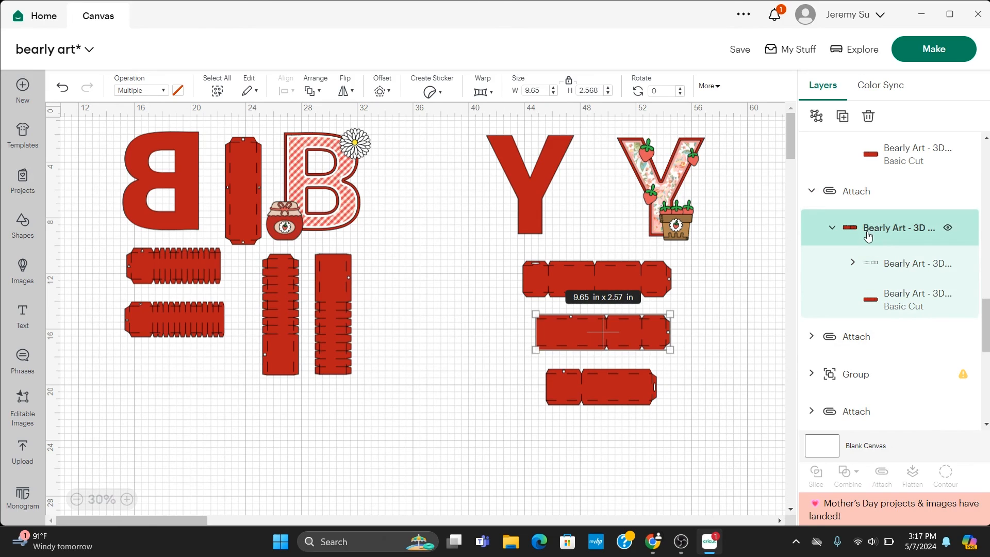
{"action": "left_click", "coordinate": [640, 374]}
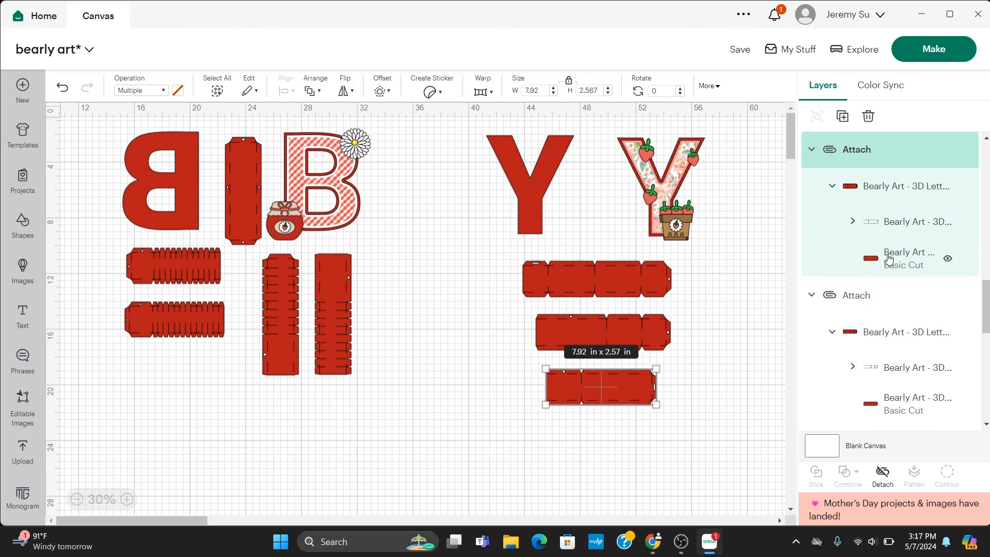
Step: Attach the score lines of the tall side piece between the two B letters to its cut shape
{"action": "left_click", "coordinate": [238, 218]}
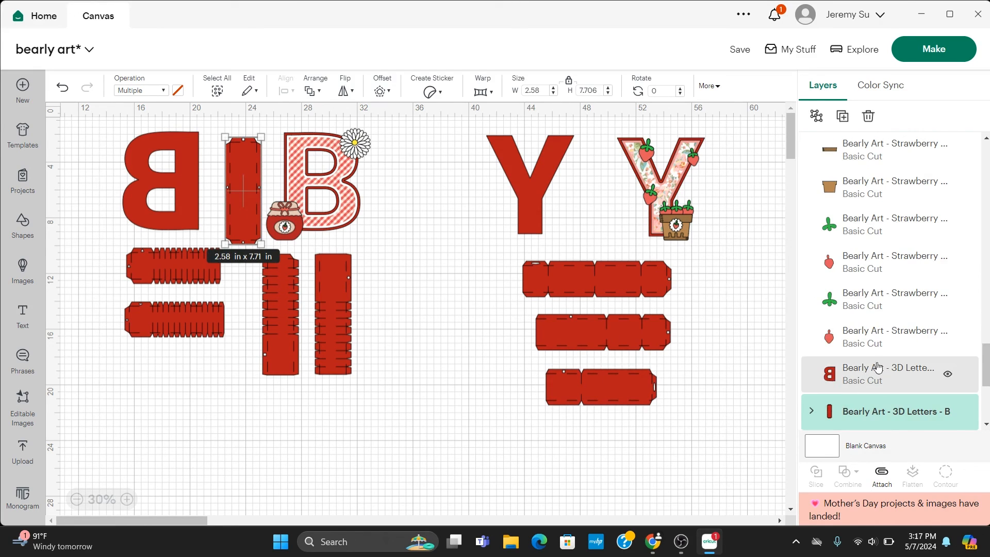
{"action": "scroll", "coordinate": [827, 382], "scroll_direction": "down", "scroll_amount": 3}
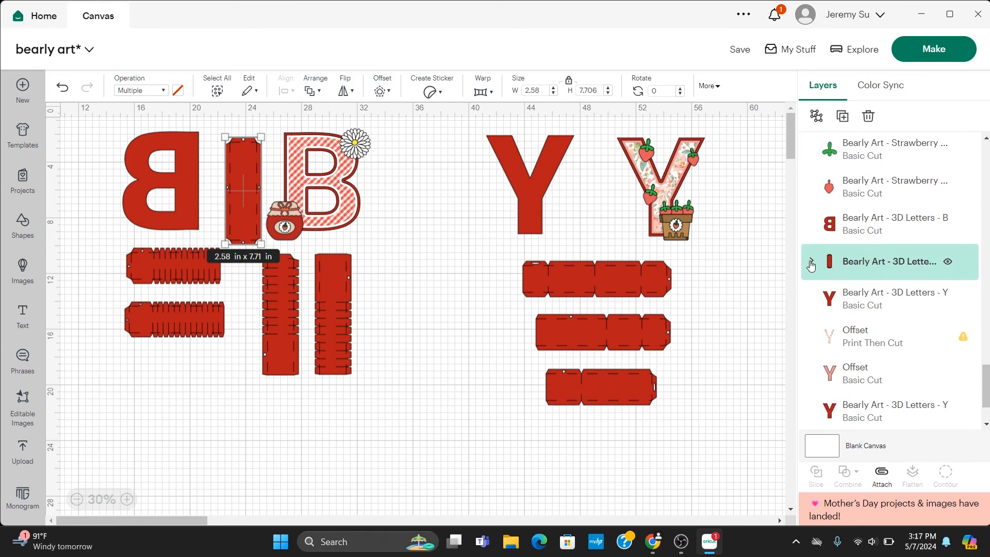
{"action": "left_click", "coordinate": [810, 262]}
{"action": "left_click", "coordinate": [889, 309]}
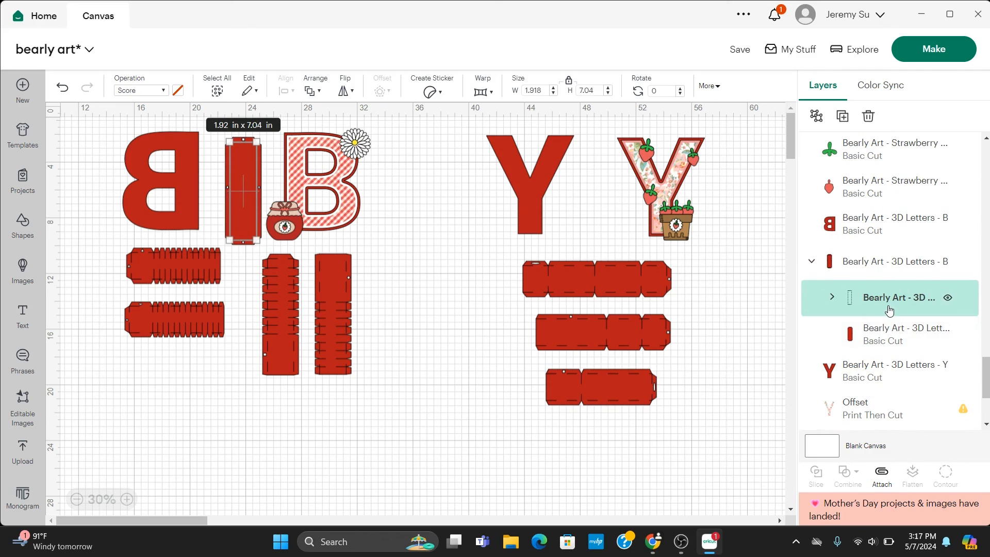
{"action": "left_click", "coordinate": [881, 475]}
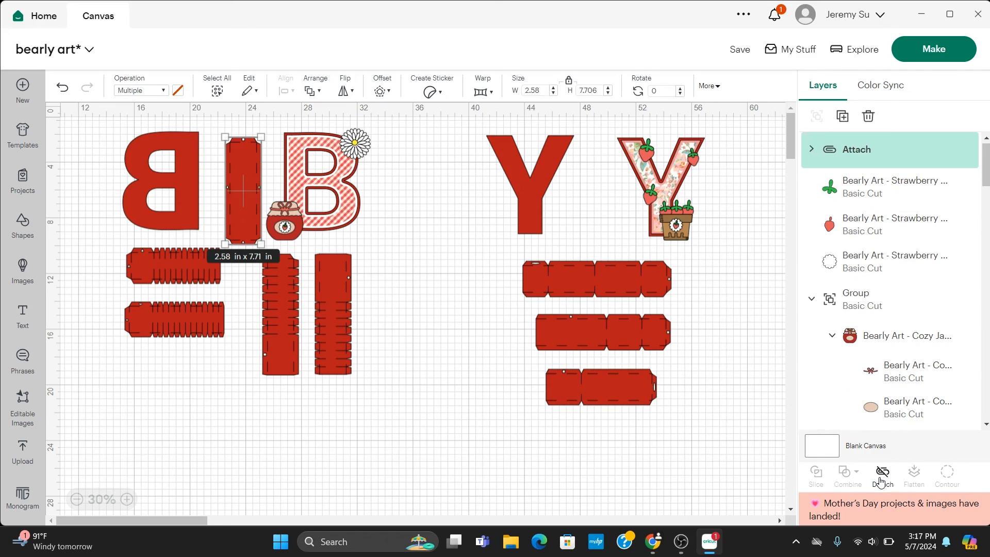
Step: Deselect the side piece, dismiss the battery saver notification, and send the project to mat preparation again
{"action": "left_click", "coordinate": [462, 255]}
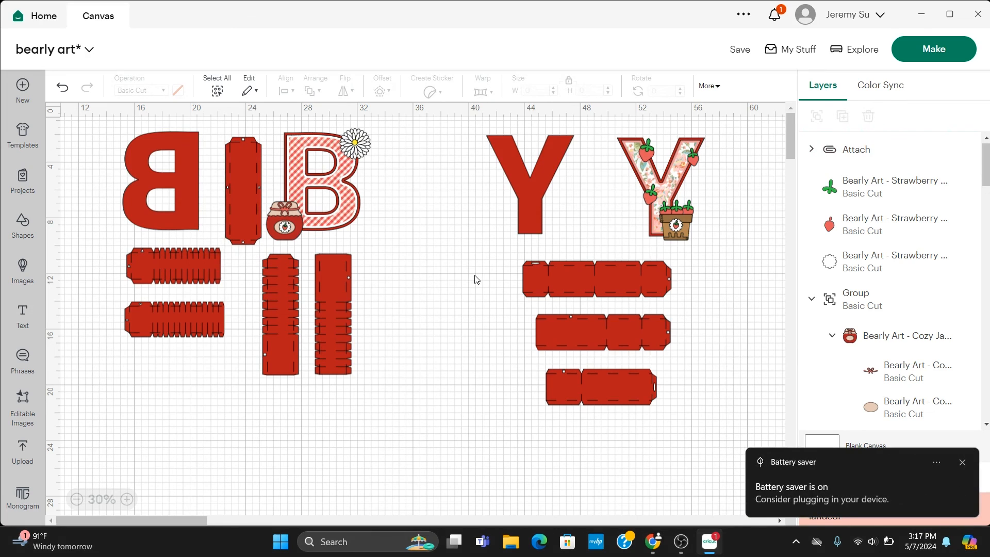
{"action": "left_click", "coordinate": [962, 463]}
{"action": "left_click", "coordinate": [923, 58]}
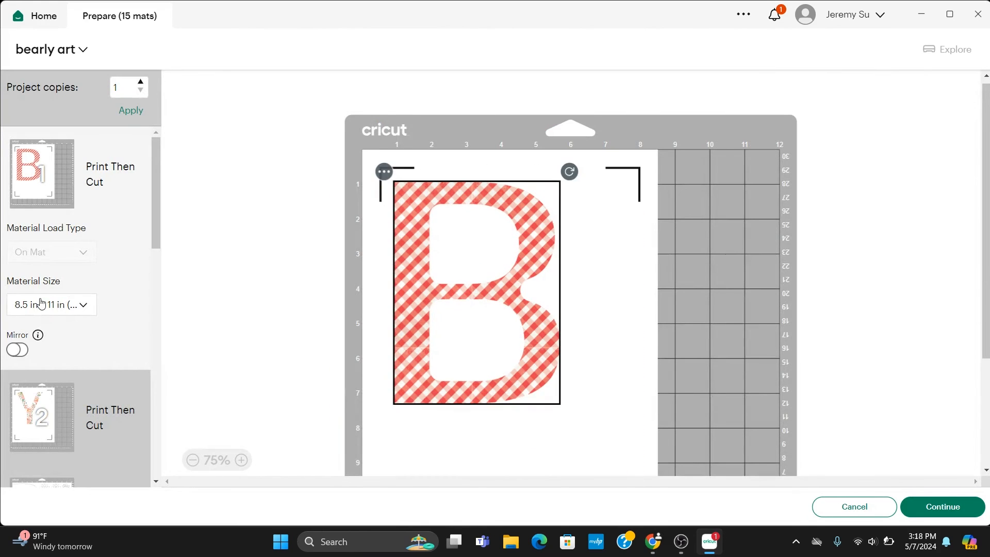
Step: Review the regenerated mats, examining the score and cut placement on mats 4 and 7 and the pieces on mat 9
{"action": "scroll", "coordinate": [41, 303], "scroll_direction": "down", "scroll_amount": 5}
{"action": "scroll", "coordinate": [41, 303], "scroll_direction": "up", "scroll_amount": 3}
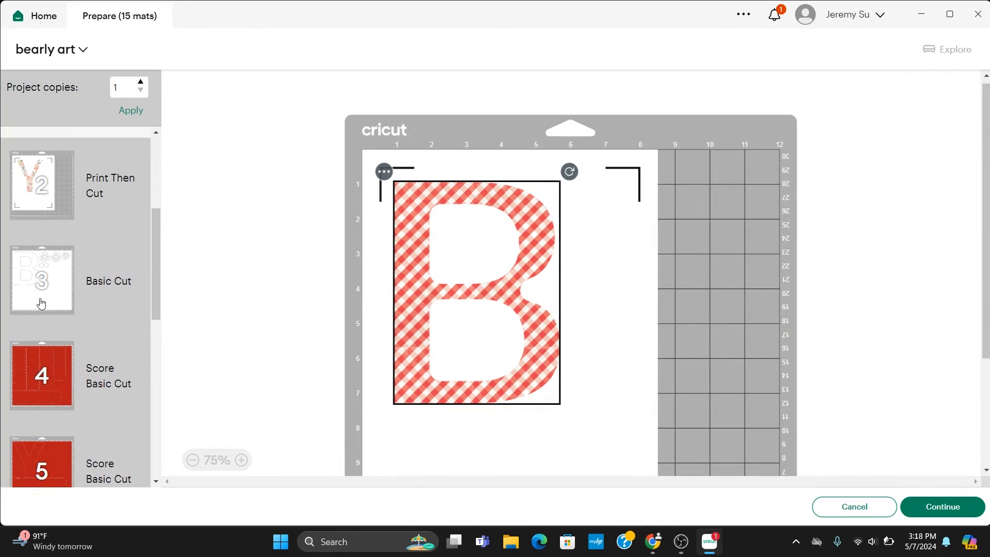
{"action": "scroll", "coordinate": [41, 303], "scroll_direction": "down", "scroll_amount": 2}
{"action": "left_click", "coordinate": [39, 298]}
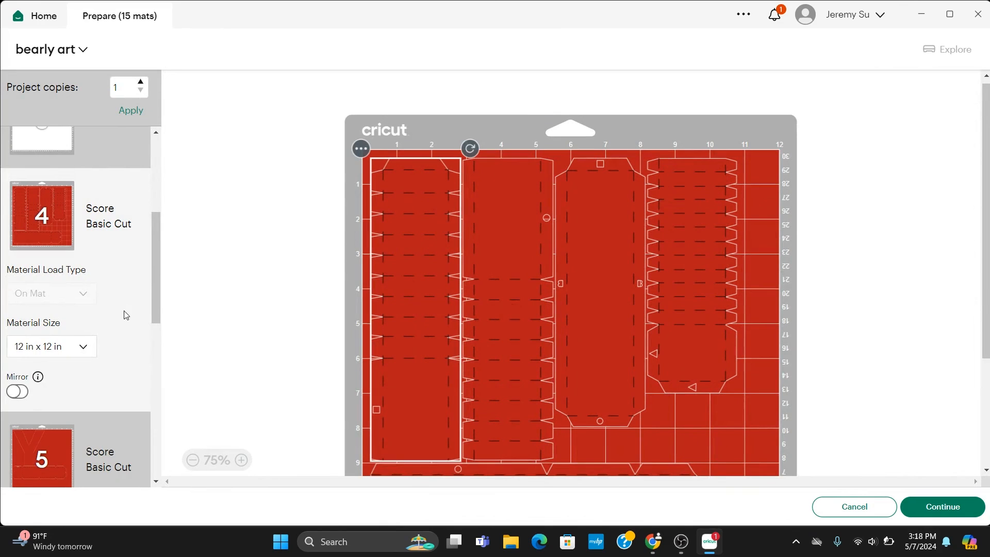
{"action": "scroll", "coordinate": [52, 348], "scroll_direction": "down", "scroll_amount": 8}
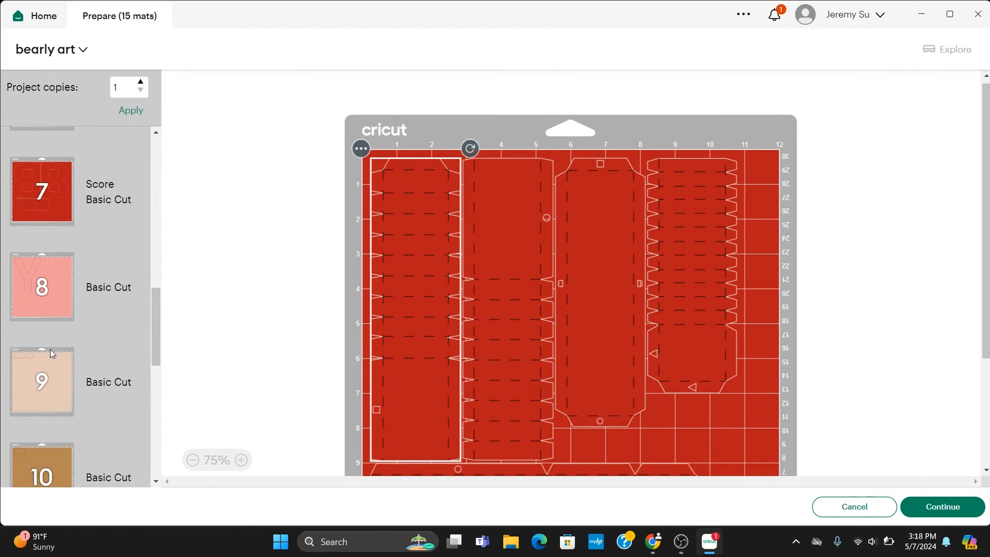
{"action": "left_click", "coordinate": [35, 201]}
{"action": "scroll", "coordinate": [54, 360], "scroll_direction": "down", "scroll_amount": 2}
{"action": "scroll", "coordinate": [55, 362], "scroll_direction": "down", "scroll_amount": 3}
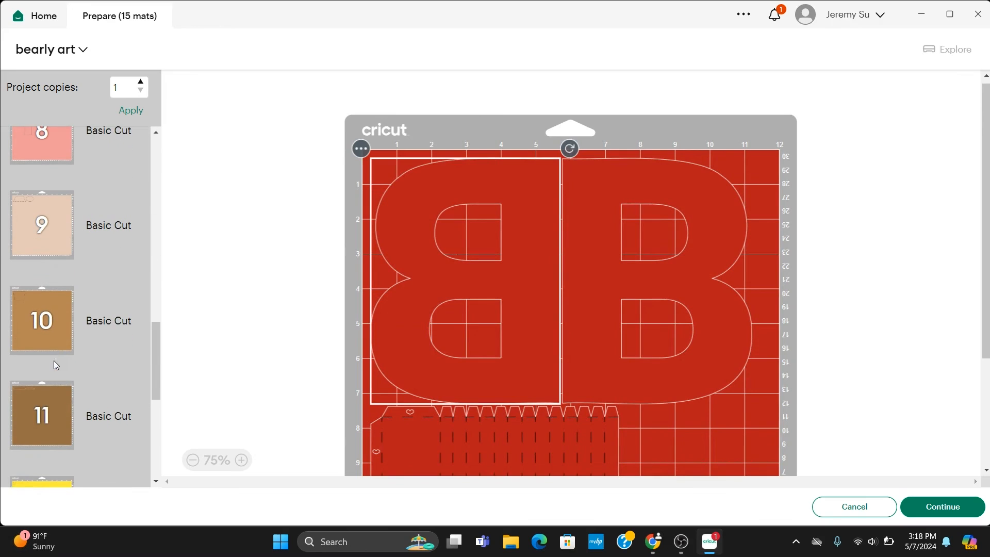
{"action": "left_click", "coordinate": [40, 250]}
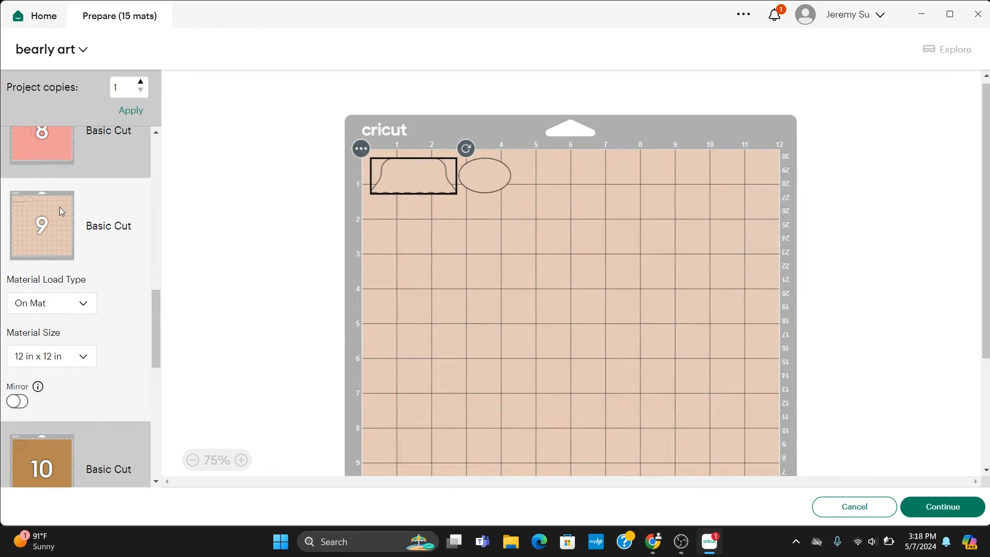
{"action": "scroll", "coordinate": [60, 206], "scroll_direction": "up", "scroll_amount": 6}
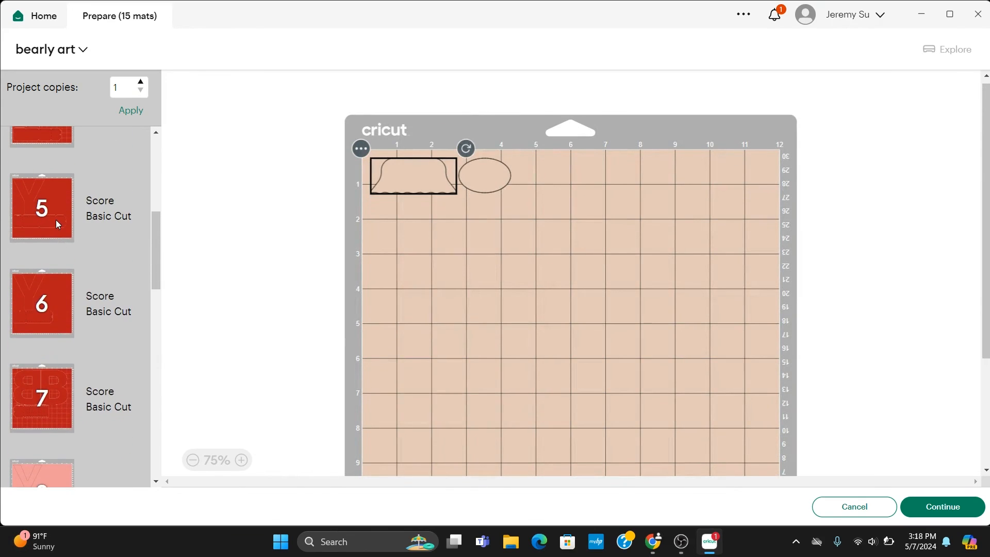
{"action": "left_click", "coordinate": [55, 224]}
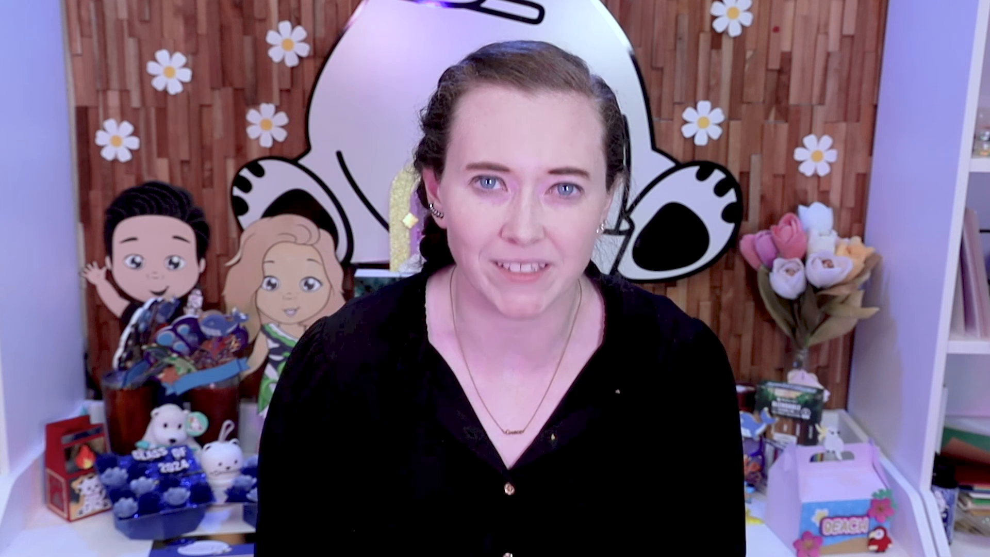